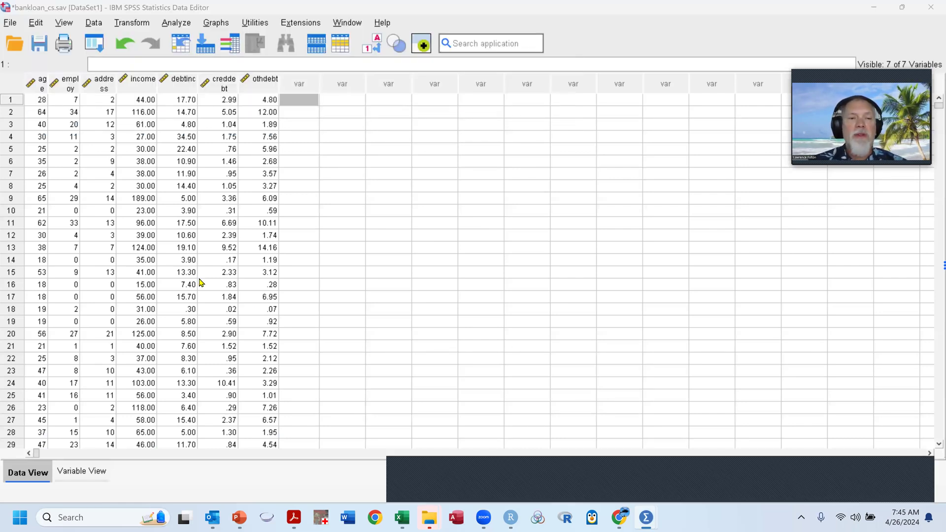
# Widen the variable columns from age to othdebt in the data grid so each name fits on one line.
pyautogui.click(186, 271)
pyautogui.moveTo(47, 81); pyautogui.dragTo(400, 79)
pyautogui.click(212, 87)
pyautogui.click(321, 87)
pyautogui.click(380, 81)
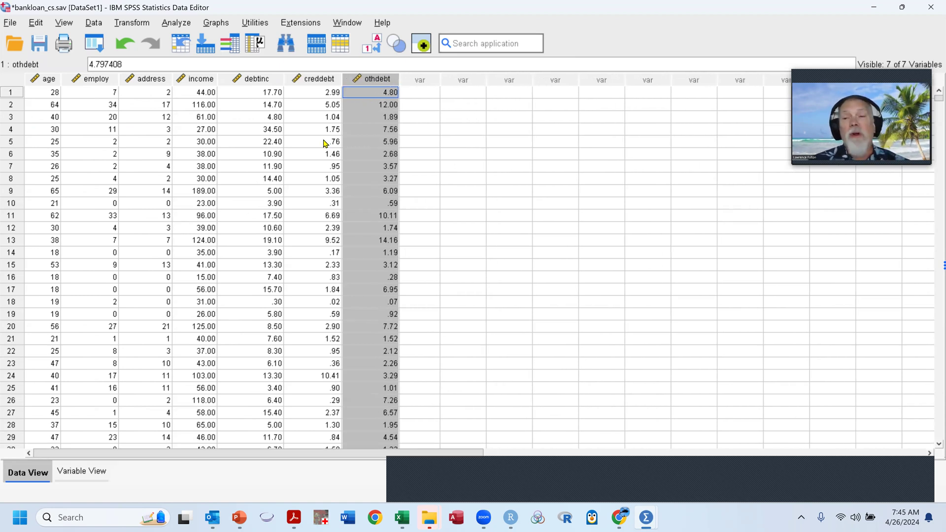
pyautogui.click(297, 142)
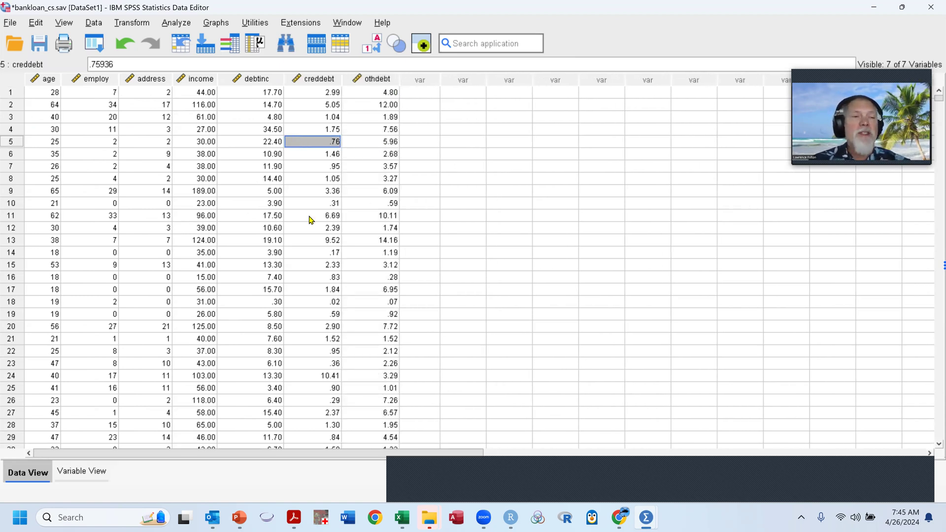
# Select a random sample of approximately 80% of the cases, filtering out the unselected ones, and return to the data grid.
pyautogui.click(101, 23)
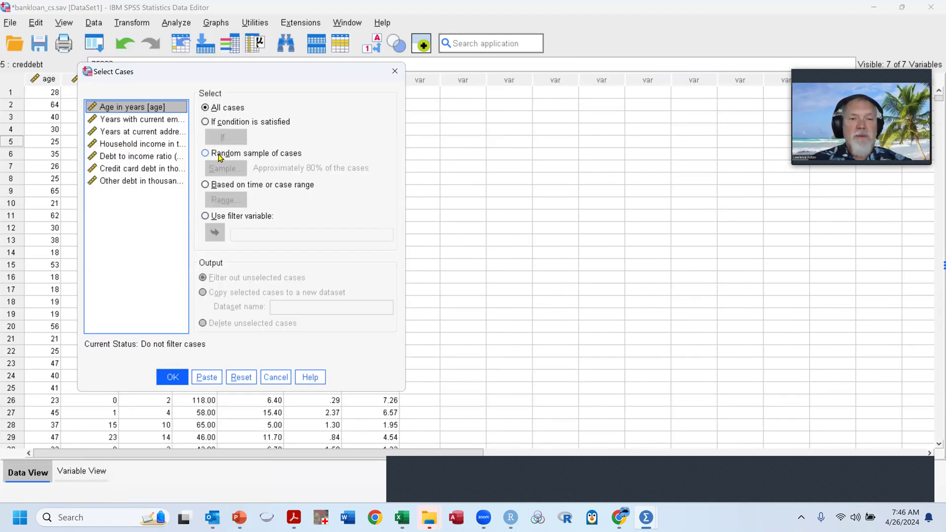
pyautogui.click(219, 155)
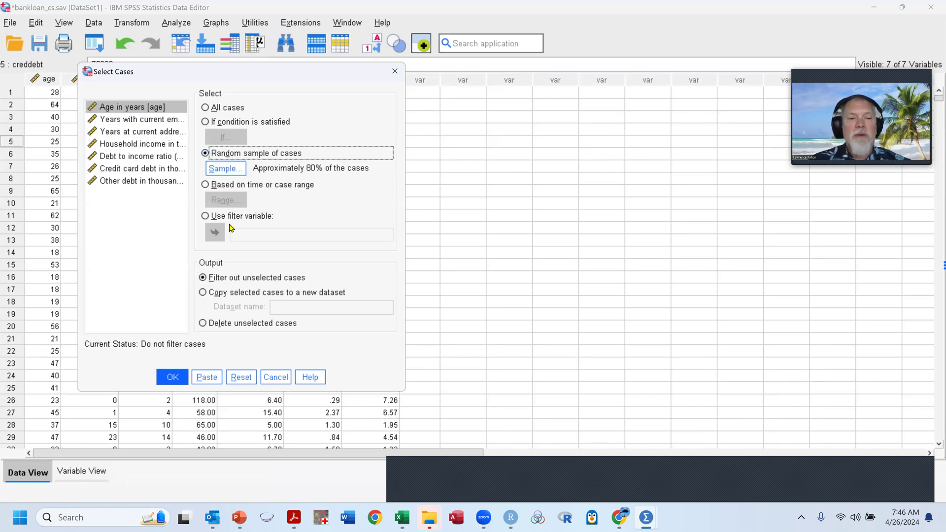
pyautogui.click(172, 377)
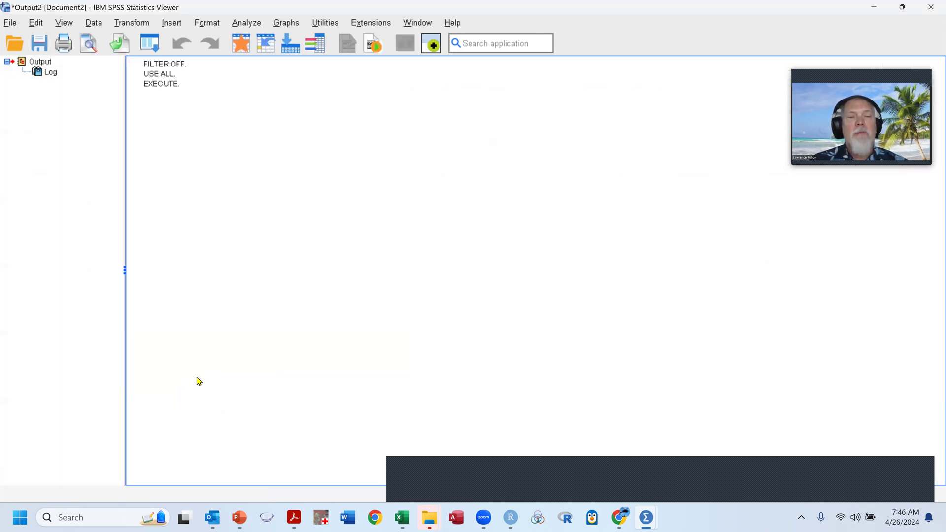
pyautogui.hotkey('alt', 'Tab')
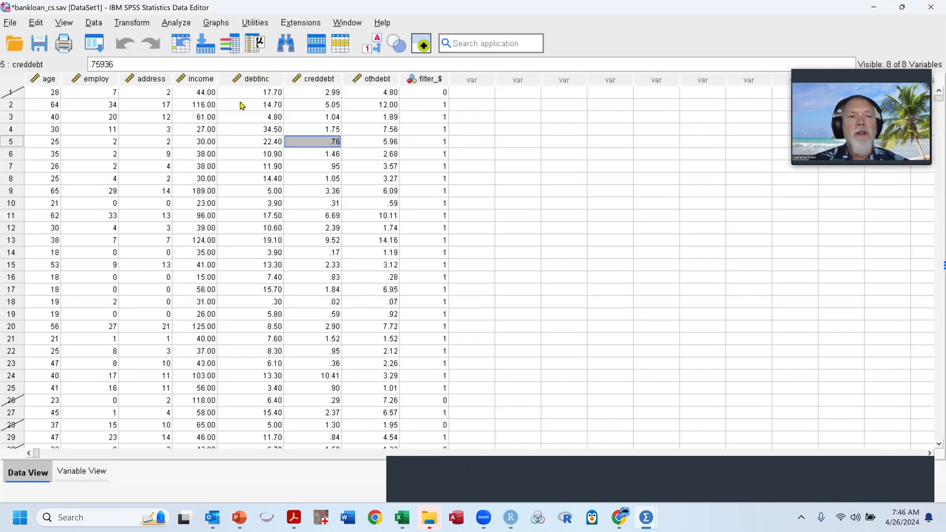
# Start a Factor dimension reduction analysis and reset its previous settings.
pyautogui.click(186, 24)
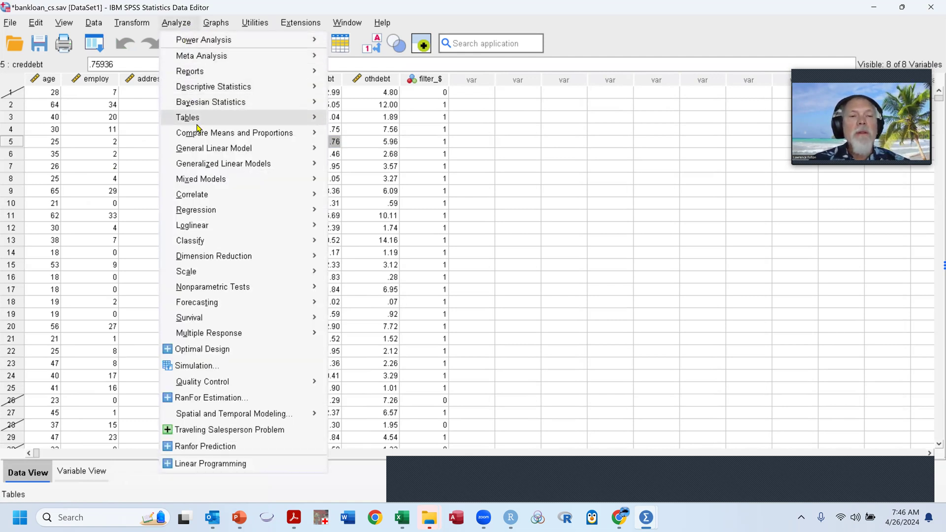
pyautogui.moveTo(242, 203)
pyautogui.moveTo(248, 257)
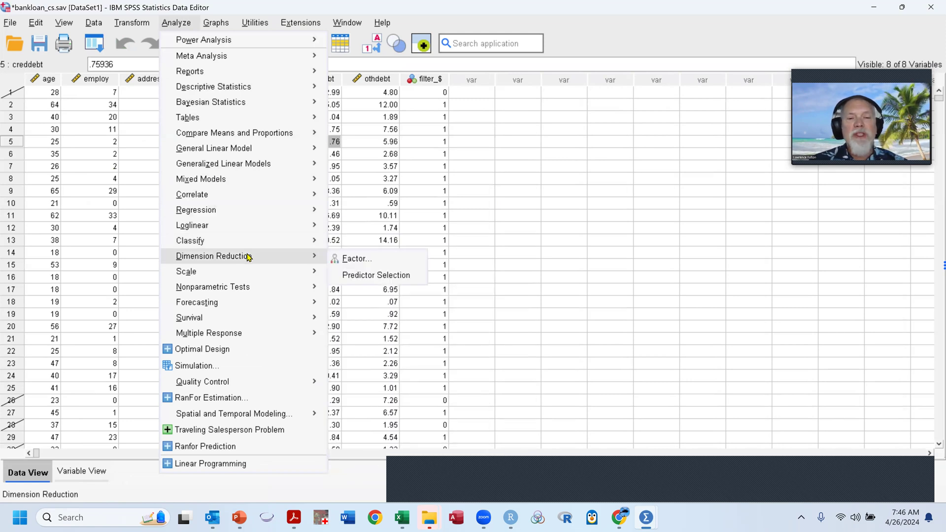
pyautogui.click(377, 266)
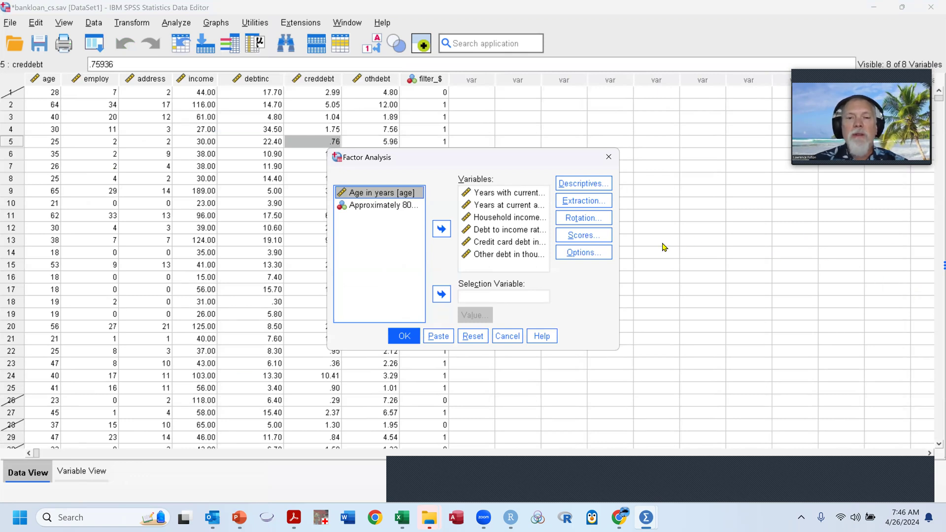
pyautogui.click(472, 335)
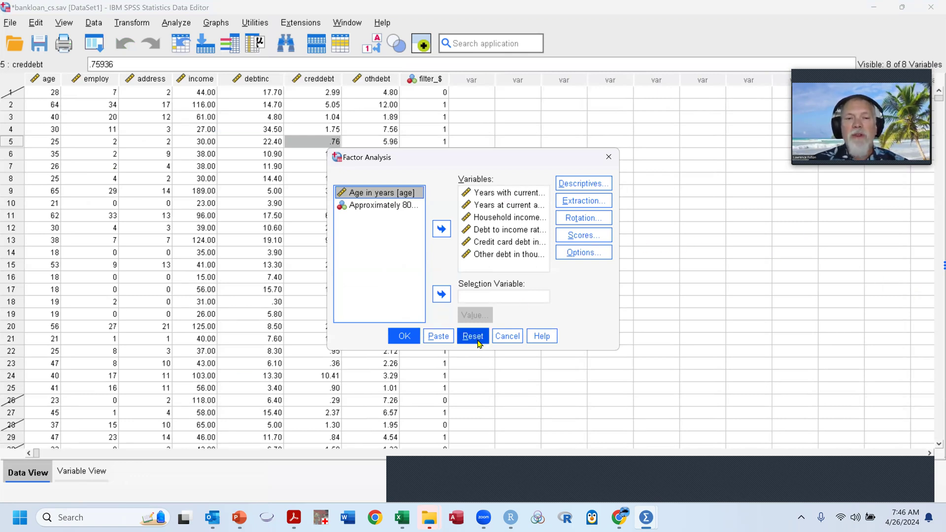
# Add years with current employer, years at current address, household income, debt to income ratio, credit card debt and other debt as analysis variables.
pyautogui.click(397, 206)
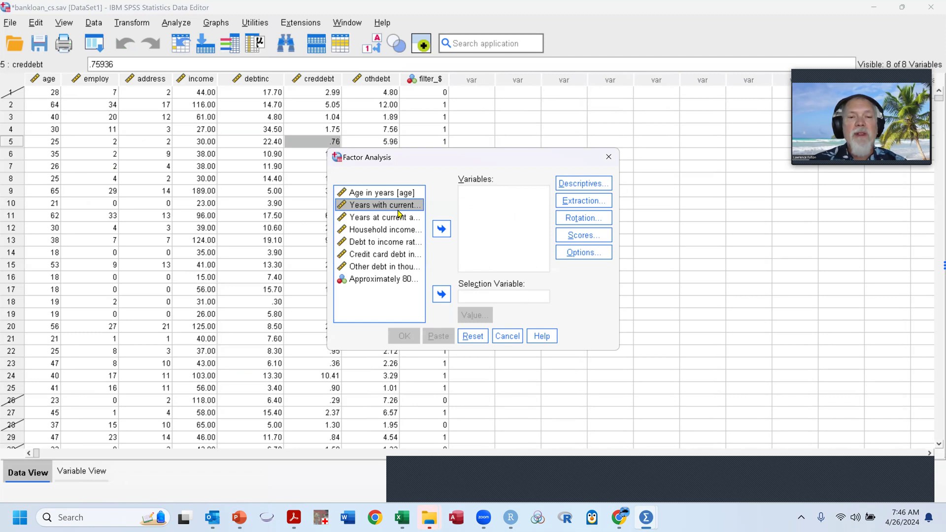
pyautogui.keyDown('shift'); pyautogui.click(398, 217); pyautogui.keyUp('shift')
pyautogui.keyDown('shift'); pyautogui.click(399, 230); pyautogui.keyUp('shift')
pyautogui.keyDown('shift'); pyautogui.click(403, 243); pyautogui.keyUp('shift')
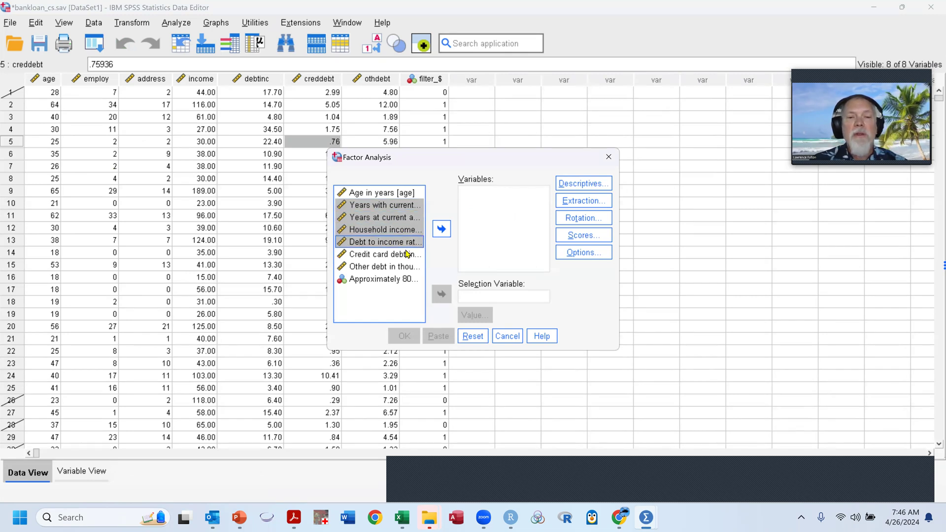
pyautogui.keyDown('shift'); pyautogui.click(405, 255); pyautogui.keyUp('shift')
pyautogui.keyDown('shift'); pyautogui.click(407, 267); pyautogui.keyUp('shift')
pyautogui.click(444, 231)
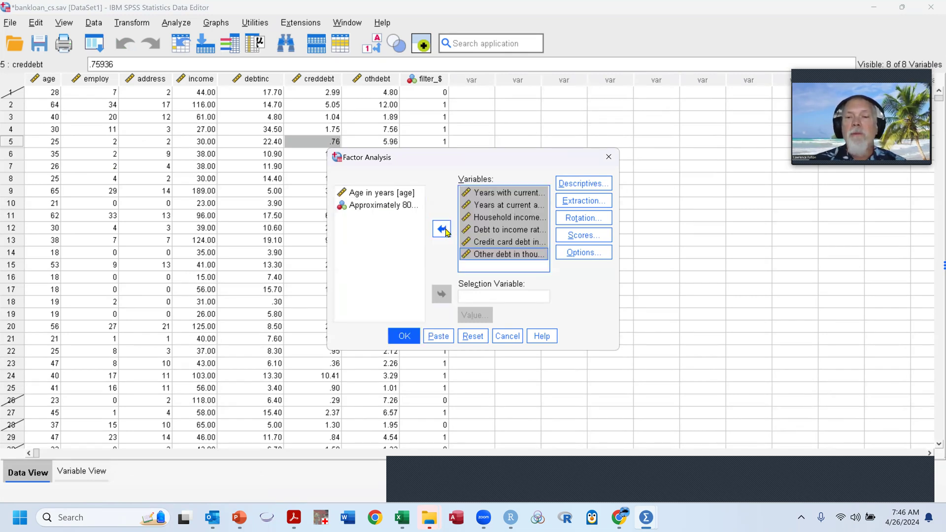
# Include the correlation matrix coefficients in the factor analysis descriptives.
pyautogui.click(586, 184)
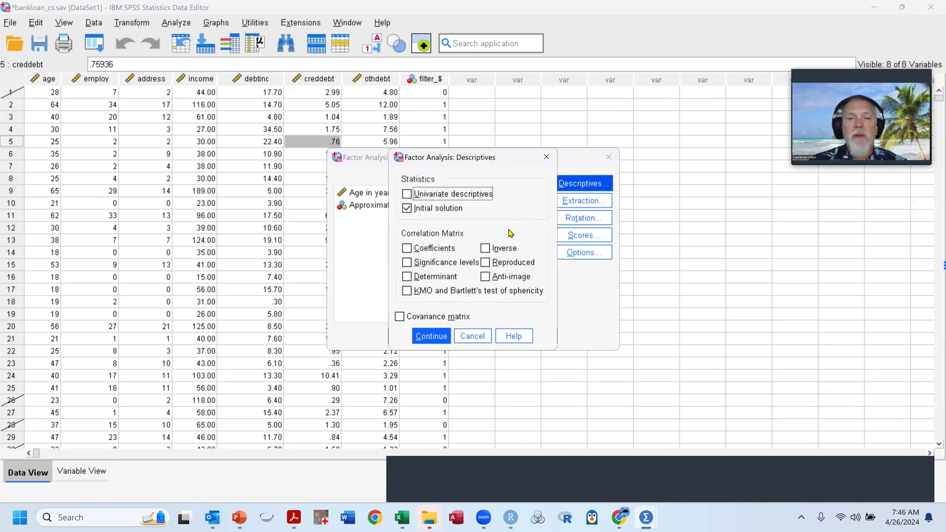
pyautogui.click(417, 248)
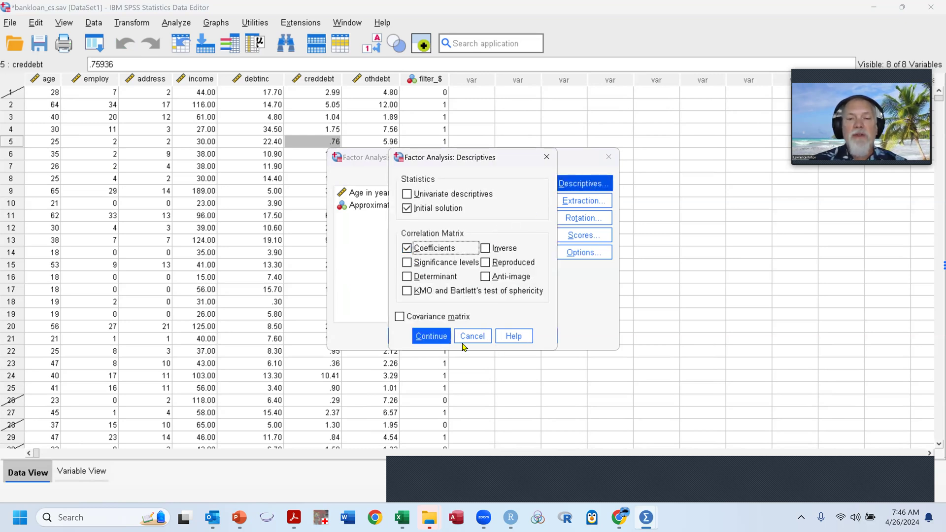
pyautogui.click(431, 337)
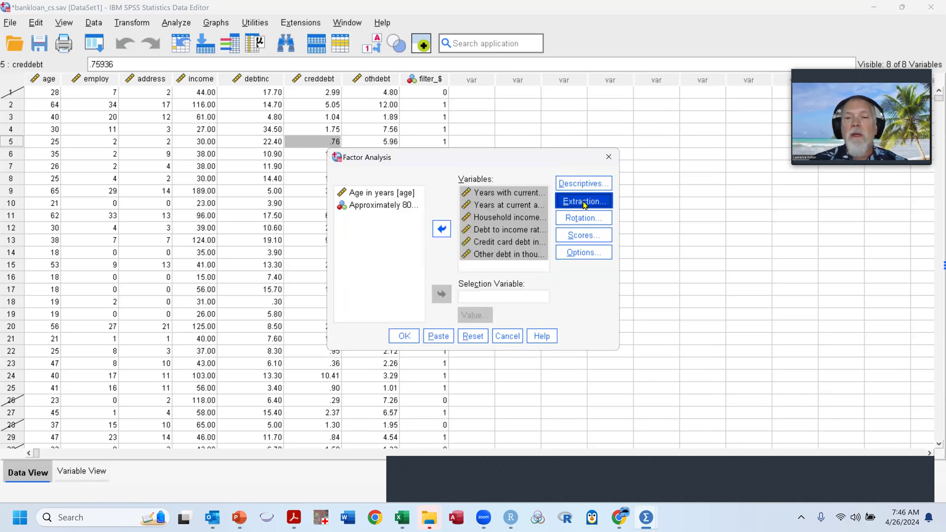
# Set the extraction to a fixed number of 3 factors.
pyautogui.click(584, 200)
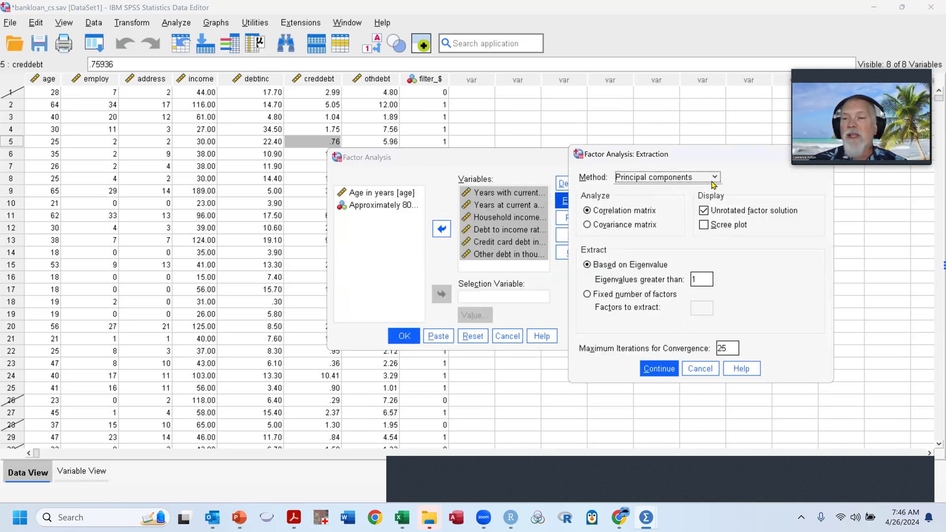
pyautogui.click(595, 298)
pyautogui.click(708, 309)
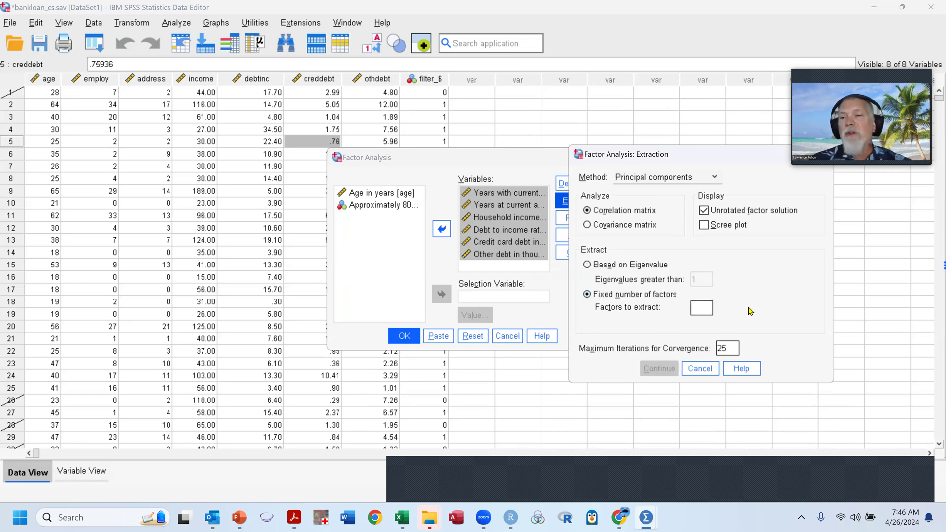
pyautogui.write('3')
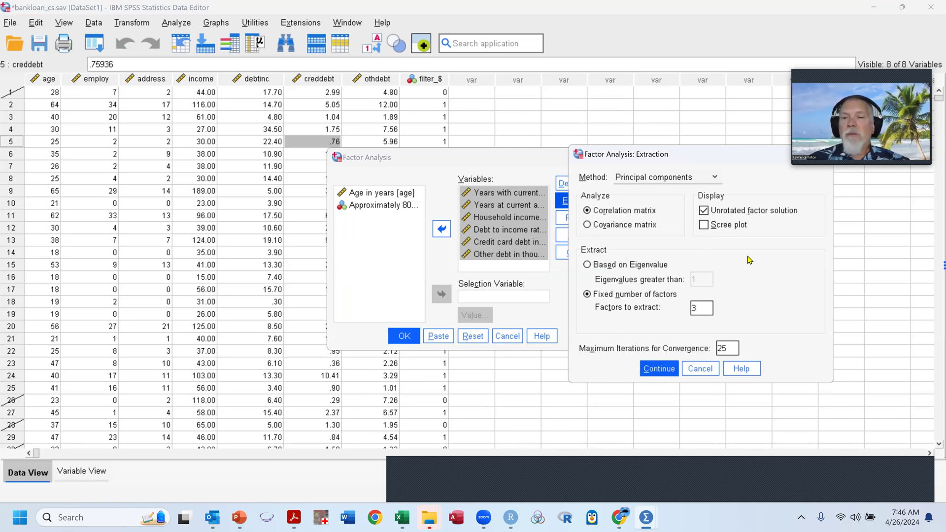
pyautogui.click(659, 369)
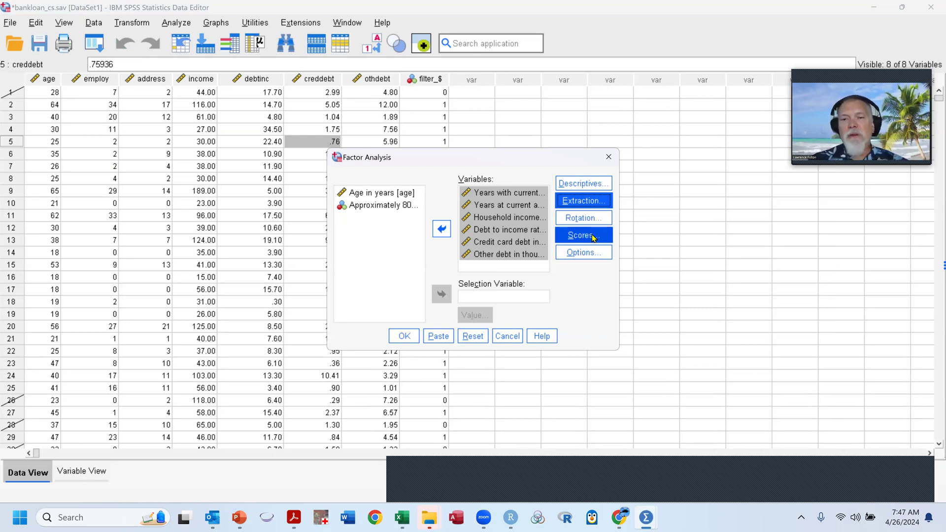
# Save the factor scores as variables, display the factor score coefficient matrix, and run the factor analysis.
pyautogui.click(582, 235)
pyautogui.click(446, 206)
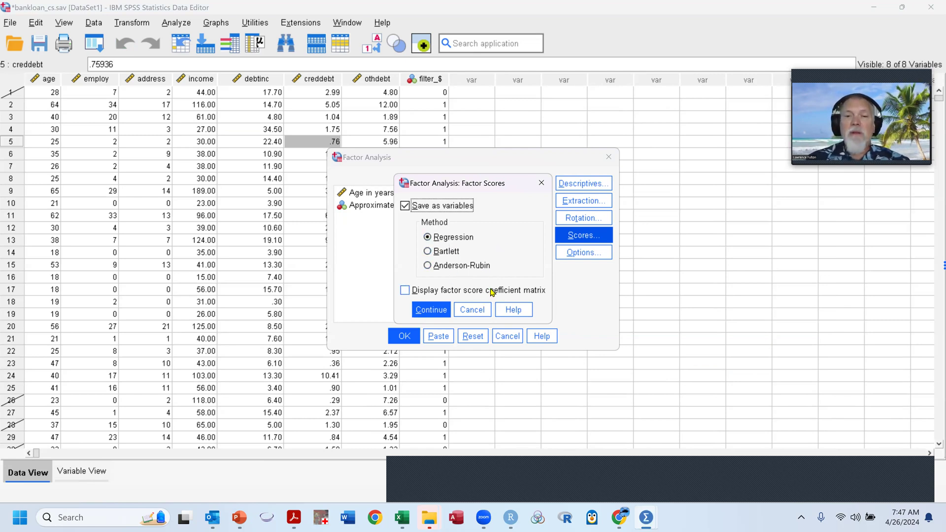
pyautogui.click(426, 294)
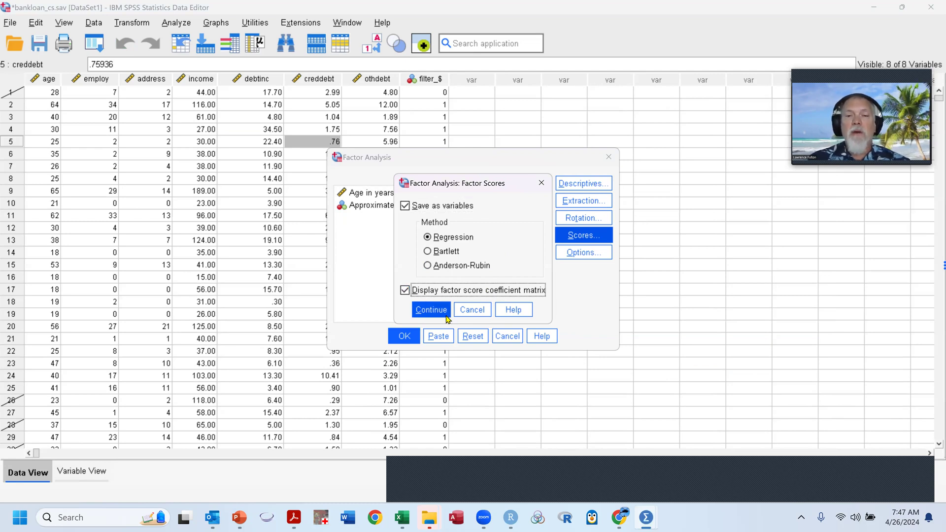
pyautogui.click(431, 310)
pyautogui.click(404, 336)
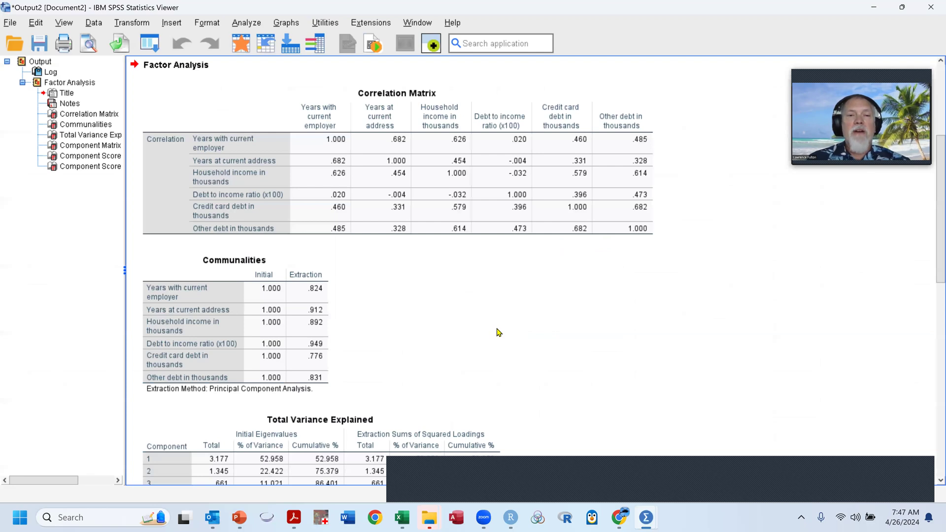
# Examine the correlation matrix, communalities and total variance explained in the factor analysis output.
pyautogui.click(381, 217)
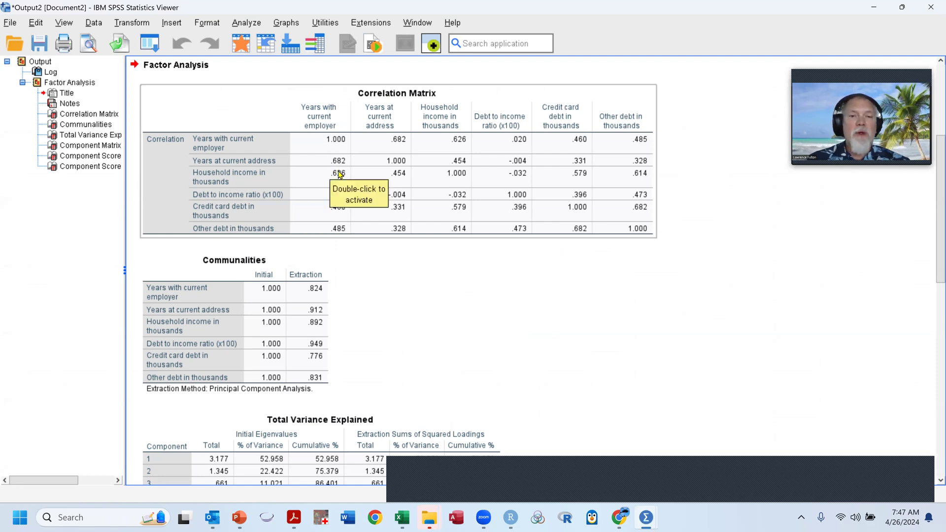
pyautogui.click(451, 329)
pyautogui.click(343, 210)
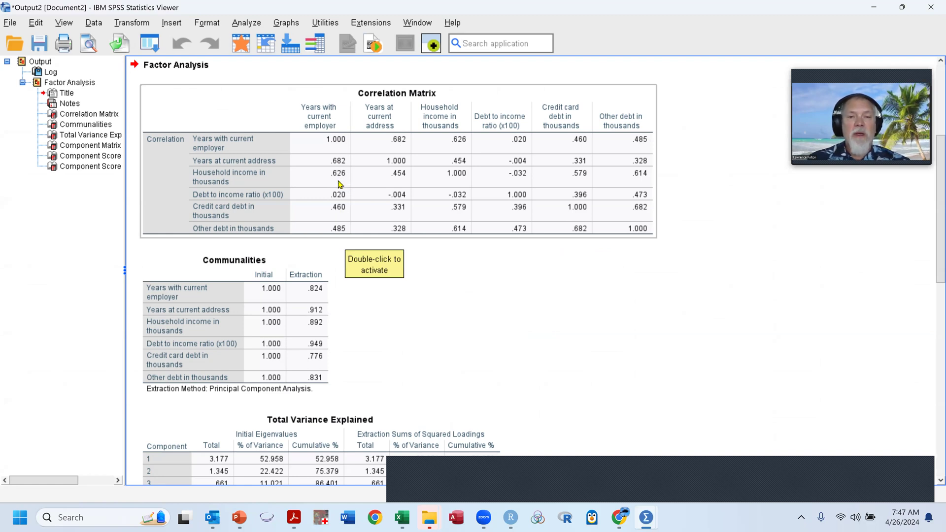
pyautogui.click(489, 314)
pyautogui.scroll(-3, 510, 327)
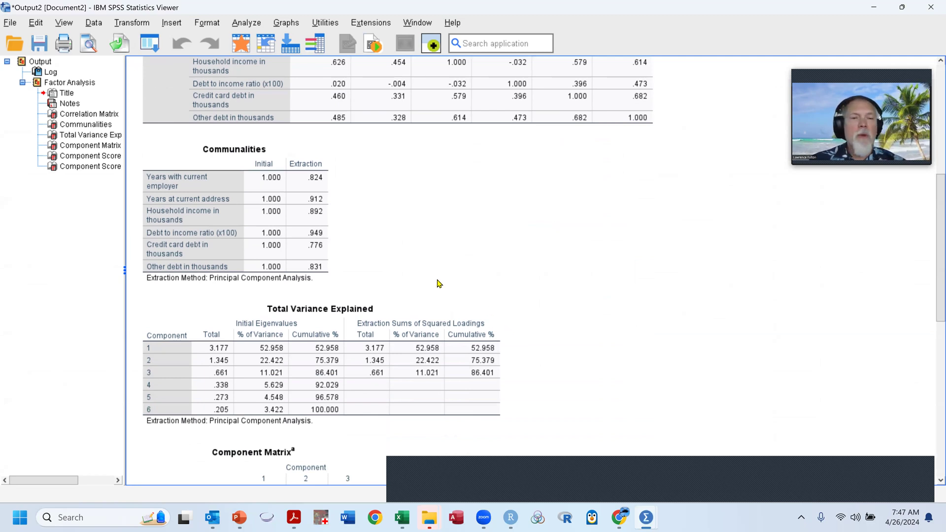
pyautogui.scroll(-2, 434, 282)
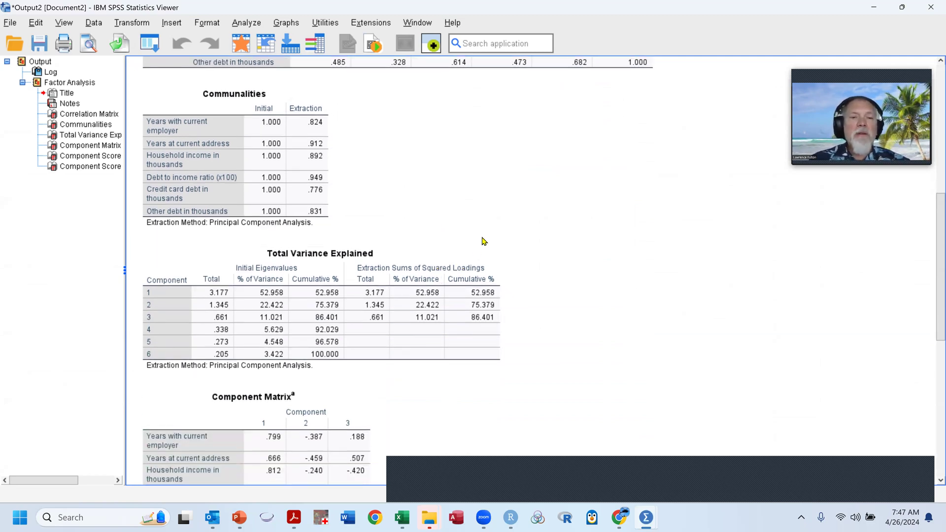
pyautogui.scroll(-1, 697, 280)
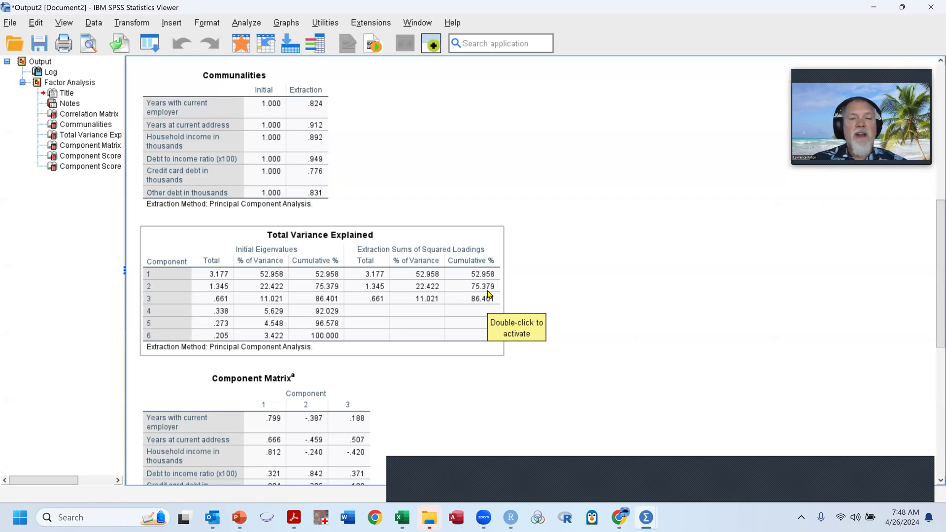
# Review the component matrix, the component score coefficient matrix and the component score covariance matrix.
pyautogui.scroll(-3, 578, 331)
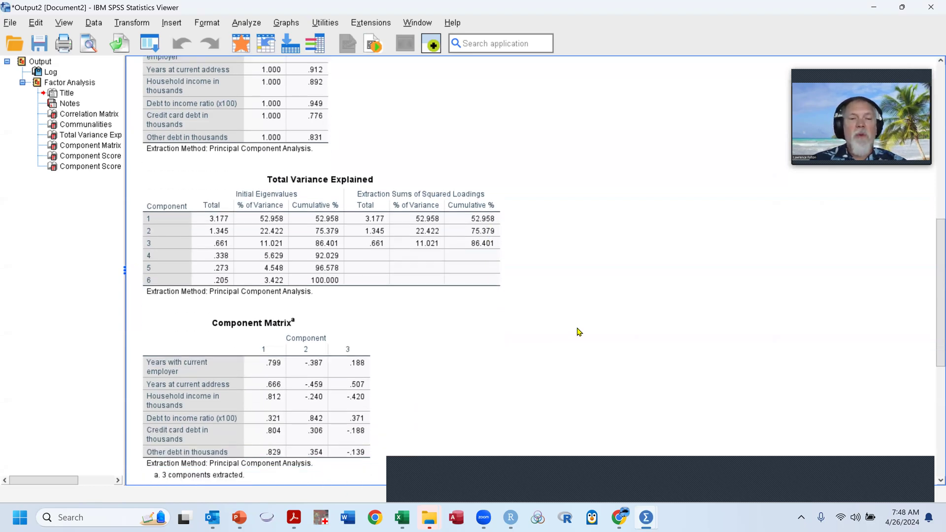
pyautogui.scroll(-2, 578, 331)
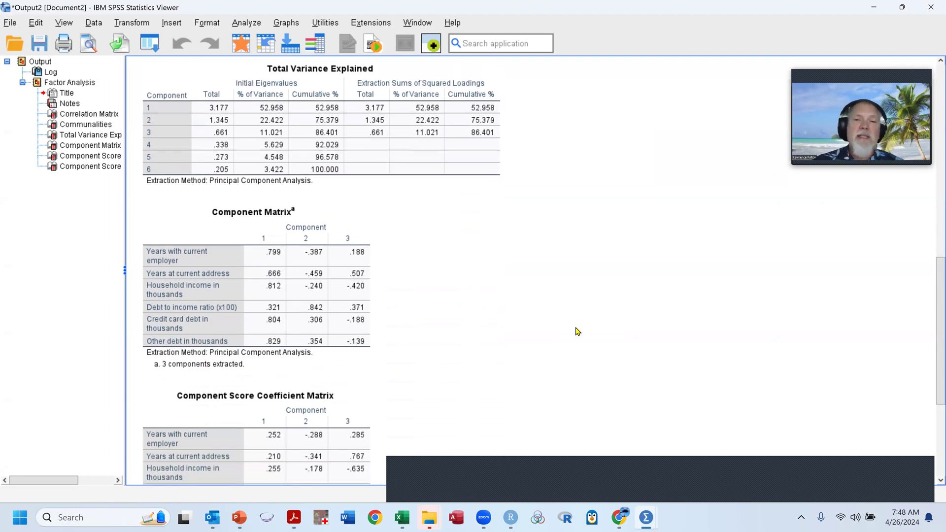
pyautogui.scroll(-2, 575, 329)
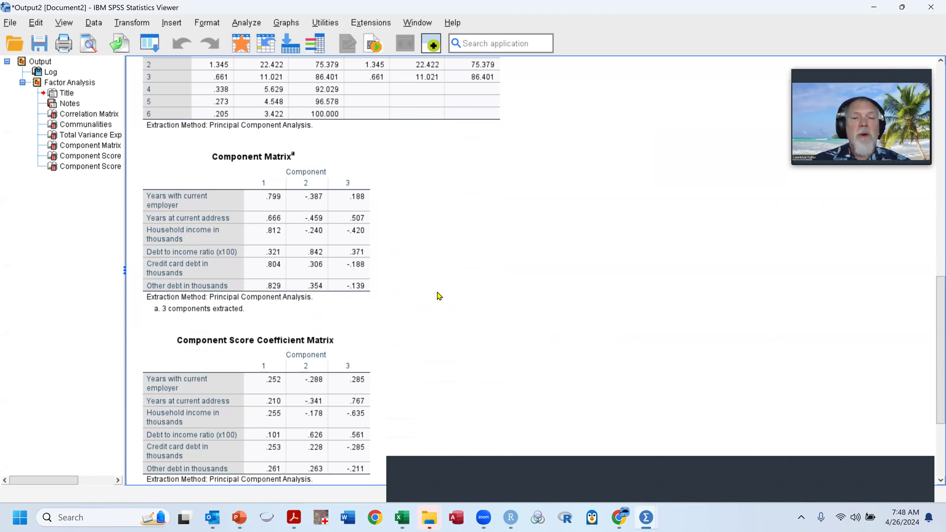
pyautogui.scroll(-1, 437, 293)
pyautogui.scroll(-1, 438, 296)
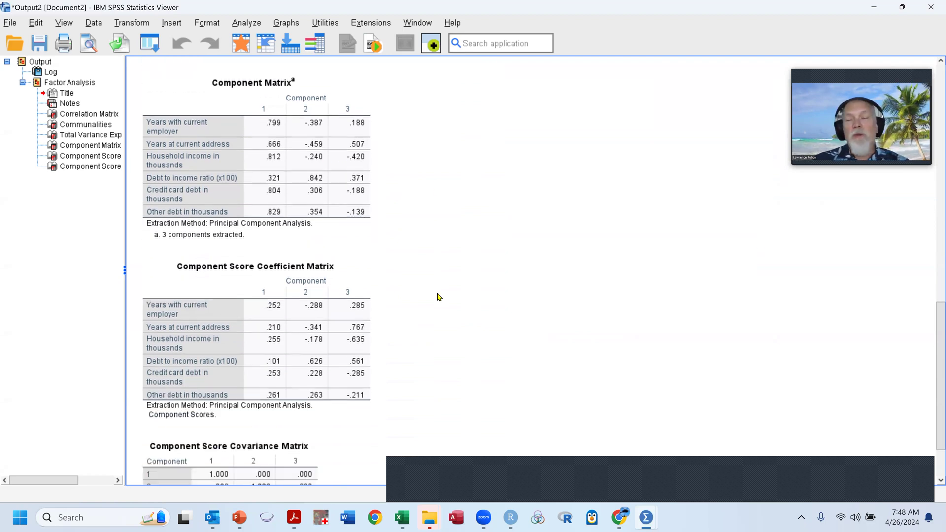
pyautogui.scroll(-2, 439, 298)
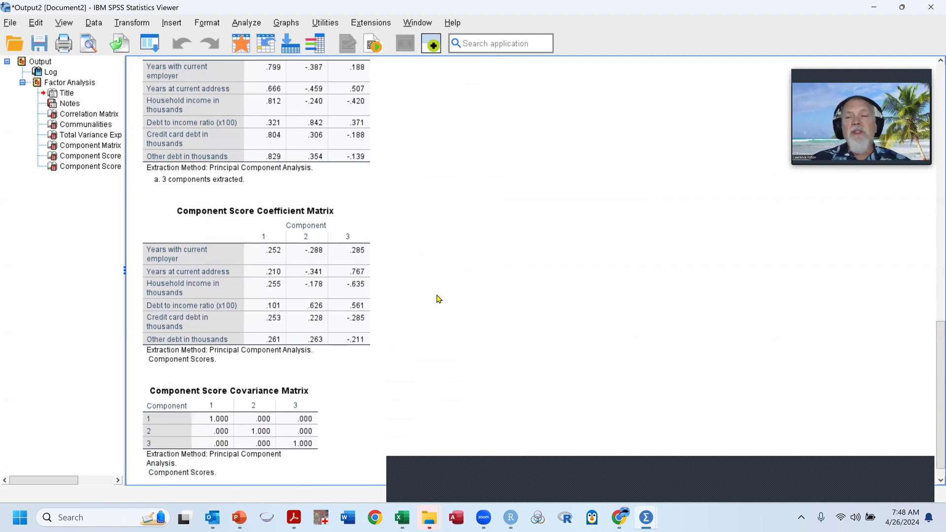
pyautogui.click(314, 280)
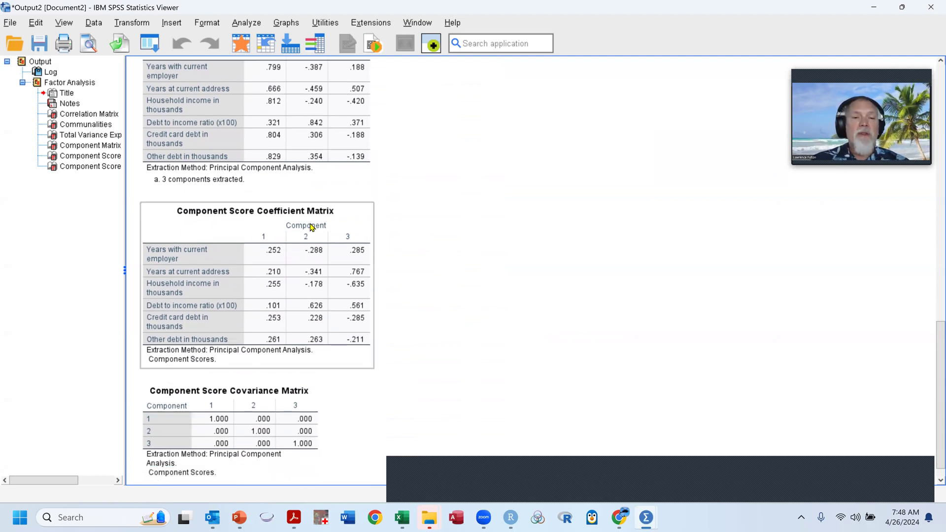
pyautogui.click(485, 310)
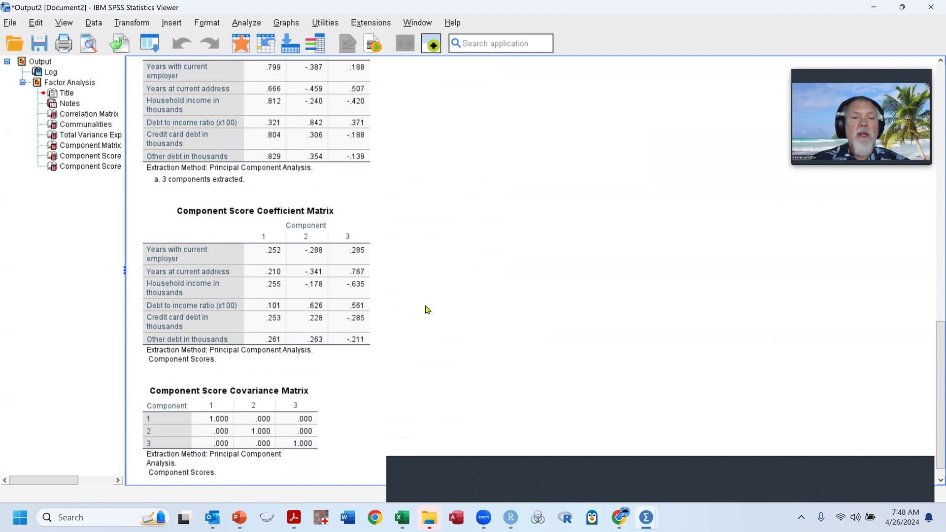
# Review the Component Score Coefficient Matrix and its loadings for each variable across the three components.
pyautogui.scroll(2, 501, 328)
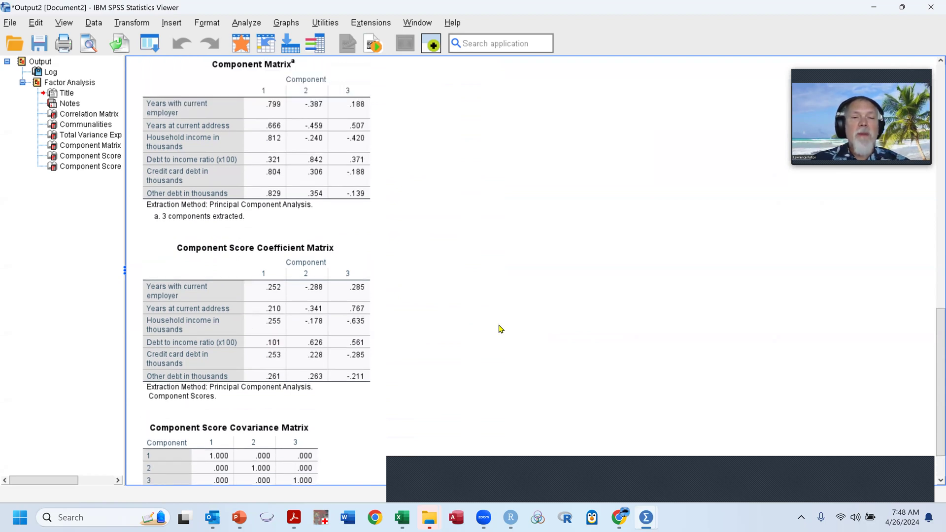
pyautogui.click(325, 309)
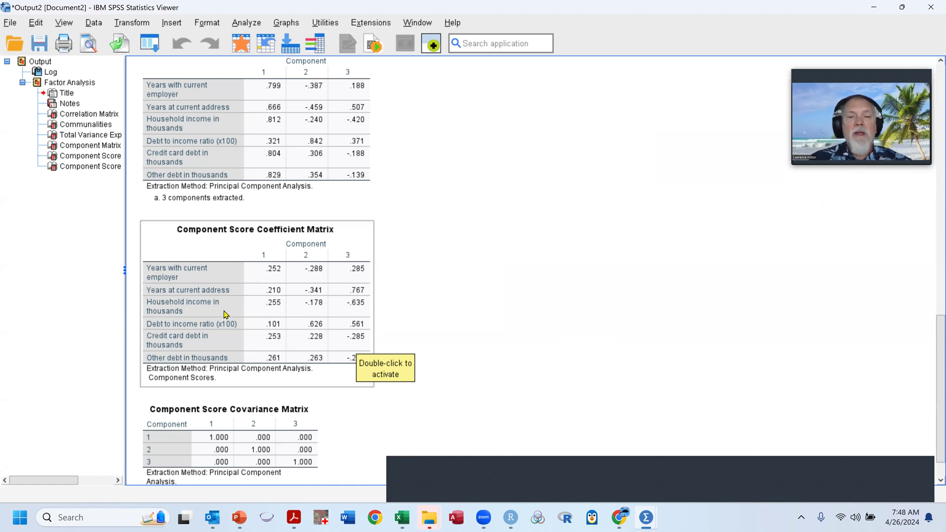
pyautogui.scroll(-2, 404, 348)
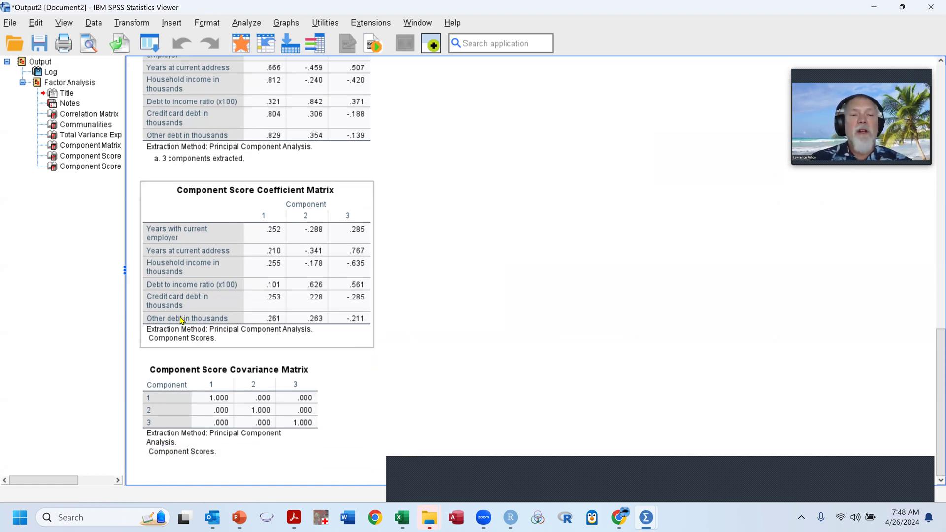
pyautogui.click(469, 332)
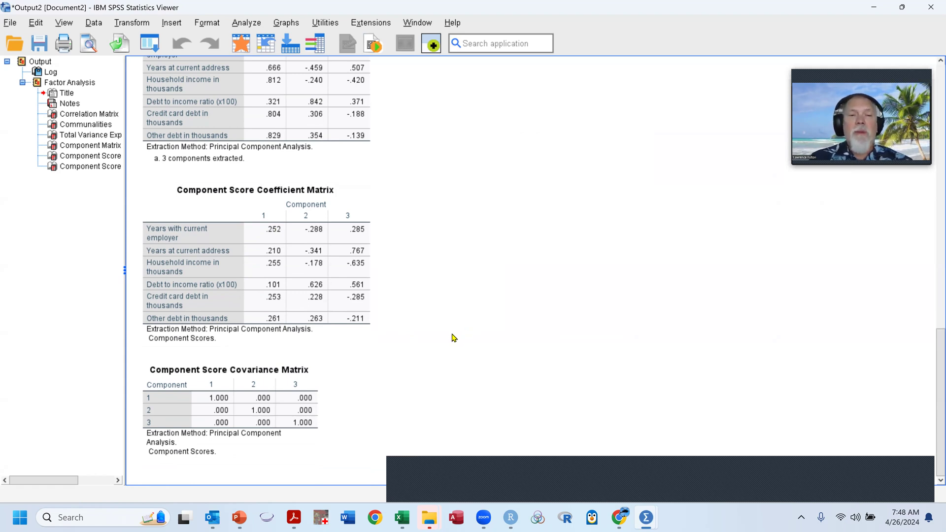
# Switch to the bankloan_cs dataset and examine the saved component scores FAC1_1, FAC2_1 and FAC3_1 across the cases.
pyautogui.hotkey('alt', 'Tab')
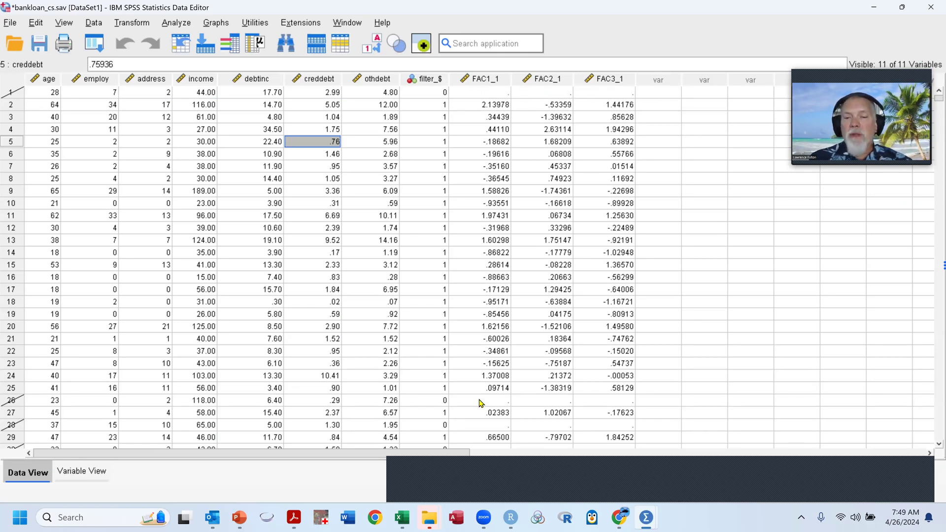
pyautogui.scroll(-3, 490, 371)
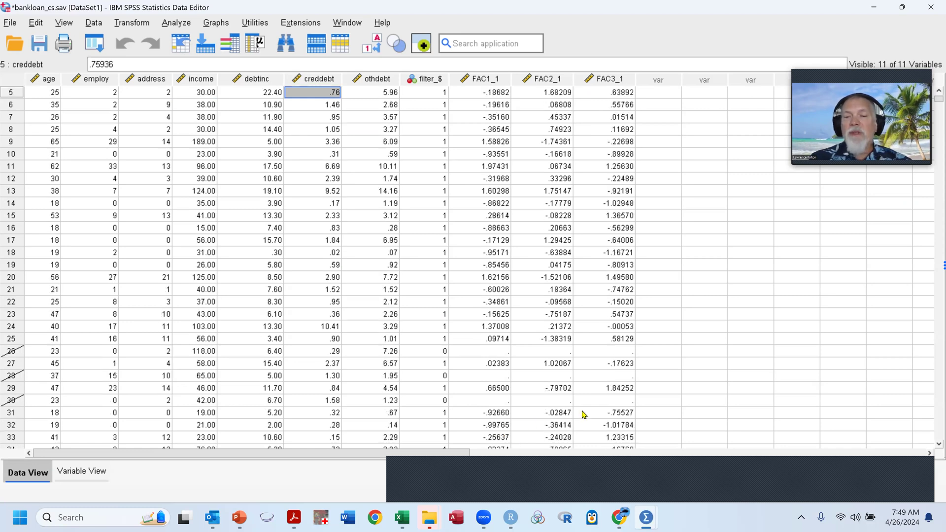
pyautogui.scroll(-6, 639, 366)
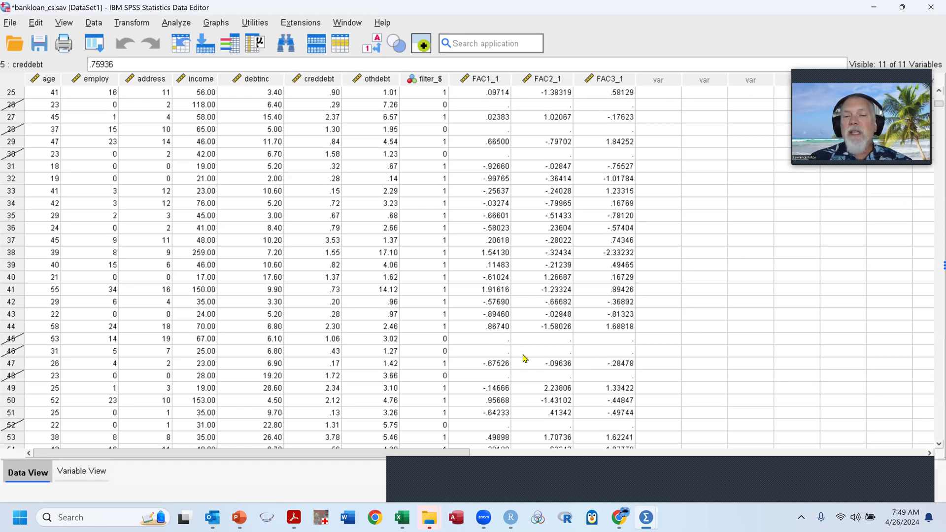
pyautogui.scroll(8, 542, 148)
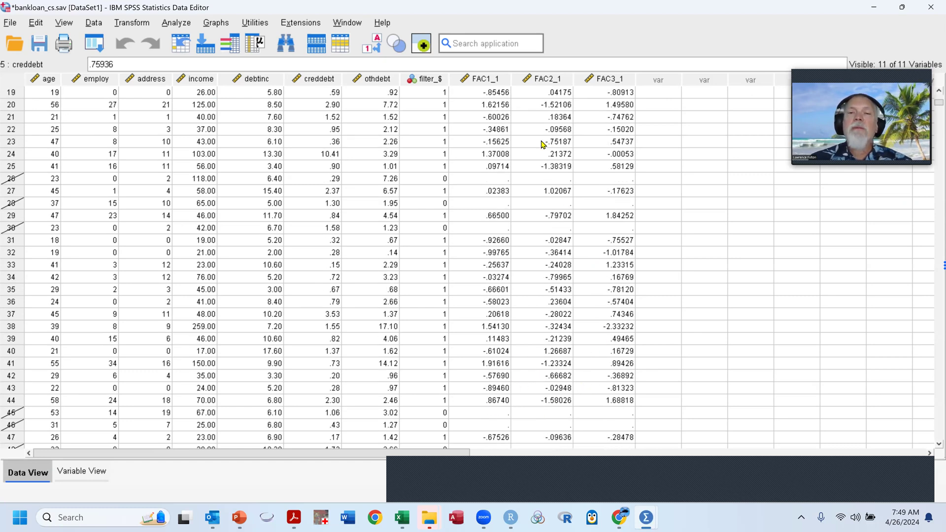
pyautogui.scroll(1, 541, 149)
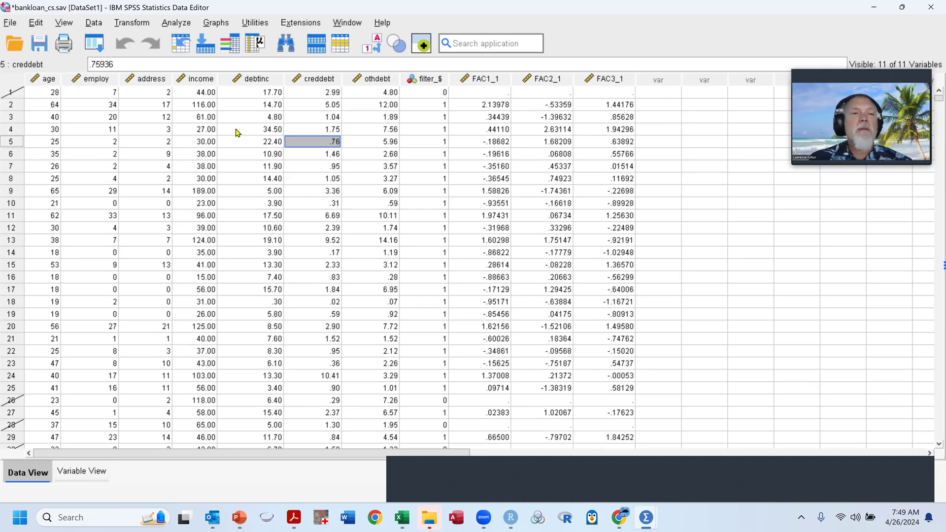
# Run Descriptives on the six variables from years with current employer through other debt, saving standardized values as variables.
pyautogui.click(177, 23)
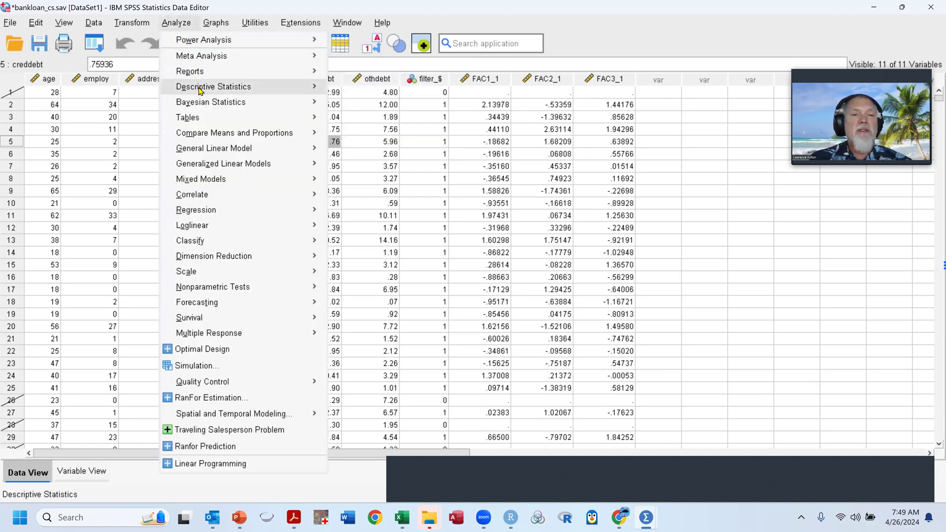
pyautogui.moveTo(310, 87)
pyautogui.click(377, 105)
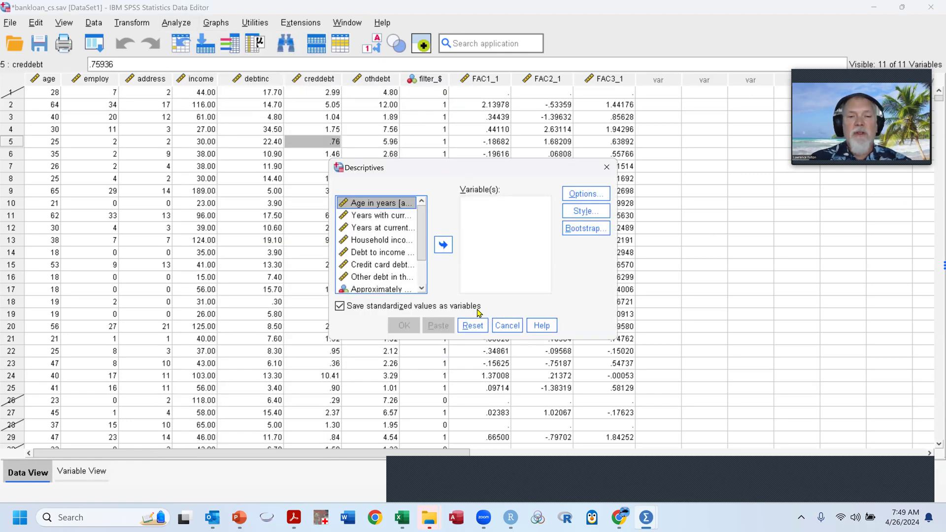
pyautogui.click(393, 216)
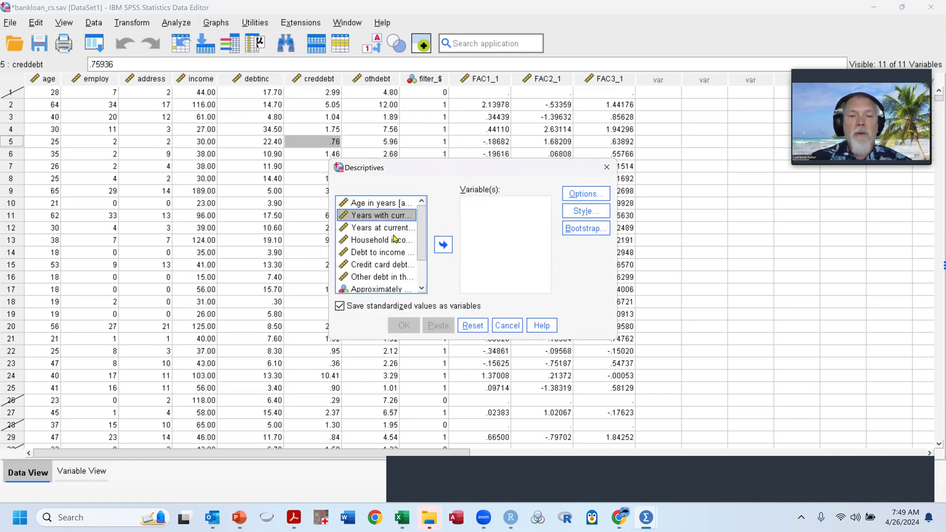
pyautogui.keyDown('shift'); pyautogui.click(399, 279); pyautogui.keyUp('shift')
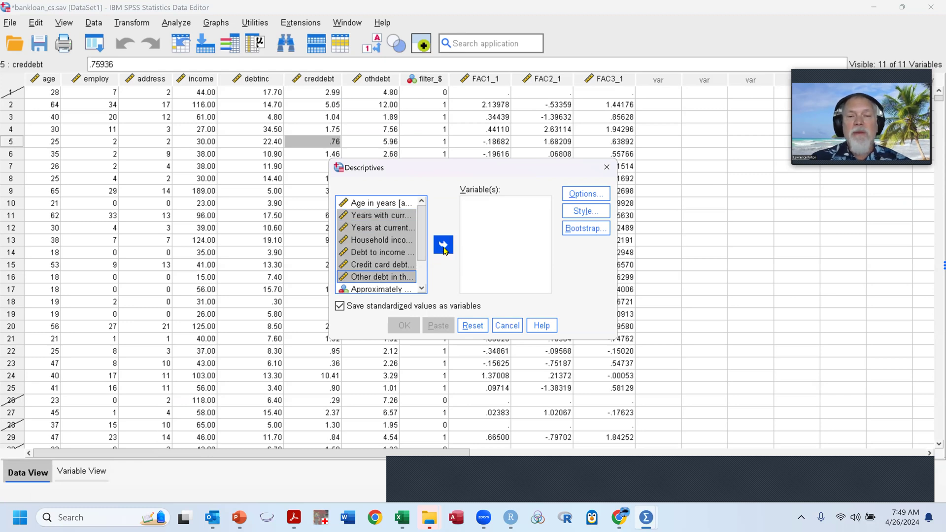
pyautogui.click(443, 245)
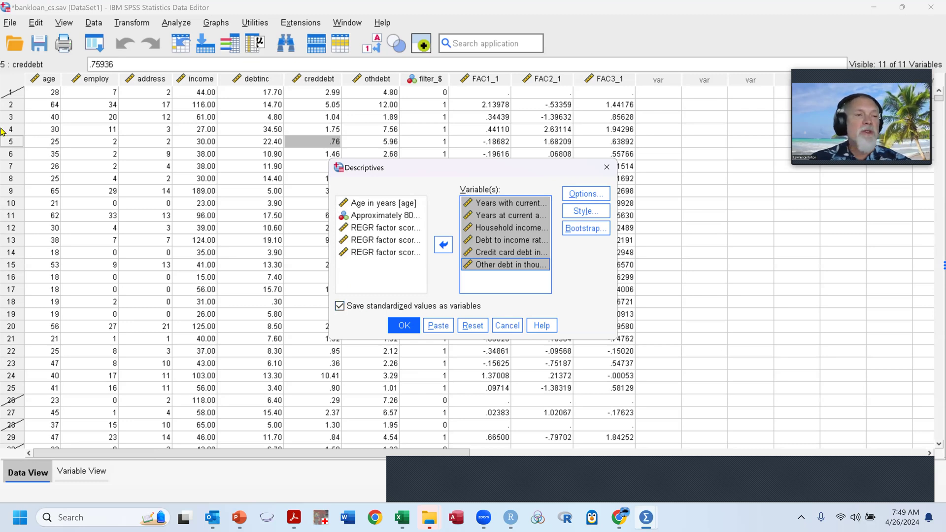
pyautogui.click(404, 327)
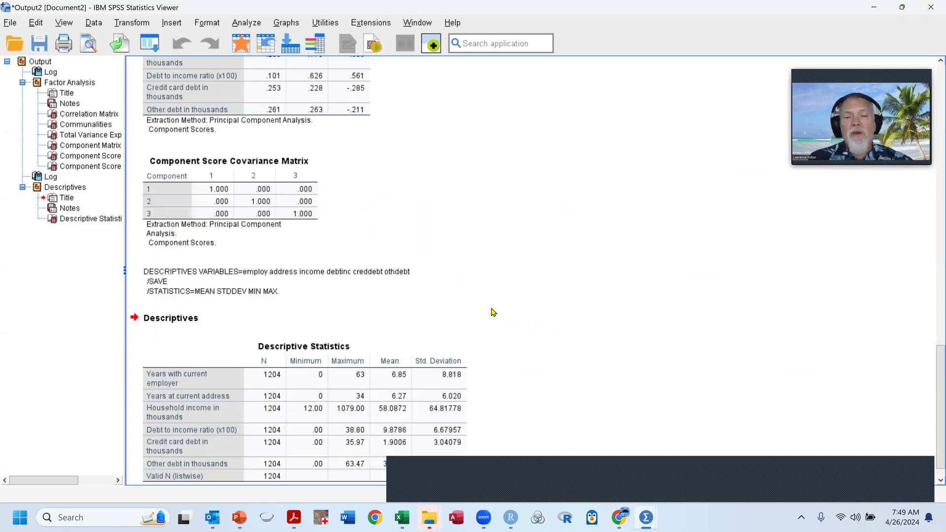
# Copy the Descriptive Statistics table's cells, switch to Excel workbook Book1 and paste them into a new sheet.
pyautogui.click(396, 367)
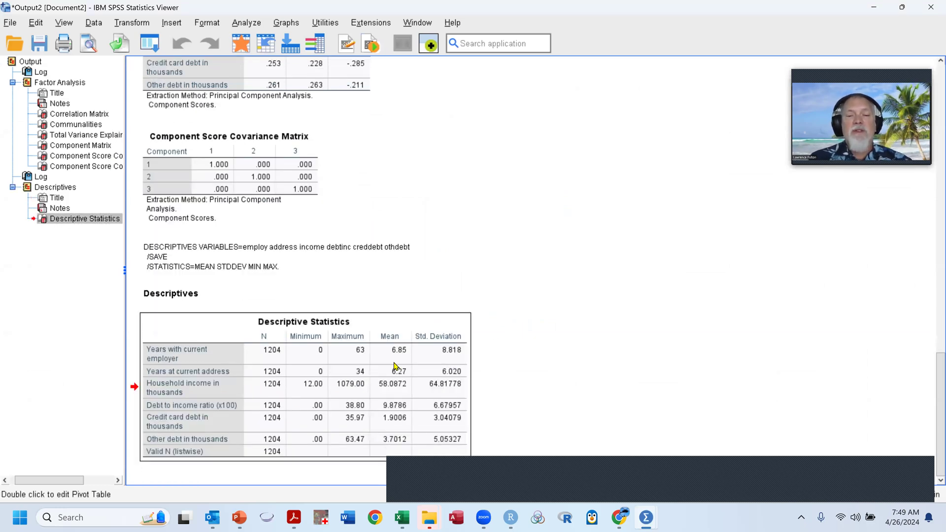
pyautogui.doubleClick(340, 367)
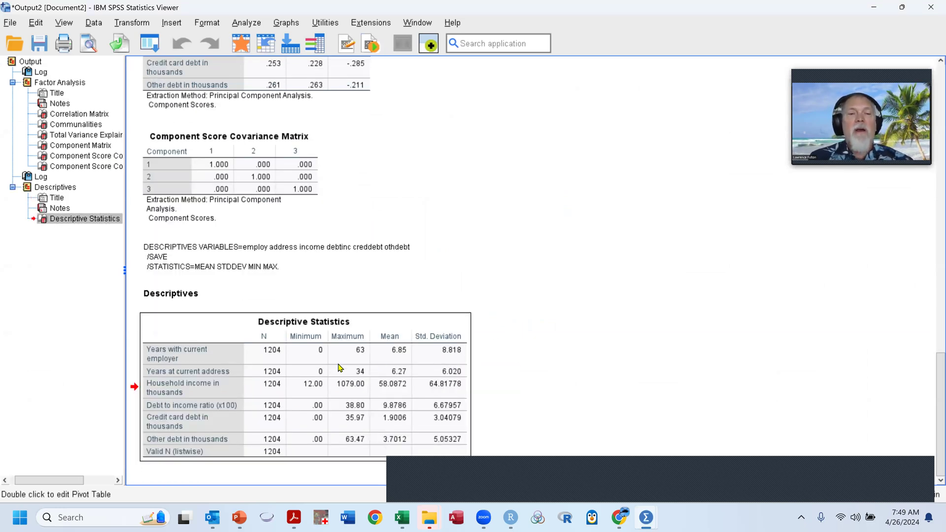
pyautogui.moveTo(361, 265); pyautogui.dragTo(422, 301)
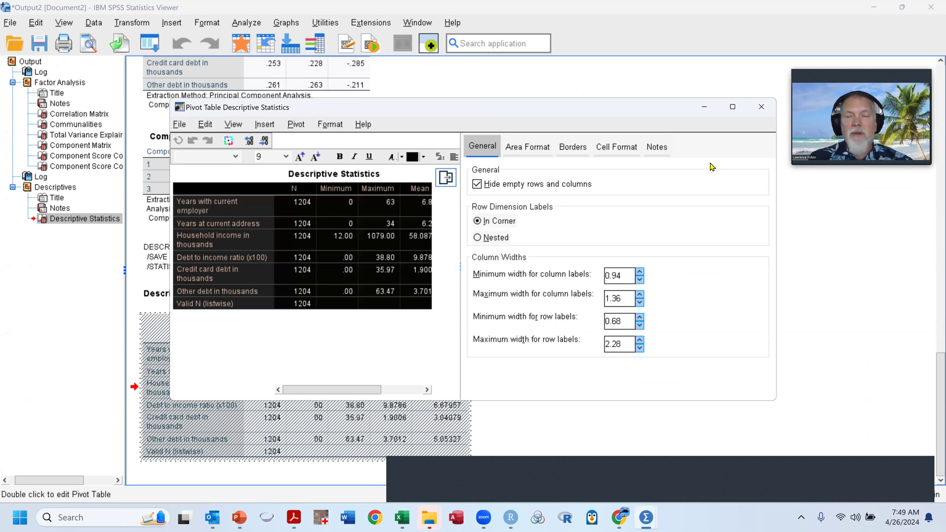
pyautogui.click(760, 108)
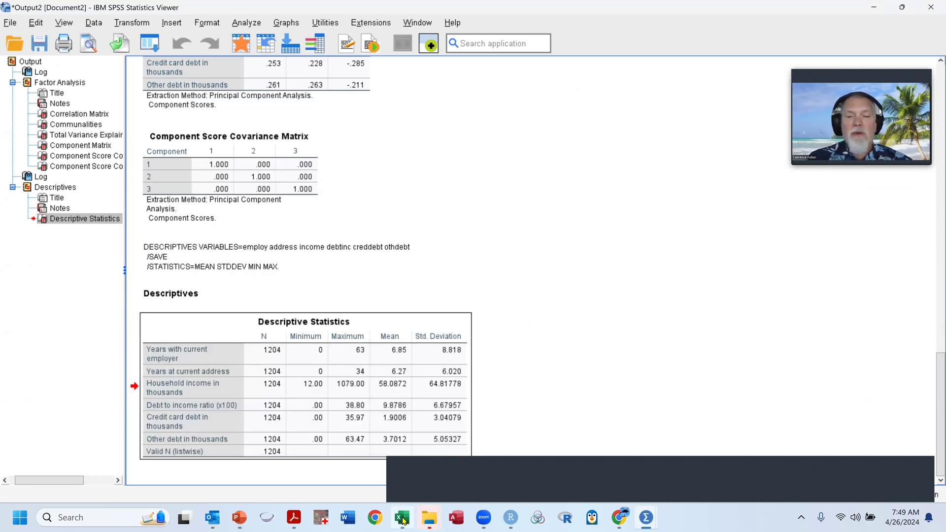
pyautogui.moveTo(403, 521)
pyautogui.click(401, 480)
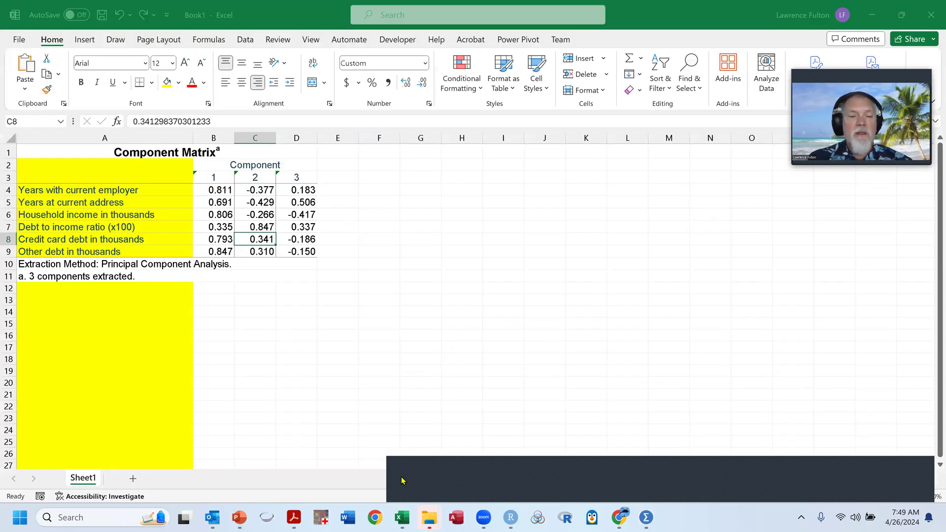
pyautogui.click(129, 477)
pyautogui.hotkey('ctrl', 'v')
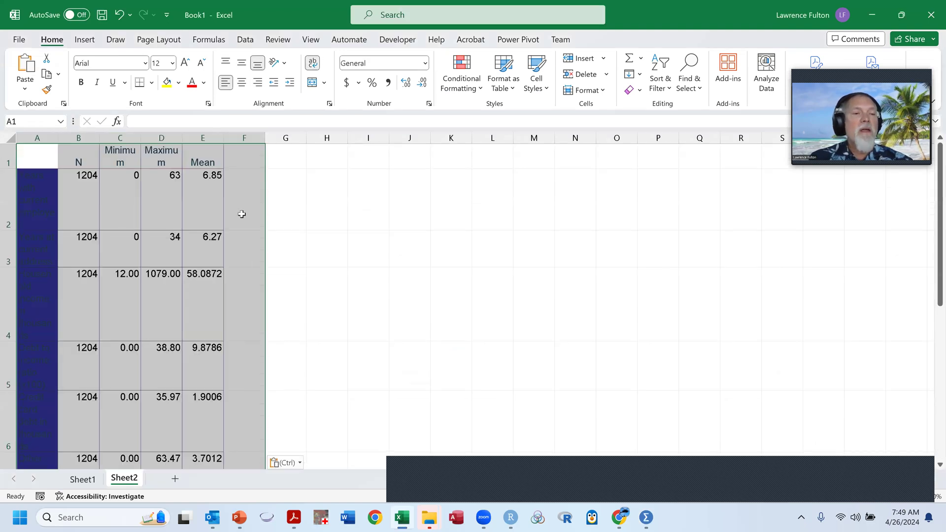
# Fill column A of the pasted table yellow, widen it to show the full variable labels and auto-fit all row heights.
pyautogui.click(48, 133)
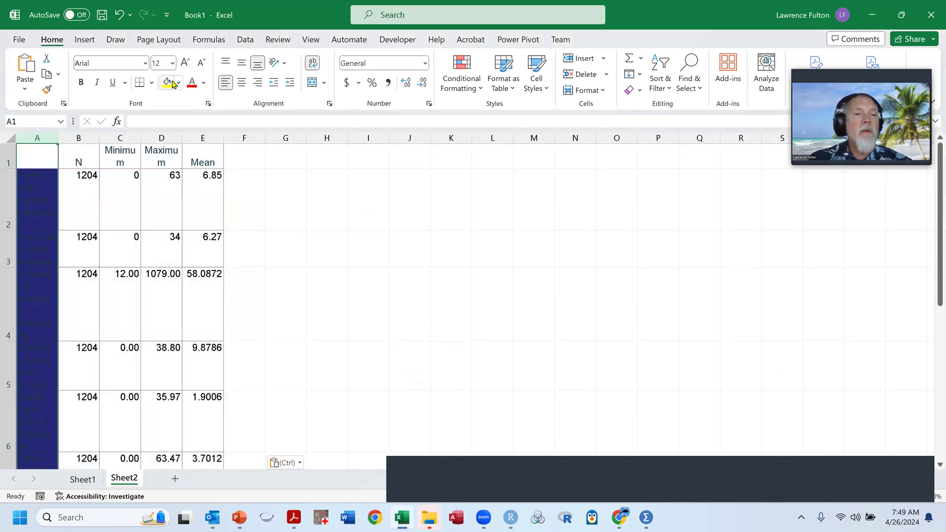
pyautogui.click(166, 82)
pyautogui.moveTo(59, 142); pyautogui.dragTo(181, 142)
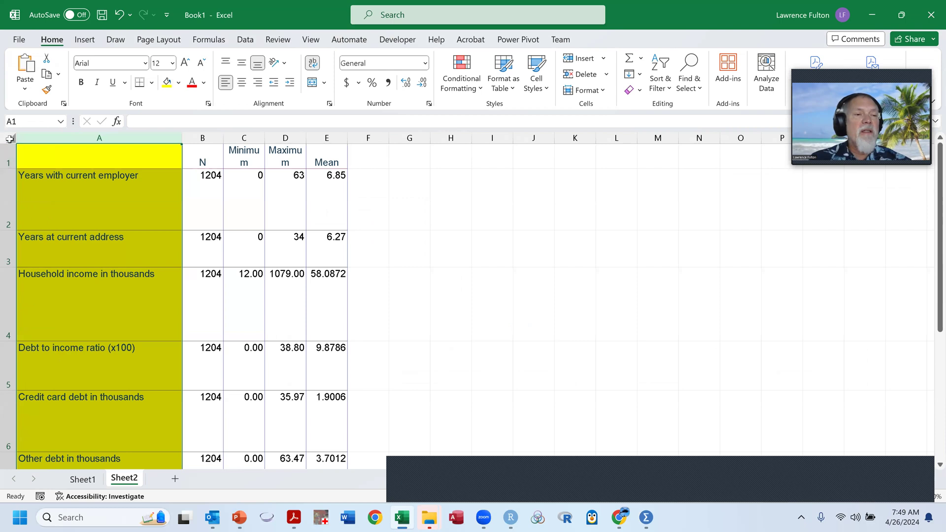
pyautogui.click(10, 139)
pyautogui.doubleClick(8, 230)
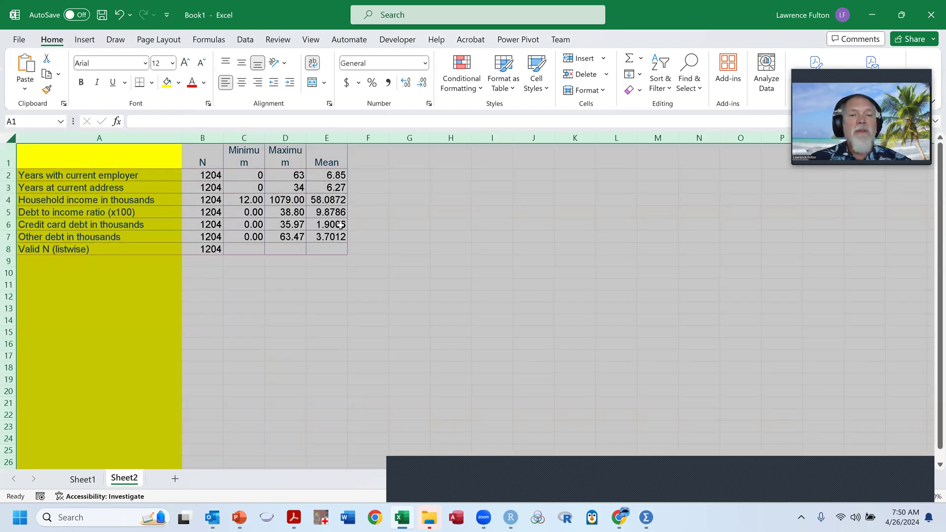
pyautogui.click(438, 217)
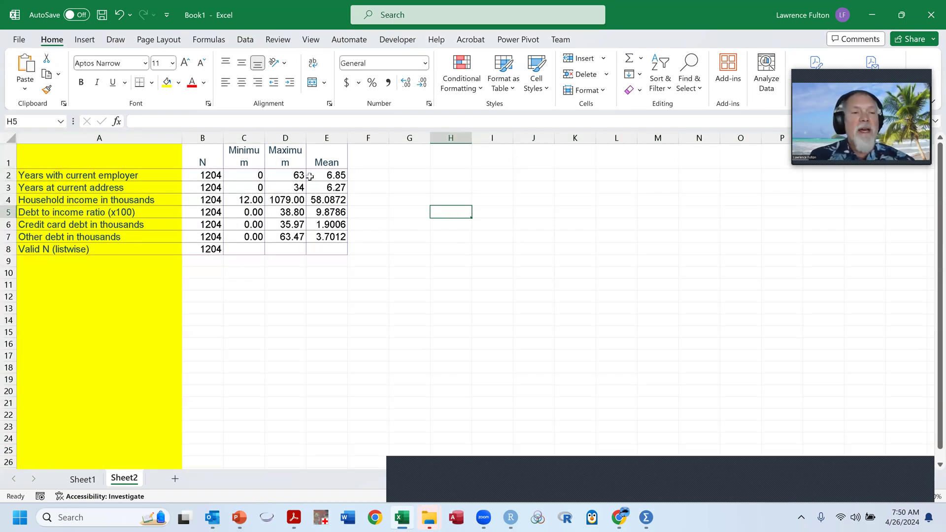
pyautogui.click(340, 176)
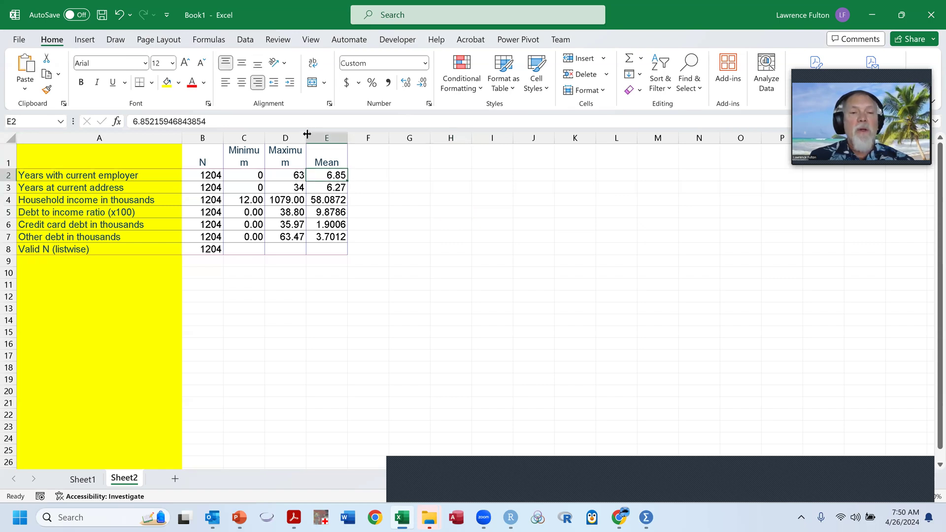
pyautogui.hotkey('alt', 'Tab')
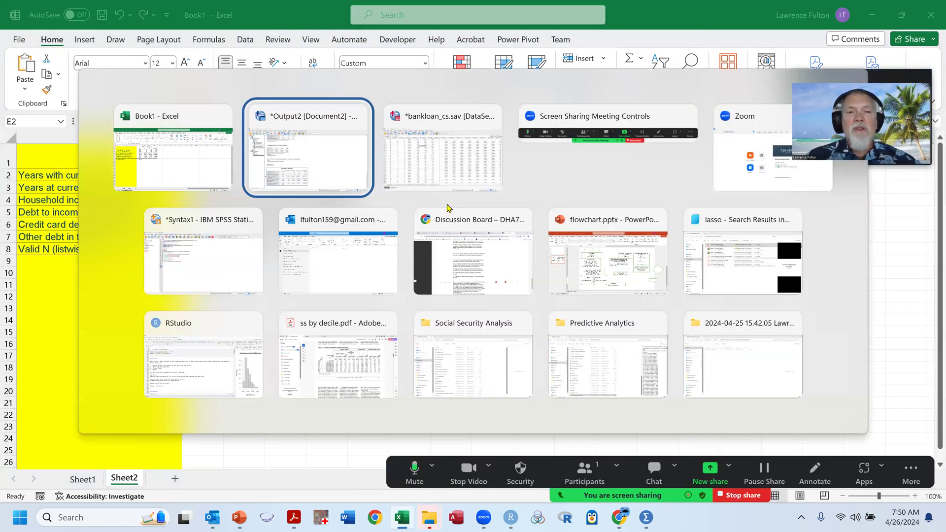
pyautogui.doubleClick(363, 367)
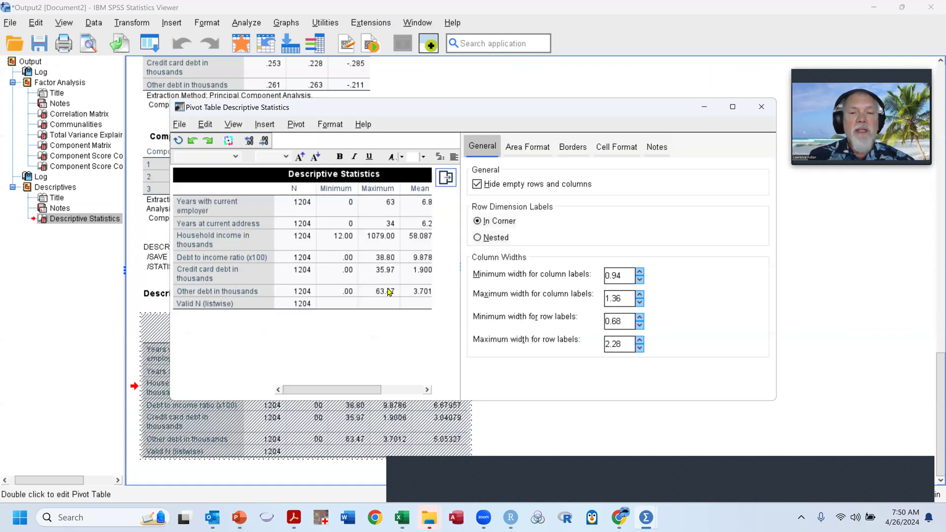
pyautogui.hotkey('ctrl', 'a')
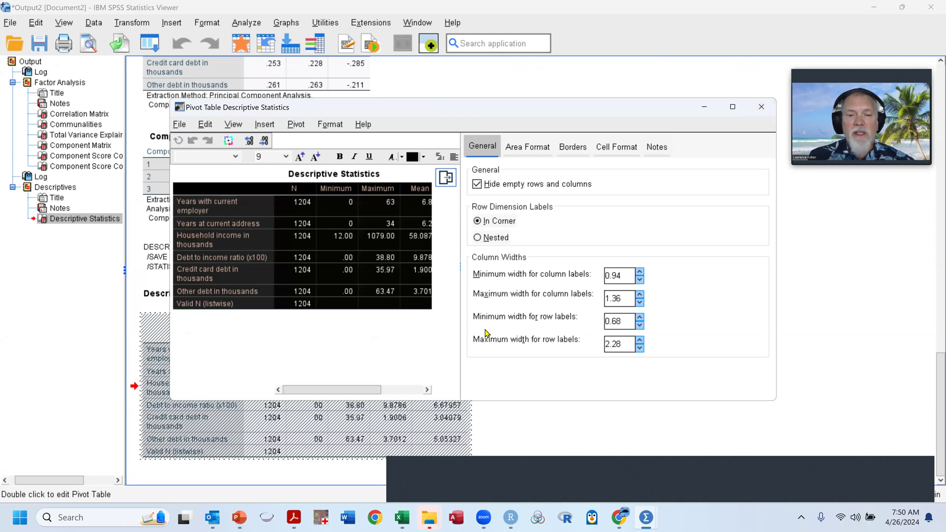
pyautogui.click(772, 109)
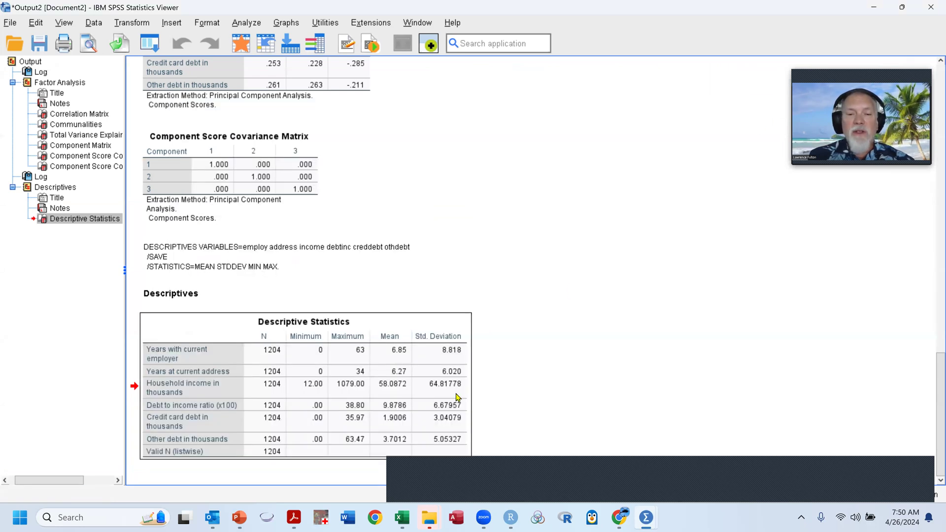
# Copy the full Descriptive Statistics table including Std. Deviation from SPSS, paste it over the table in Excel's Sheet2 and fill column A yellow.
pyautogui.click(148, 353)
pyautogui.doubleClick(348, 404)
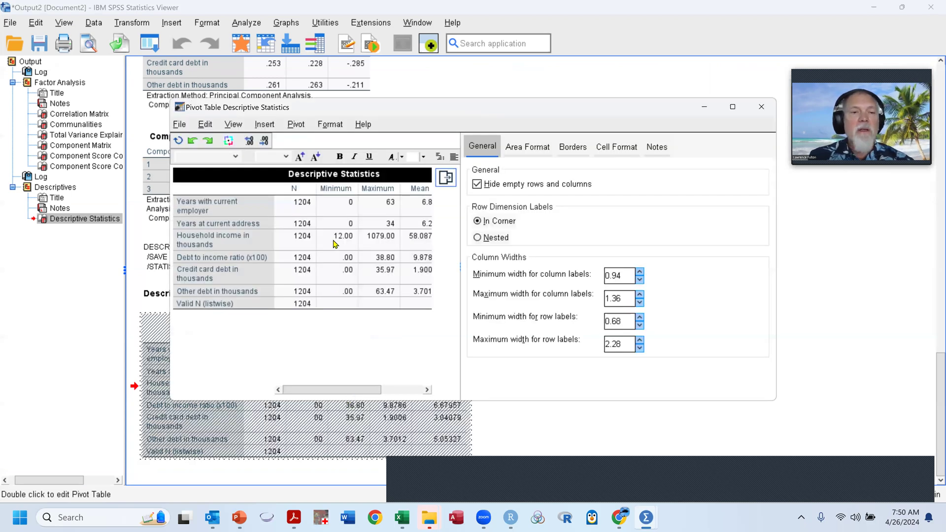
pyautogui.click(733, 107)
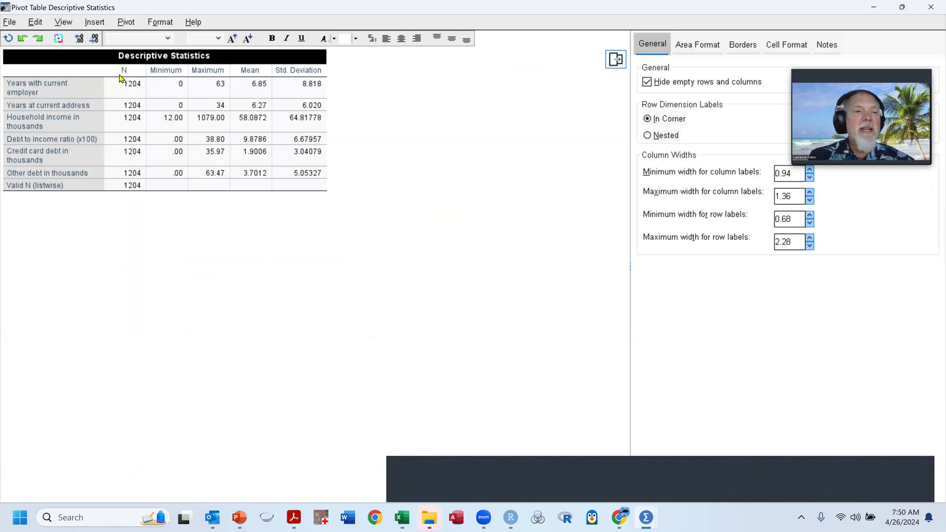
pyautogui.moveTo(26, 73); pyautogui.dragTo(296, 199)
pyautogui.hotkey('alt', 'Tab')
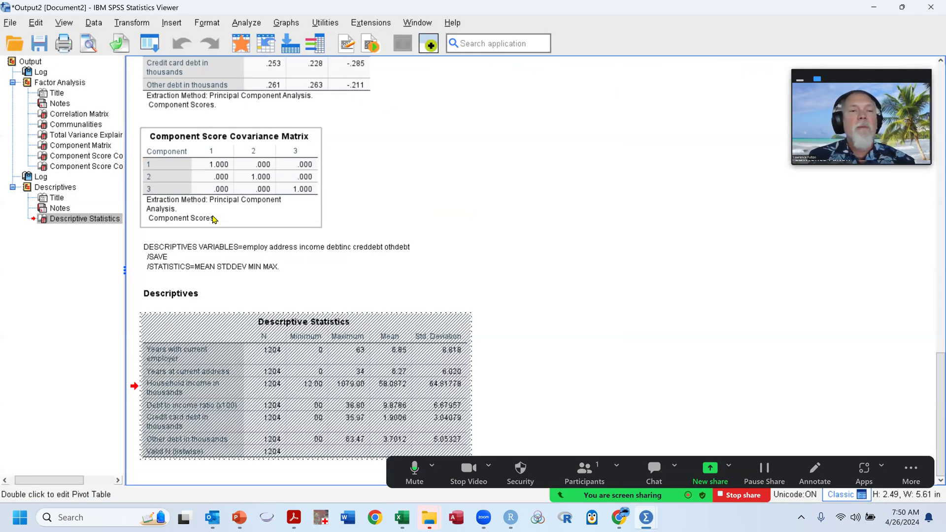
pyautogui.hotkey('alt', 'Tab')
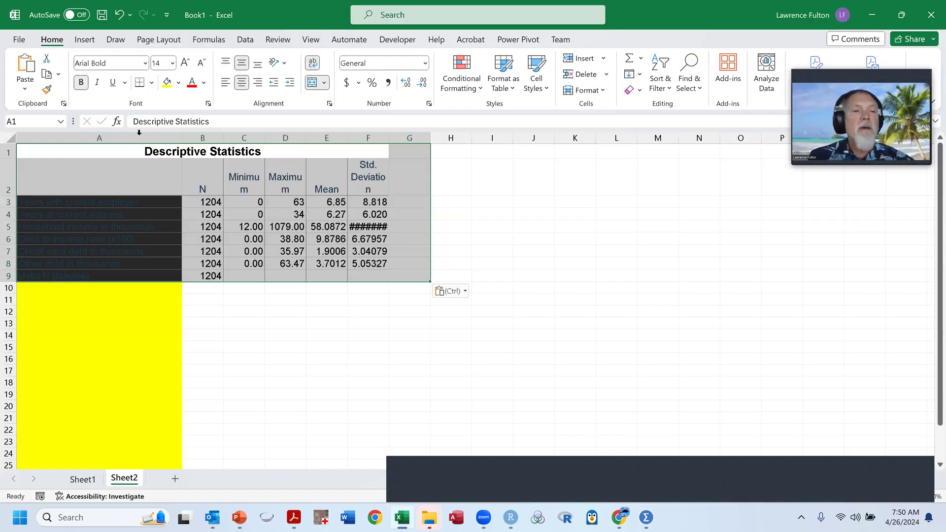
pyautogui.click(139, 133)
pyautogui.click(167, 82)
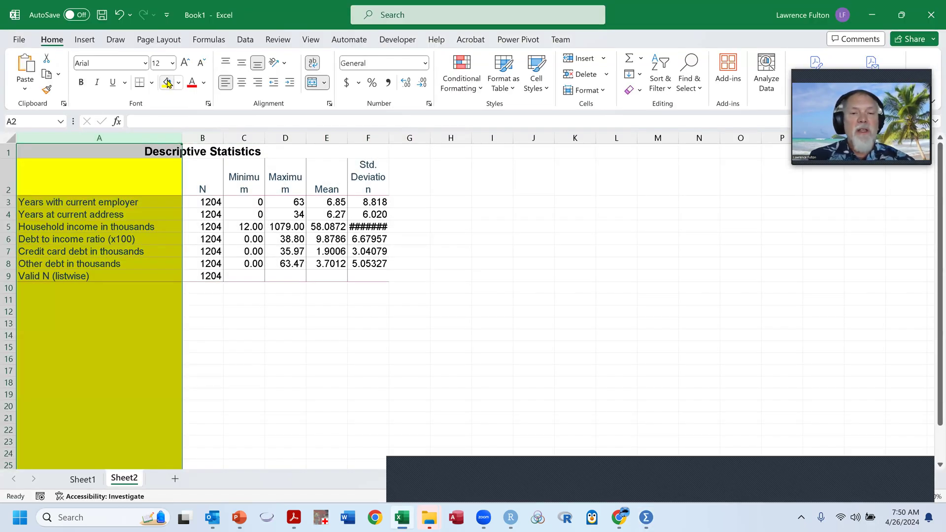
# Delete the N, Minimum and Maximum cells (B2:D11) with the remaining cells shifted left, and auto-fit the Std. Deviation column.
pyautogui.doubleClick(390, 142)
pyautogui.moveTo(206, 183); pyautogui.dragTo(275, 303)
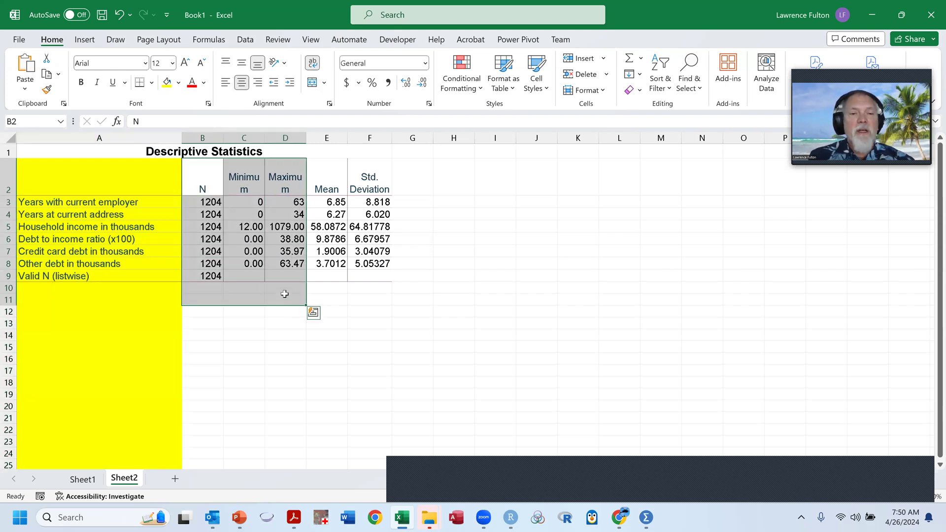
pyautogui.rightClick(284, 296)
pyautogui.click(340, 231)
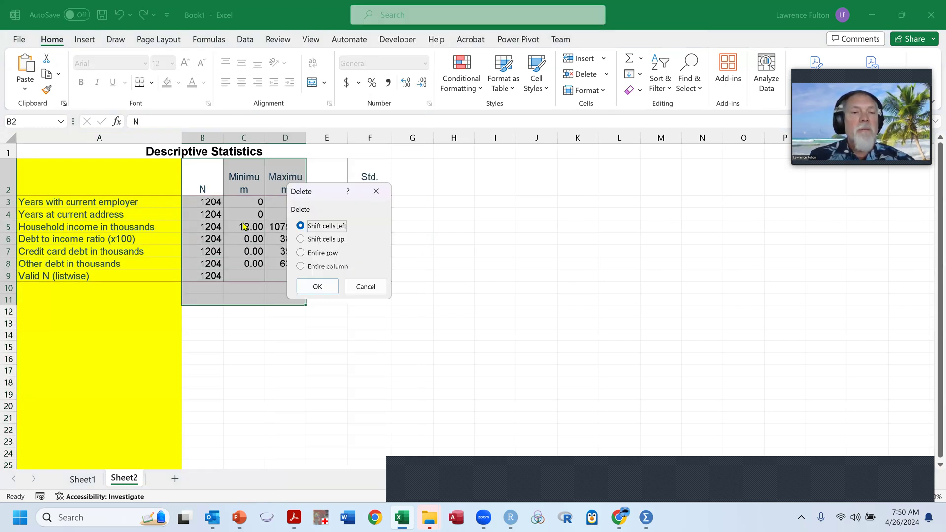
pyautogui.click(337, 291)
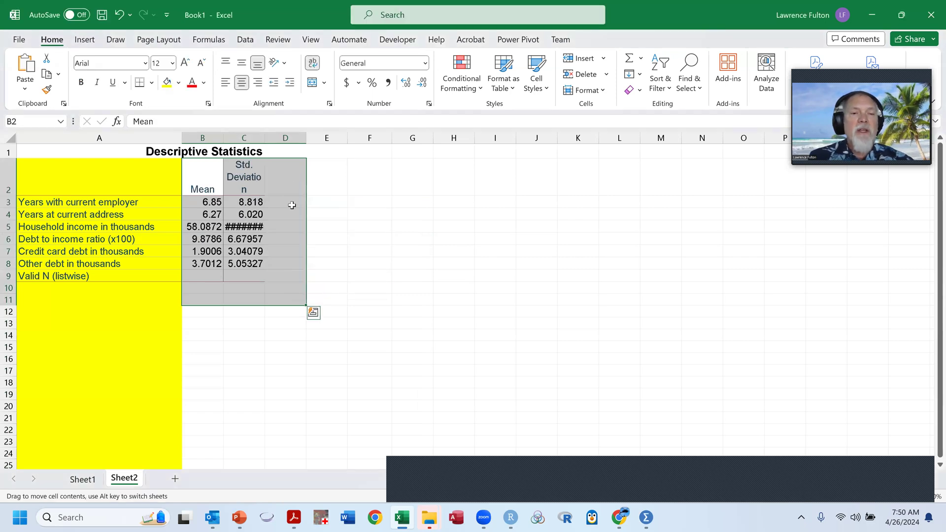
pyautogui.doubleClick(264, 137)
pyautogui.click(338, 264)
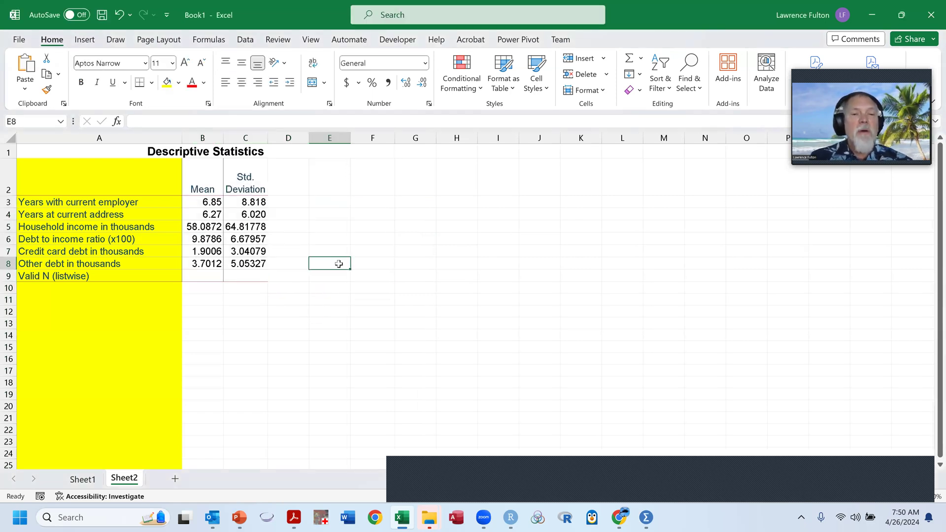
pyautogui.moveTo(204, 203); pyautogui.dragTo(263, 265)
pyautogui.click(427, 267)
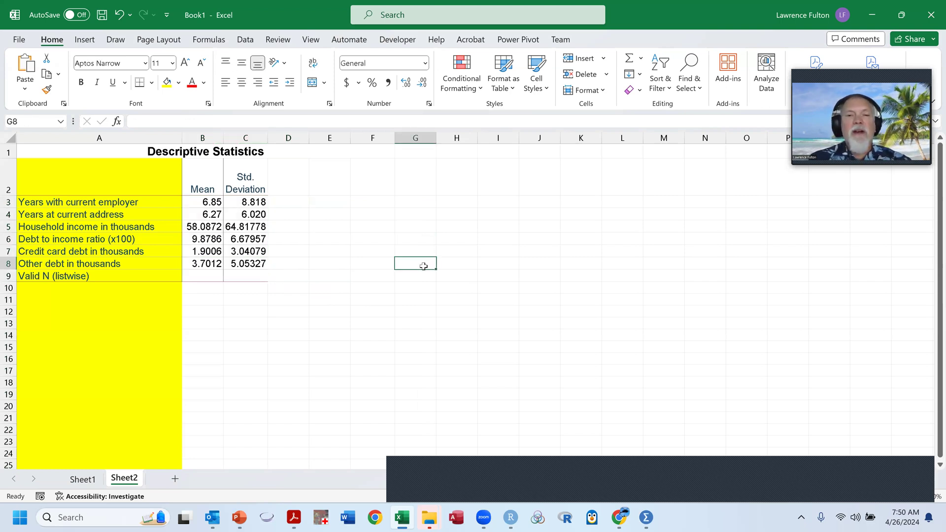
# Switch to the bankloan_cs data in SPSS and delete the six standardized variables from Zemploy through Zothdebt.
pyautogui.hotkey('alt', 'Tab')
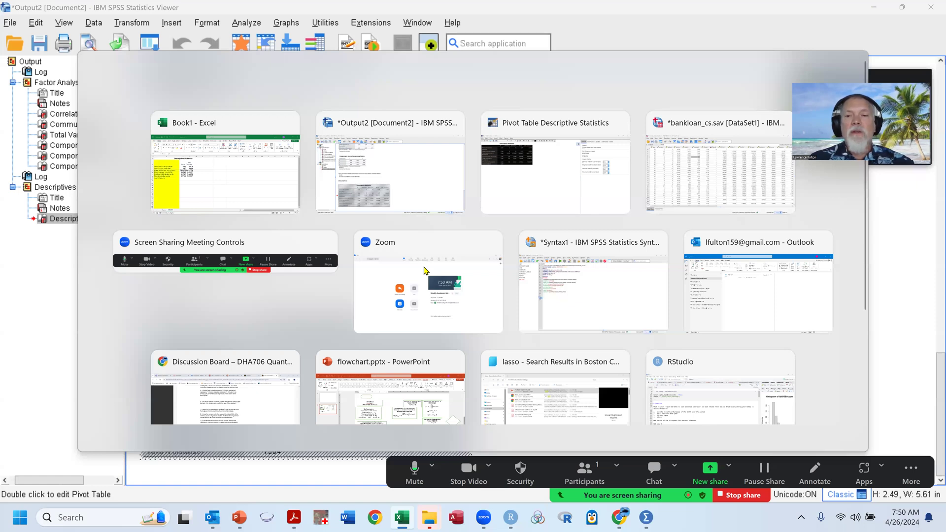
pyautogui.click(700, 172)
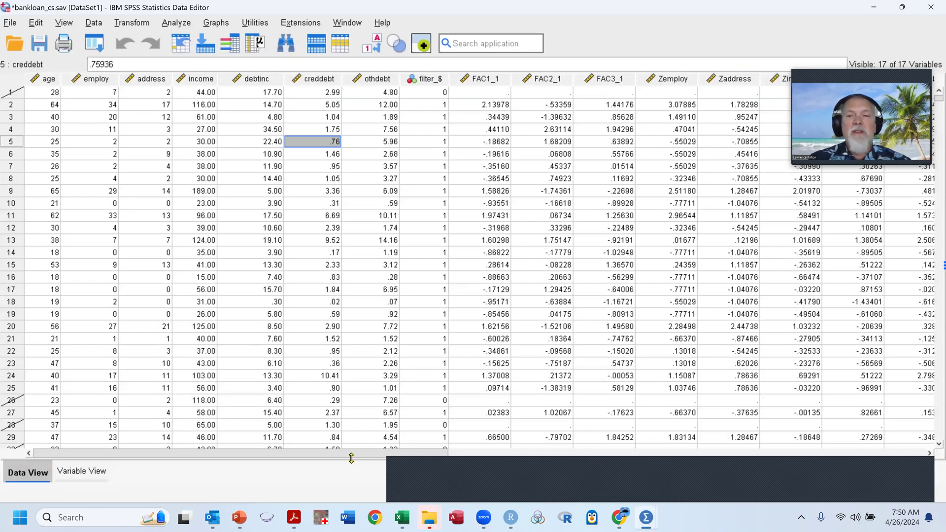
pyautogui.moveTo(424, 453); pyautogui.dragTo(607, 452)
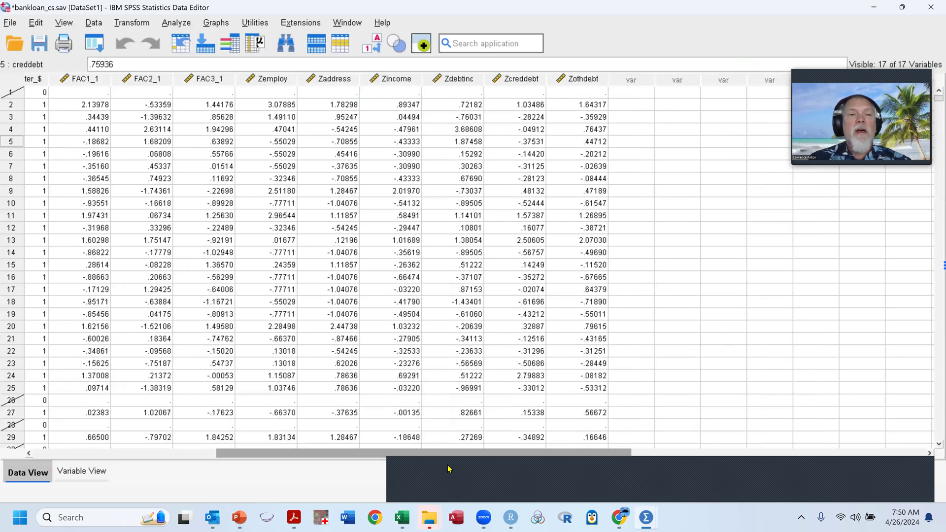
pyautogui.moveTo(402, 469); pyautogui.dragTo(399, 106)
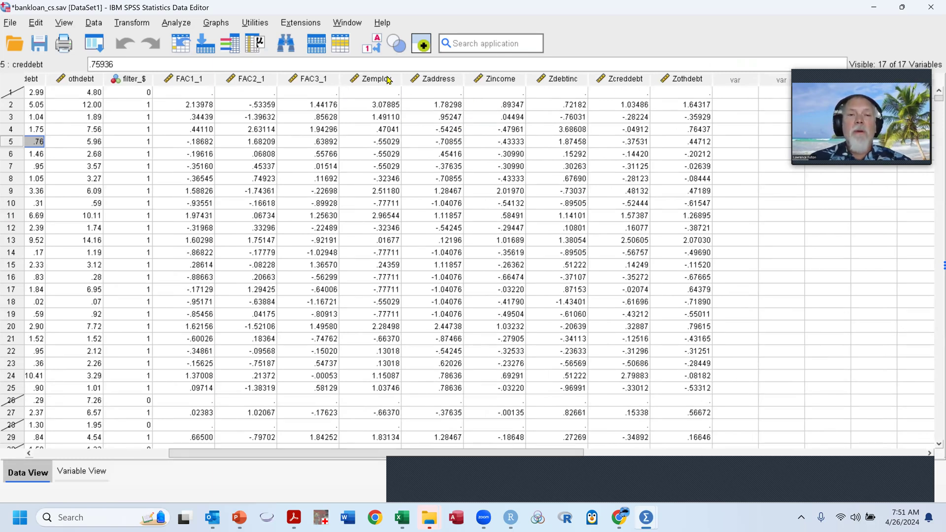
pyautogui.moveTo(596, 80); pyautogui.dragTo(657, 85)
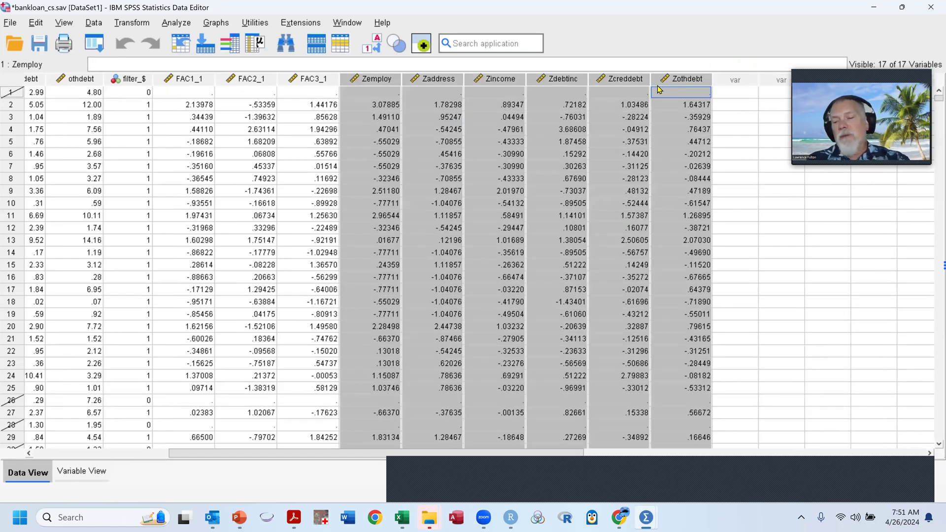
pyautogui.press('Delete')
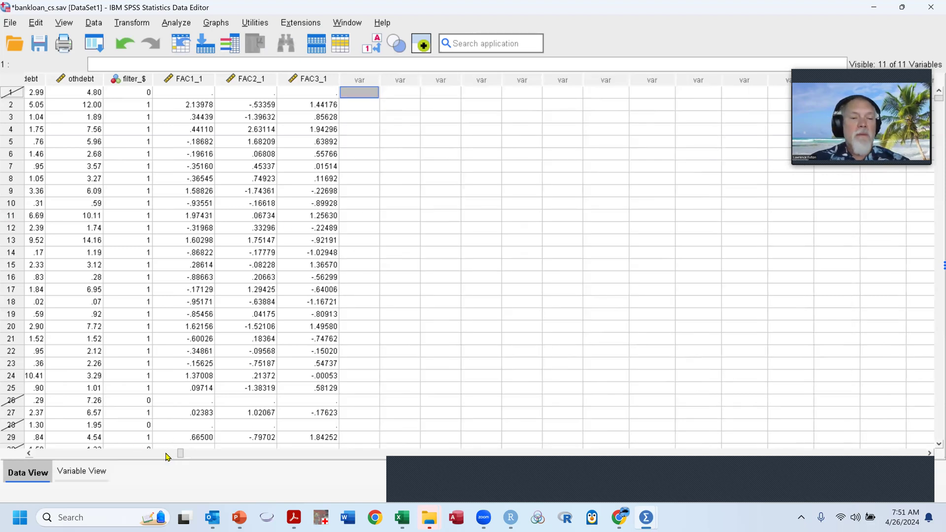
# Turn off the 80% random sample filter by setting Select Cases to all cases.
pyautogui.click(91, 24)
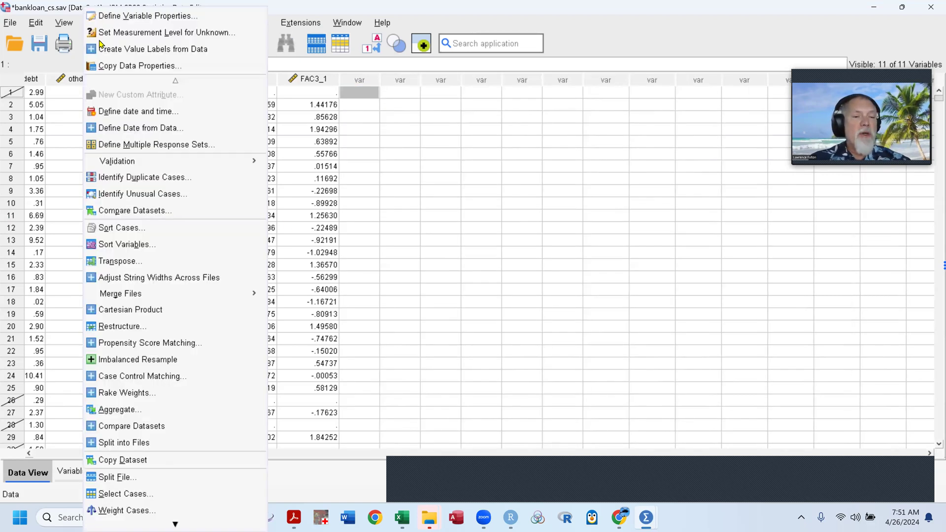
pyautogui.click(151, 495)
pyautogui.click(205, 108)
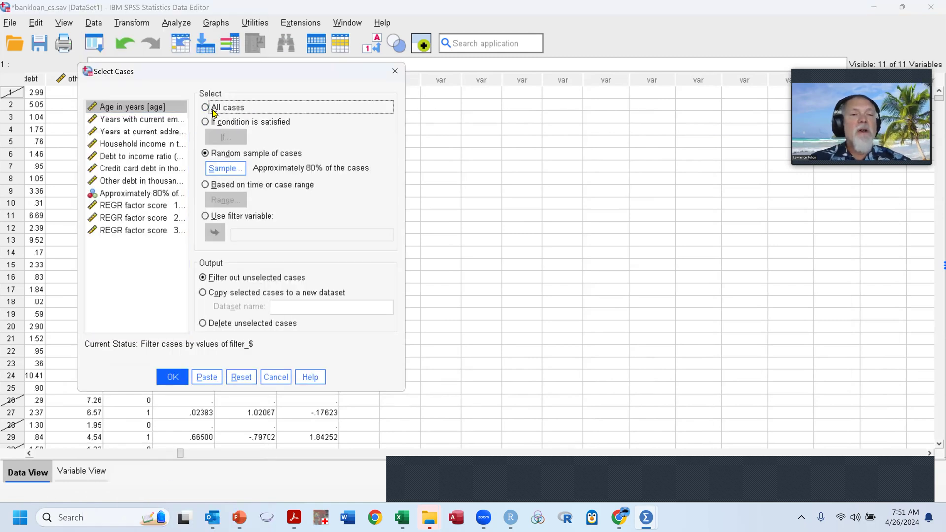
pyautogui.click(172, 377)
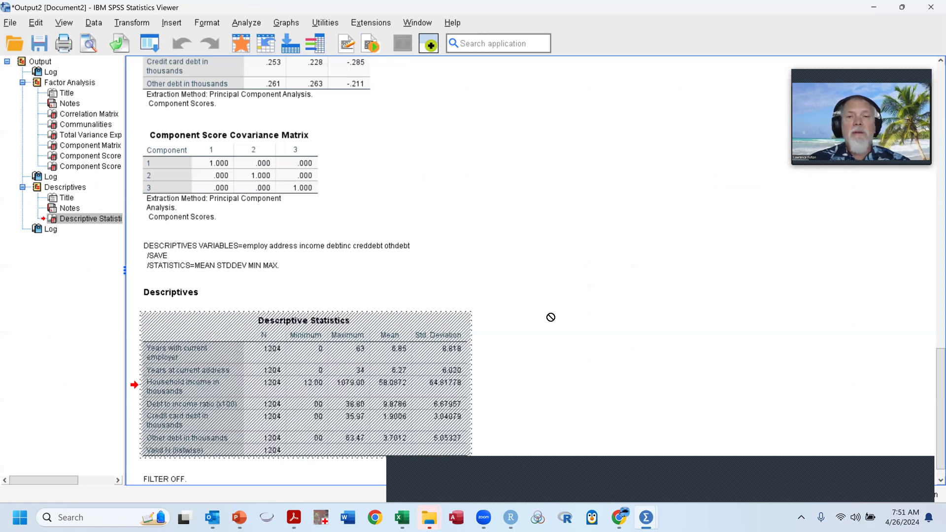
# Close the separate pivot table window of the Descriptive Statistics table.
pyautogui.hotkey('alt', 'Tab')
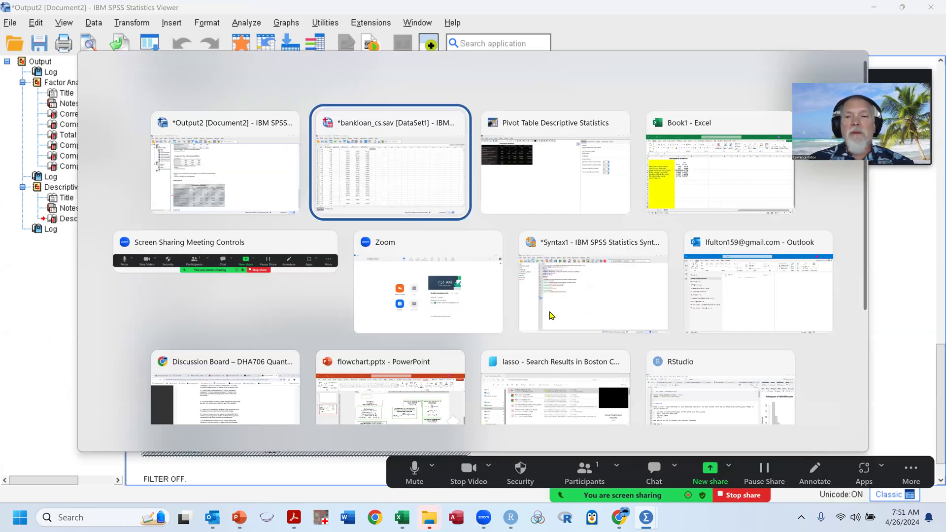
pyautogui.hotkey('alt', 'Tab')
pyautogui.click(930, 12)
# Switch to Excel workbook Book1 and enter the standardization formula note "Z=(x-Mu)/sd" in cell D3.
pyautogui.hotkey('alt', 'Tab')
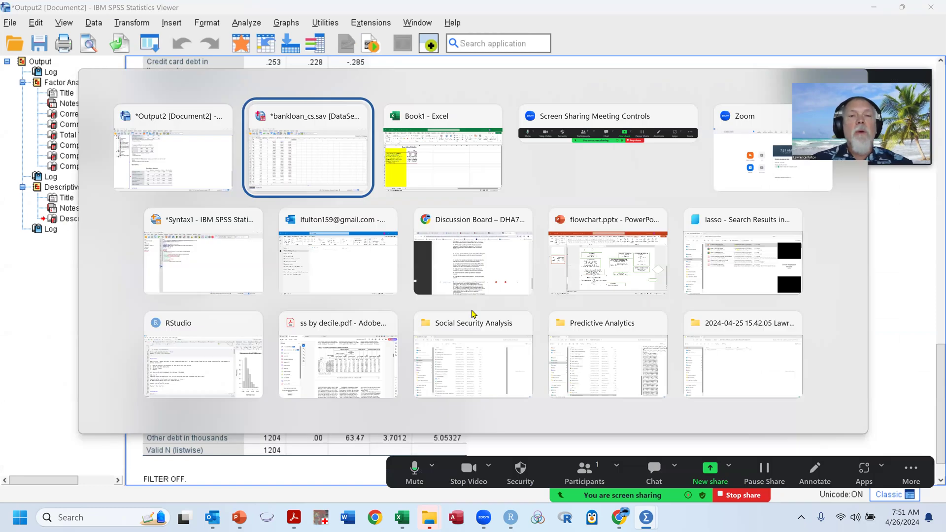
pyautogui.hotkey('alt', 'Tab')
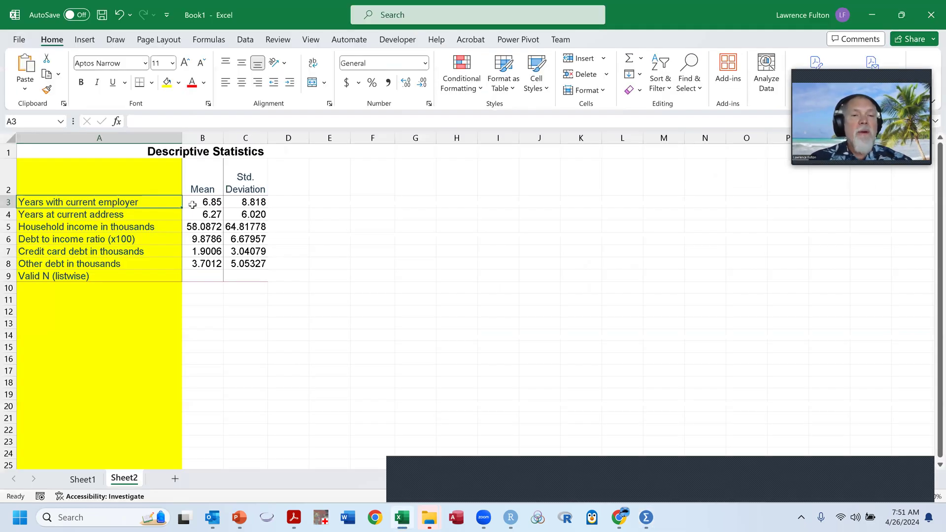
pyautogui.click(205, 202)
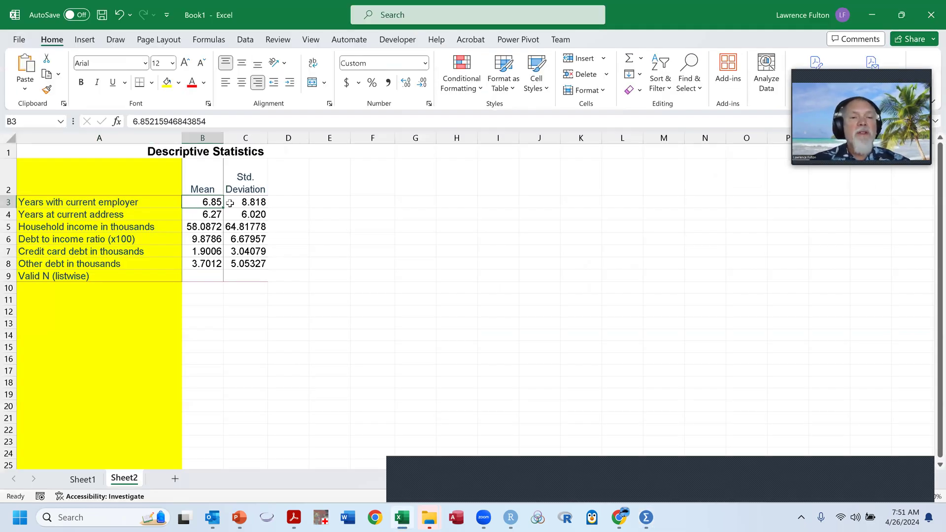
pyautogui.click(294, 203)
pyautogui.write('Z=')
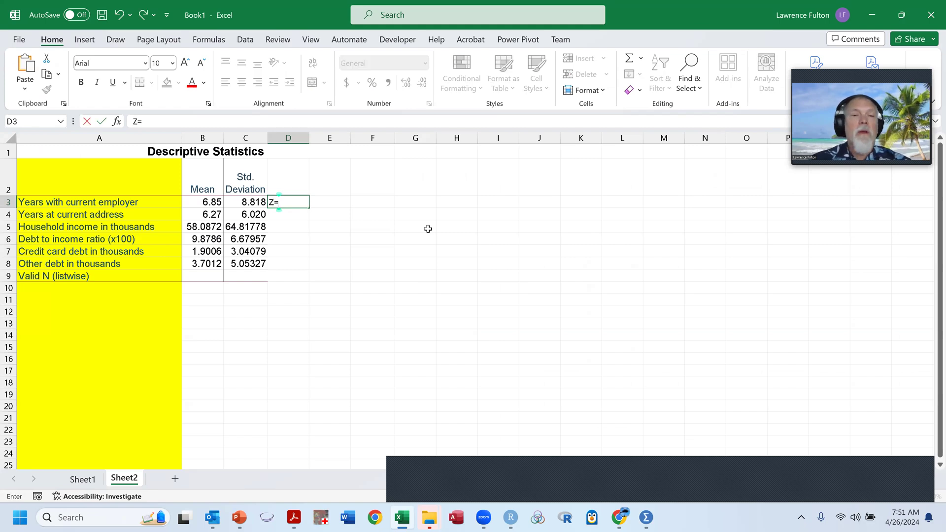
pyautogui.write('(x')
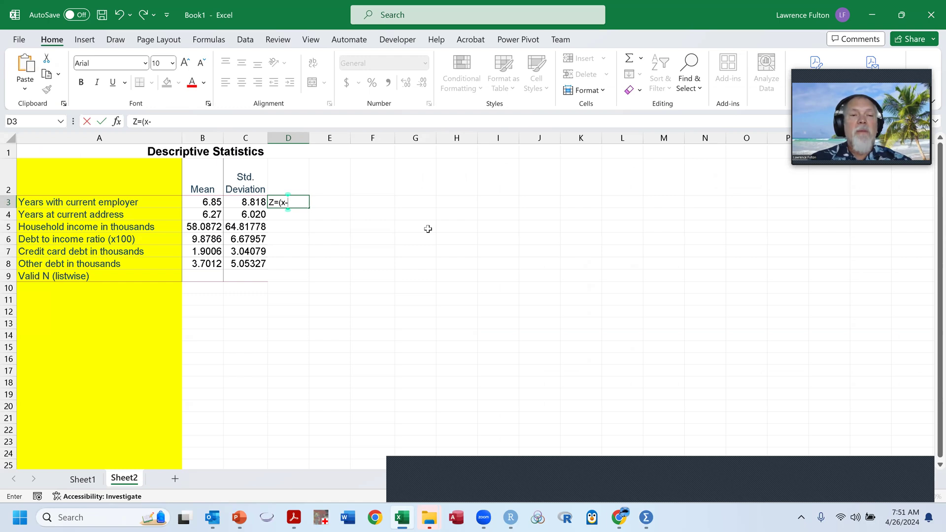
pyautogui.write('-Mu)/')
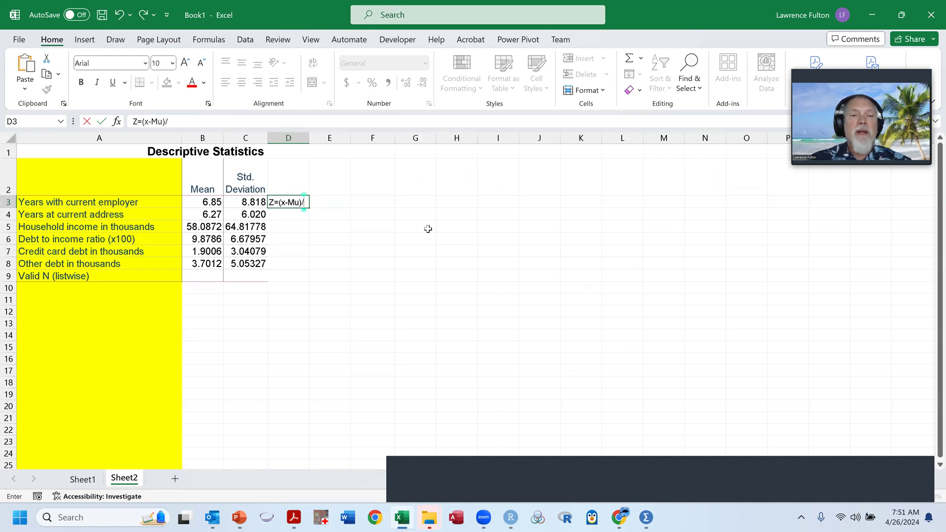
pyautogui.write('sd')
pyautogui.press('Return')
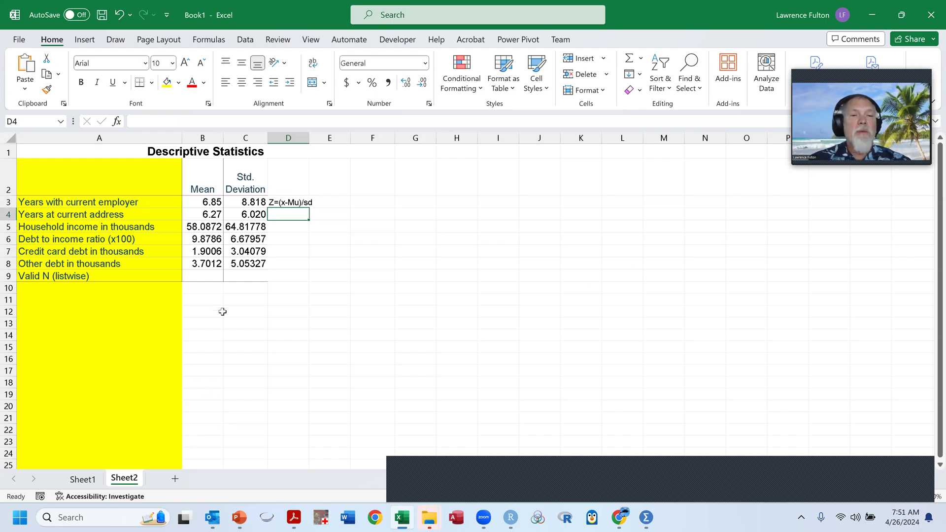
# Switch to the bankloan_cs data in SPSS and start a Compute Variable with the target variable Zemploy.
pyautogui.hotkey('alt', 'Tab')
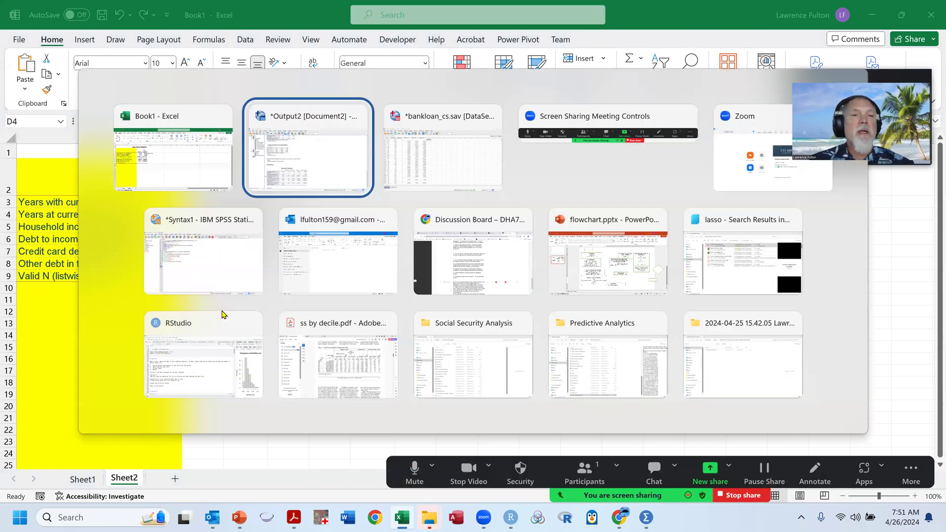
pyautogui.hotkey('alt', 'Tab')
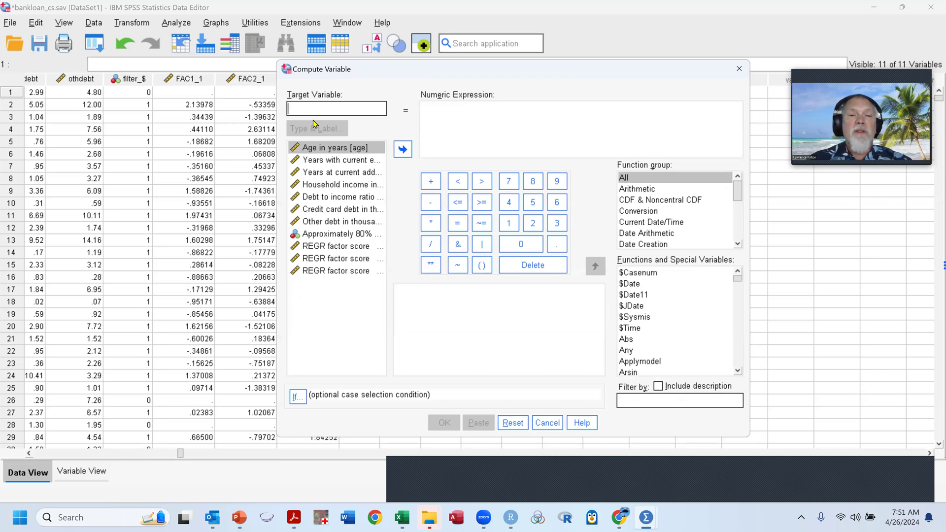
pyautogui.write('Z')
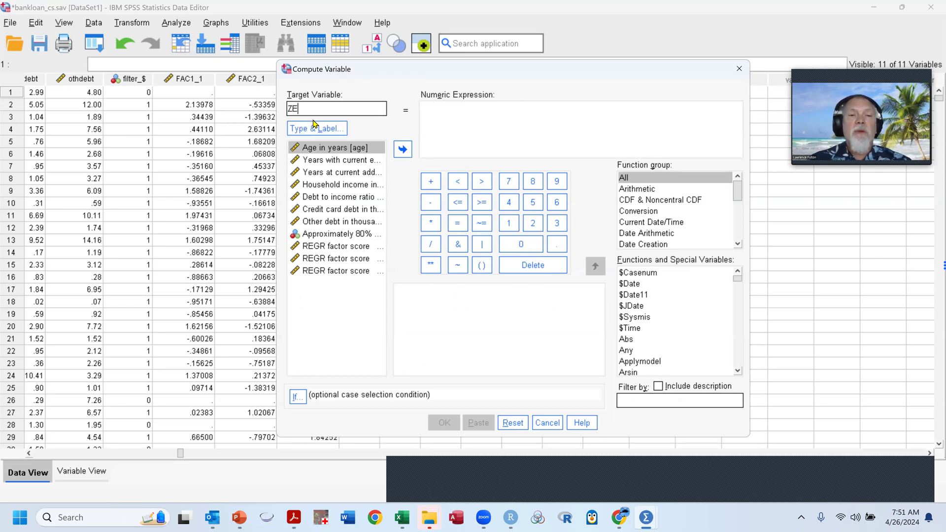
pyautogui.write('E')
pyautogui.press('BackSpace')
pyautogui.write('employ')
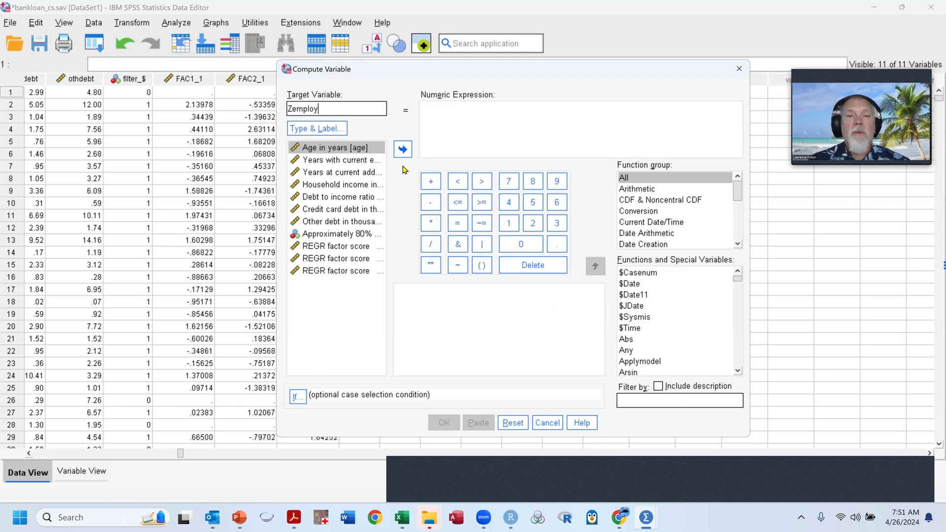
# Compute Zemploy as (employ-6.85) divided by the standard deviation of years with current employer, looking up both statistics in the Excel table.
pyautogui.click(346, 160)
pyautogui.click(402, 148)
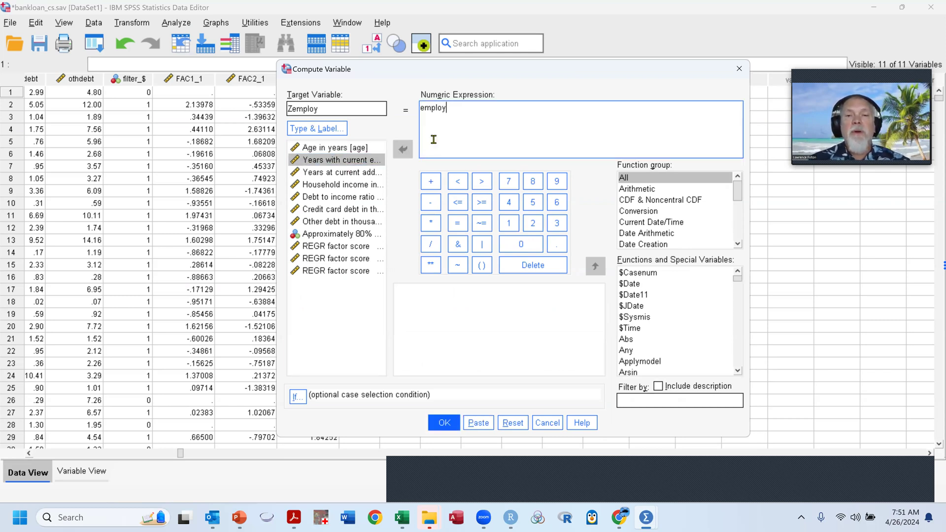
pyautogui.click(421, 109)
pyautogui.write('(')
pyautogui.click(474, 119)
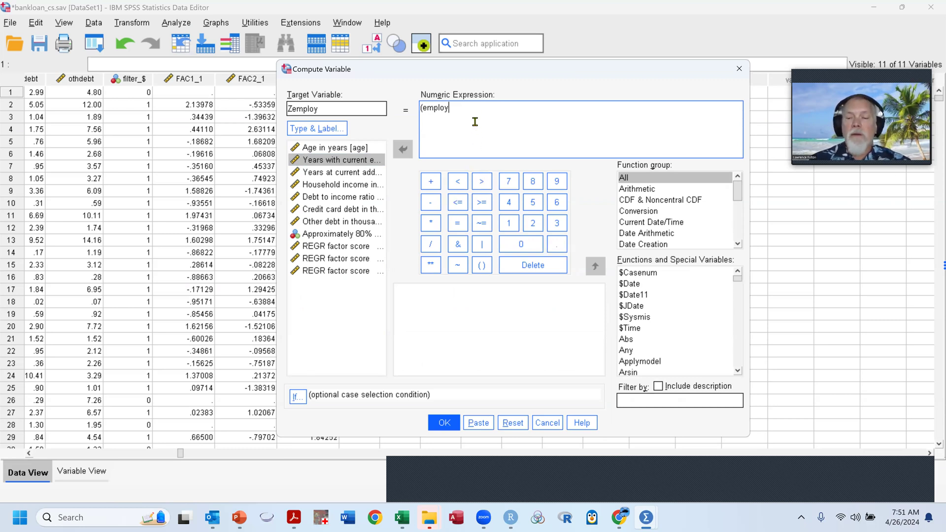
pyautogui.write('-')
pyautogui.hotkey('alt', 'Tab')
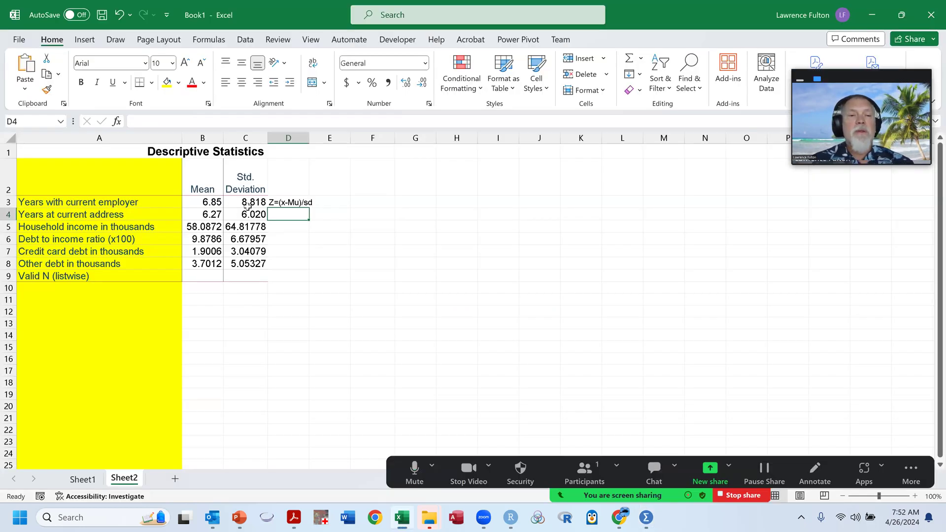
pyautogui.hotkey('alt', 'Tab')
pyautogui.write('6.')
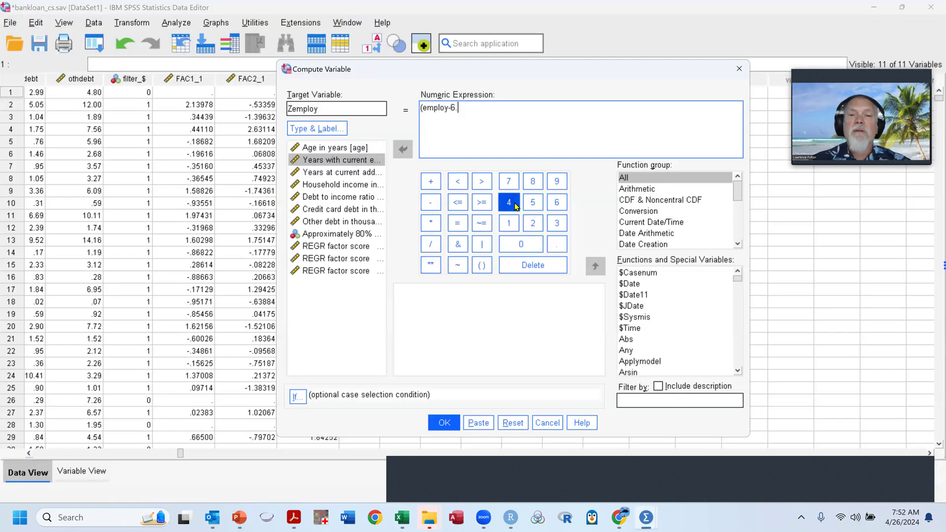
pyautogui.hotkey('alt', 'Tab')
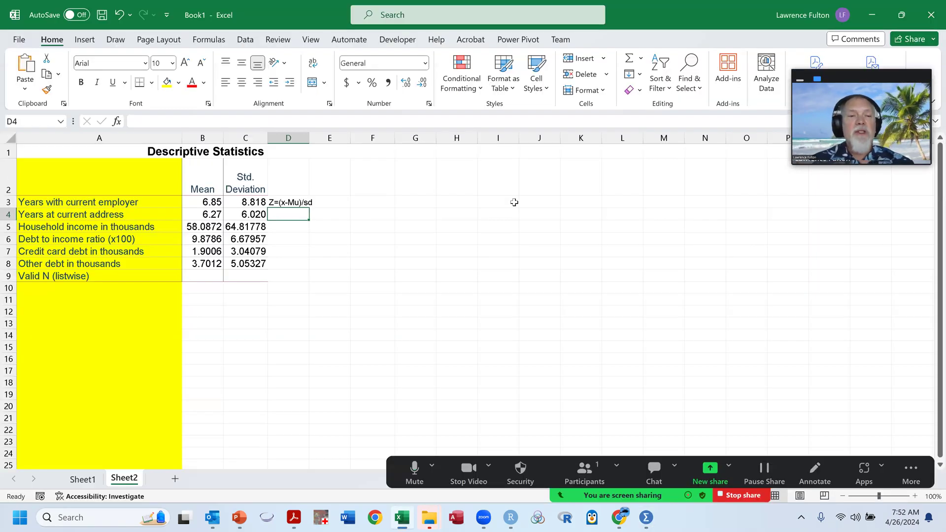
pyautogui.hotkey('alt', 'Tab')
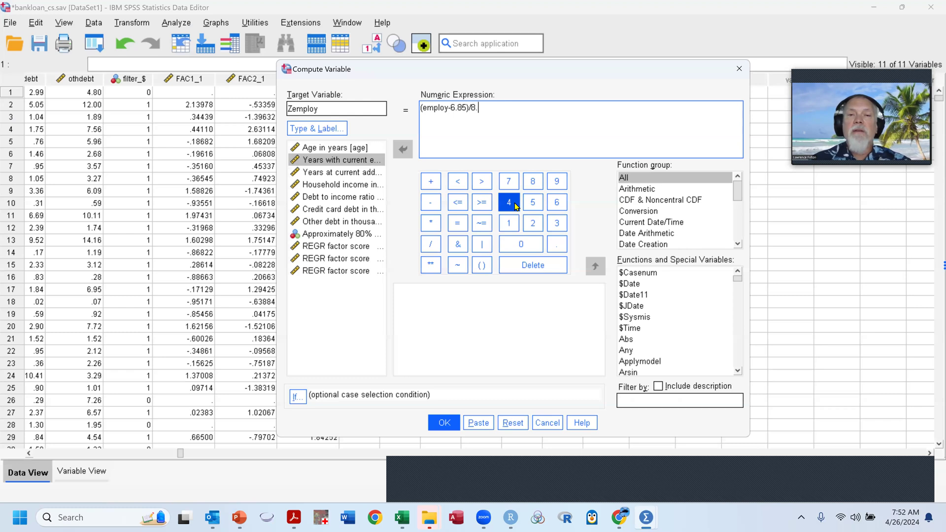
pyautogui.click(444, 422)
# Complete the Zemploy computation with 8.18 as the divisor, and start a new Compute Variable with the target variable Zaddress.
pyautogui.hotkey('alt', 'Tab')
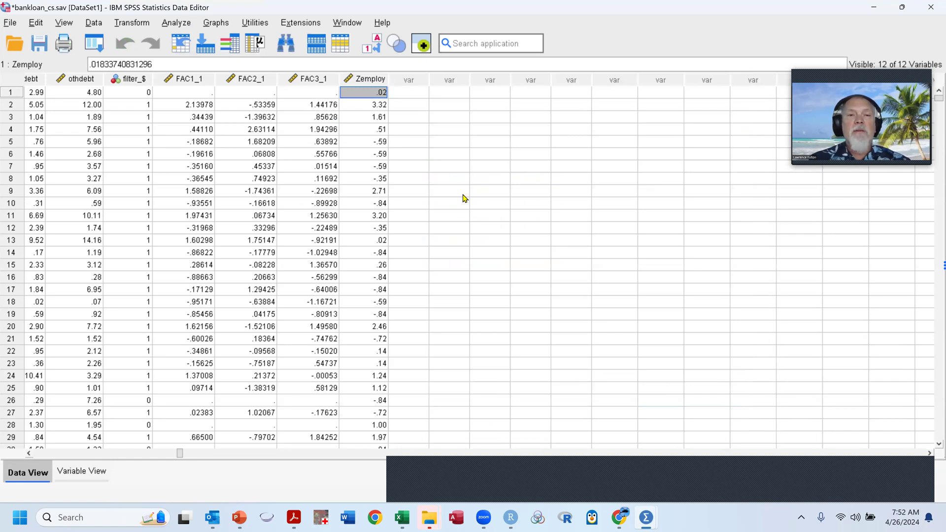
pyautogui.hotkey('alt', 'Tab')
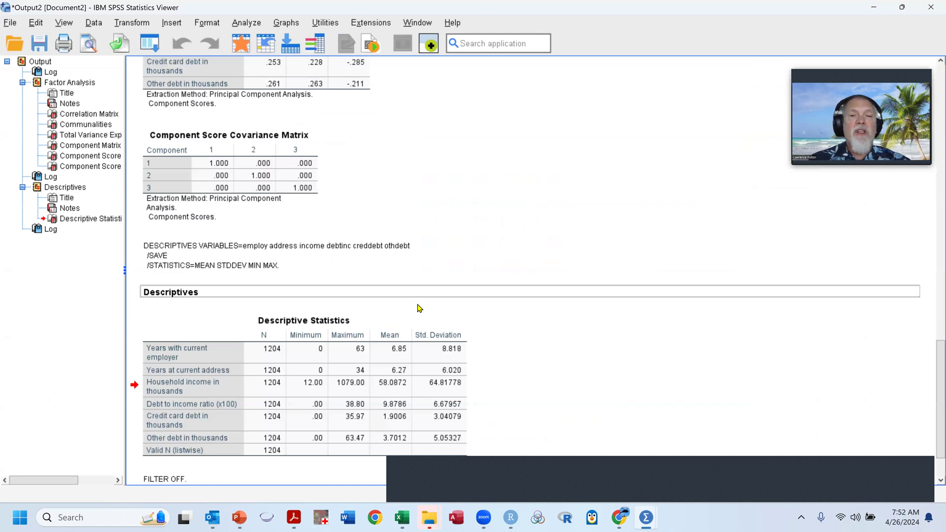
pyautogui.hotkey('alt', 'Tab')
pyautogui.click(132, 22)
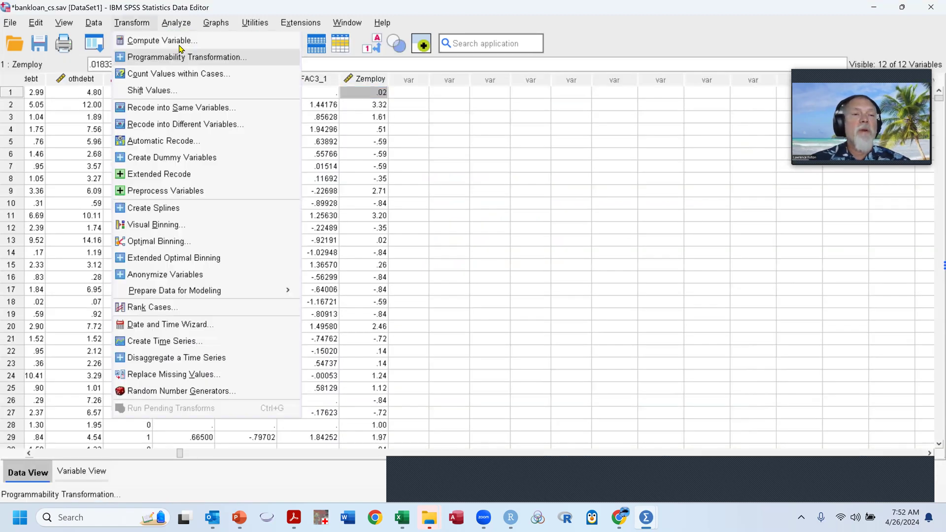
pyautogui.click(202, 40)
pyautogui.moveTo(291, 108); pyautogui.dragTo(354, 108)
pyautogui.write('address')
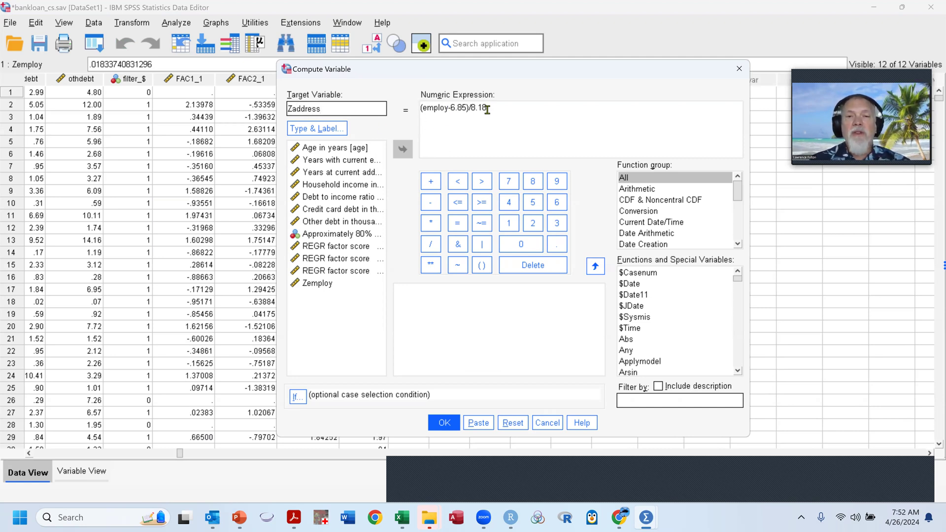
# Replace the numeric expression with (address-6.27)/, looking up the mean of years at current address in the Excel table.
pyautogui.press('Tab')
pyautogui.write('(address')
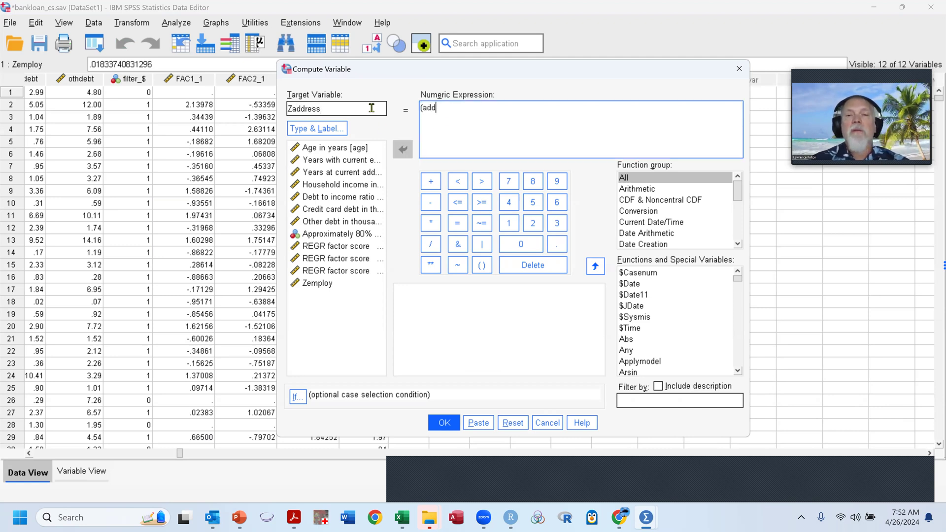
pyautogui.hotkey('alt', 'Tab')
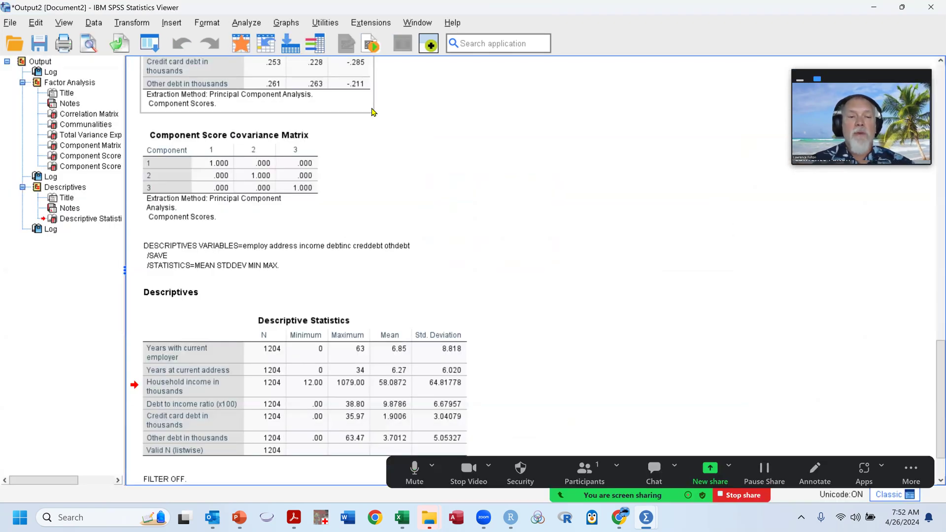
pyautogui.hotkey('alt', 'Tab')
pyautogui.press('Tab')
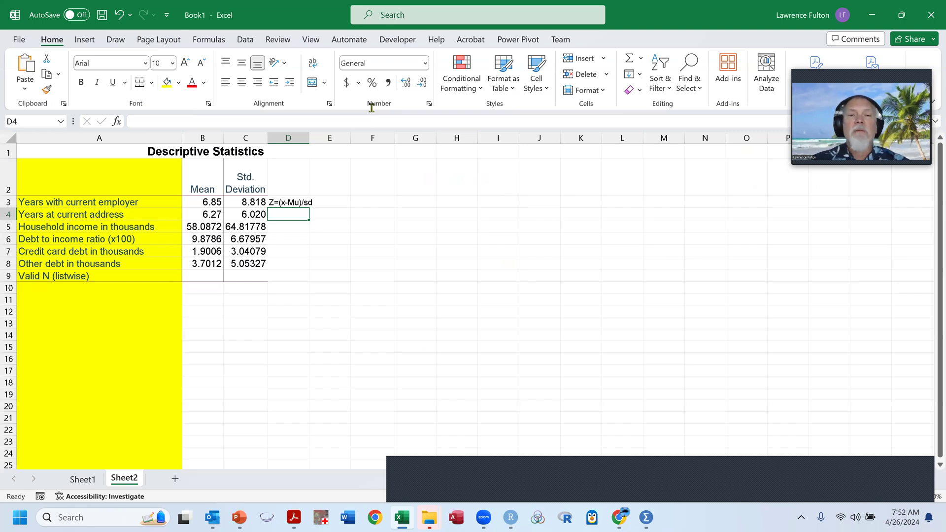
pyautogui.hotkey('alt', 'Tab')
pyautogui.write('-6.27)/')
# Look up the standard deviation for years at current address, complete the expression with 6.02 and compute Zaddress.
pyautogui.hotkey('alt', 'Tab')
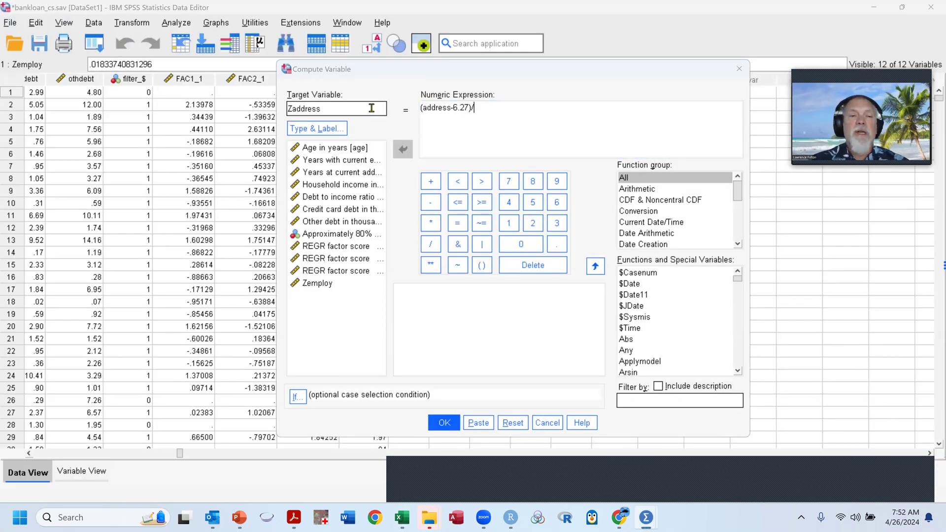
pyautogui.hotkey('alt', 'Tab')
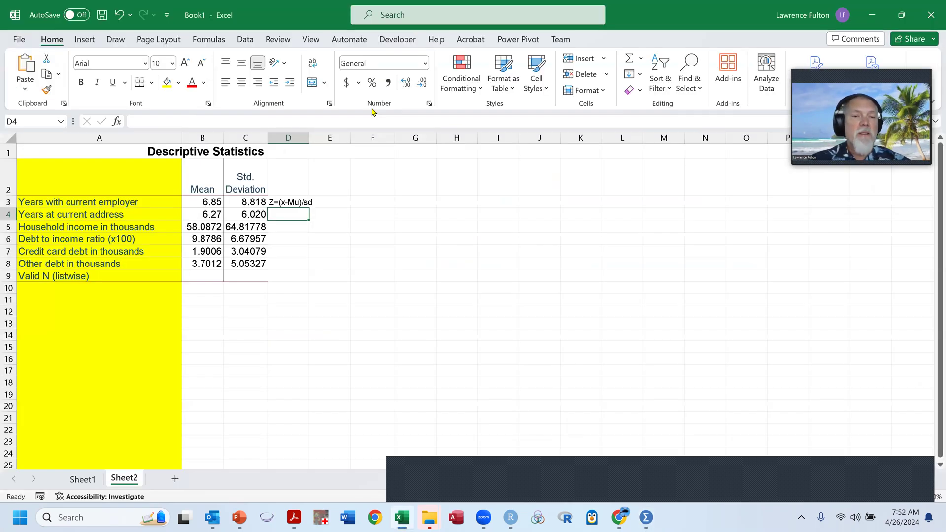
pyautogui.hotkey('alt', 'Tab')
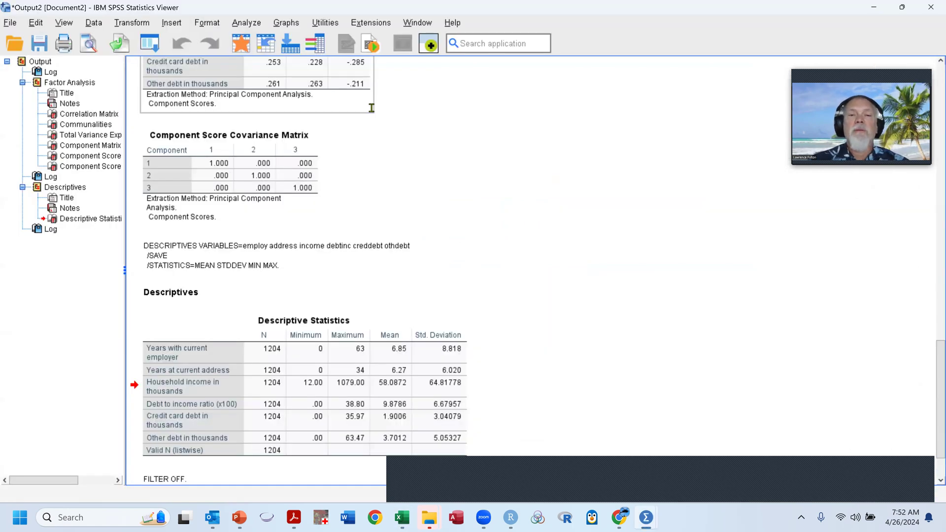
pyautogui.hotkey('alt', 'Tab')
pyautogui.write('6.02')
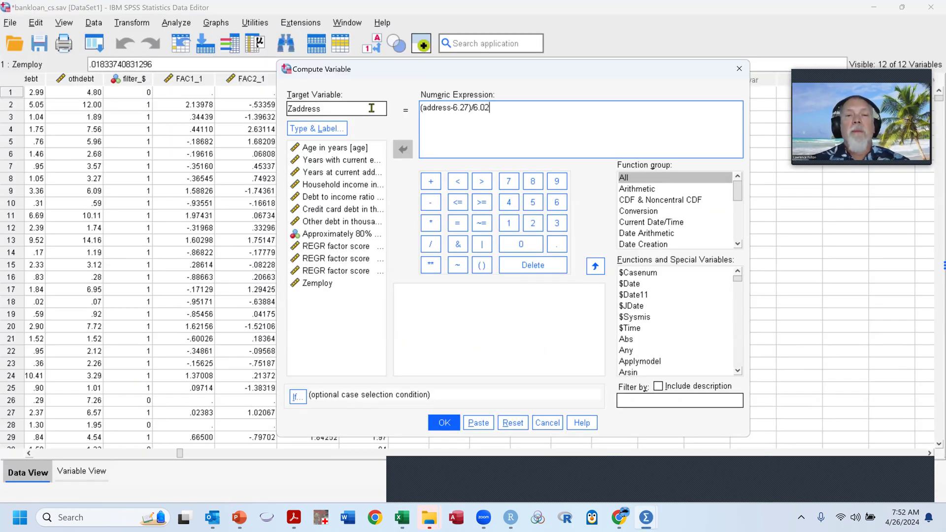
pyautogui.click(444, 422)
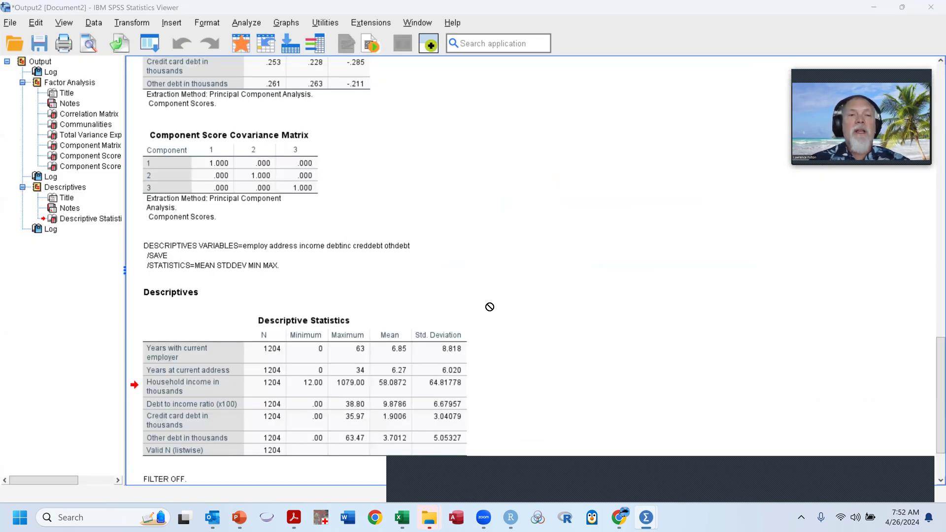
# Return to the bankloan_cs data and start a Compute Variable with the target variable Zincome.
pyautogui.hotkey('alt', 'Tab')
pyautogui.click(132, 22)
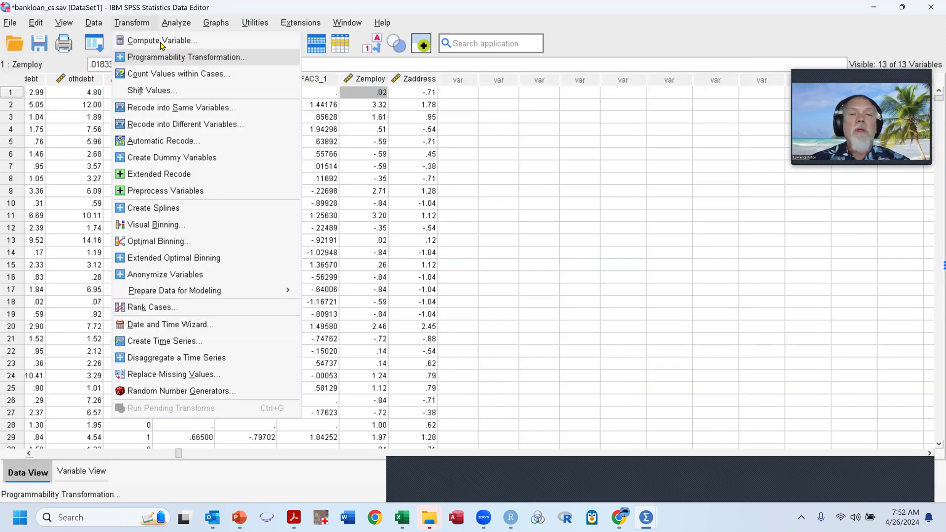
pyautogui.click(162, 39)
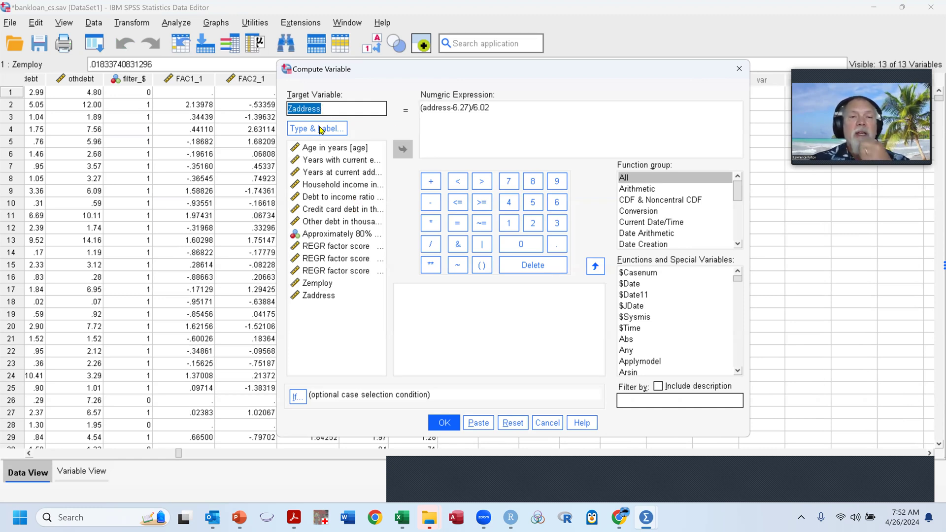
pyautogui.click(294, 108)
pyautogui.moveTo(294, 107); pyautogui.dragTo(370, 121)
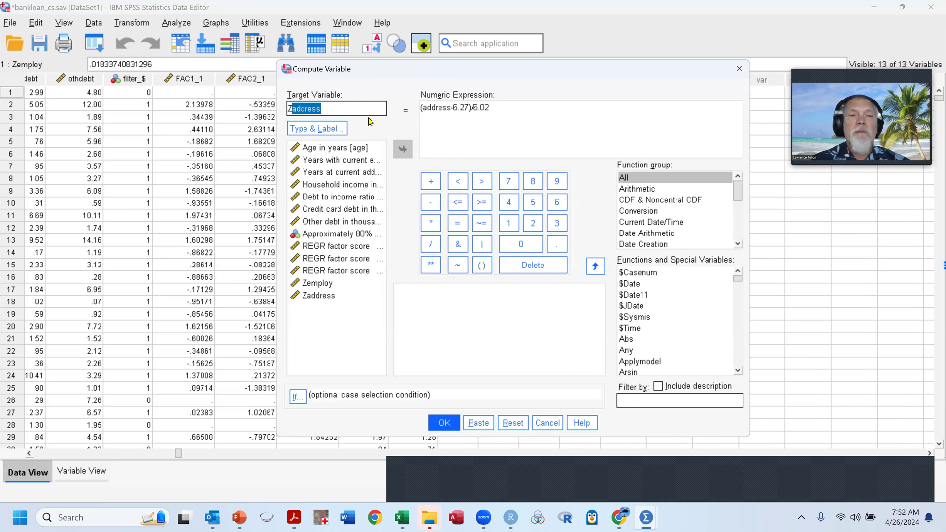
pyautogui.write('income')
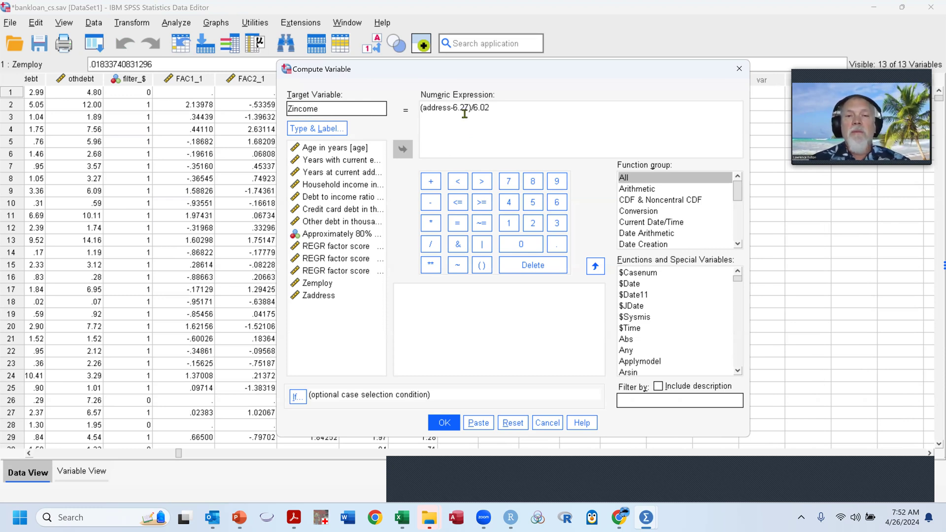
# Replace the numeric expression with income minus the household income mean 58.0872, copied from cell B5 of the Excel table.
pyautogui.moveTo(502, 108); pyautogui.dragTo(400, 102)
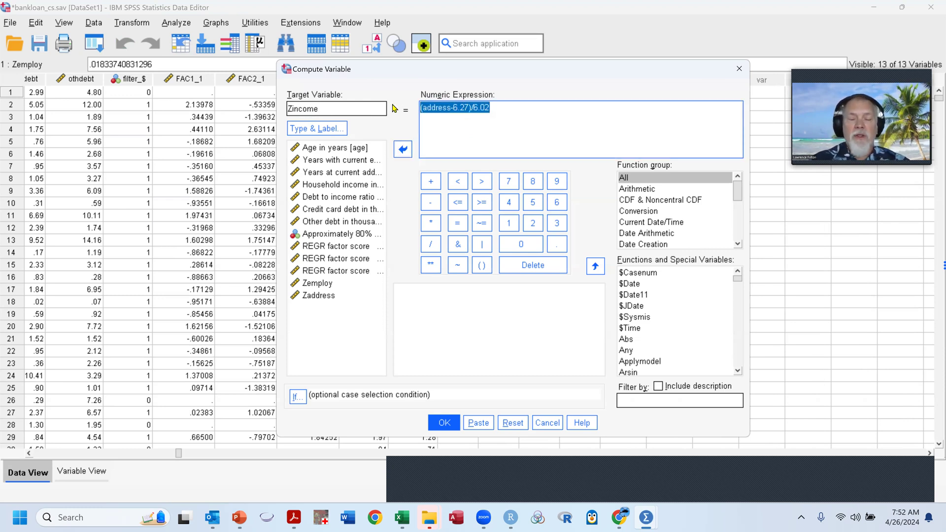
pyautogui.write('(income-')
pyautogui.hotkey('alt', 'Tab')
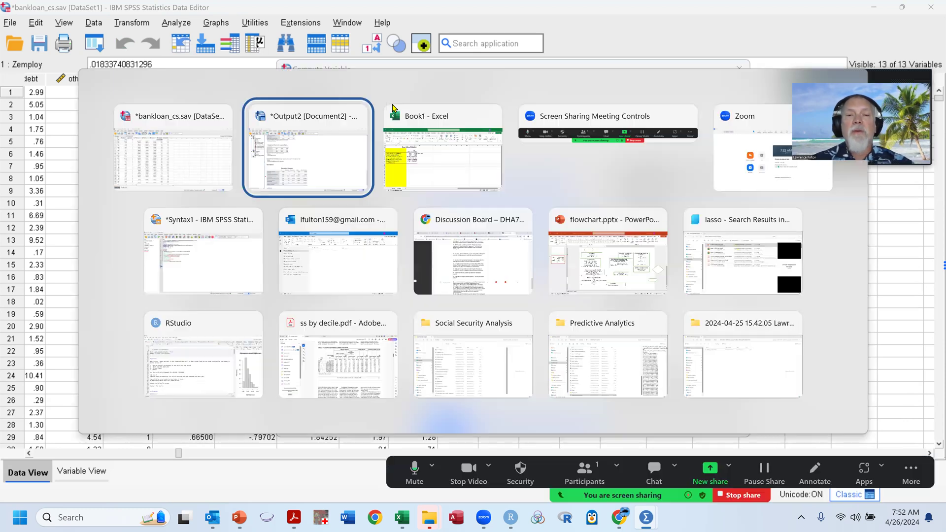
pyautogui.click(393, 110)
pyautogui.press('Down')
pyautogui.press('Left')
pyautogui.press('Left')
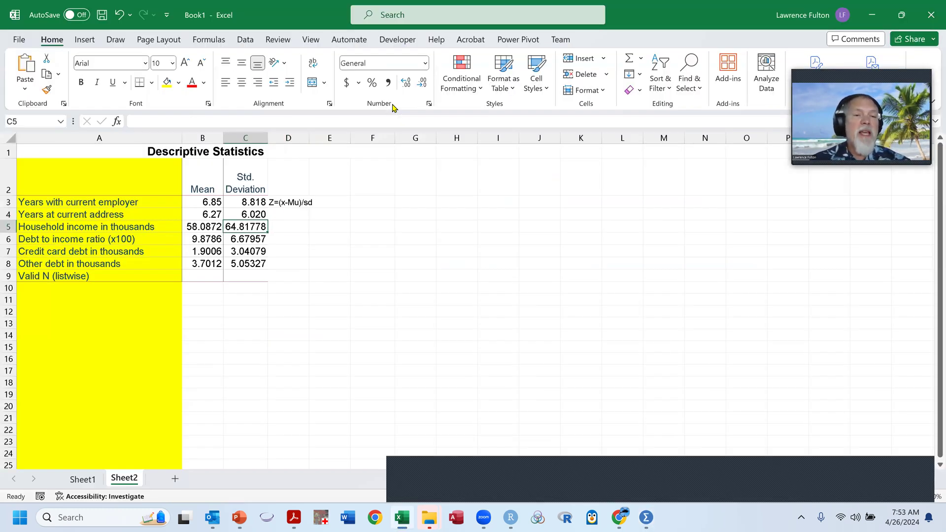
pyautogui.hotkey('ctrl', 'c')
pyautogui.hotkey('alt', 'Tab')
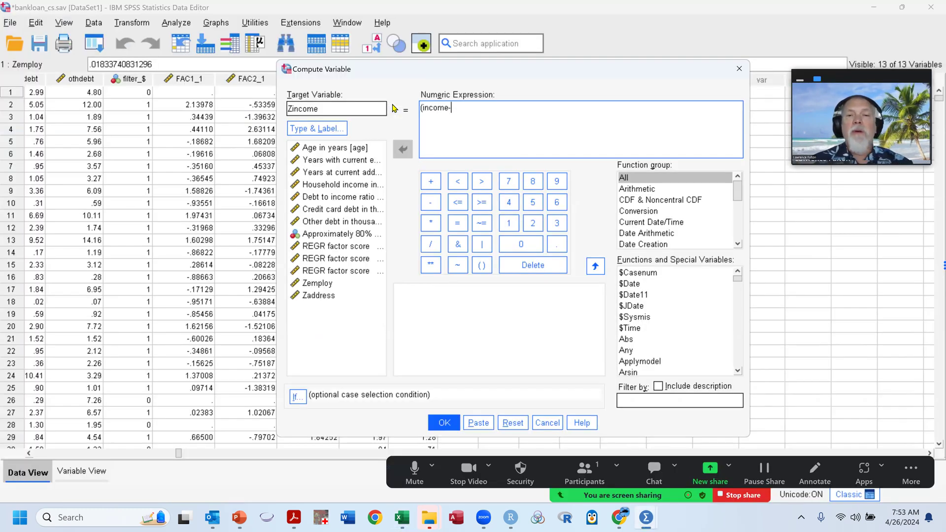
pyautogui.hotkey('ctrl', 'v')
# Divide the expression by the household income standard deviation 64.81778, copied from Excel cell C5, and compute Zincome.
pyautogui.hotkey('alt', 'Tab')
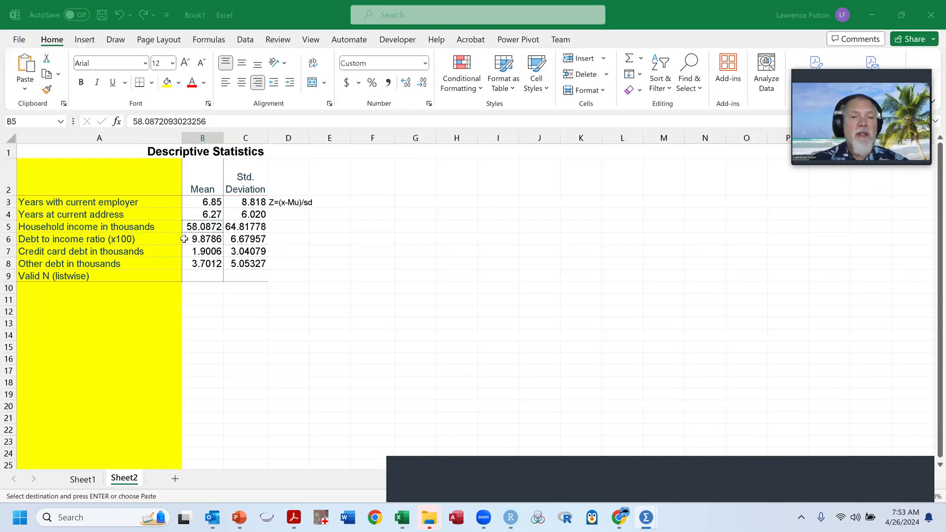
pyautogui.press('Right')
pyautogui.hotkey('ctrl', 'c')
pyautogui.hotkey('alt', 'Tab')
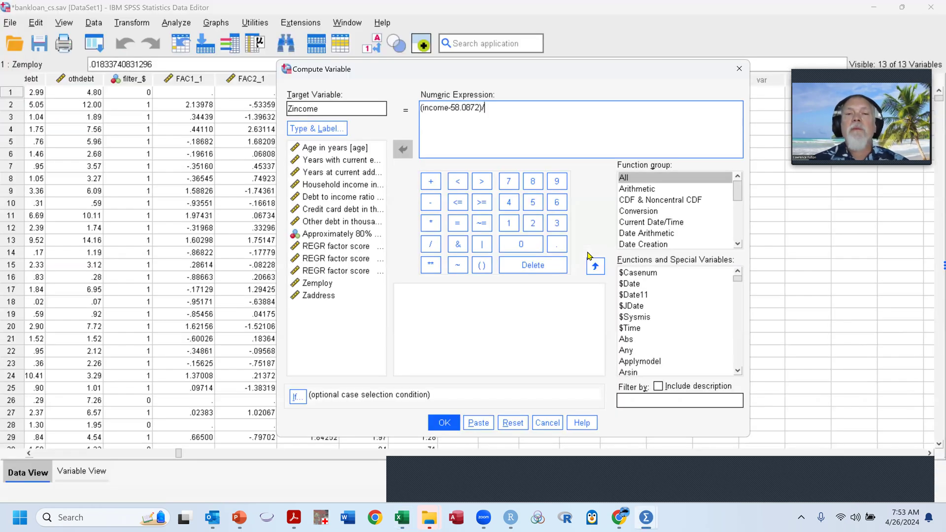
pyautogui.hotkey('ctrl', 'v')
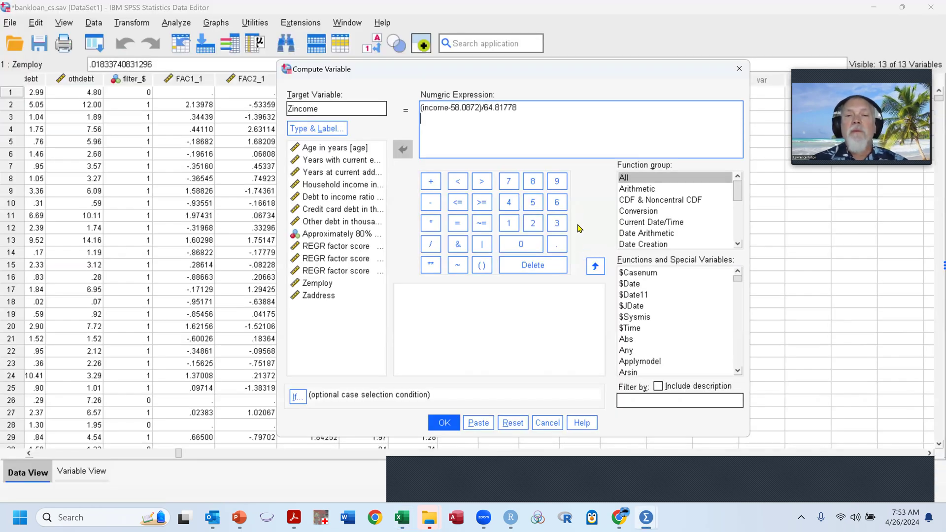
pyautogui.click(444, 422)
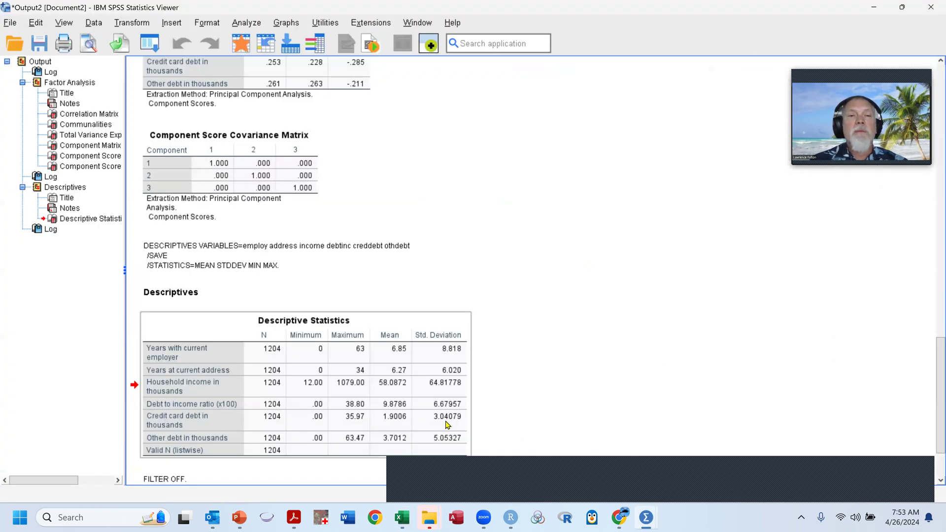
# Start a Compute Variable with the target variable Zdebtinc and begin its expression with (debtinc-.
pyautogui.click(149, 26)
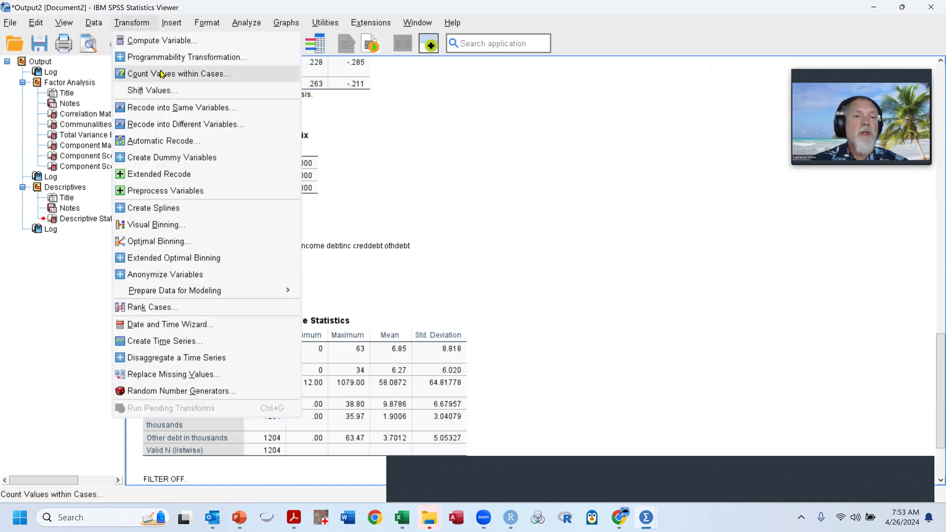
pyautogui.click(148, 41)
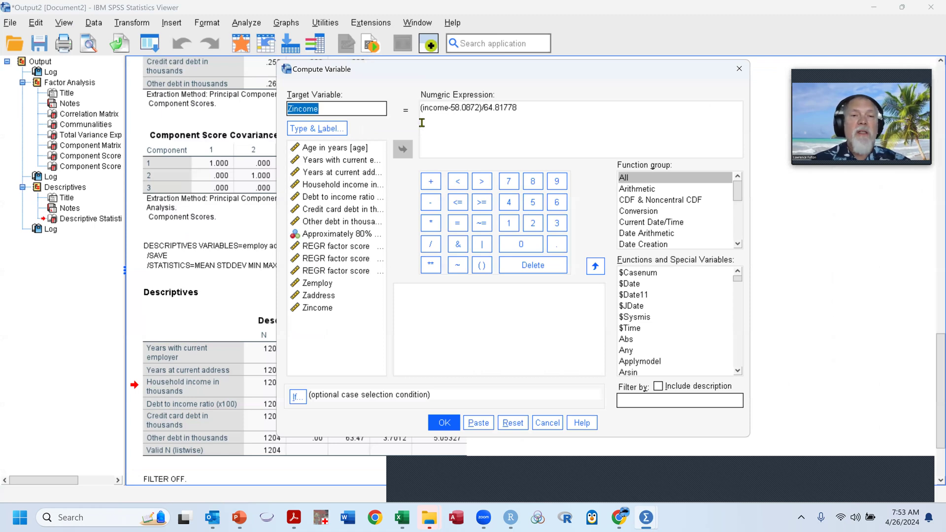
pyautogui.write('Zdeb')
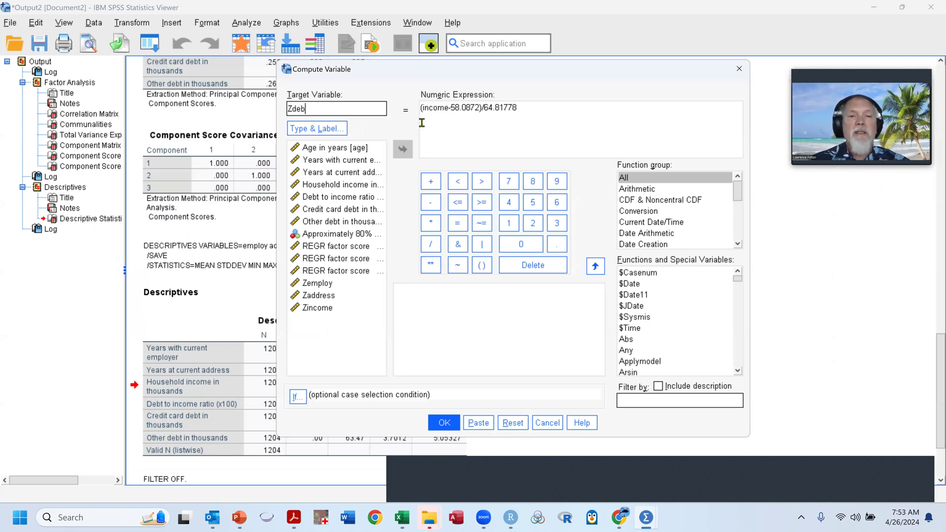
pyautogui.moveTo(519, 108); pyautogui.dragTo(383, 102)
pyautogui.write('(')
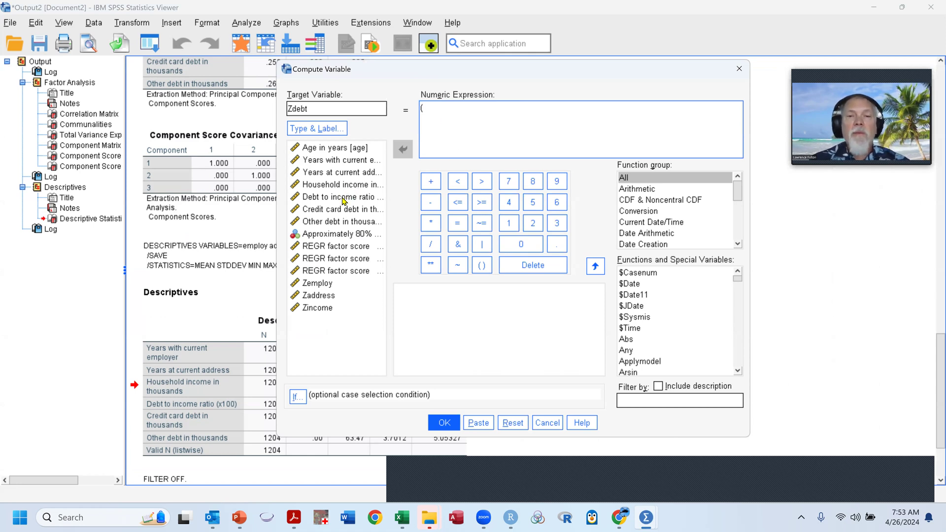
pyautogui.doubleClick(343, 199)
pyautogui.click(319, 109)
pyautogui.write('inc')
pyautogui.click(480, 117)
# Extend the Zdebtinc expression to (debtinc-9.8786), taking the debt to income ratio's mean from the Excel table.
pyautogui.hotkey('alt', 'Tab')
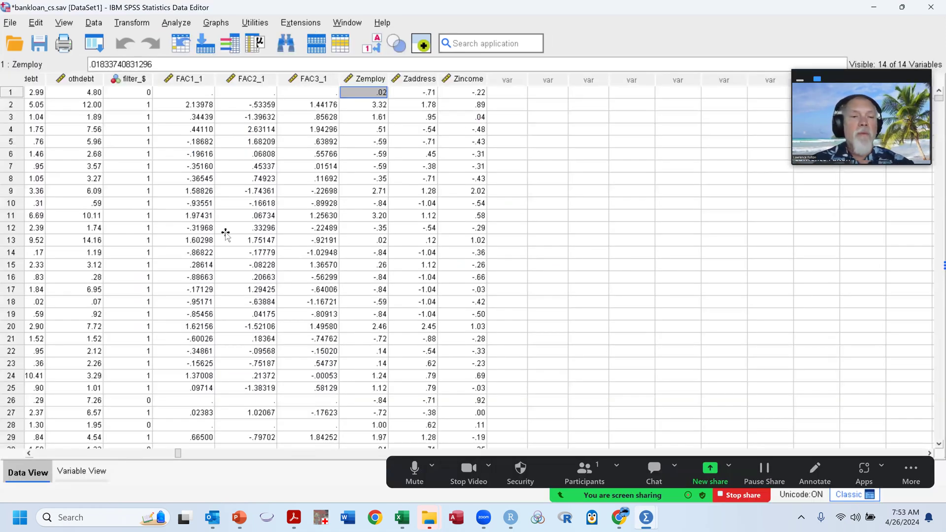
pyautogui.hotkey('alt', 'Tab')
pyautogui.hotkey('alt', 'Tab')
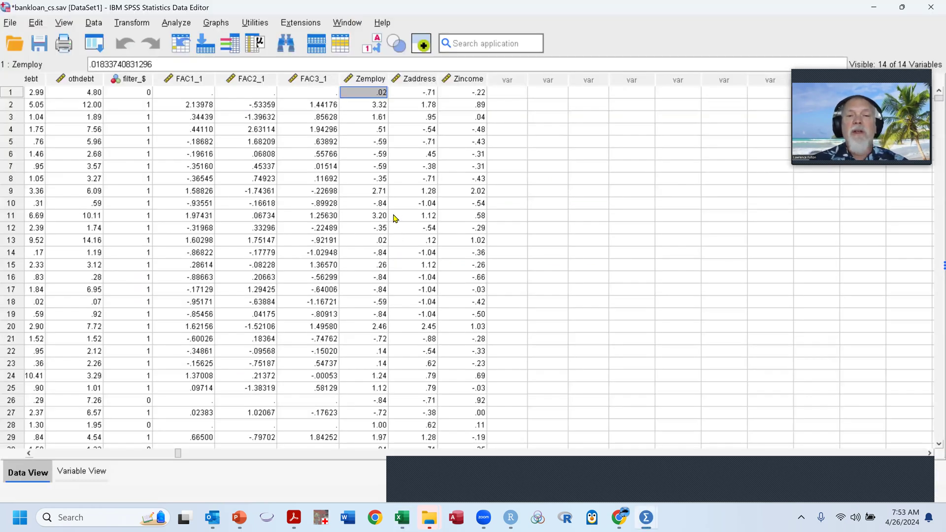
pyautogui.hotkey('alt', 'Tab')
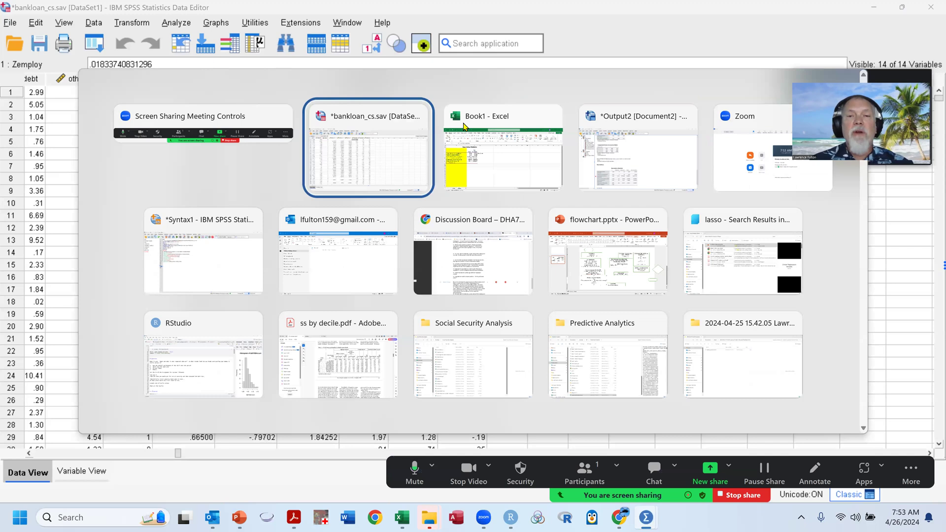
pyautogui.hotkey('alt', 'Tab')
pyautogui.hotkey('alt', 'Tab')
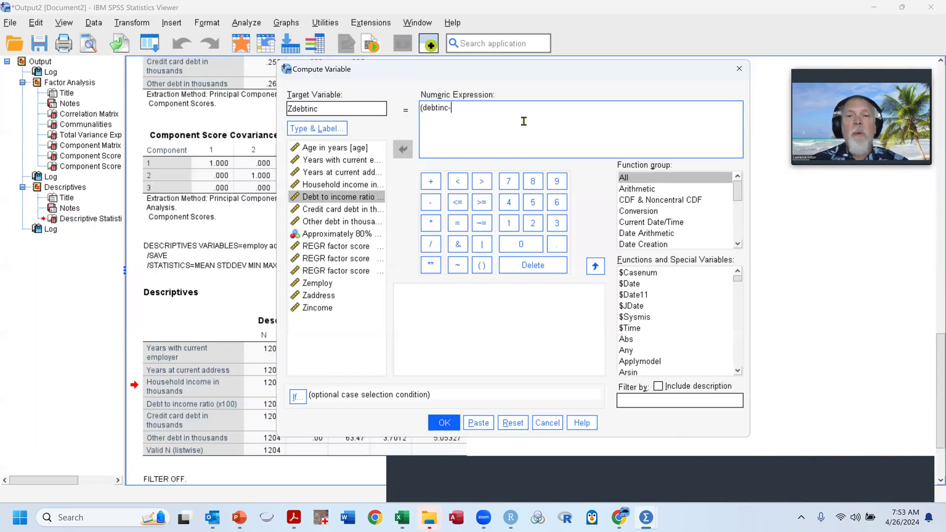
pyautogui.write('9.8786')
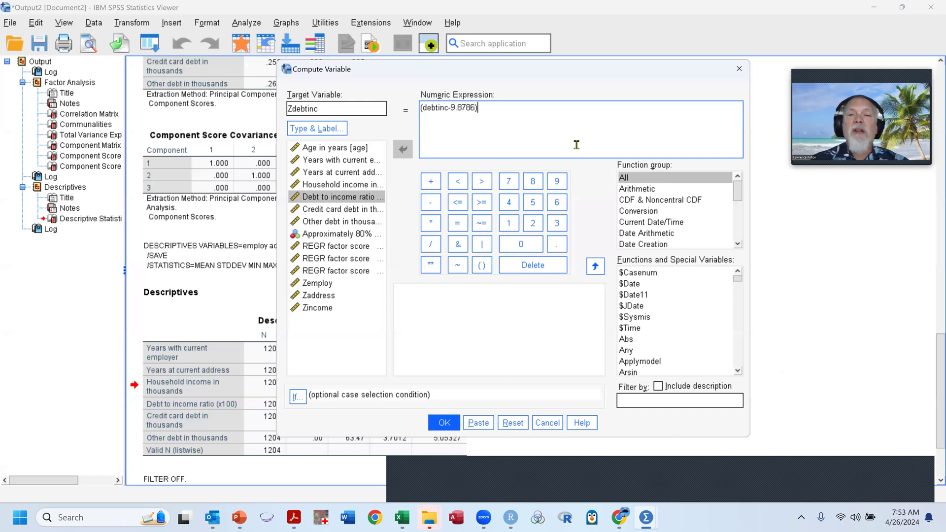
# Switch to Excel workbook Book1 and copy the debt to income ratio's standard deviation from cell C6.
pyautogui.hotkey('alt', 'Tab')
pyautogui.hotkey('alt', 'Tab')
pyautogui.hotkey('alt', 'Tab')
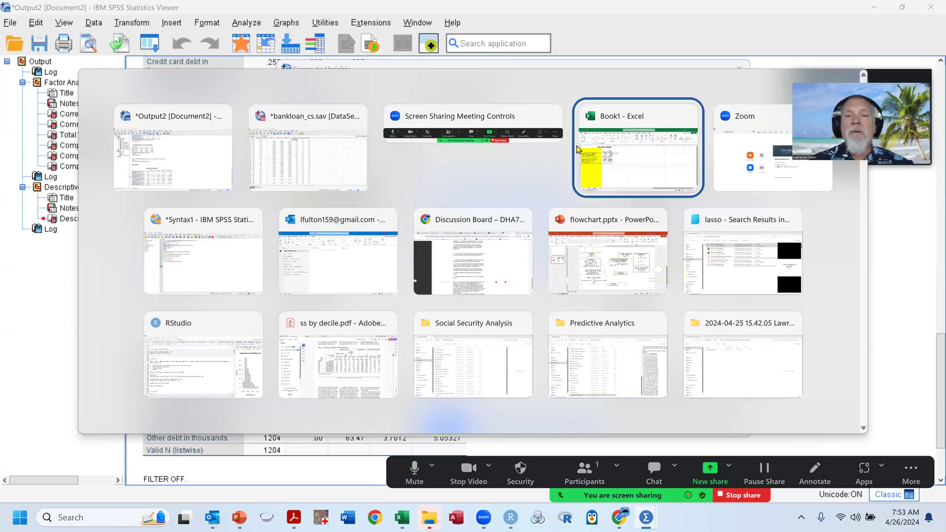
pyautogui.click(250, 236)
pyautogui.hotkey('ctrl', 'c')
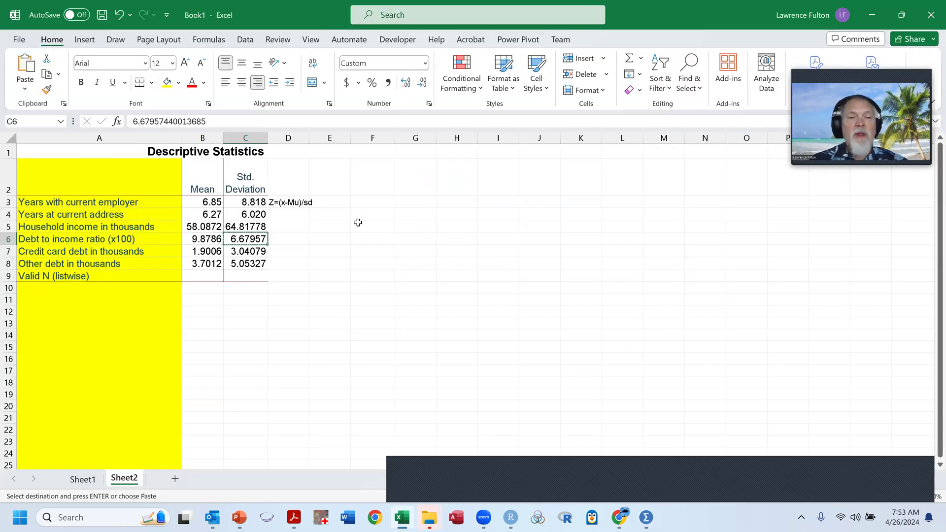
# Return to SPSS, complete the expression as (debtinc-9.8786)/6.67957 with the copied standard deviation, and compute Zdebtinc.
pyautogui.hotkey('alt', 'Tab')
pyautogui.hotkey('ctrl', 'v')
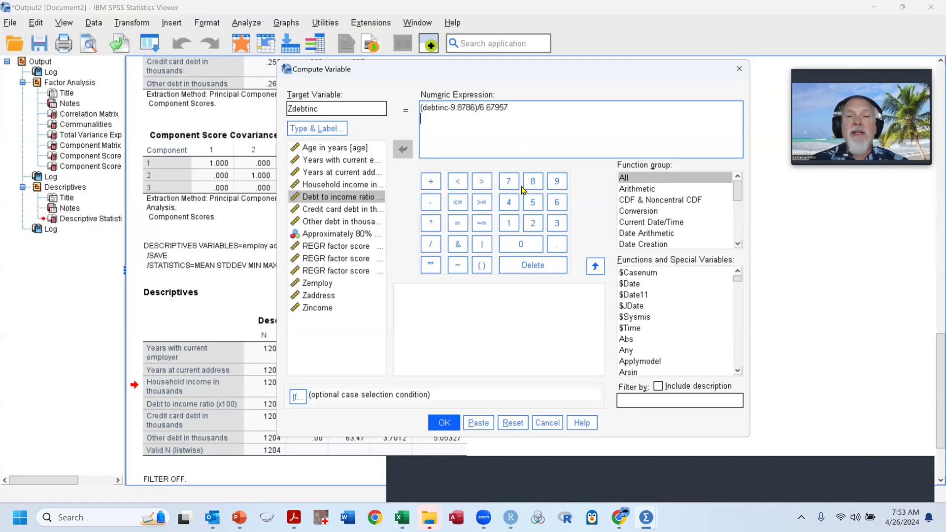
pyautogui.click(449, 425)
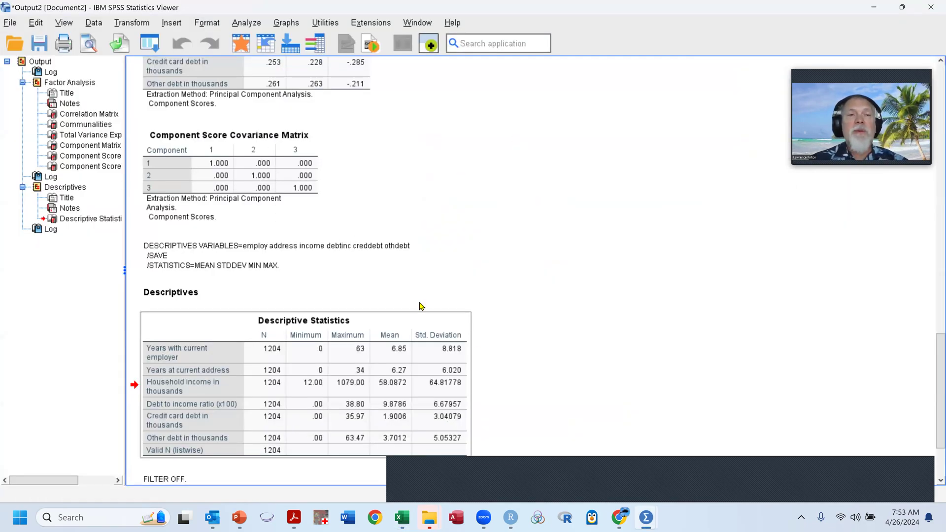
# Start another Compute Variable and set its target variable to Zcredit.
pyautogui.click(141, 23)
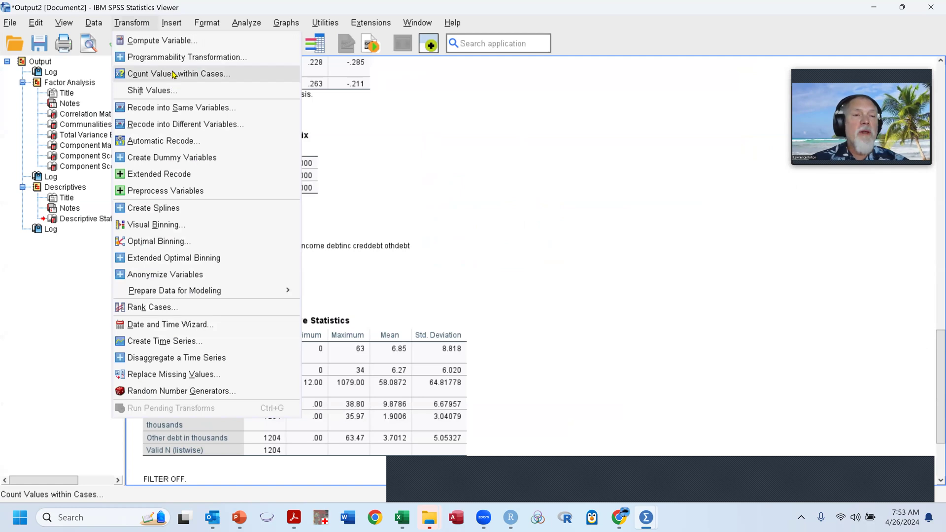
pyautogui.click(177, 45)
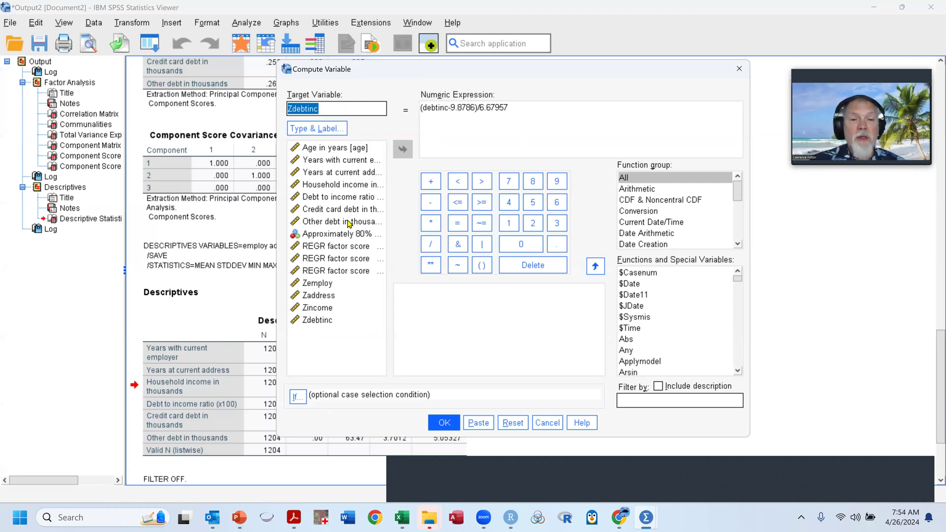
pyautogui.click(324, 110)
pyautogui.press('BackSpace')
pyautogui.press('BackSpace')
pyautogui.press('BackSpace')
pyautogui.press('BackSpace')
pyautogui.press('BackSpace')
pyautogui.press('BackSpace')
pyautogui.write('cred')
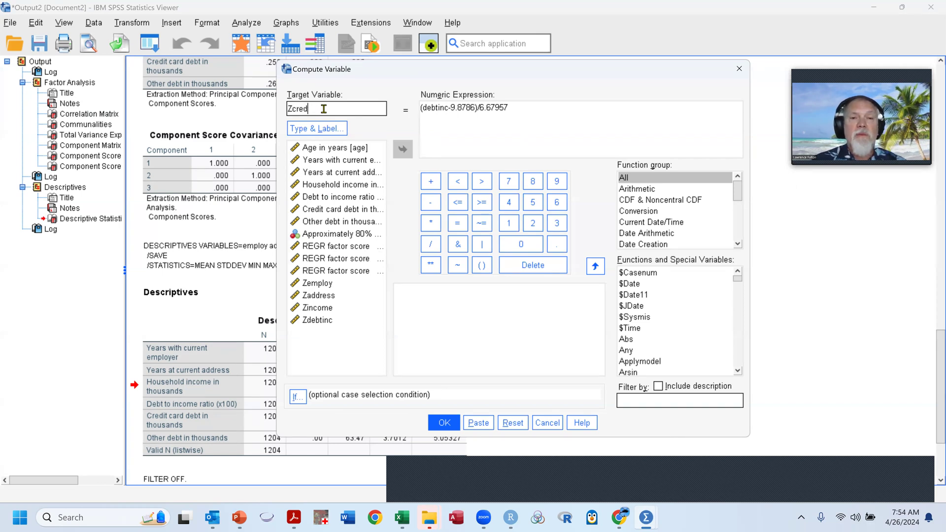
pyautogui.write('ic')
pyautogui.press('BackSpace')
pyautogui.write('t')
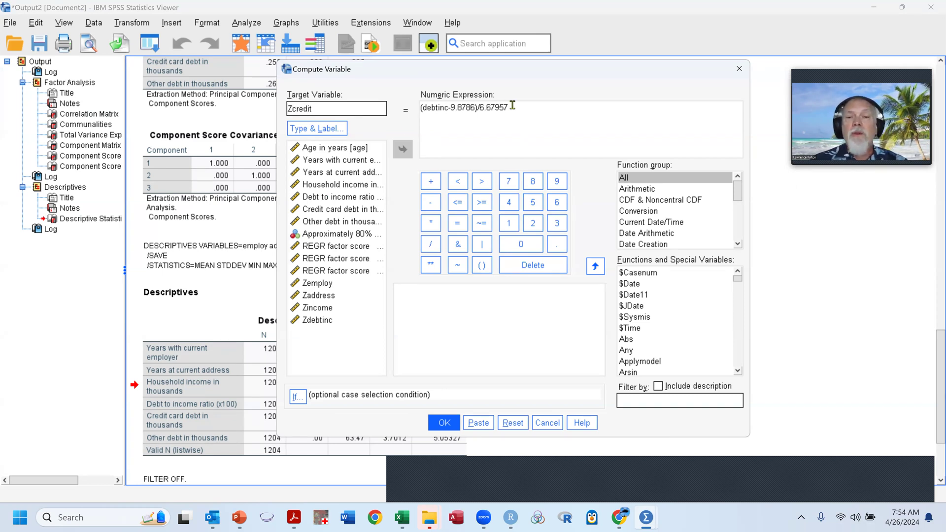
# Replace the numeric expression with an opening parenthesis followed by the credit card debt variable, (creddebt.
pyautogui.moveTo(512, 106); pyautogui.dragTo(399, 112)
pyautogui.write('(')
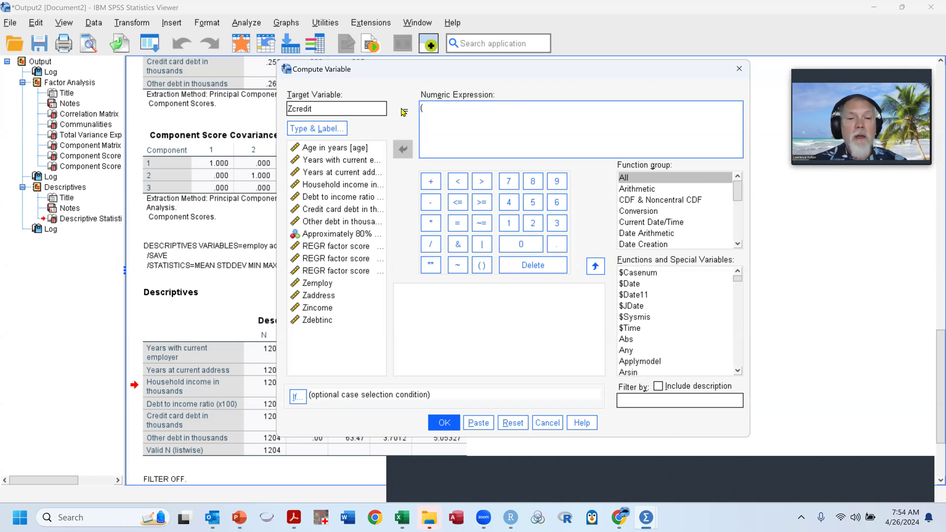
pyautogui.click(353, 207)
pyautogui.doubleClick(353, 198)
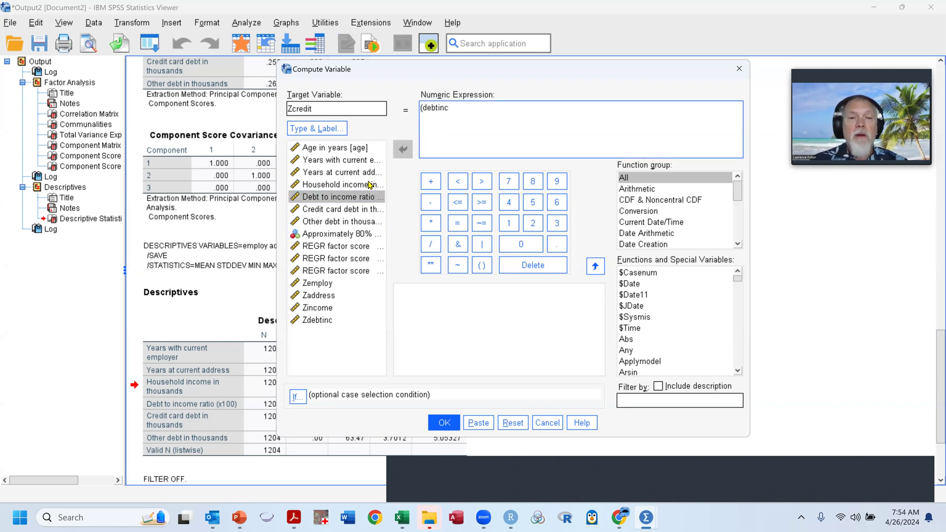
pyautogui.press('BackSpace')
pyautogui.press('BackSpace')
pyautogui.press('BackSpace')
pyautogui.press('BackSpace')
pyautogui.press('BackSpace')
pyautogui.press('BackSpace')
pyautogui.click(356, 213)
pyautogui.doubleClick(356, 214)
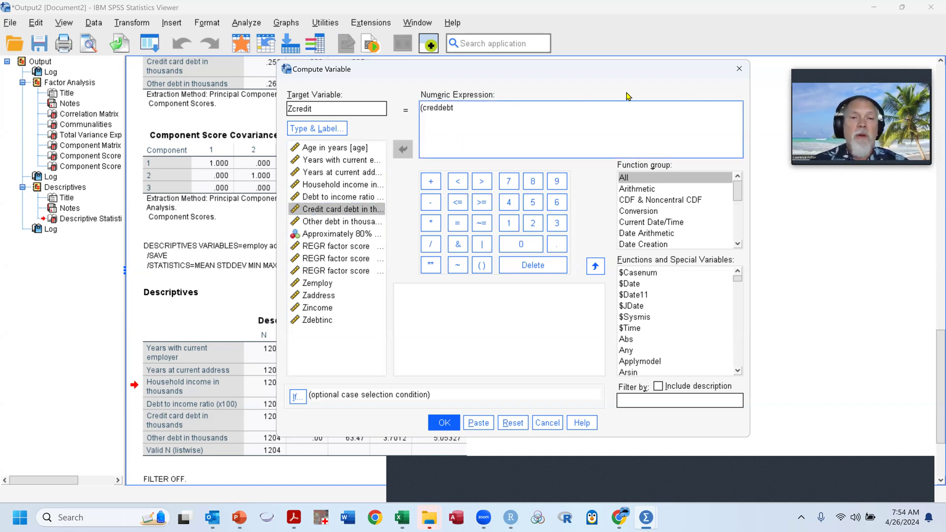
# Rename the target variable to Zcreddebt and add a minus sign after creddebt in the numeric expression.
pyautogui.click(309, 109)
pyautogui.write('deb')
pyautogui.click(535, 108)
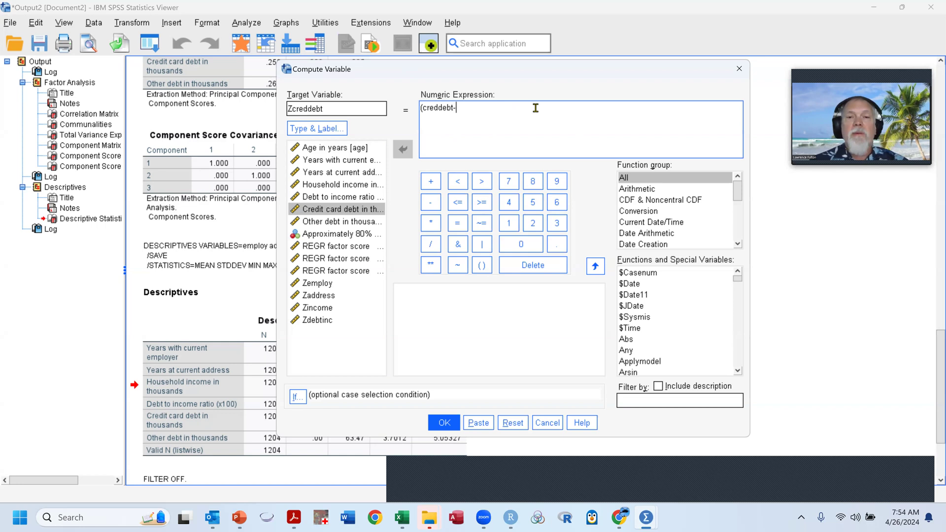
# Extend the expression to (creddebt-1.9006, taking the credit card debt mean from cell B7 of the Excel table.
pyautogui.hotkey('alt', 'Tab')
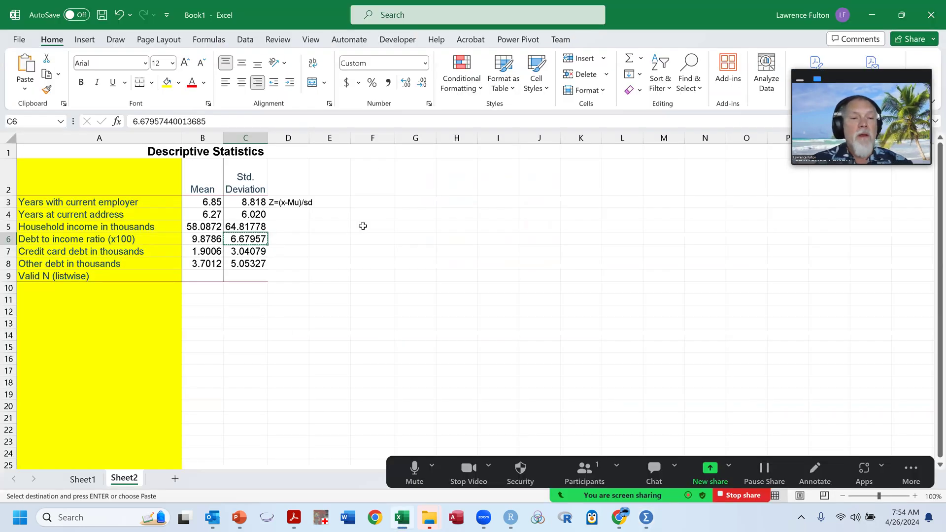
pyautogui.press('Down')
pyautogui.press('Left')
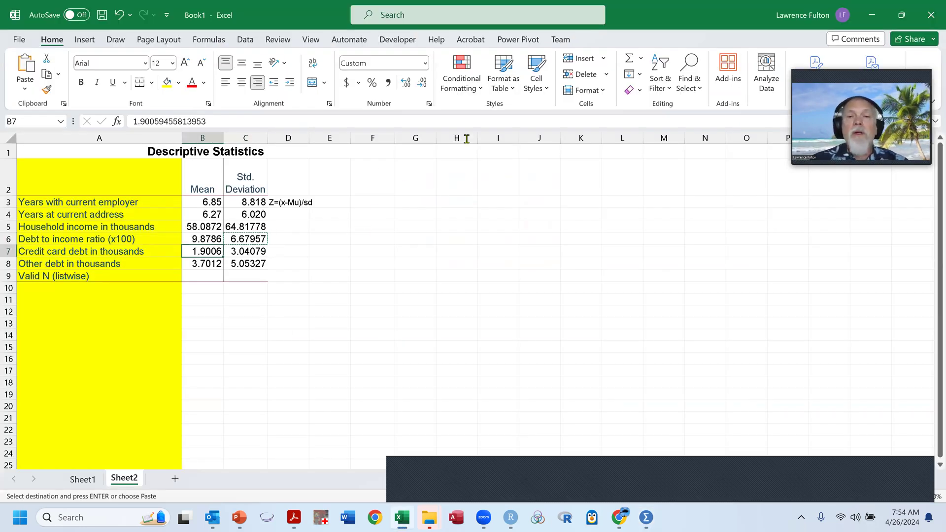
pyautogui.hotkey('alt', 'Tab')
pyautogui.write('-1.9006')
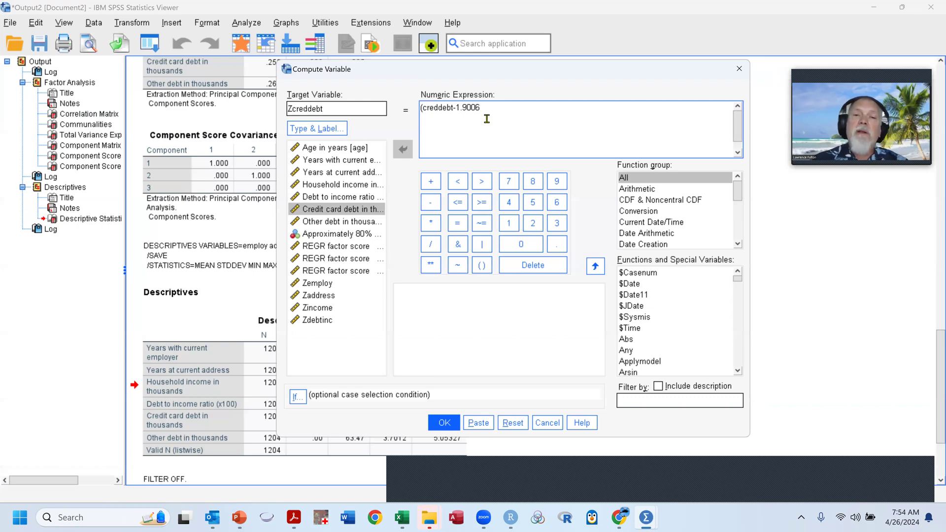
# Divide the expression by the credit card debt standard deviation 3.04079, copied from Excel cell C7, and compute Zcreddebt.
pyautogui.hotkey('alt', 'Tab')
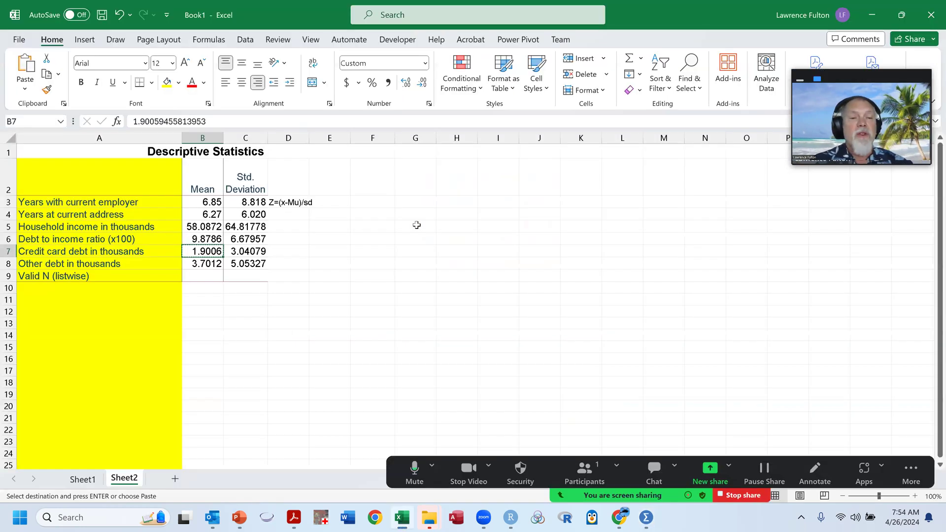
pyautogui.press('Right')
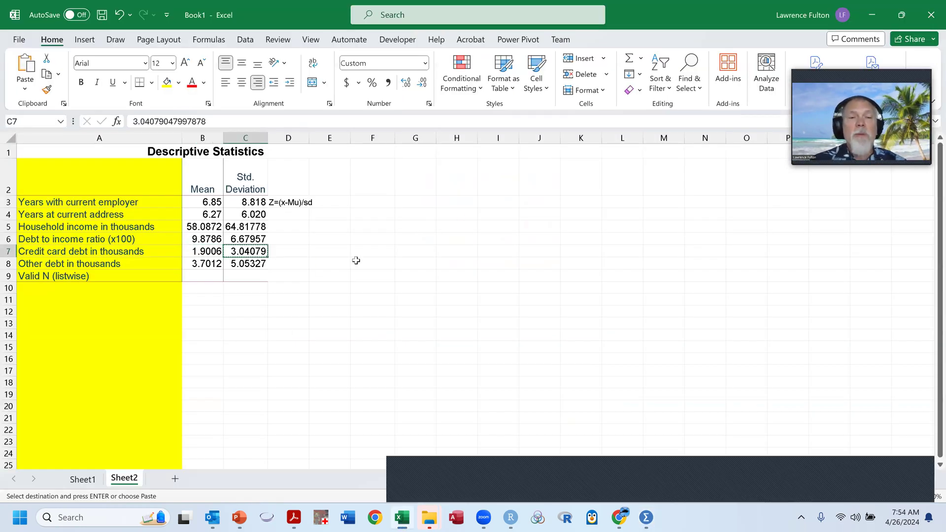
pyautogui.hotkey('alt', 'Tab')
pyautogui.hotkey('ctrl', 'v')
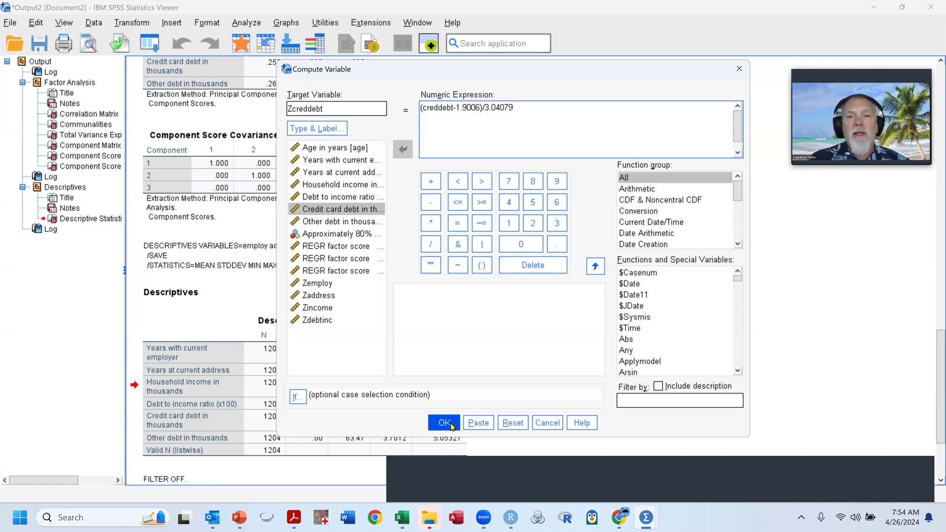
# Switch to the bankloan_cs.sav data editor and start a Compute Variable with the target variable Zothdebt.
pyautogui.hotkey('alt', 'Tab')
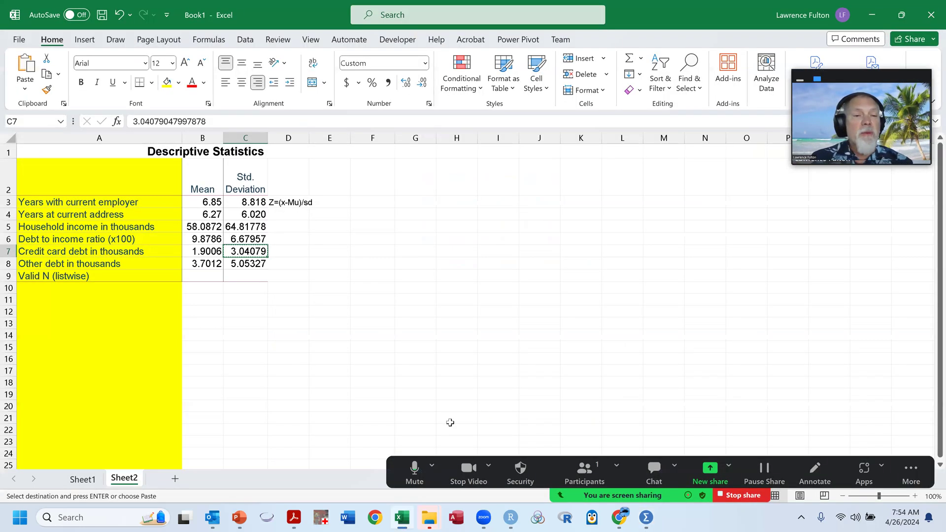
pyautogui.hotkey('alt', 'Tab')
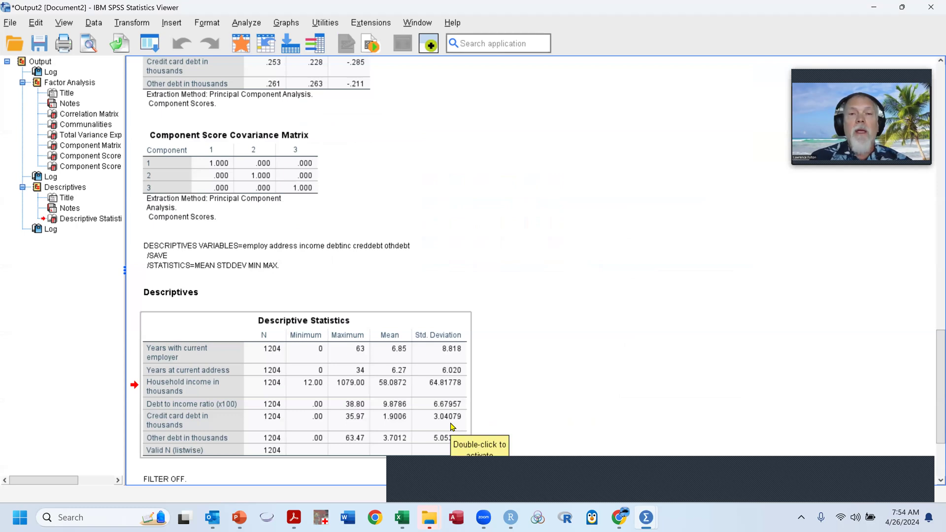
pyautogui.hotkey('alt', 'Tab')
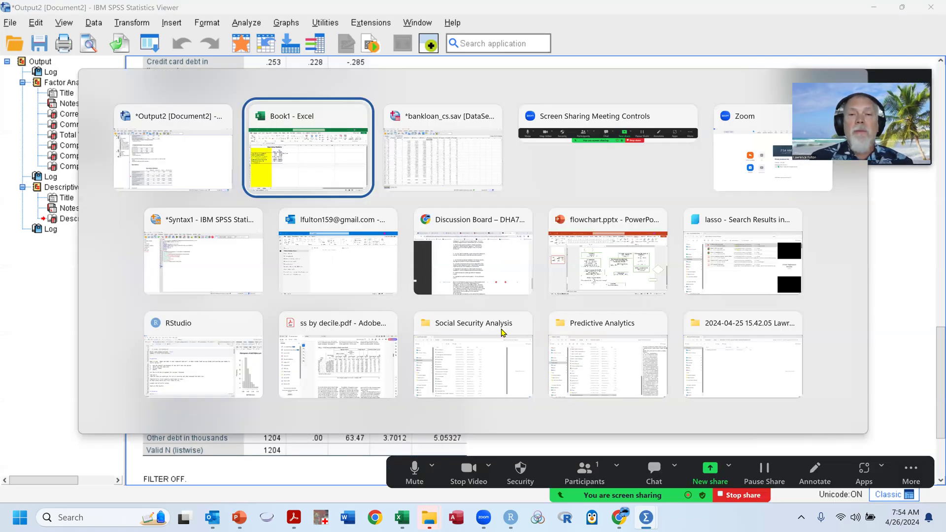
pyautogui.hotkey('alt', 'Tab')
pyautogui.click(147, 24)
pyautogui.click(159, 47)
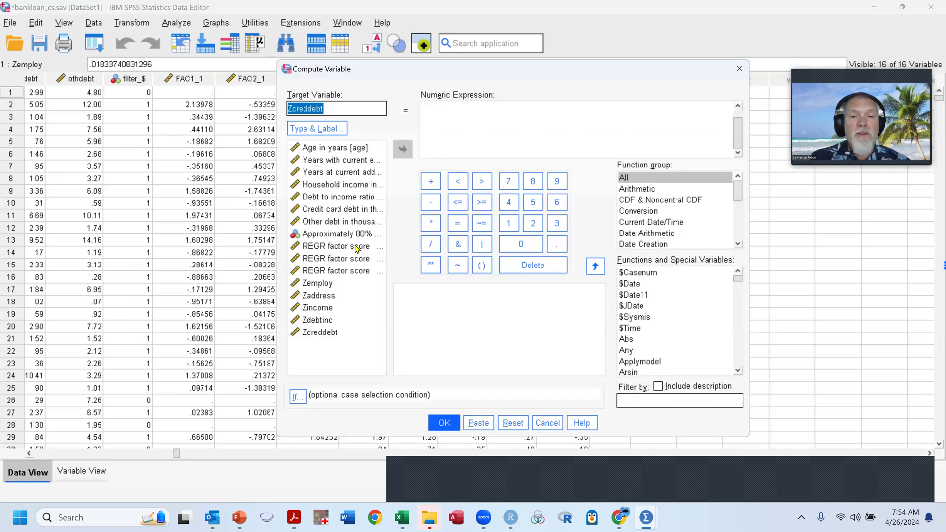
pyautogui.moveTo(331, 105)
pyautogui.mouseDown()
pyautogui.moveTo(298, 109)
pyautogui.moveTo(316, 112)
pyautogui.mouseUp()
pyautogui.write('othdebt')
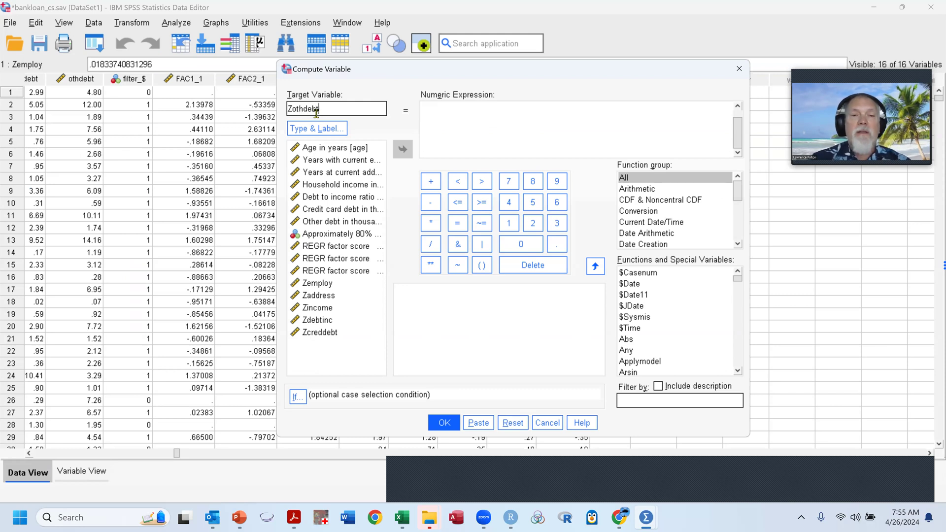
# Begin the Zothdebt numeric expression with (othdebt-.
pyautogui.click(422, 140)
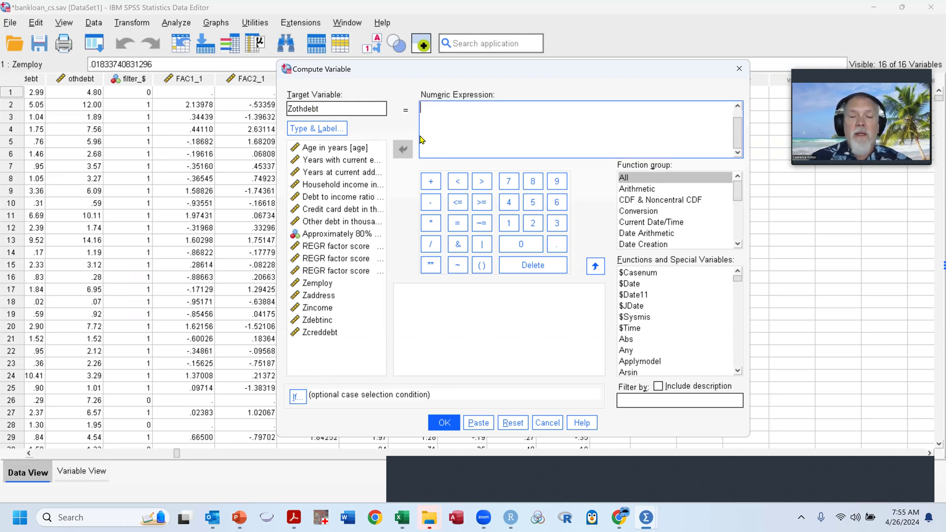
pyautogui.write('(')
pyautogui.doubleClick(347, 222)
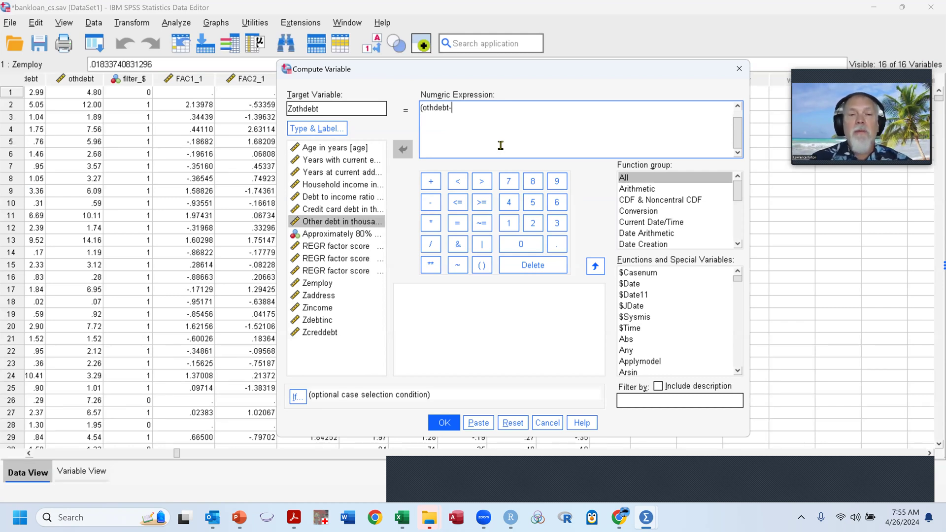
# Extend the expression to (othdebt-3.7012)/, copying the other debt mean from Excel cell B8.
pyautogui.hotkey('alt', 'Tab')
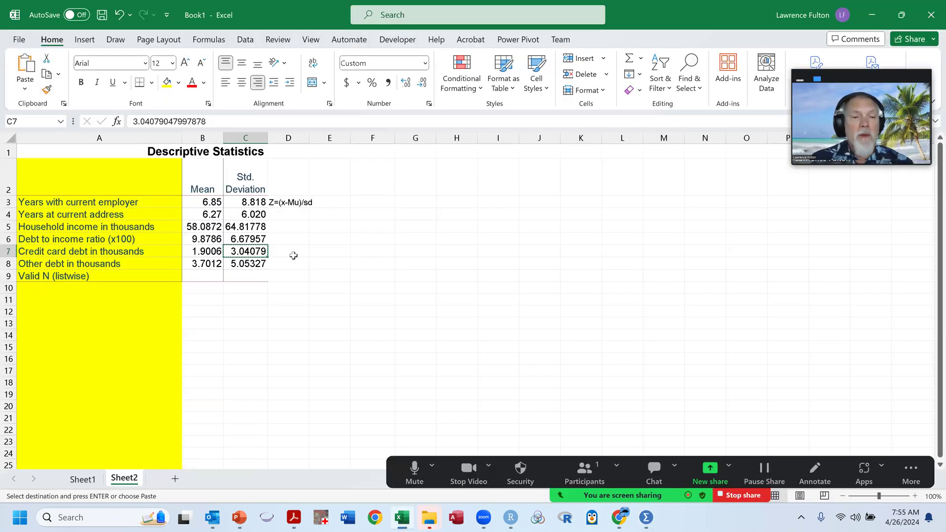
pyautogui.hotkey('ctrl', 'c')
pyautogui.hotkey('alt', 'Tab')
pyautogui.hotkey('ctrl', 'v')
pyautogui.press('BackSpace')
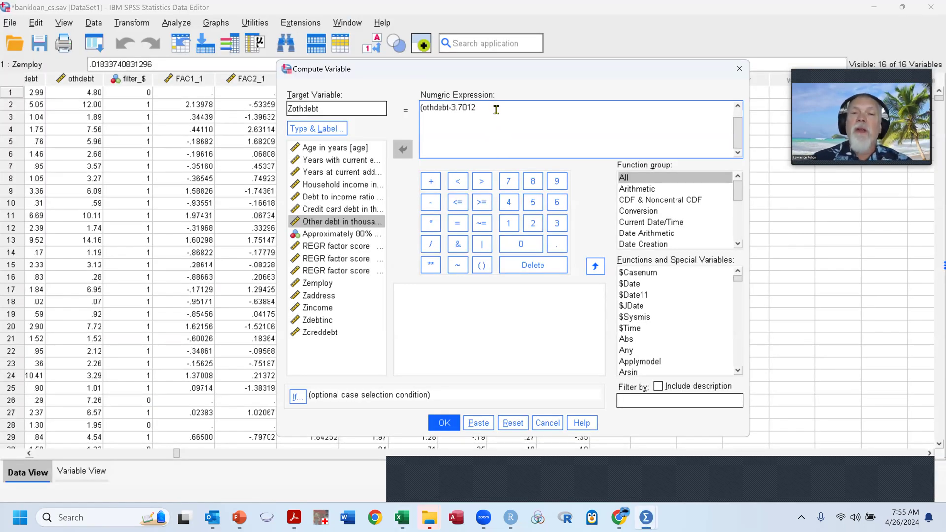
pyautogui.write(')/')
# Divide by the other debt standard deviation 5.05327 from Excel cell C8 and try to compute Zothdebt.
pyautogui.hotkey('alt', 'Tab')
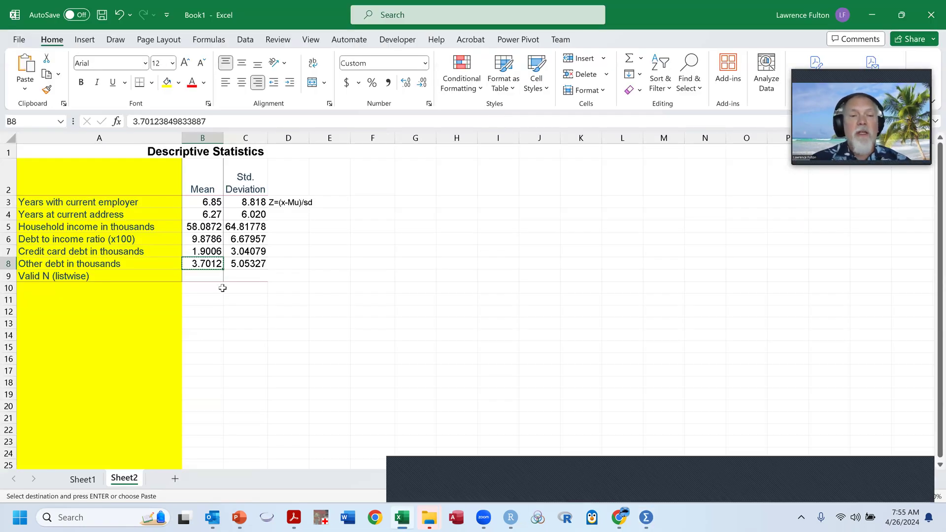
pyautogui.press('Right')
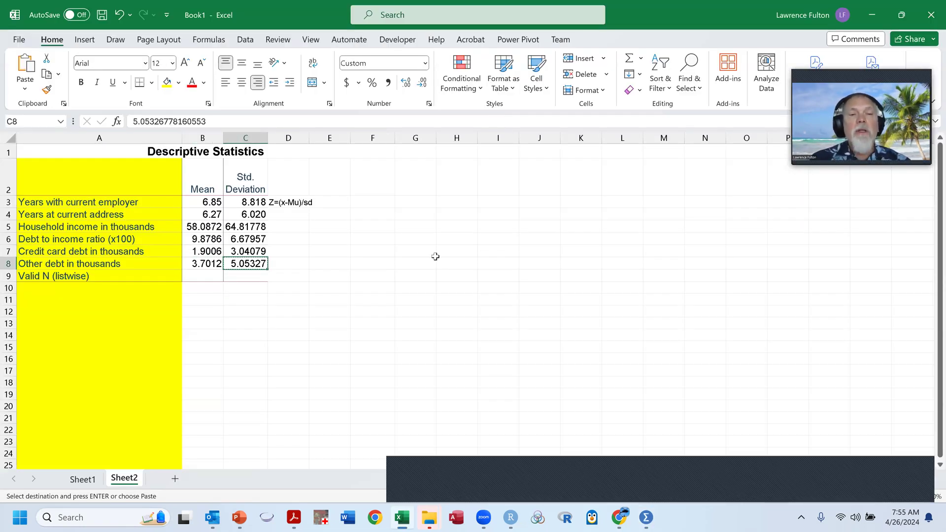
pyautogui.hotkey('alt', 'Tab')
pyautogui.hotkey('ctrl', 'v')
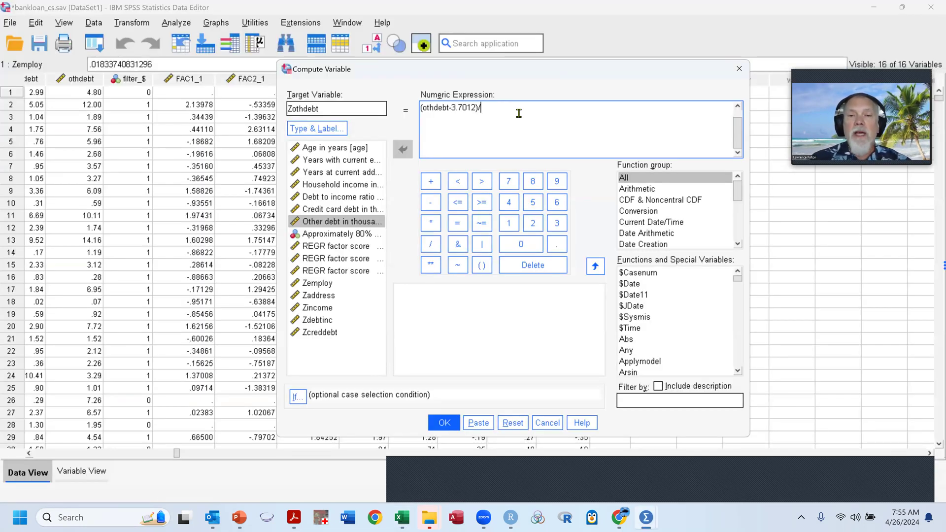
pyautogui.press('BackSpace')
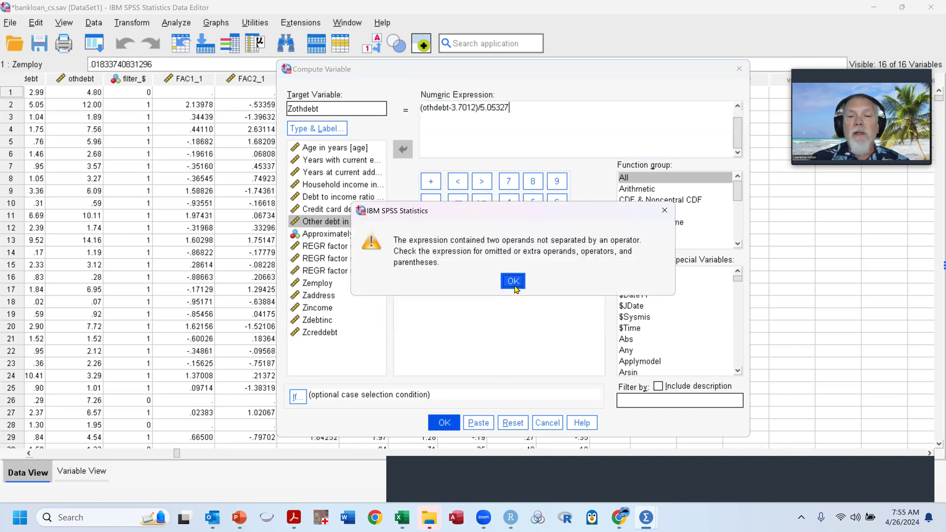
pyautogui.click(512, 281)
pyautogui.click(492, 118)
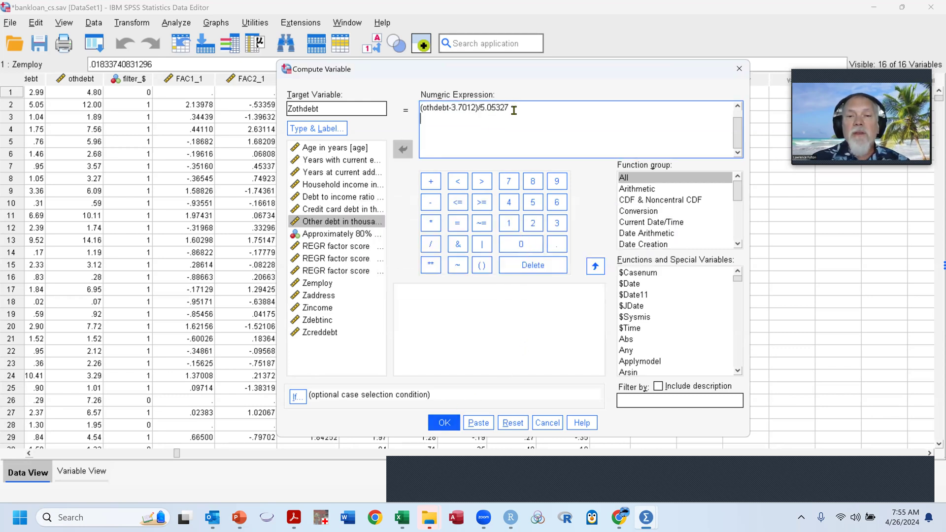
pyautogui.press('BackSpace')
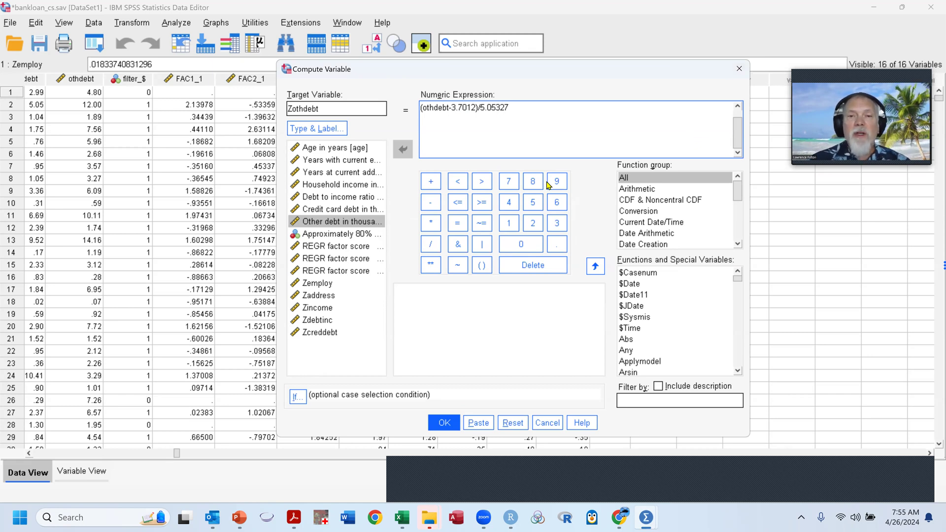
# Clear the whole numeric expression and restart it as (othdebt-.
pyautogui.moveTo(530, 117); pyautogui.dragTo(418, 103)
pyautogui.moveTo(531, 119); pyautogui.dragTo(414, 106)
pyautogui.press('Delete')
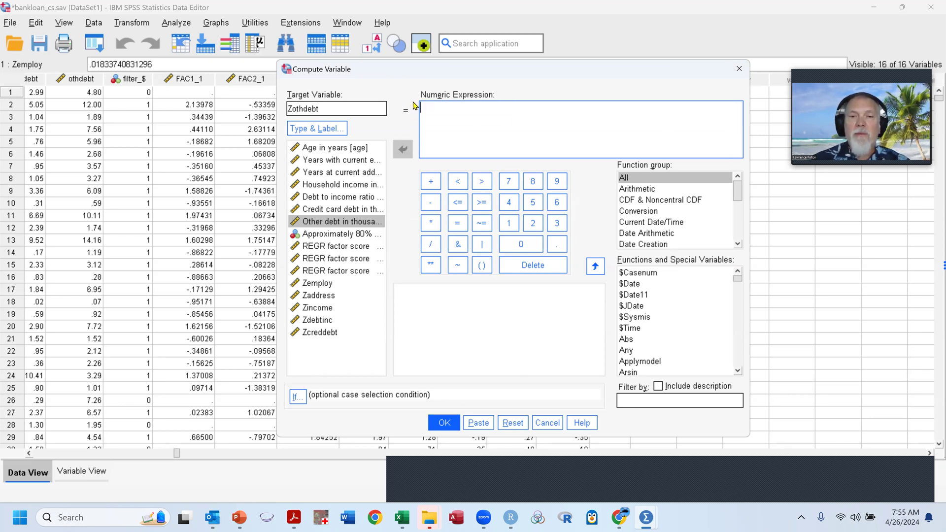
pyautogui.doubleClick(335, 222)
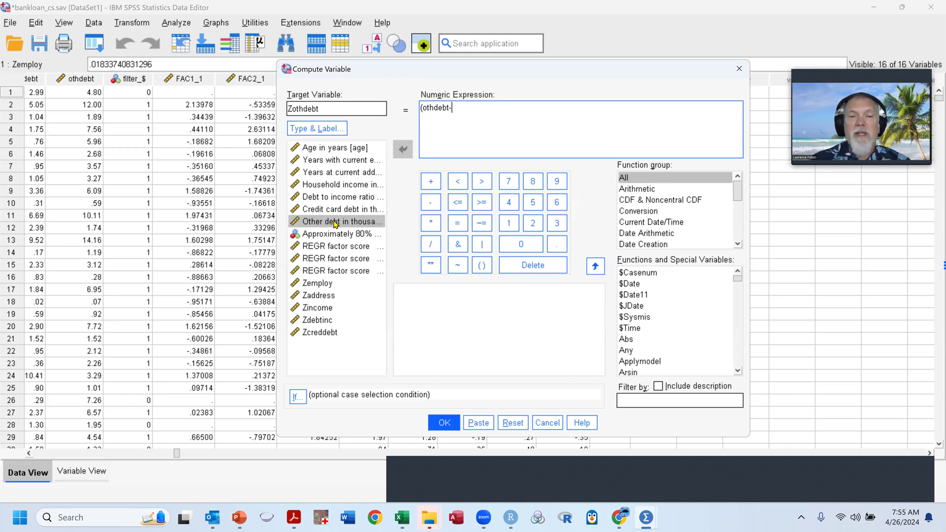
# Copy the other debt mean from Excel cell B8 into the expression to make it (othdebt-3.7012.
pyautogui.hotkey('alt', 'Tab')
pyautogui.click(209, 265)
pyautogui.hotkey('ctrl', 'c')
pyautogui.hotkey('alt', 'Tab')
pyautogui.hotkey('ctrl', 'v')
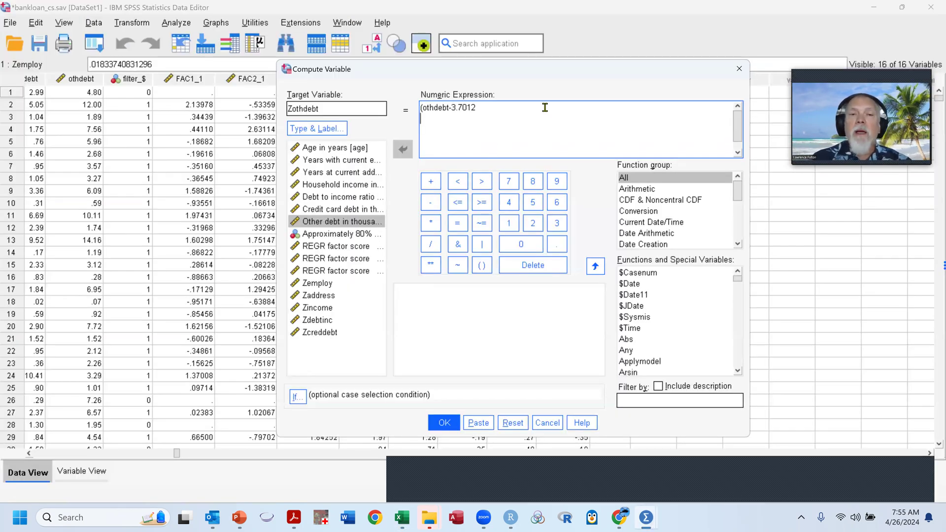
# Divide the expression by the other debt standard deviation 5.05327 copied from Excel cell C8 and compute Zothdebt.
pyautogui.hotkey('alt', 'Tab')
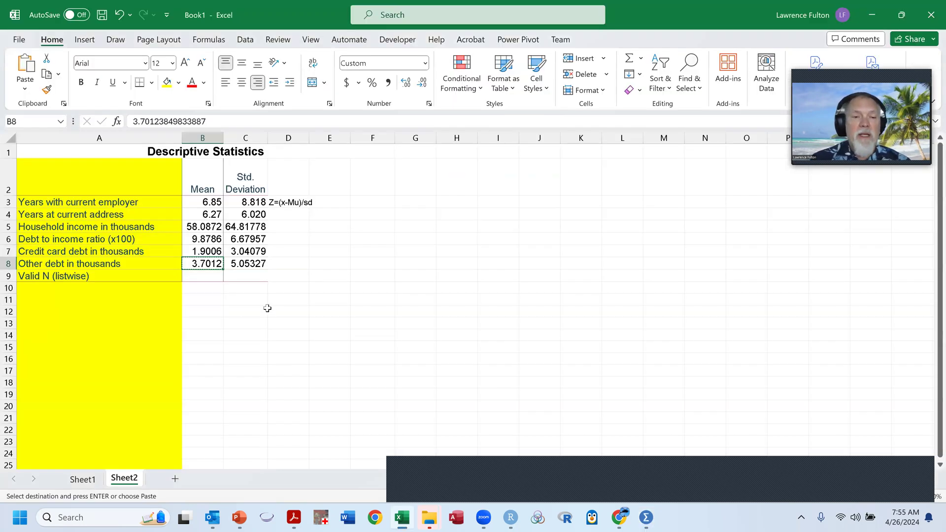
pyautogui.click(244, 265)
pyautogui.hotkey('ctrl', 'c')
pyautogui.hotkey('alt', 'Tab')
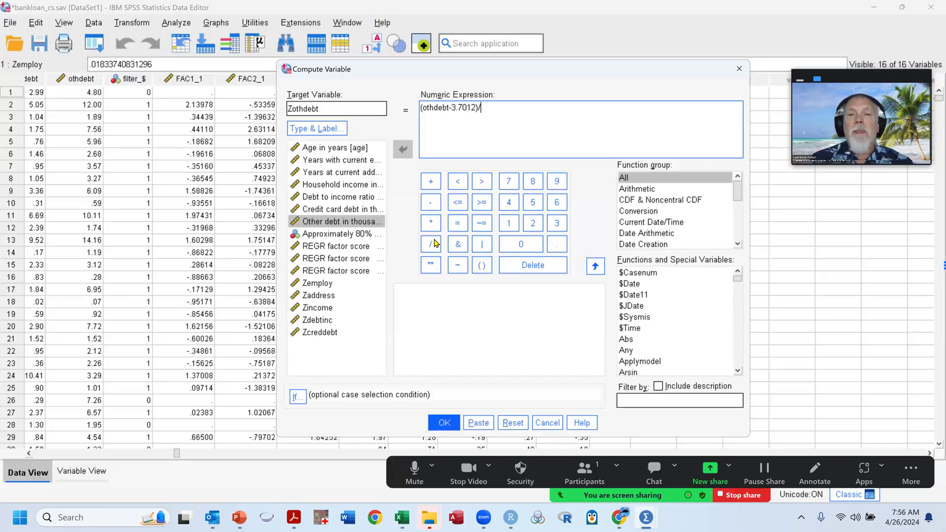
pyautogui.hotkey('ctrl', 'v')
pyautogui.press('Return')
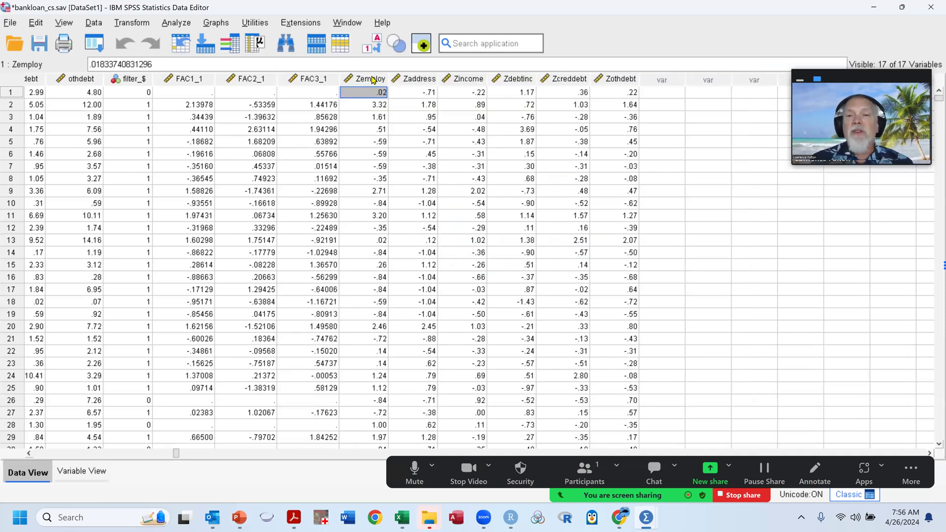
# Run Frequencies on Zemploy through Zothdebt with mean, median, standard deviation, range, minimum and maximum but no frequency tables, and review the statistics.
pyautogui.keyDown('shift'); pyautogui.click(627, 81); pyautogui.keyUp('shift')
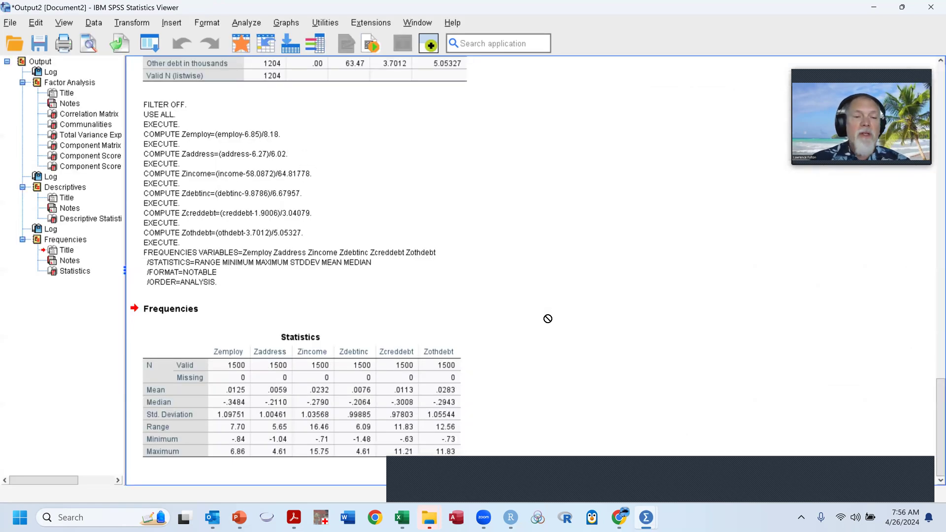
pyautogui.click(235, 391)
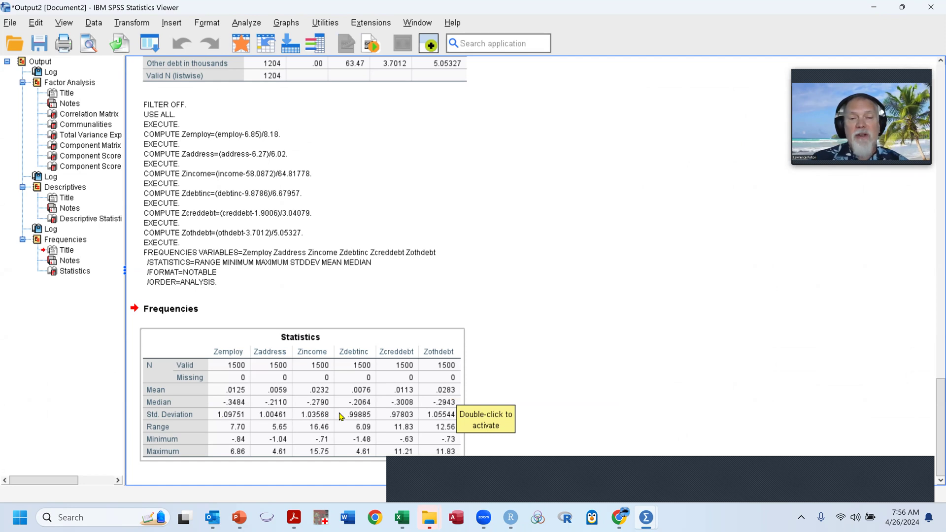
pyautogui.hotkey('alt', 'Tab')
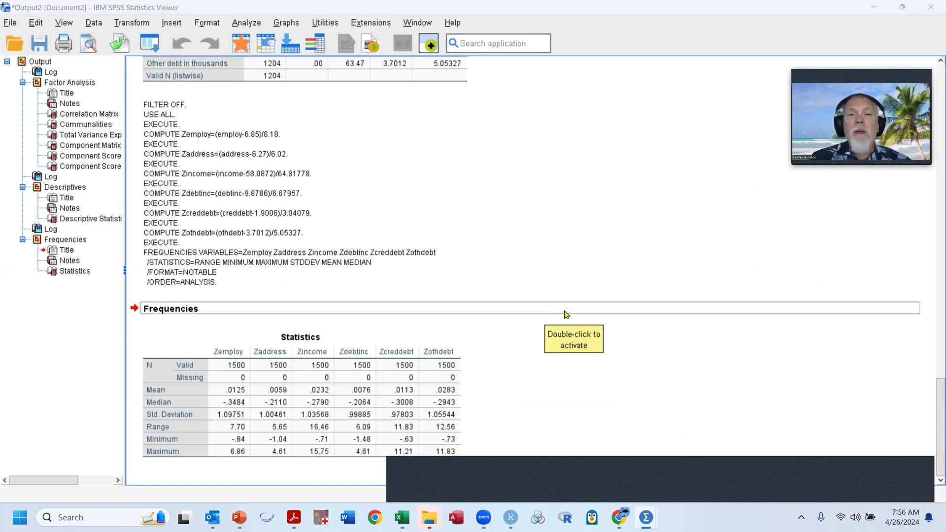
pyautogui.click(559, 256)
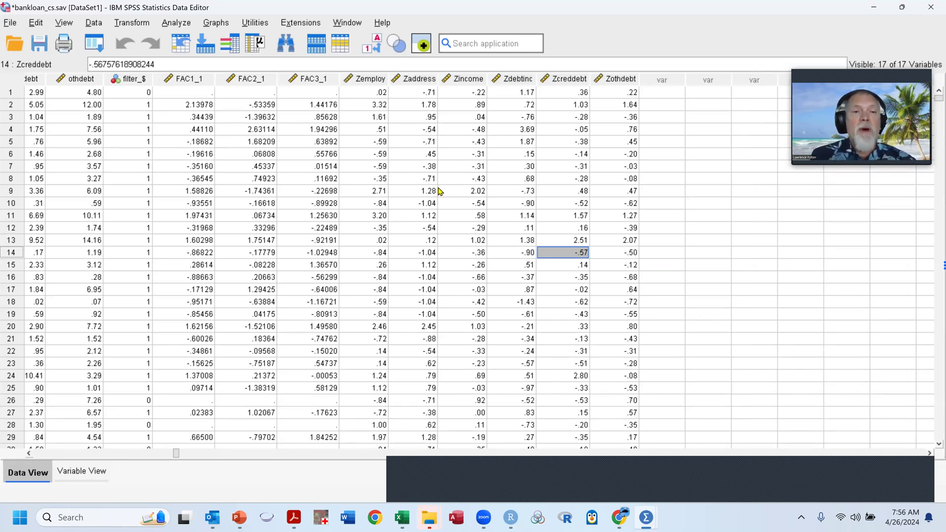
# Open the Component Score Coefficient Matrix from the output for editing, copy the whole table and close the pivot table editor.
pyautogui.hotkey('alt', 'Tab')
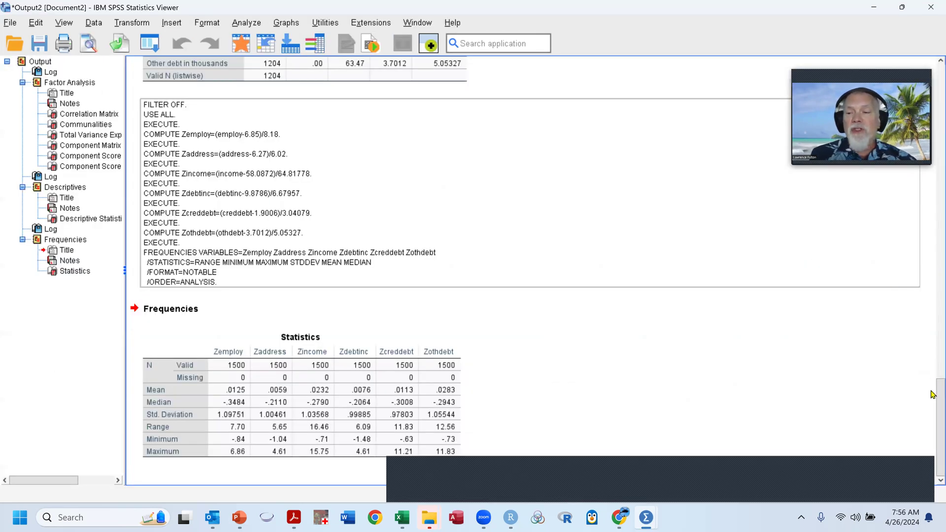
pyautogui.moveTo(934, 393); pyautogui.dragTo(935, 260)
pyautogui.click(245, 238)
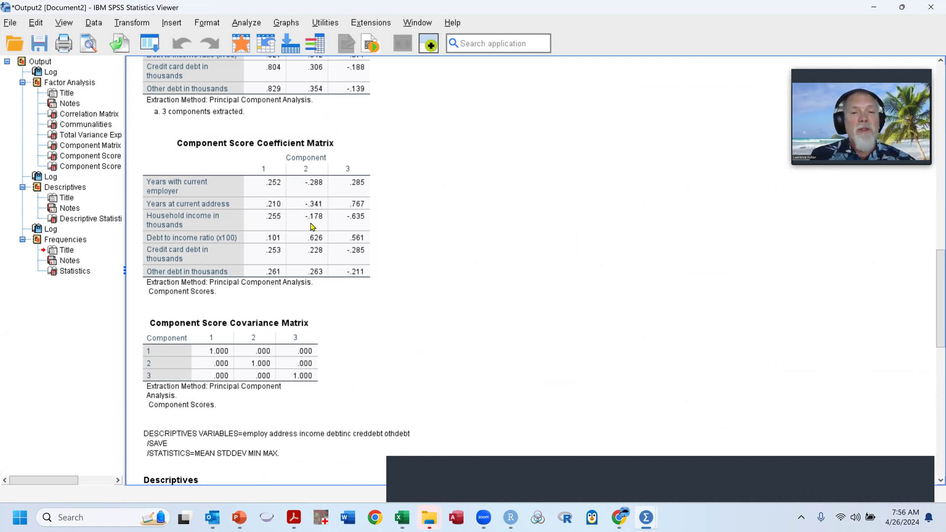
pyautogui.rightClick(246, 210)
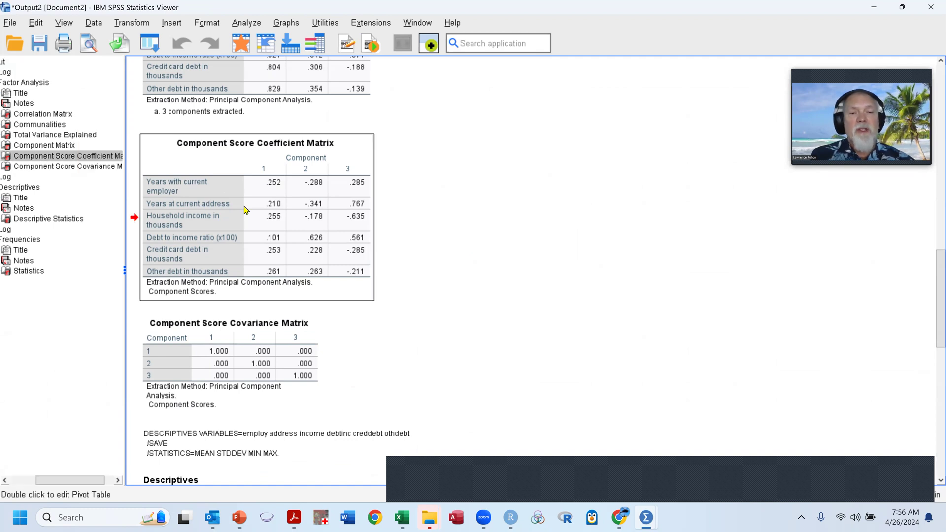
pyautogui.doubleClick(196, 200)
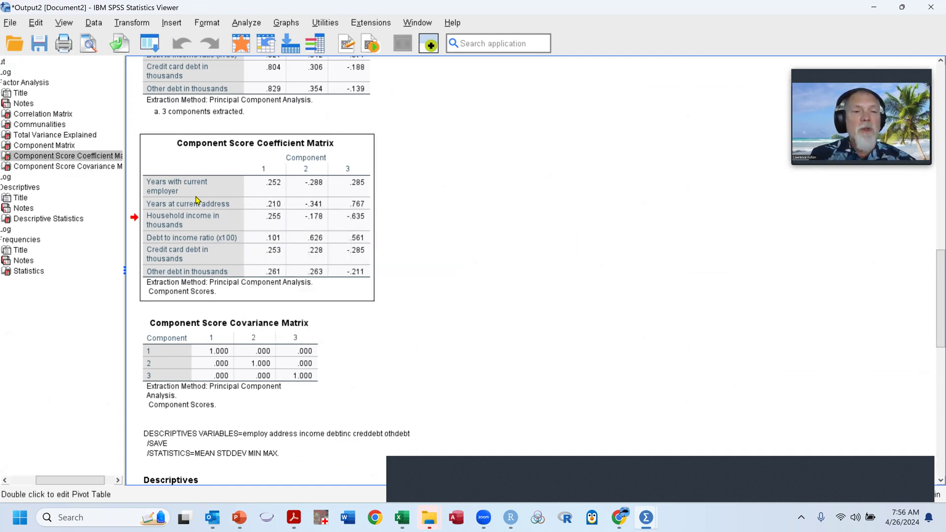
pyautogui.moveTo(185, 200); pyautogui.dragTo(385, 302)
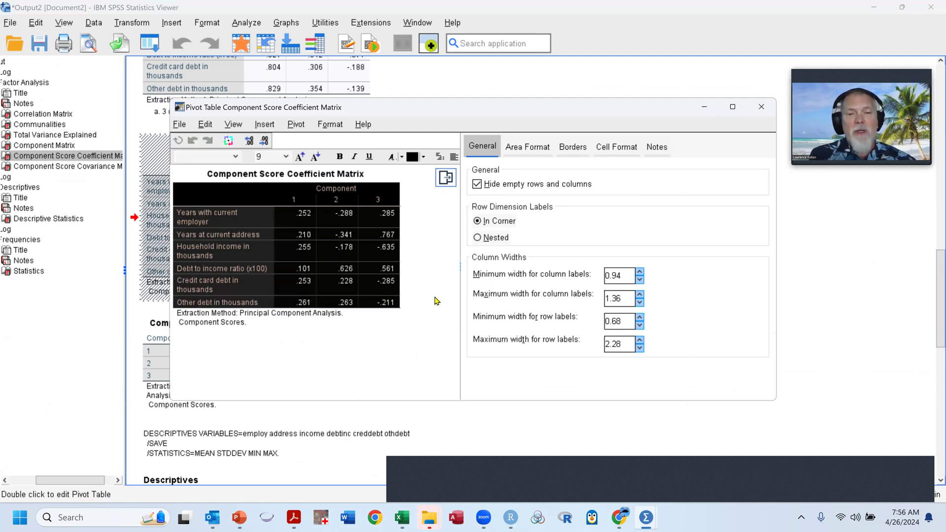
pyautogui.click(761, 107)
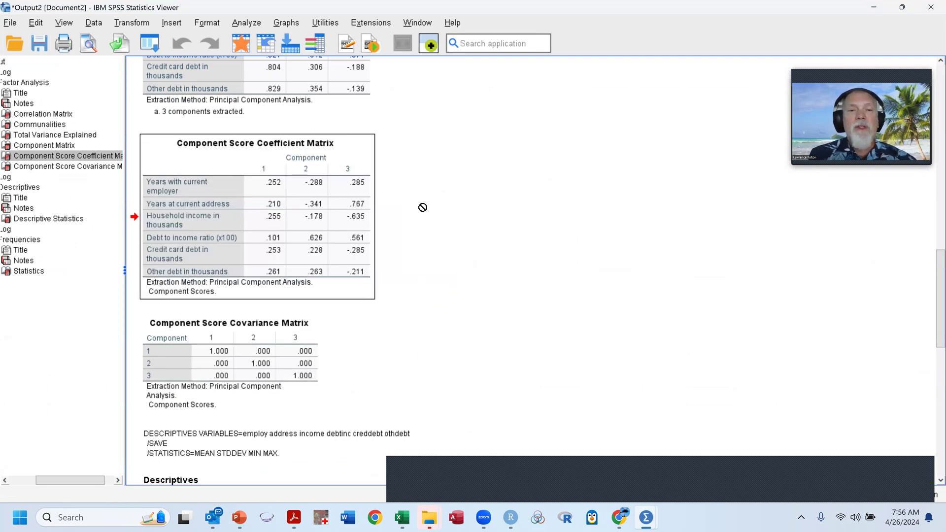
# Switch to Excel and paste the Component Score Coefficient Matrix into a new sheet.
pyautogui.hotkey('alt', 'Tab')
pyautogui.hotkey('alt', 'Tab')
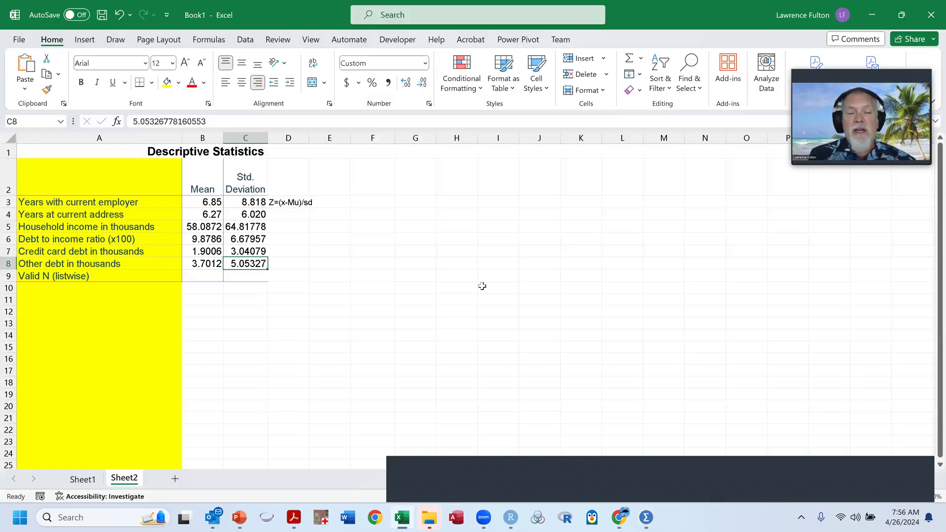
pyautogui.click(179, 478)
pyautogui.hotkey('ctrl', 'v')
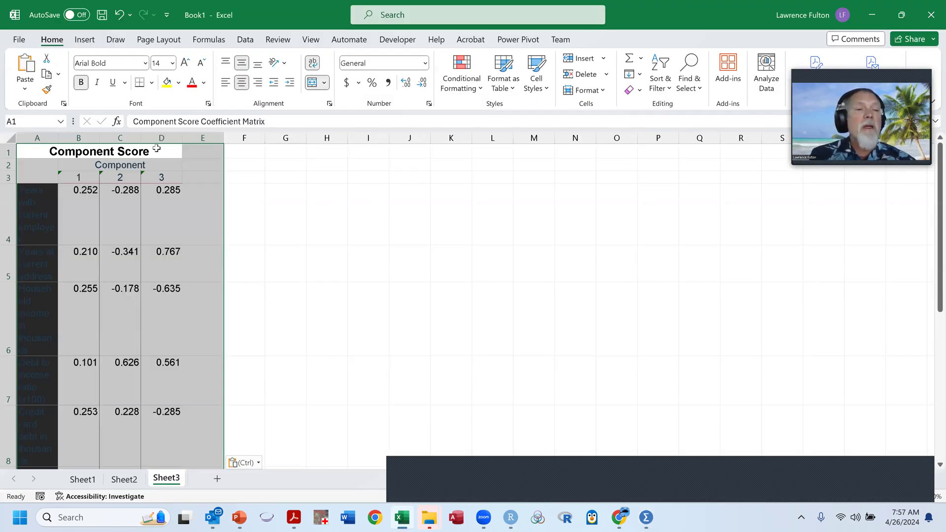
# Widen column A, autofit the row heights and fill column A with yellow so the variable labels are readable.
pyautogui.moveTo(58, 138); pyautogui.dragTo(154, 143)
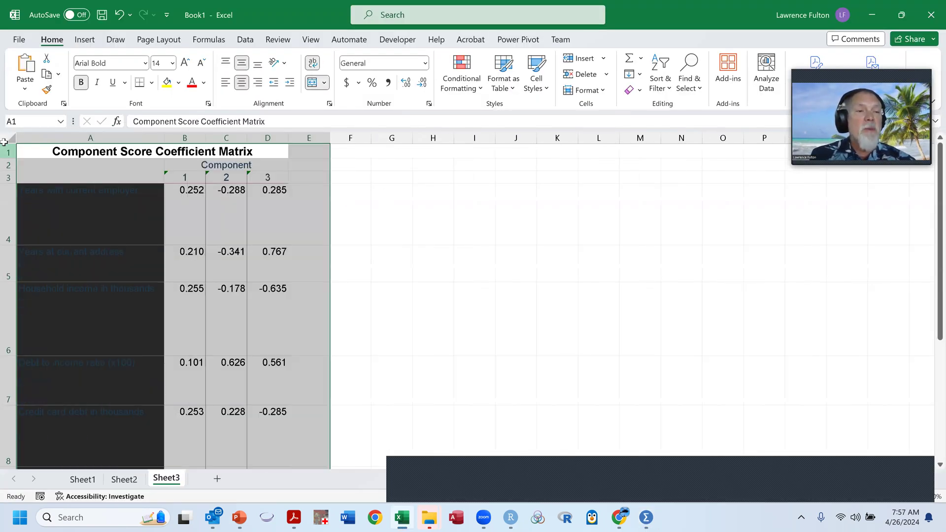
pyautogui.click(10, 138)
pyautogui.doubleClick(13, 183)
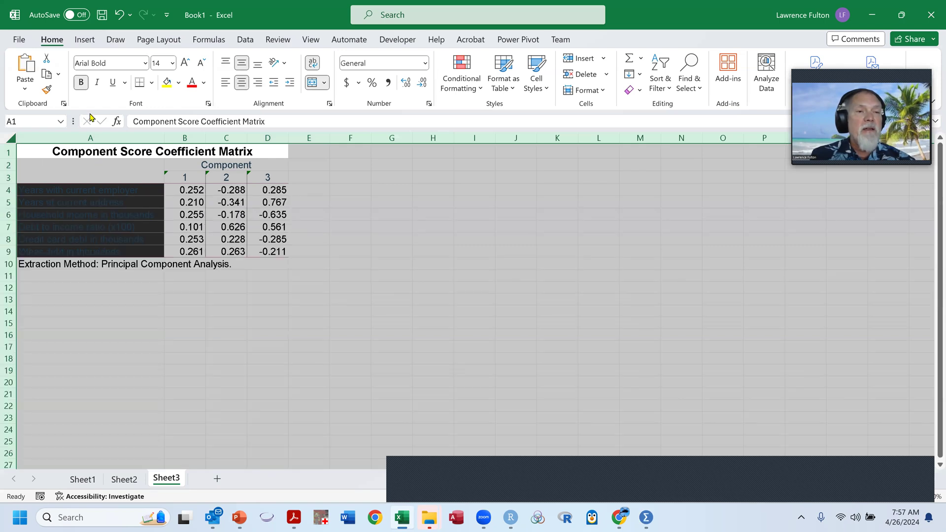
pyautogui.click(90, 138)
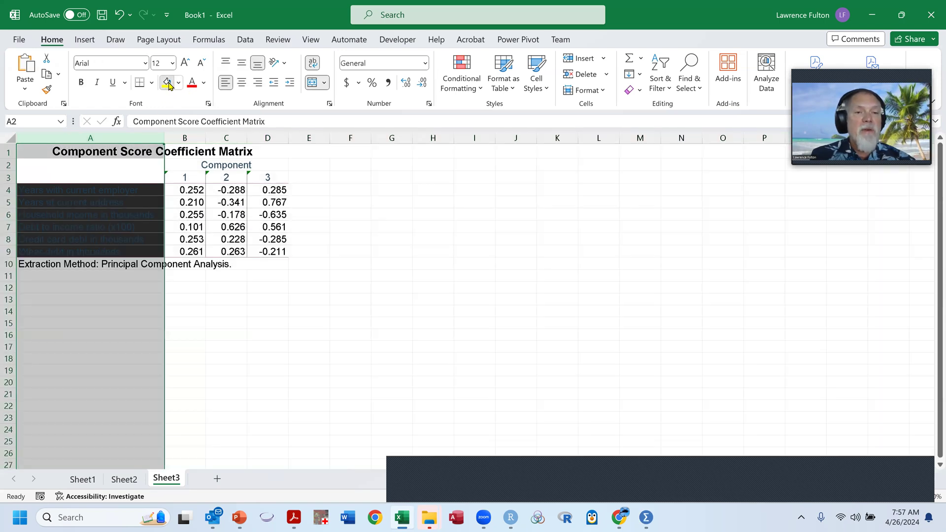
pyautogui.click(167, 83)
pyautogui.click(414, 224)
# Copy the component 1 coefficients in B4:B9, switch to the SPSS Data Editor and start computing a variable named Factor1.
pyautogui.moveTo(193, 191); pyautogui.dragTo(192, 250)
pyautogui.hotkey('ctrl', 'c')
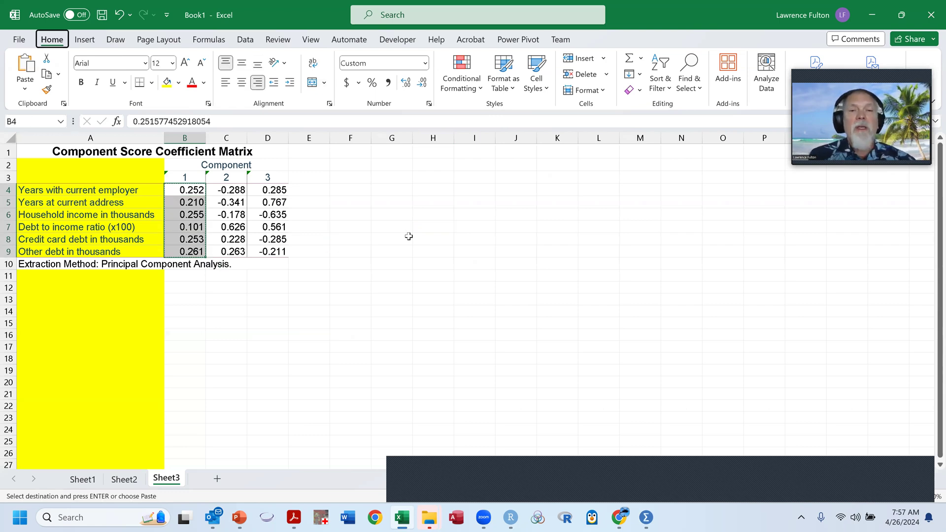
pyautogui.hotkey('alt', 'Tab')
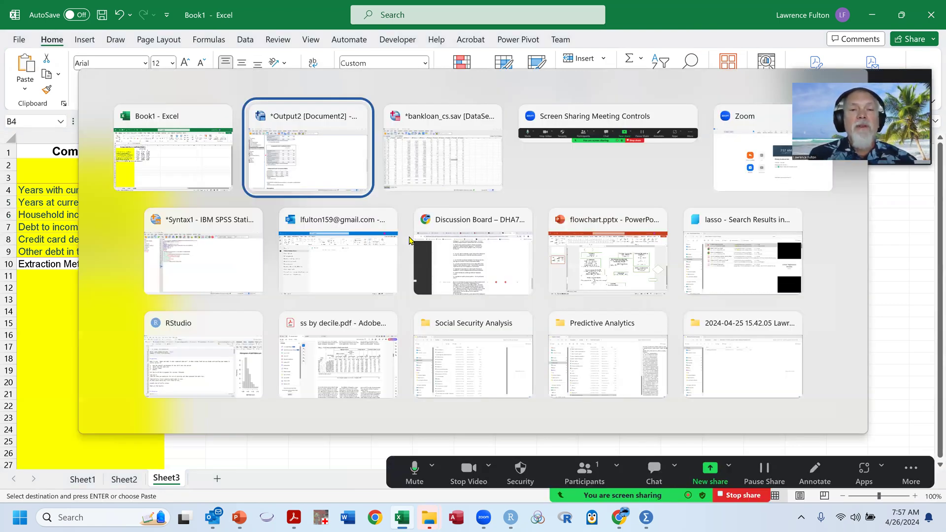
pyautogui.hotkey('alt', 'Tab')
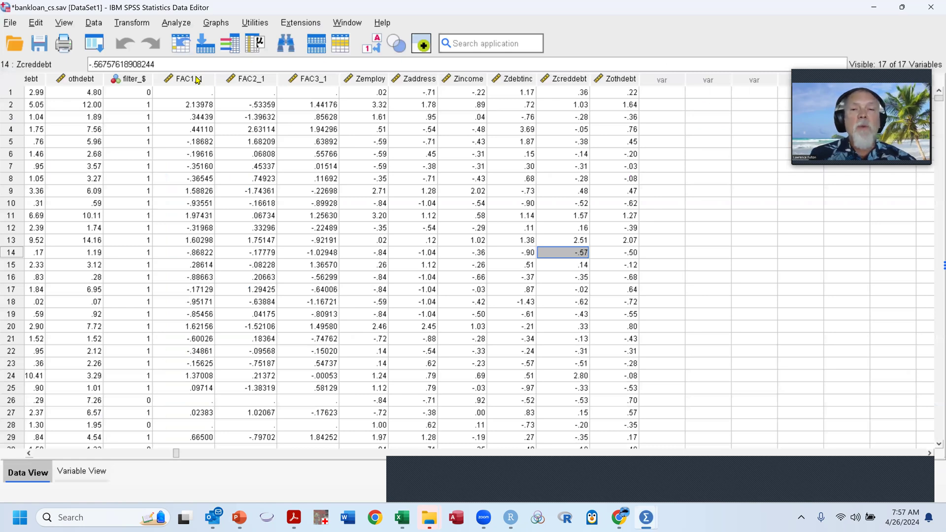
pyautogui.click(139, 23)
pyautogui.click(148, 41)
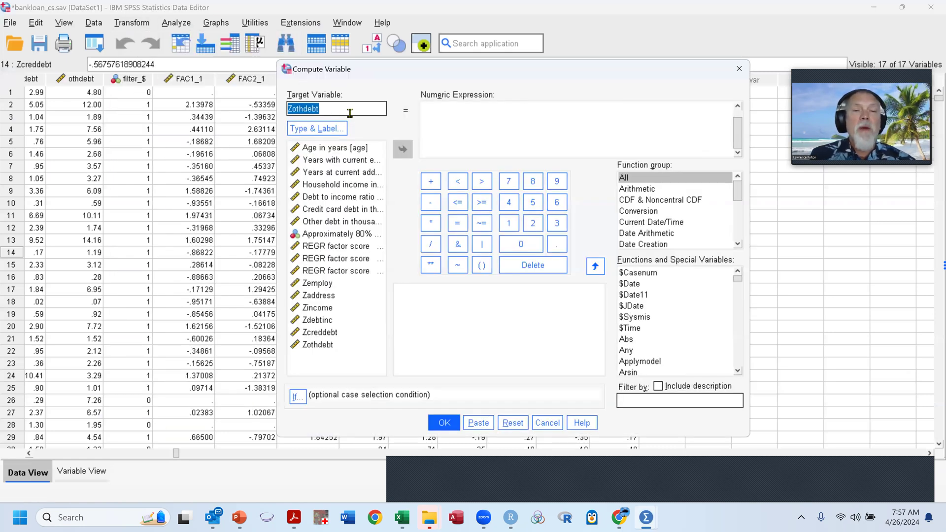
pyautogui.write('Factor1')
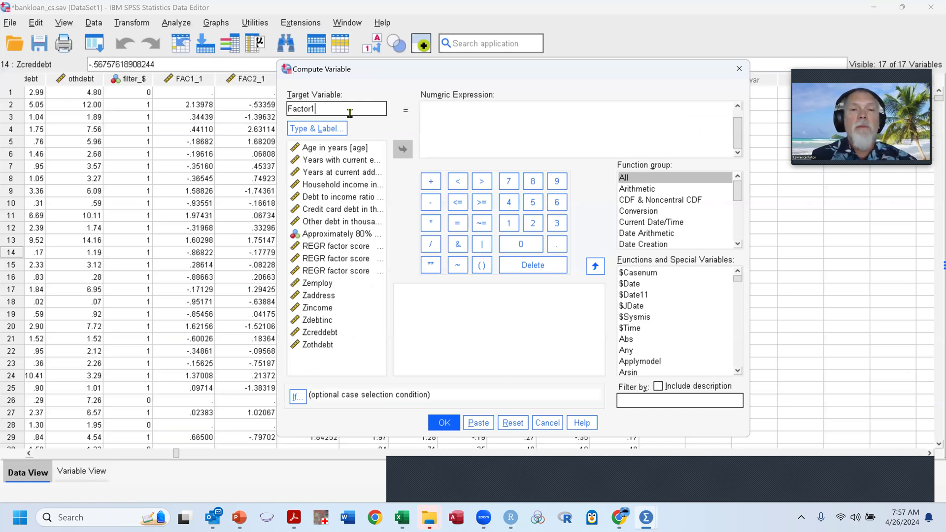
# Paste the six component 1 coefficients into the numeric expression and remove the leftover content above them.
pyautogui.click(472, 119)
pyautogui.hotkey('ctrl', 'v')
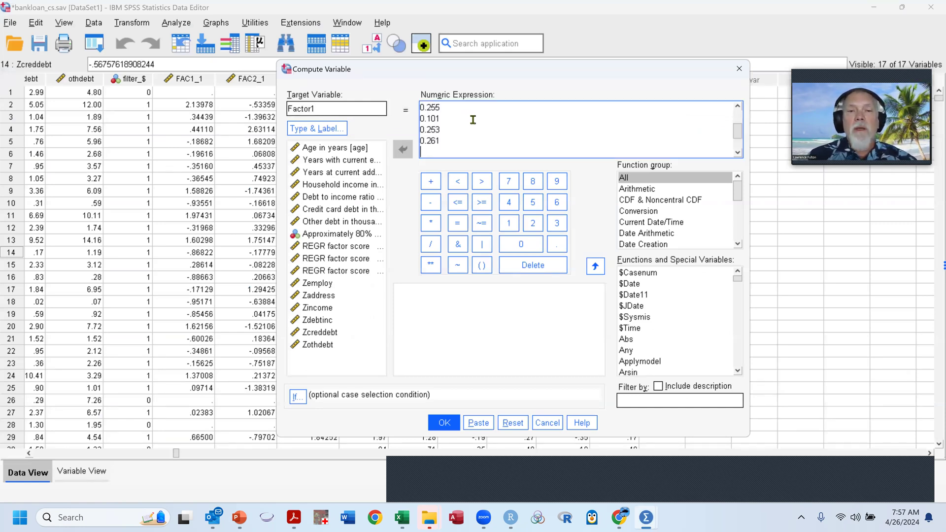
pyautogui.scroll(2, 486, 144)
pyautogui.moveTo(527, 109); pyautogui.dragTo(410, 106)
pyautogui.press('Delete')
pyautogui.press('Delete')
pyautogui.press('Delete')
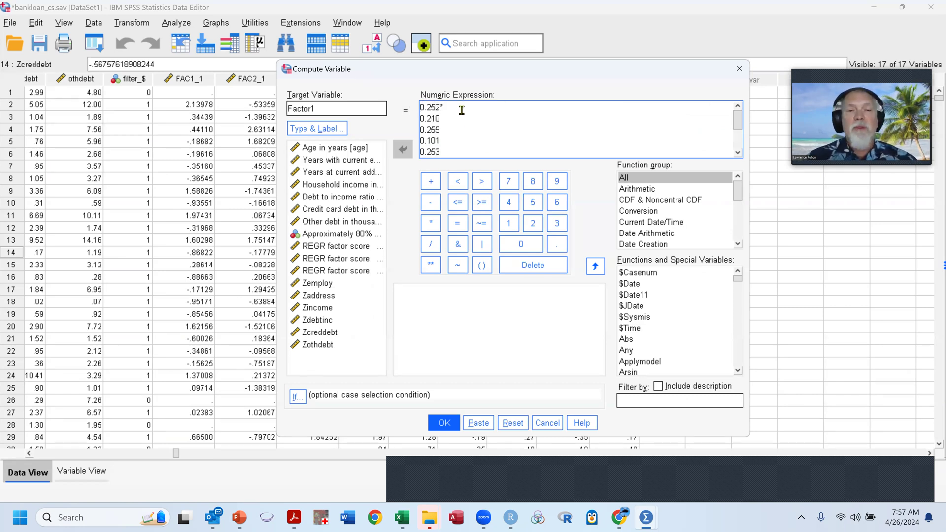
# Build the first weighted terms of the expression as 0.252*Zemploy+0.210*Zaddress+0.255*Zincome+.
pyautogui.doubleClick(330, 287)
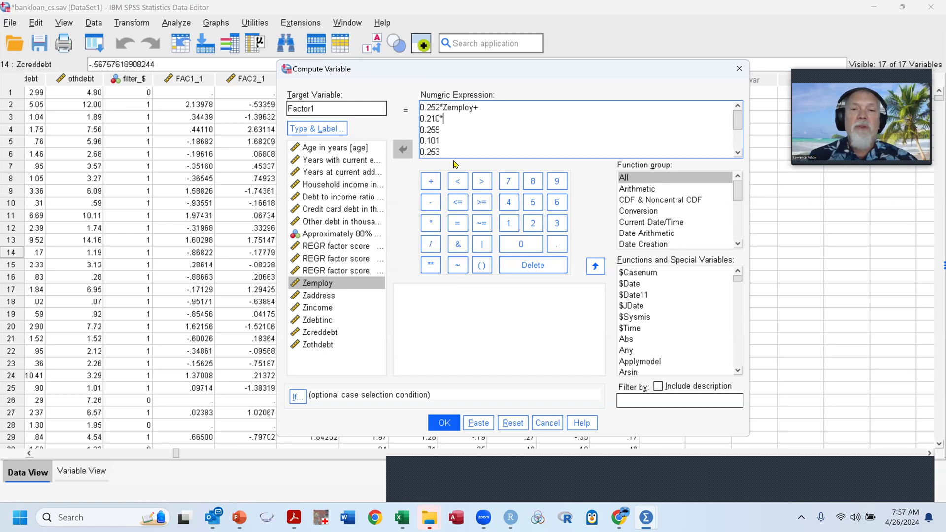
pyautogui.doubleClick(328, 296)
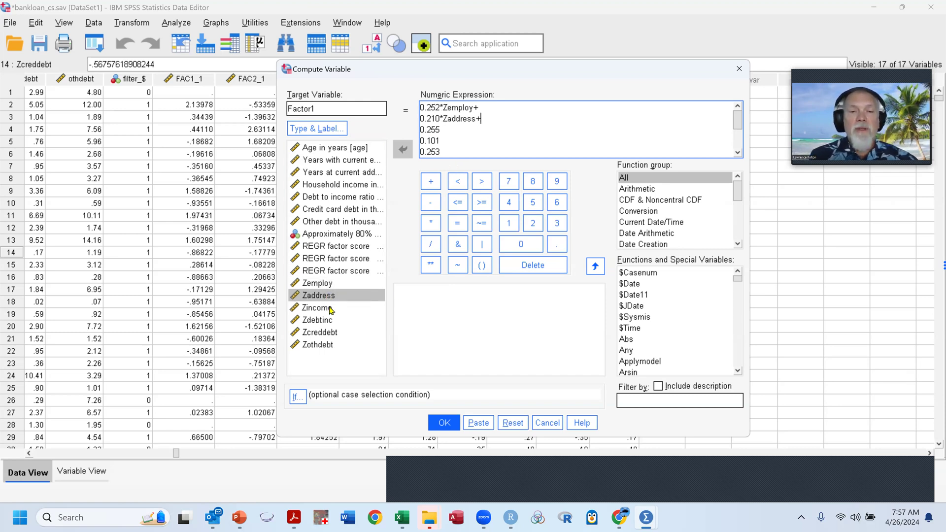
pyautogui.click(448, 129)
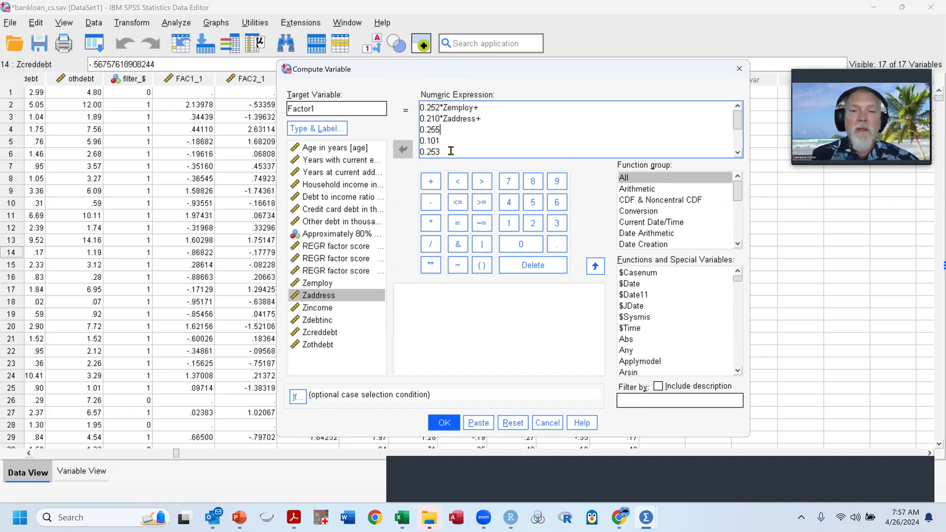
pyautogui.doubleClick(331, 310)
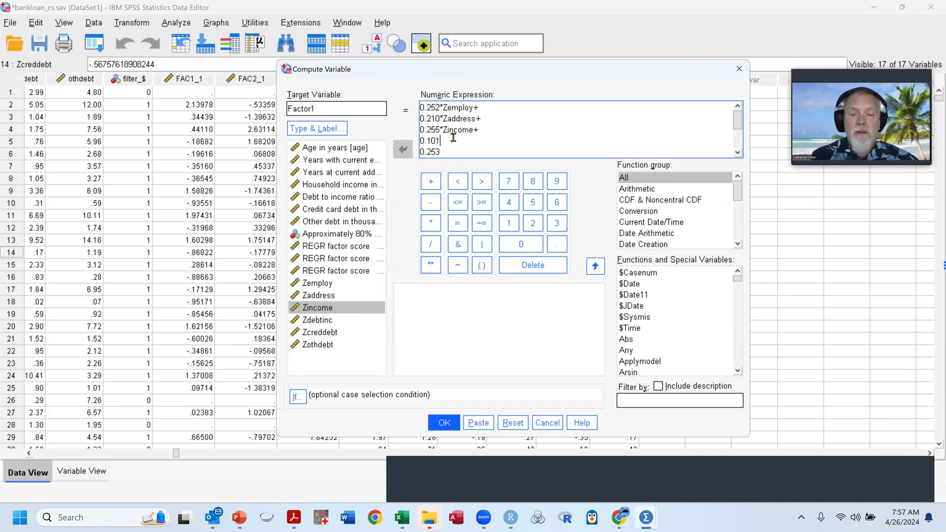
# Complete the expression with the terms 0.101*Zdebtinc+0.253*Zcreddebt+0.261*Zothdebt.
pyautogui.doubleClick(337, 320)
pyautogui.click(480, 140)
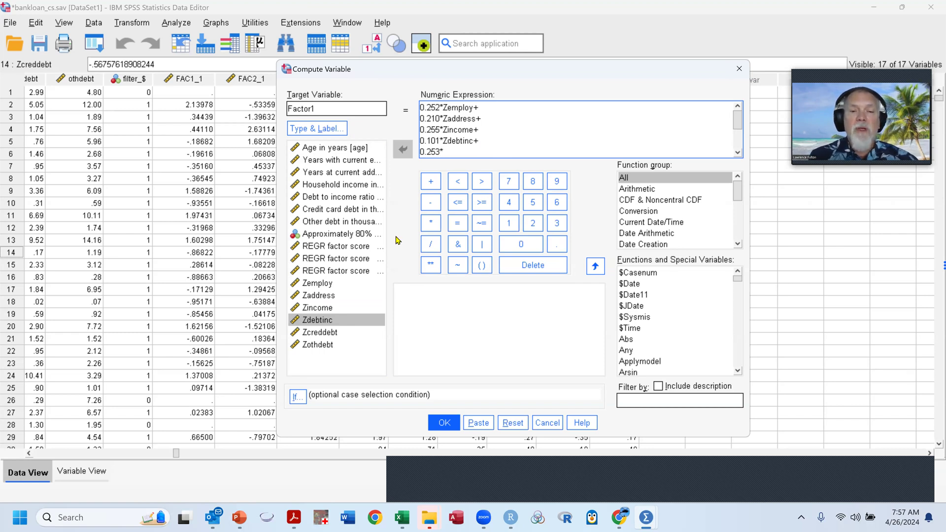
pyautogui.doubleClick(334, 332)
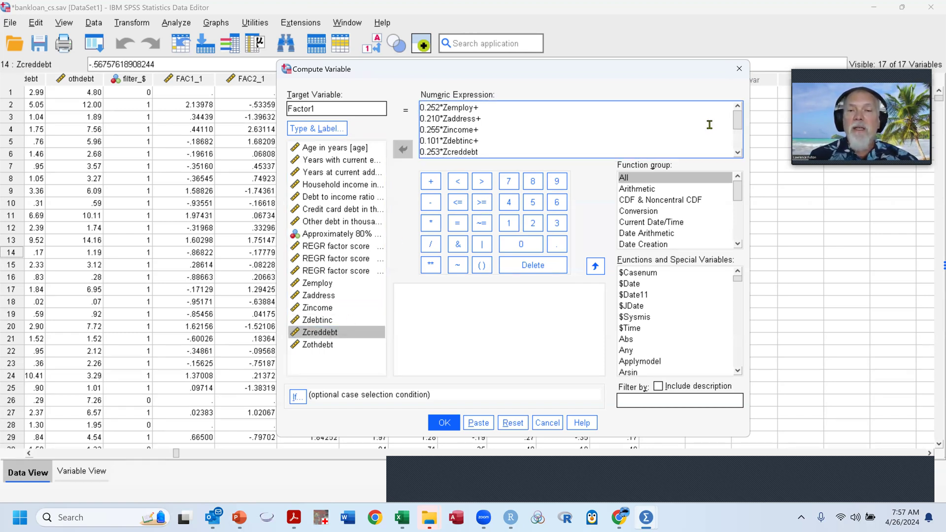
pyautogui.write('+')
pyautogui.press('Return')
pyautogui.write('0.261')
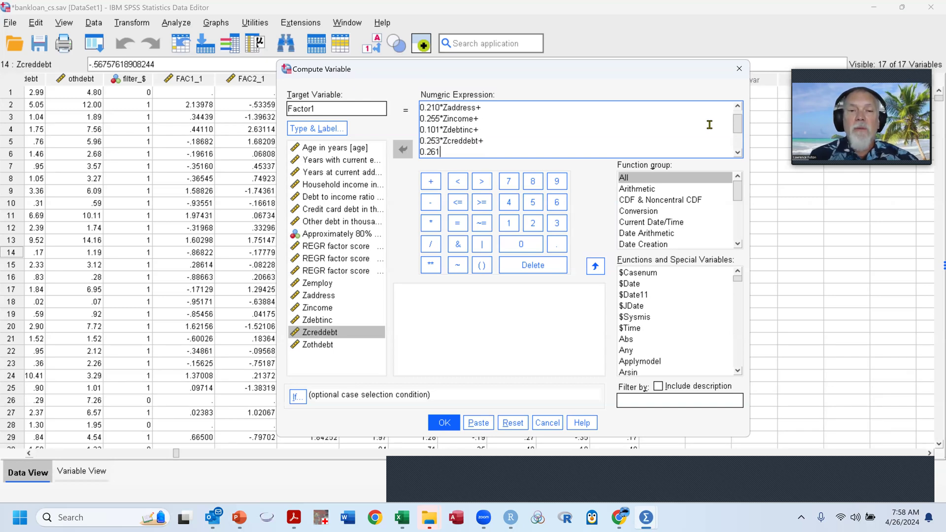
pyautogui.write('*')
pyautogui.doubleClick(326, 345)
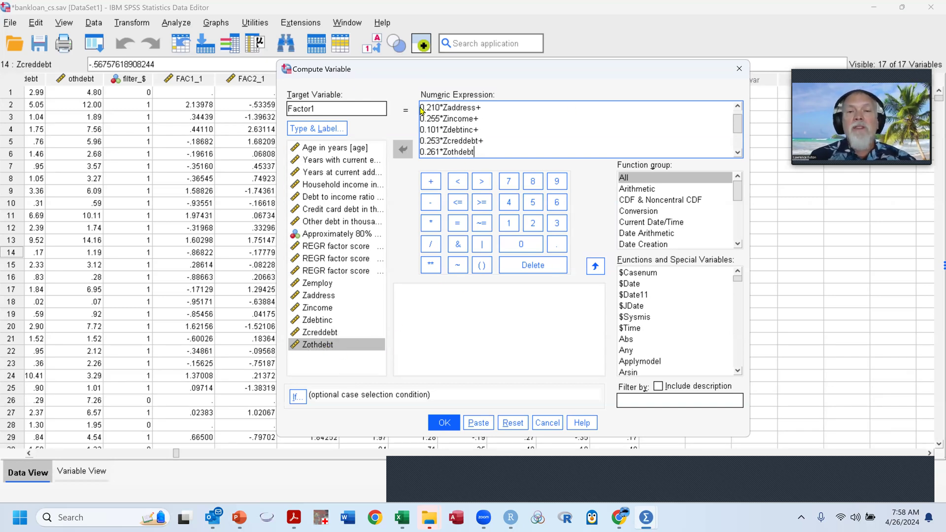
# Check the start of the expression, compute Factor1 and return to the data to compare it with FAC1_1.
pyautogui.scroll(1, 517, 135)
pyautogui.click(451, 422)
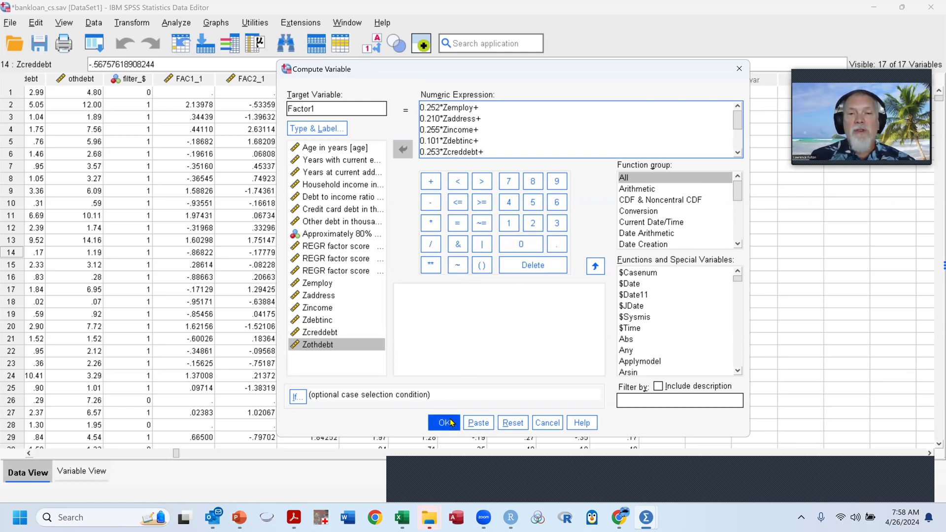
pyautogui.hotkey('alt', 'Tab')
pyautogui.click(588, 250)
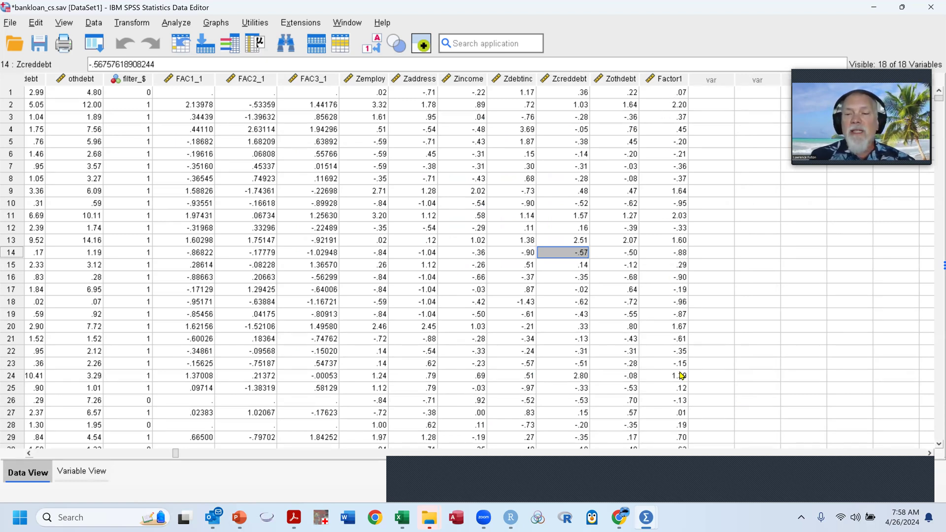
# Compare the Factor1 scores with FAC1_1 further down the cases and cut the FAC1_1 variable from the dataset.
pyautogui.scroll(-1, 681, 406)
pyautogui.scroll(1, 680, 406)
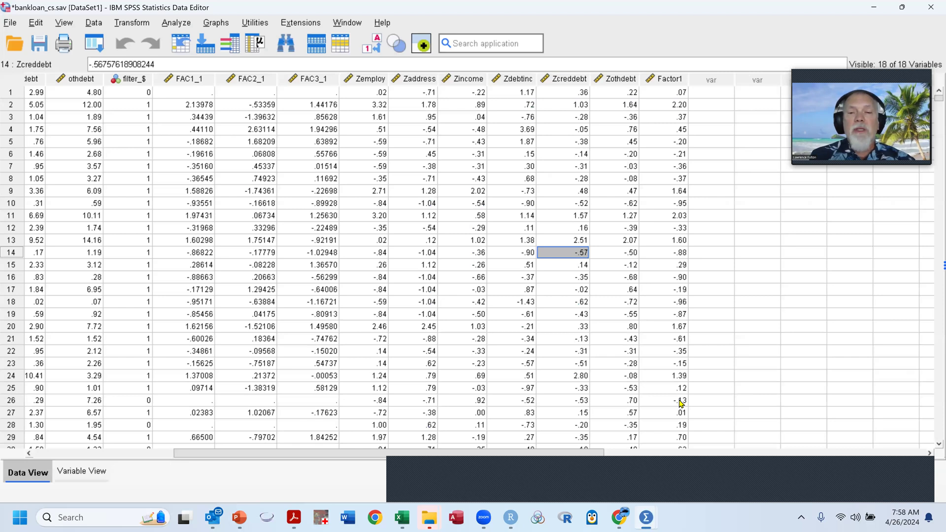
pyautogui.scroll(-4, 680, 404)
pyautogui.scroll(-8, 681, 402)
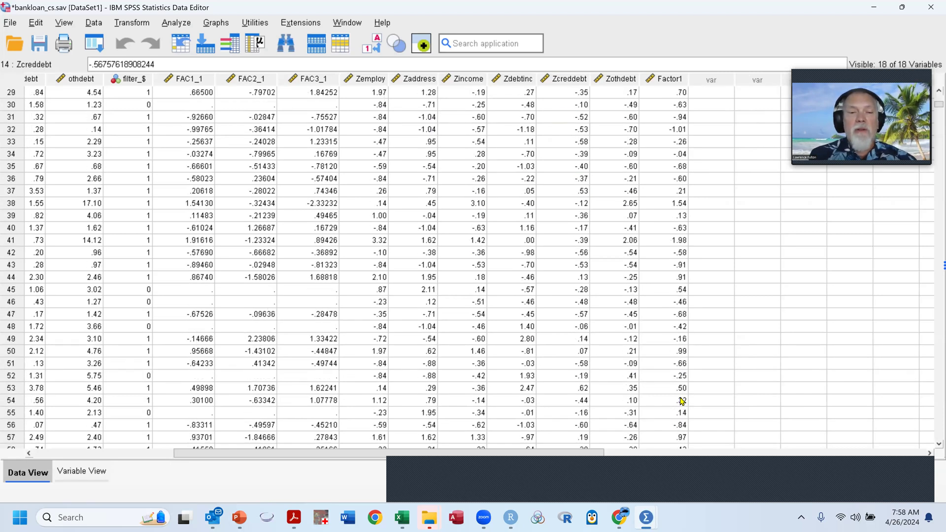
pyautogui.scroll(9, 680, 325)
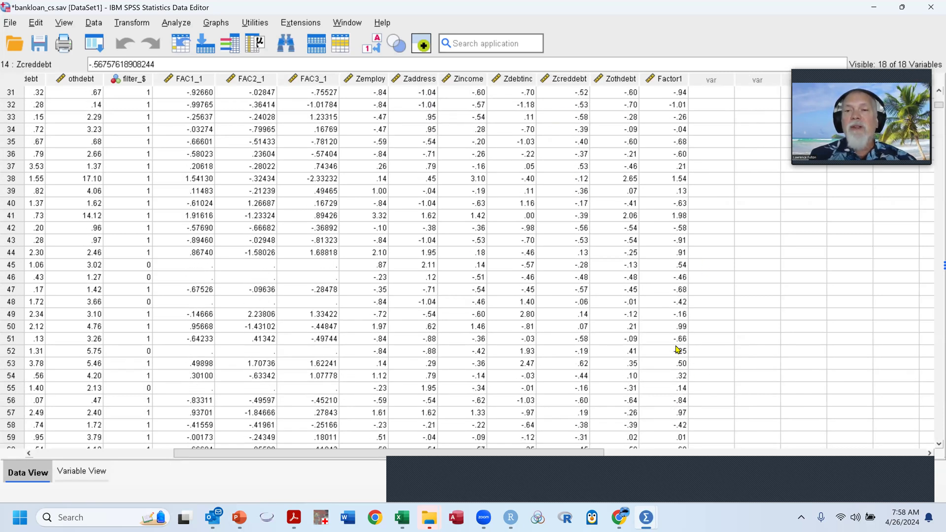
pyautogui.scroll(3, 673, 314)
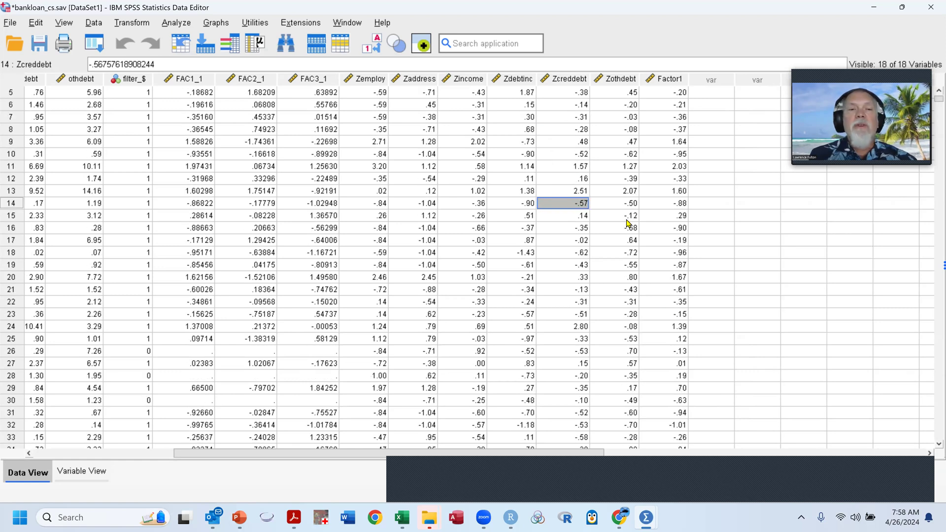
pyautogui.click(202, 81)
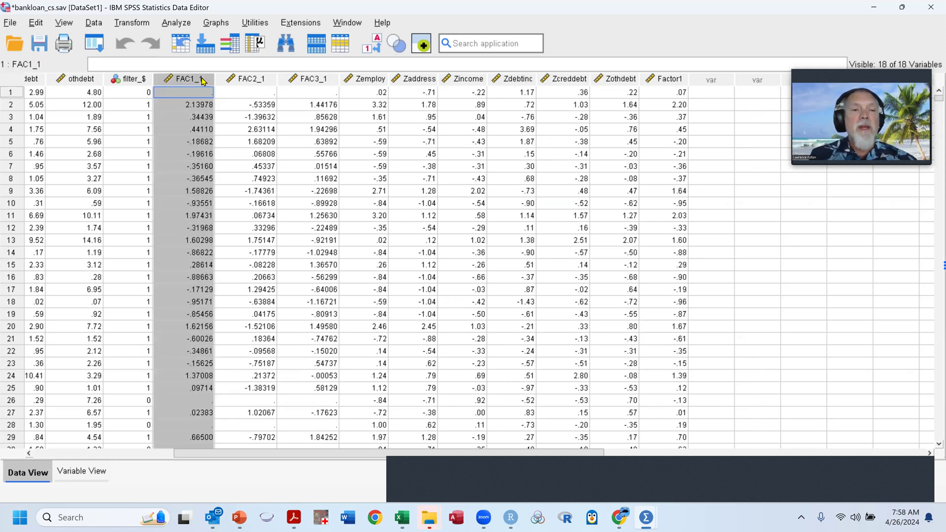
pyautogui.rightClick(202, 80)
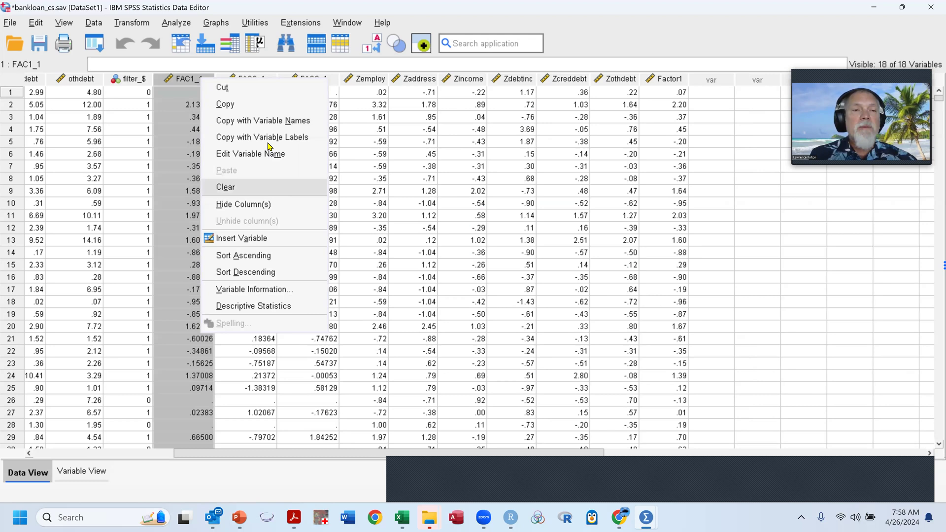
pyautogui.click(222, 88)
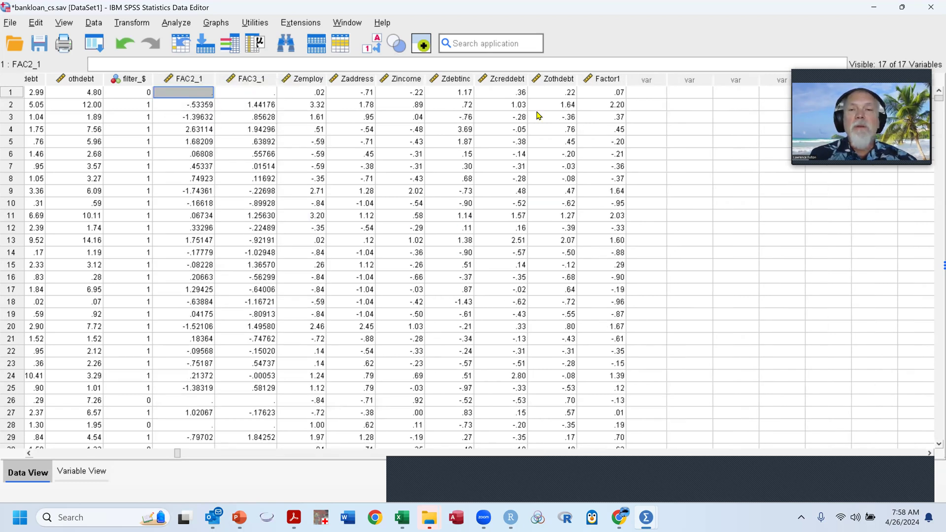
# Start a new variable computation with Factor2 as the target, reusing the previous weighted expression.
pyautogui.click(134, 23)
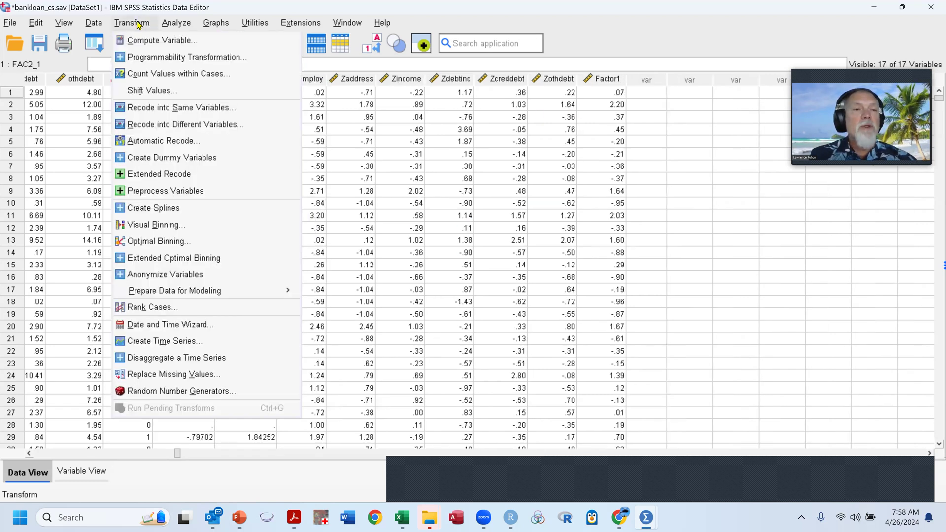
pyautogui.click(169, 41)
pyautogui.click(329, 111)
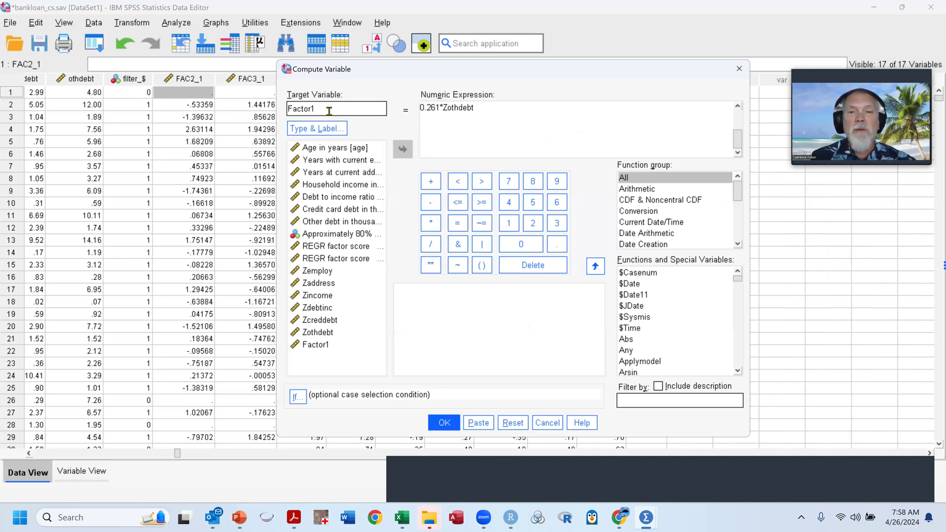
pyautogui.press('BackSpace')
pyautogui.write('2')
pyautogui.scroll(2, 549, 132)
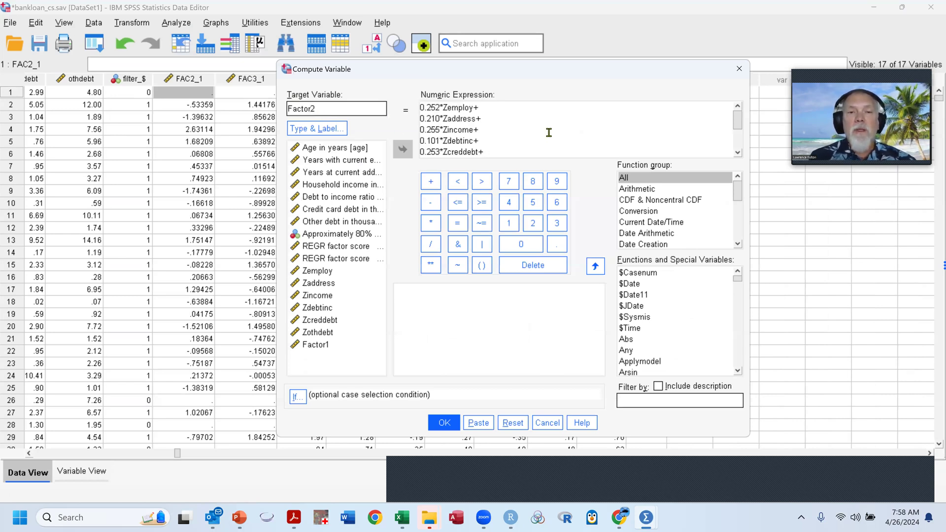
# Look up the component 2 coefficients in the Excel workbook Book1 and set the Zemploy coefficient to -.288 in the SPSS expression.
pyautogui.hotkey('alt', 'Tab')
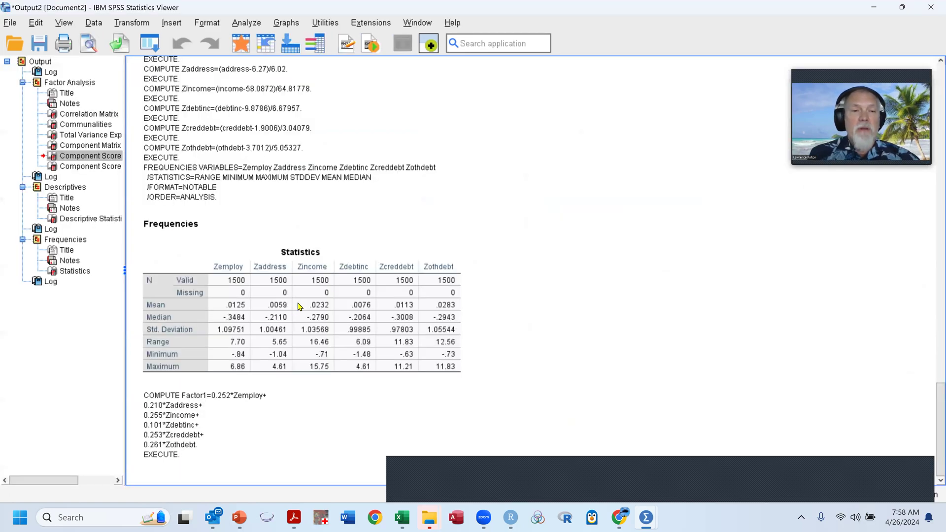
pyautogui.scroll(5, 339, 275)
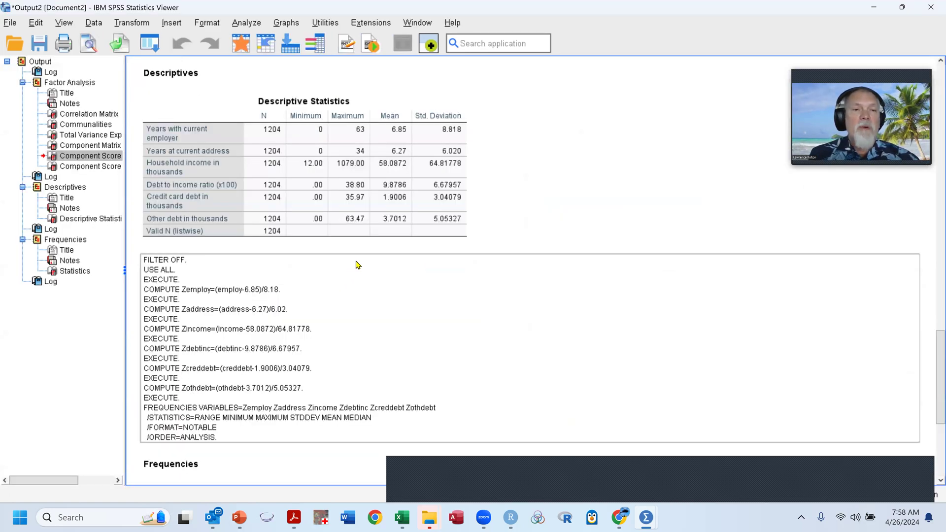
pyautogui.scroll(5, 354, 264)
pyautogui.hotkey('alt', 'Tab')
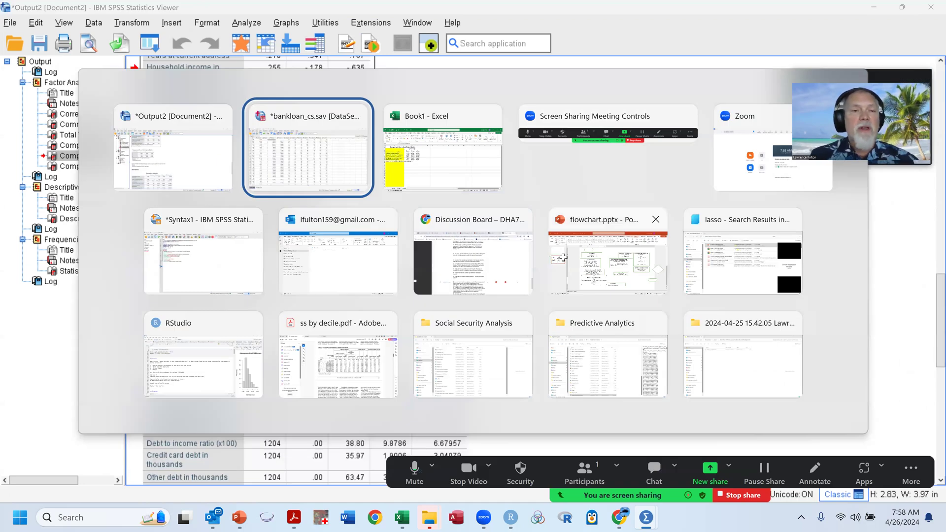
pyautogui.hotkey('alt', 'Tab')
pyautogui.moveTo(233, 190); pyautogui.dragTo(246, 247)
pyautogui.click(241, 192)
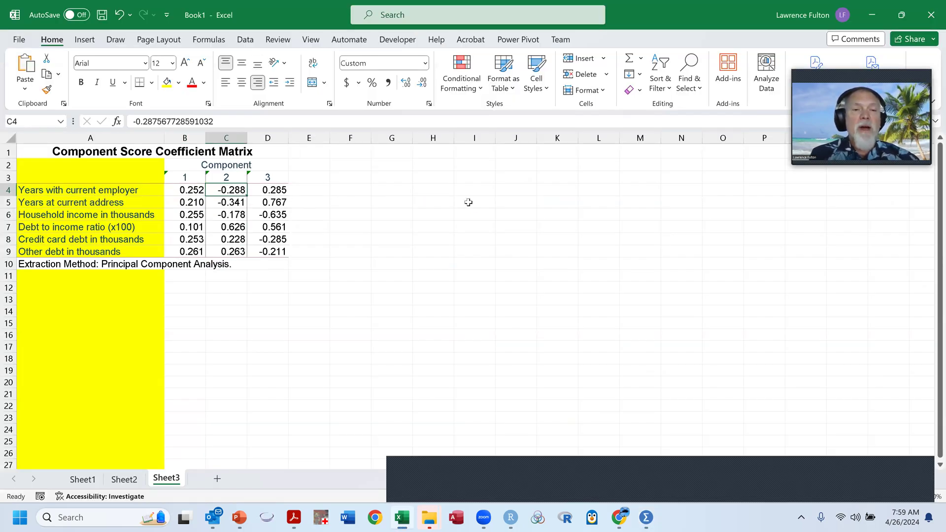
pyautogui.hotkey('alt', 'Tab')
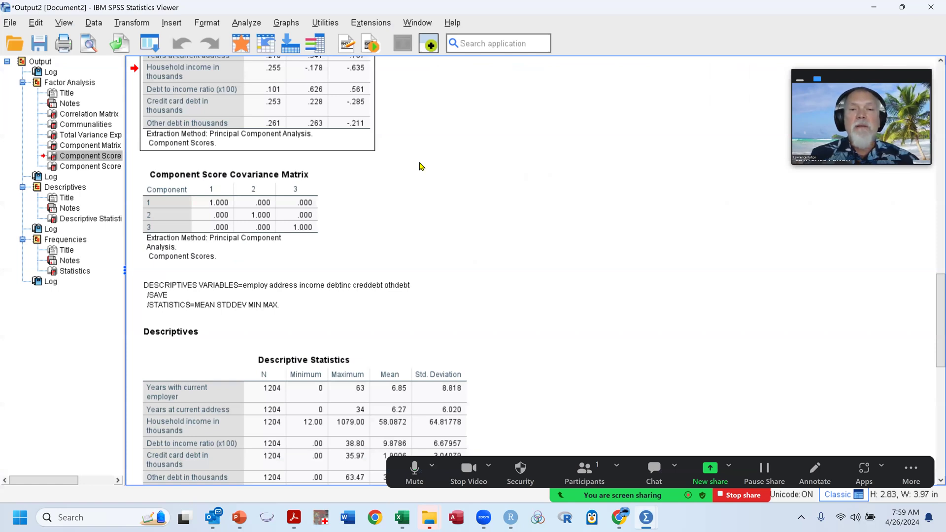
pyautogui.hotkey('alt', 'Tab')
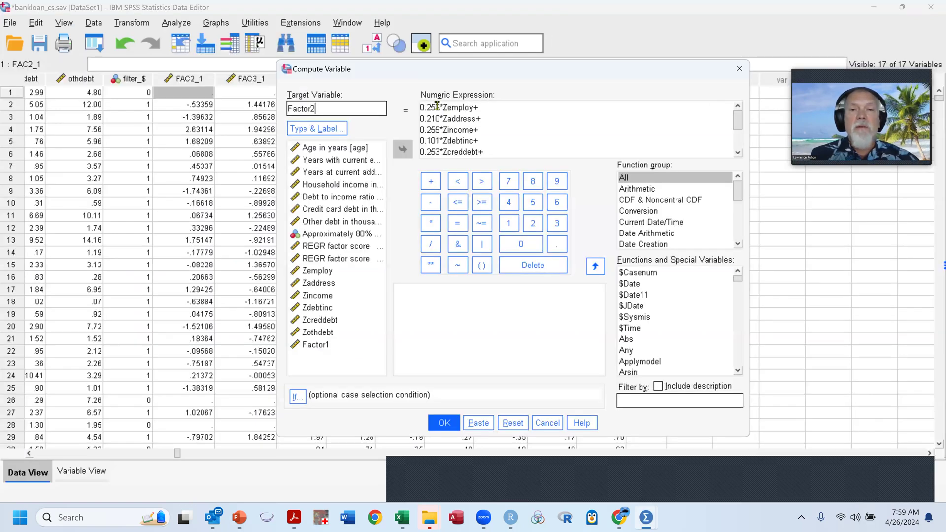
pyautogui.doubleClick(412, 108)
pyautogui.write('-.288')
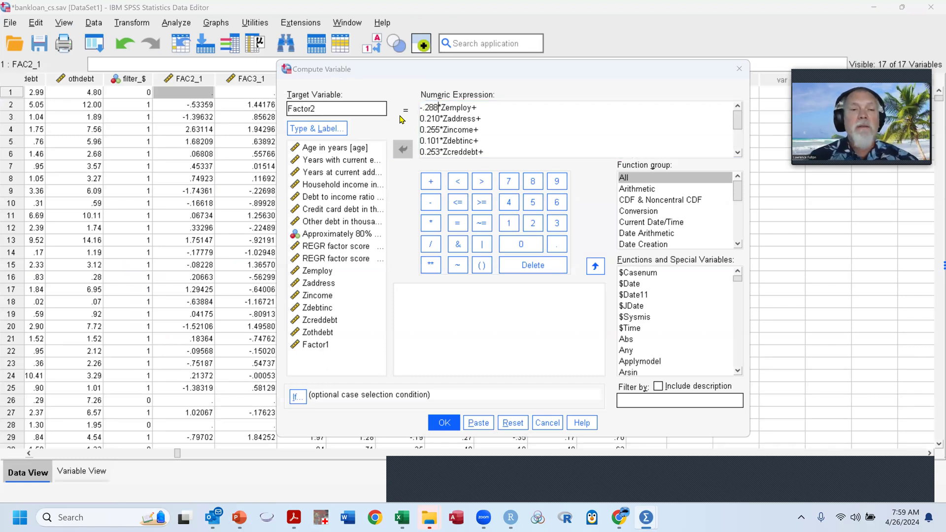
# Check the component 2 coefficient for years at current address in Excel and set the Zaddress coefficient to -.341 in SPSS.
pyautogui.hotkey('alt', 'Tab')
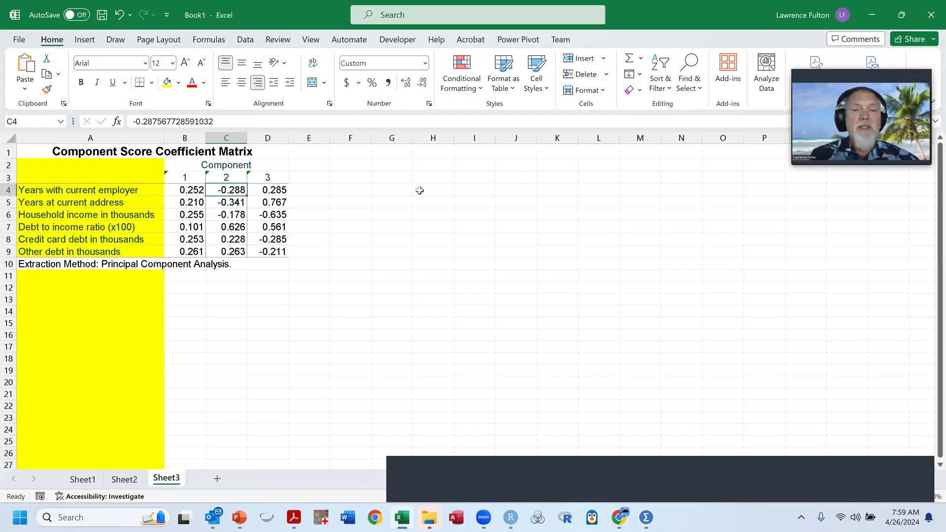
pyautogui.hotkey('alt', 'Tab')
pyautogui.moveTo(436, 120); pyautogui.dragTo(401, 125)
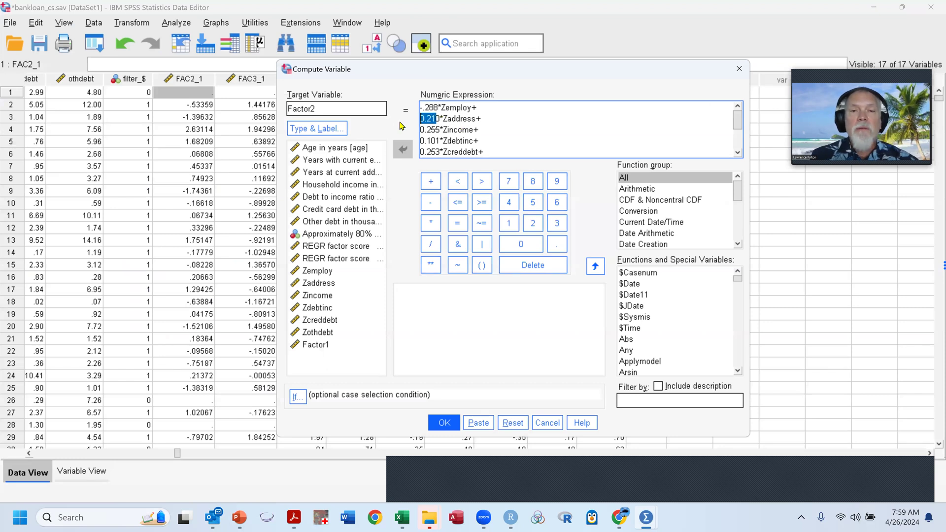
pyautogui.write('-.')
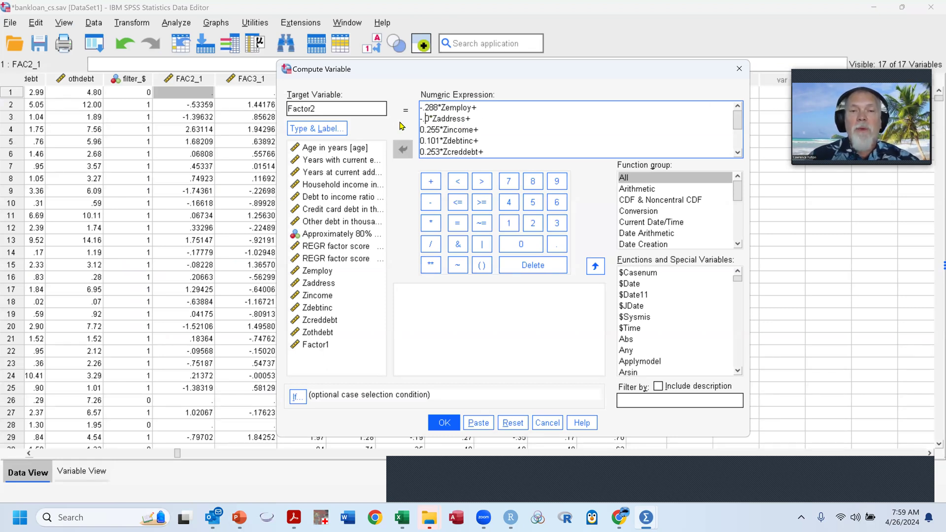
pyautogui.write('341')
pyautogui.press('Delete')
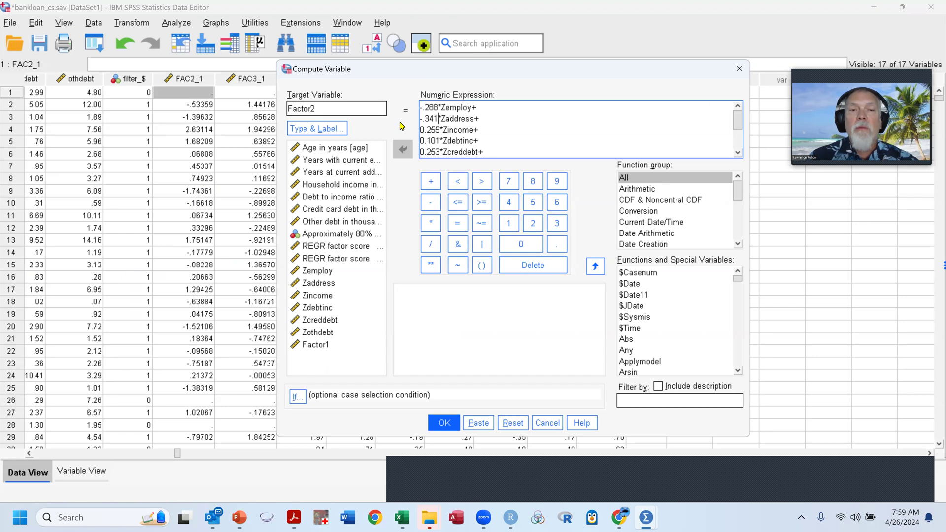
# Look up the component 2 coefficient for household income in Excel and set the Zincome coefficient to -.178 in SPSS.
pyautogui.hotkey('alt', 'Tab')
pyautogui.click(235, 216)
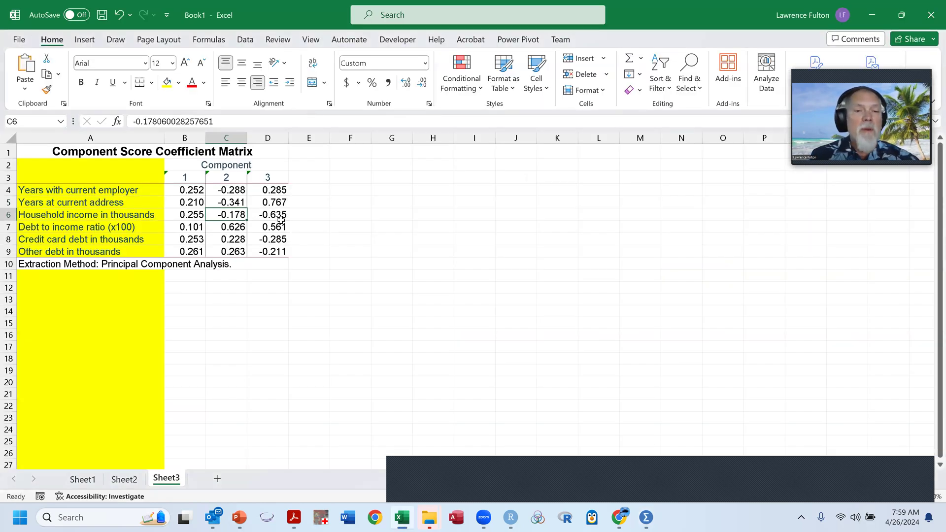
pyautogui.hotkey('alt', 'Tab')
pyautogui.hotkey('alt', 'Tab')
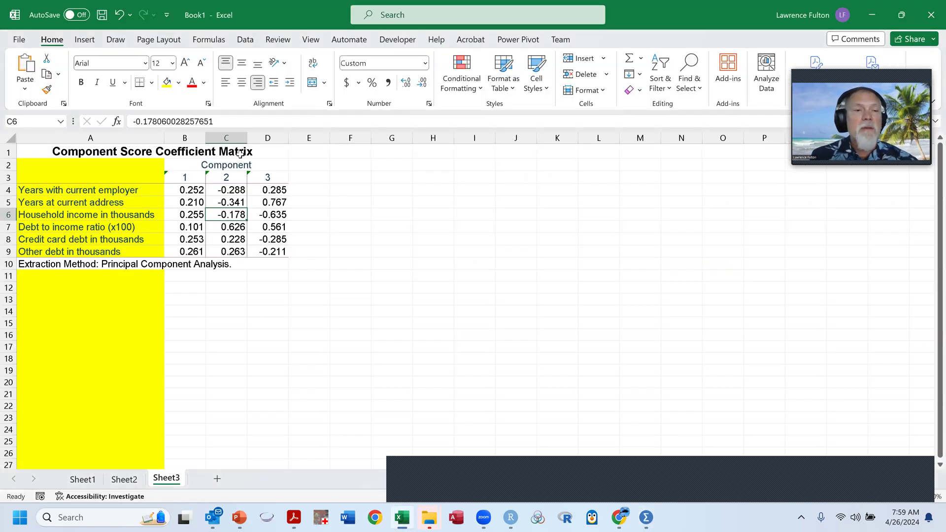
pyautogui.moveTo(134, 121); pyautogui.dragTo(230, 120)
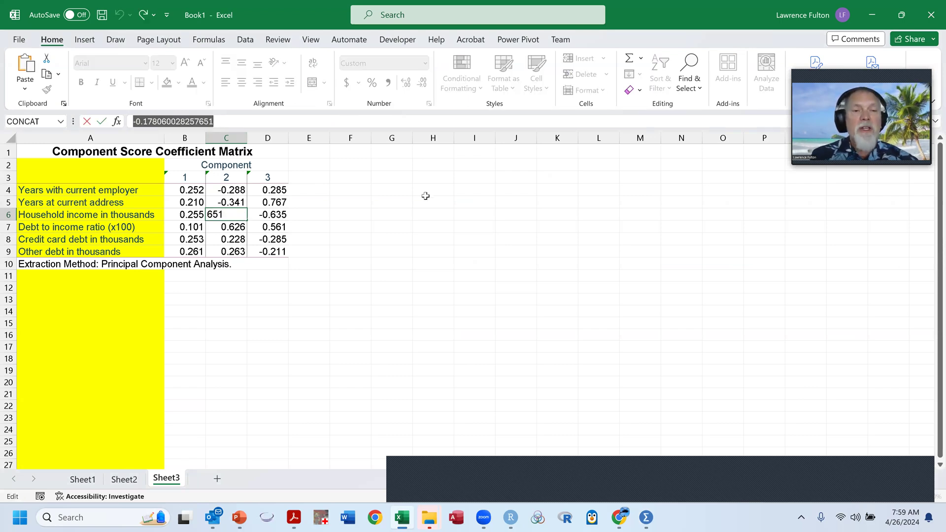
pyautogui.press('Escape')
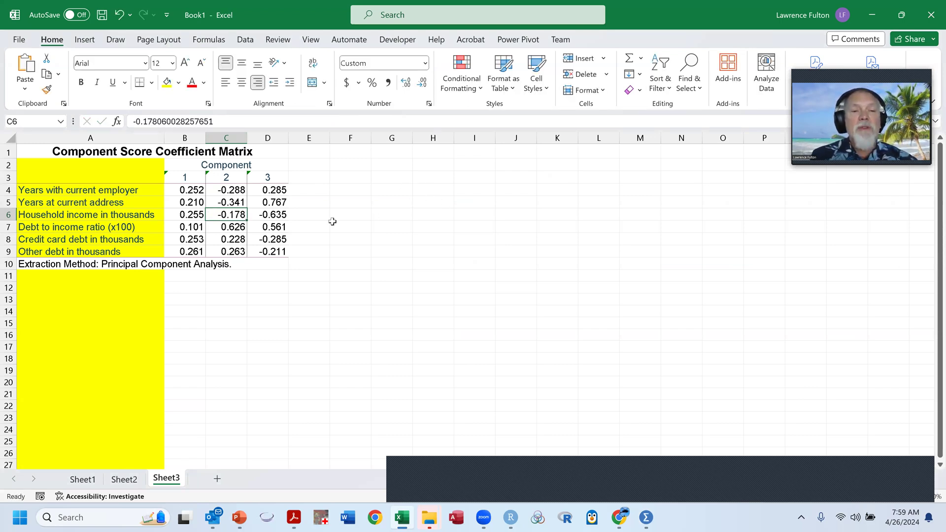
pyautogui.hotkey('alt', 'Tab')
pyautogui.moveTo(440, 129); pyautogui.dragTo(409, 131)
pyautogui.write('-.178*Zincome+')
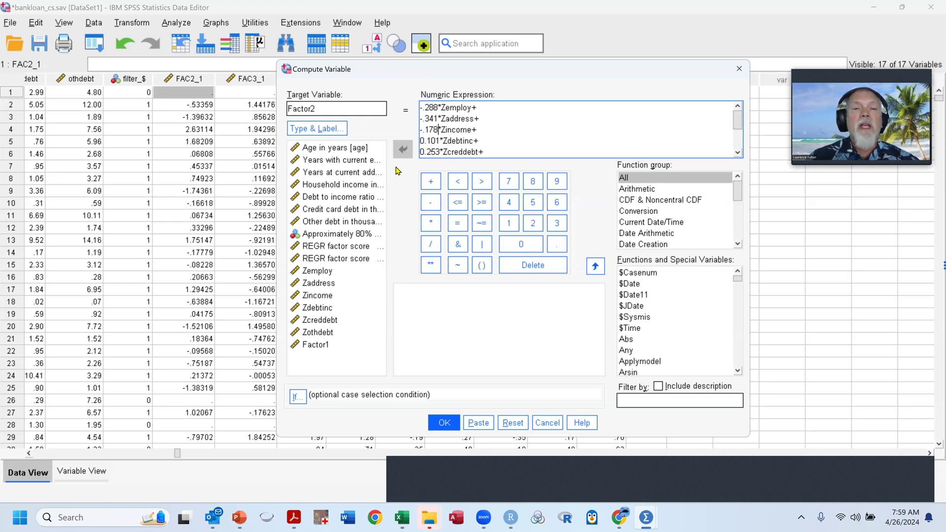
# Look up the component 2 coefficient for debt to income ratio in Excel and set the Zdebtinc coefficient to .626 in SPSS.
pyautogui.hotkey('alt', 'Tab')
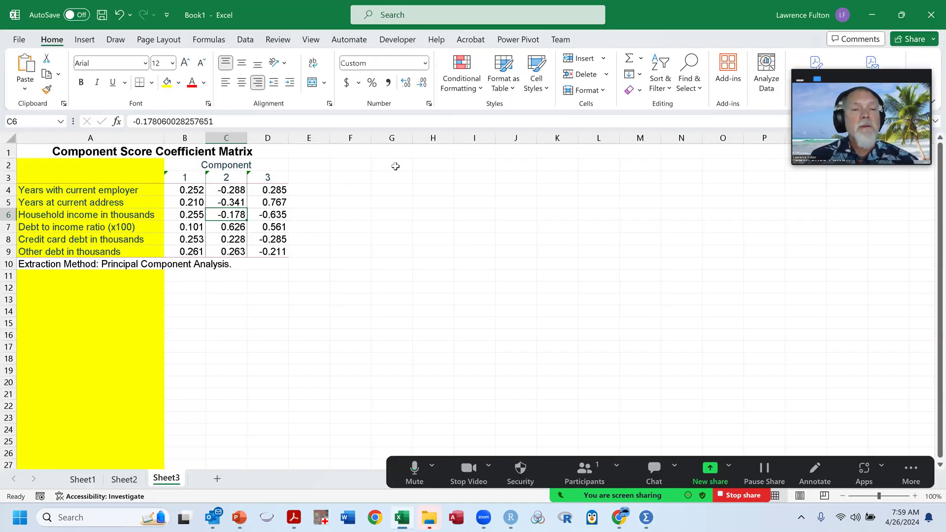
pyautogui.press('Down')
pyautogui.hotkey('alt', 'Tab')
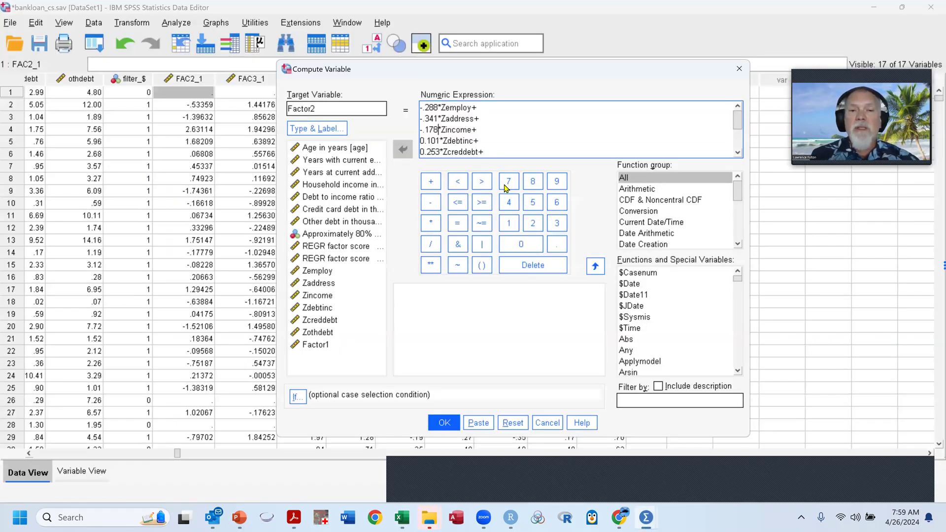
pyautogui.moveTo(437, 141); pyautogui.dragTo(414, 144)
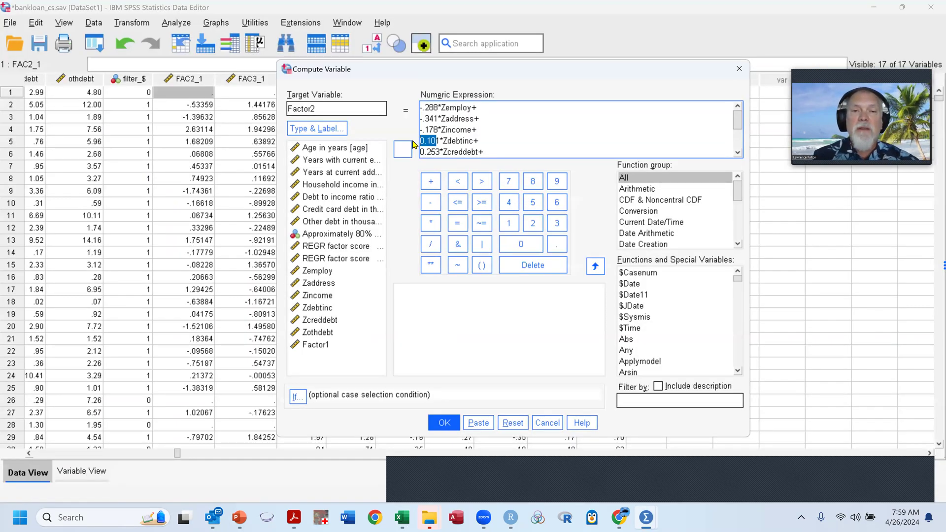
pyautogui.write('.626')
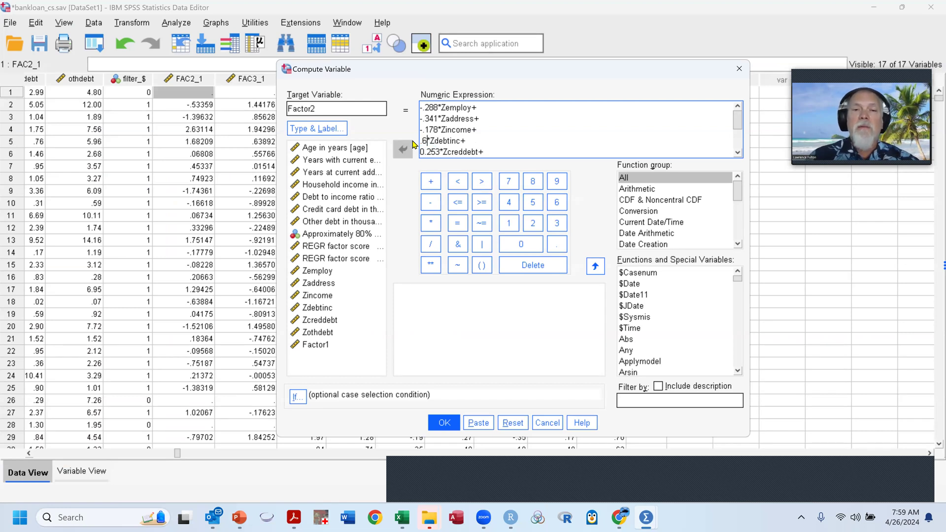
pyautogui.press('Delete')
# Check the component 2 coefficient for credit card debt in Excel and set the Zcreddebt coefficient to 0.228 in SPSS.
pyautogui.hotkey('alt', 'Tab')
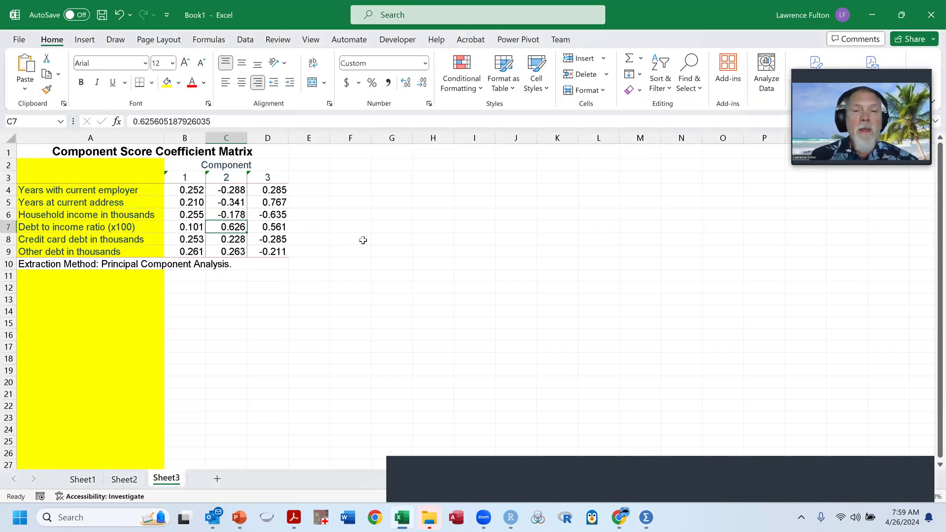
pyautogui.hotkey('alt', 'Tab')
pyautogui.moveTo(436, 151); pyautogui.dragTo(439, 152)
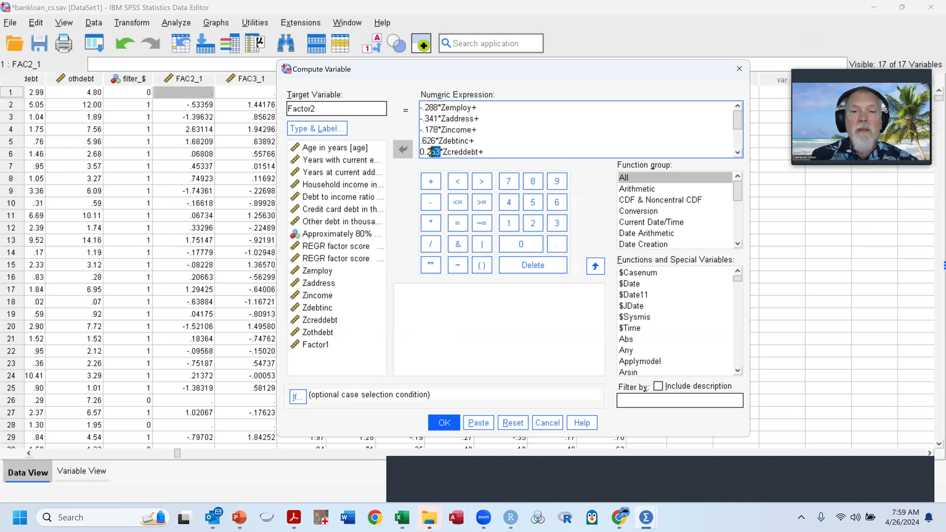
pyautogui.write('28')
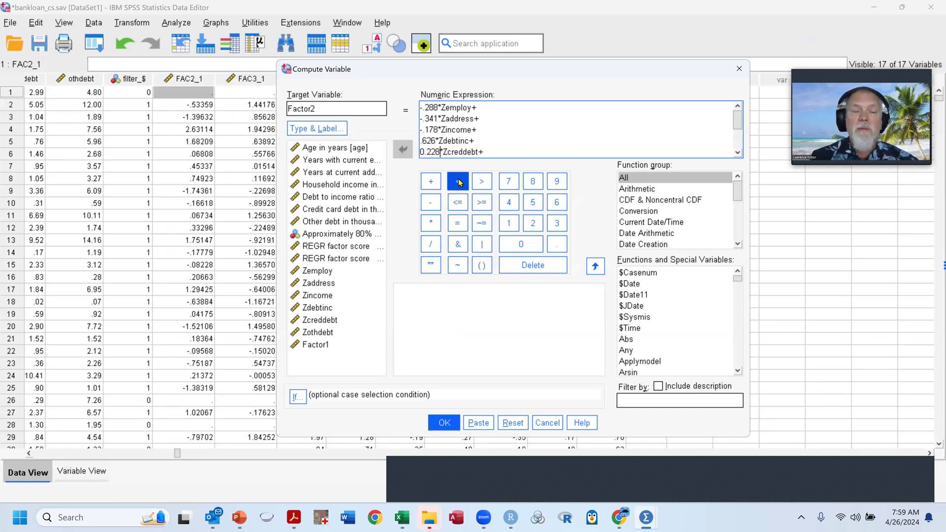
# Check the component 2 coefficient for other debt in Excel and set the Zothdebt coefficient to 0.263 in SPSS.
pyautogui.hotkey('alt', 'Tab')
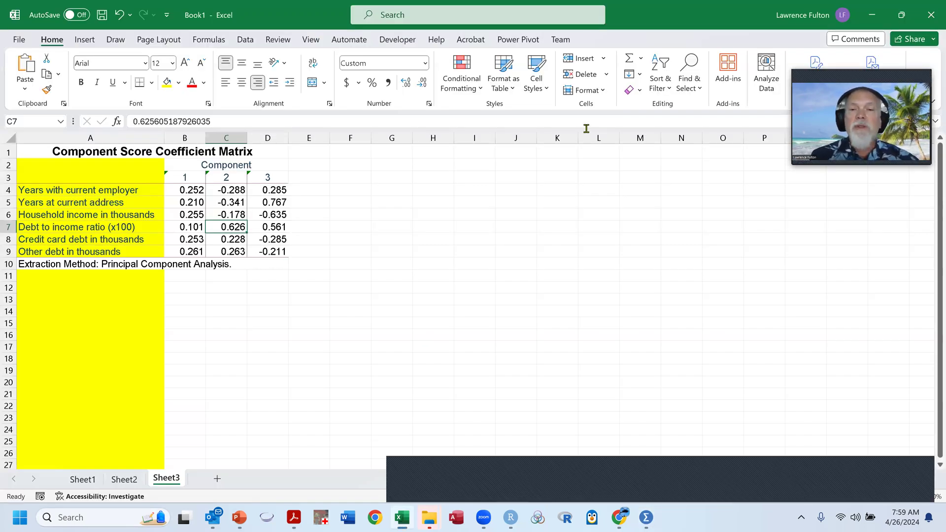
pyautogui.hotkey('alt', 'Tab')
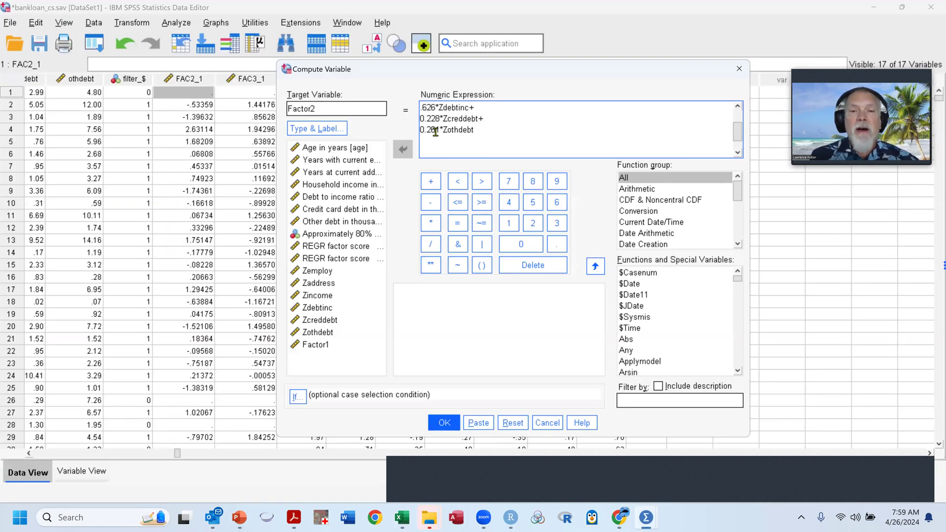
pyautogui.scroll(1, 593, 148)
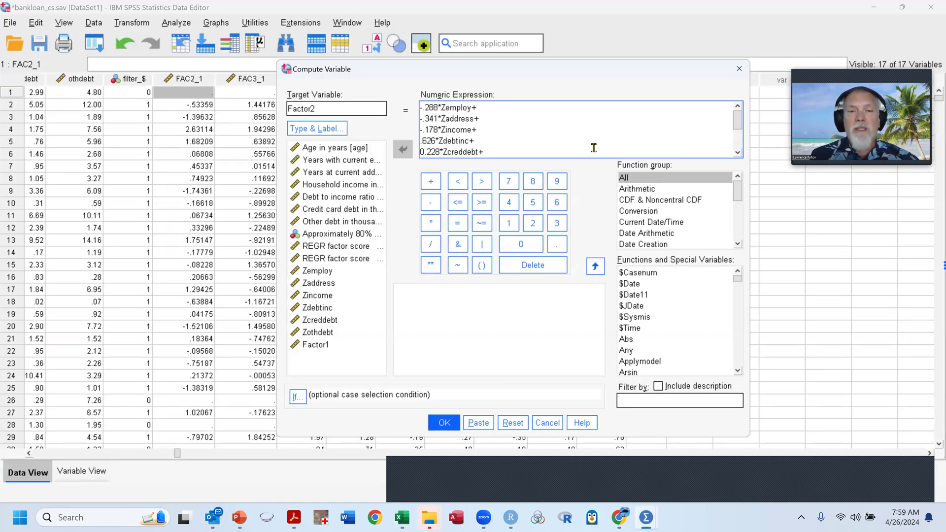
# Copy the unrounded component 2 coefficient for years with current employer from Excel and replace the Zemploy coefficient in SPSS with -0.287567728591032.
pyautogui.hotkey('alt', 'Tab')
pyautogui.click(357, 202)
pyautogui.click(223, 190)
pyautogui.moveTo(221, 122); pyautogui.dragTo(106, 113)
pyautogui.hotkey('ctrl', 'c')
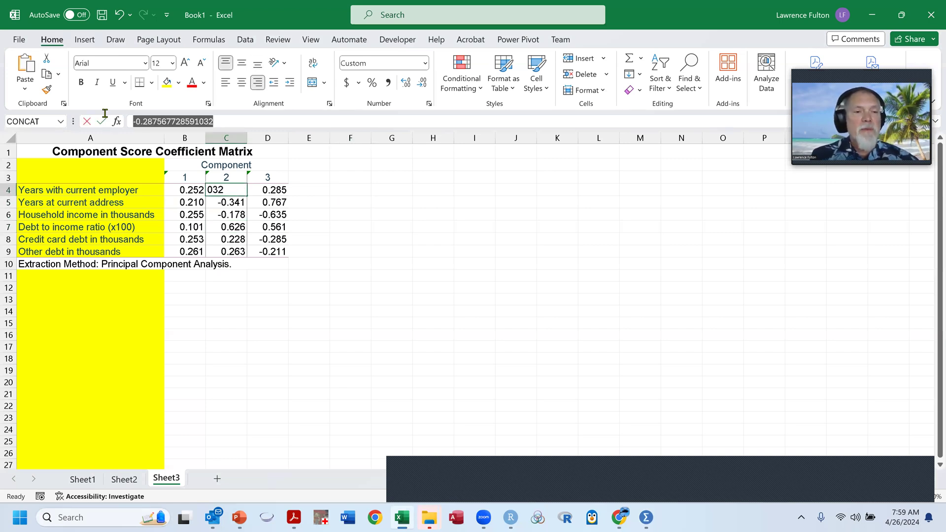
pyautogui.hotkey('alt', 'Tab')
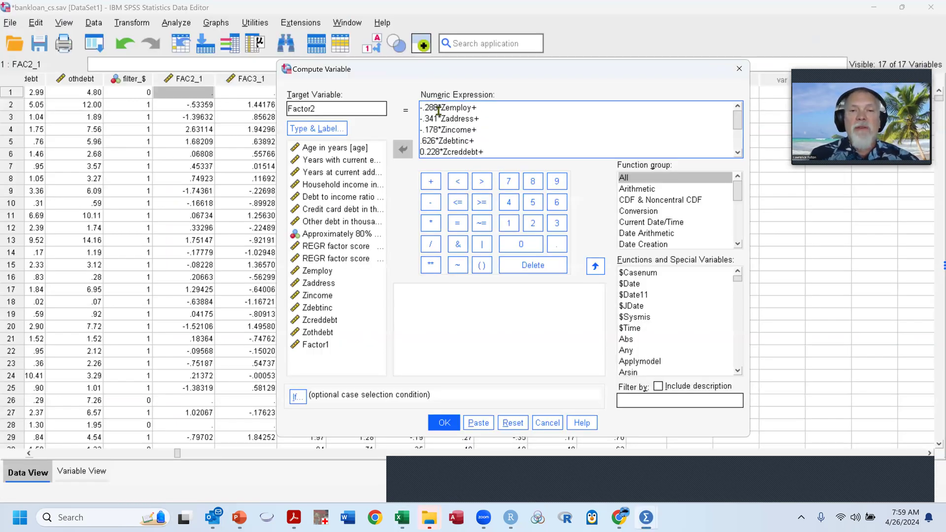
pyautogui.moveTo(438, 108); pyautogui.dragTo(420, 108)
pyautogui.hotkey('ctrl', 'v')
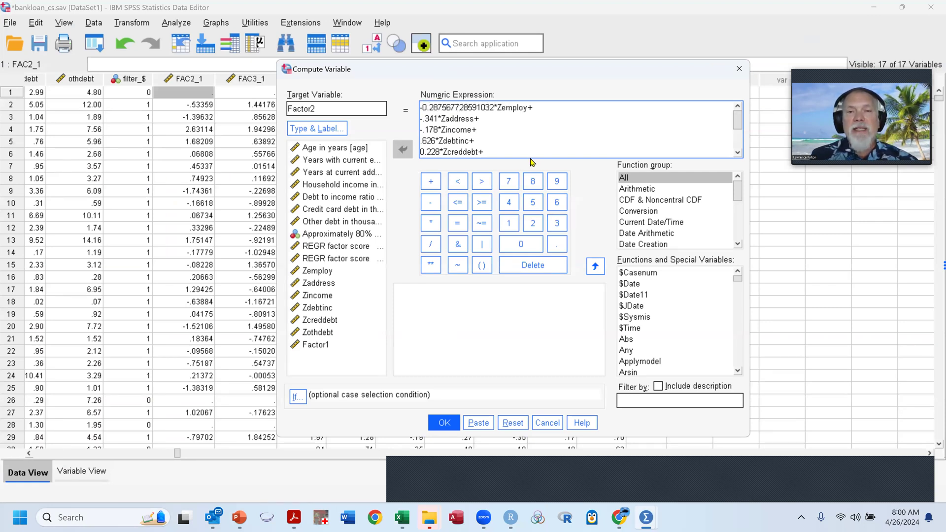
# Copy the unrounded component 2 coefficient for years at current address from Excel and replace the Zaddress coefficient in SPSS with -0.341317641701726.
pyautogui.hotkey('alt', 'Tab')
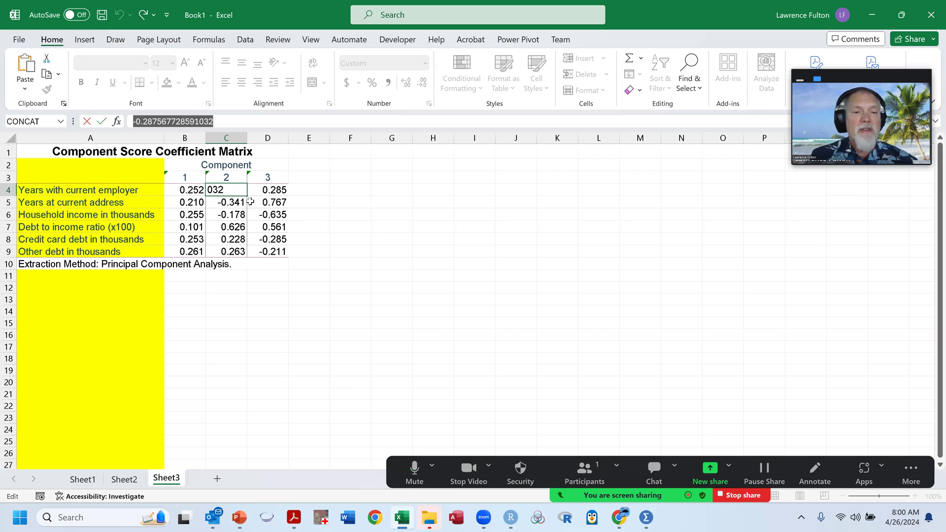
pyautogui.write('=')
pyautogui.press('Right')
pyautogui.press('Right')
pyautogui.press('Right')
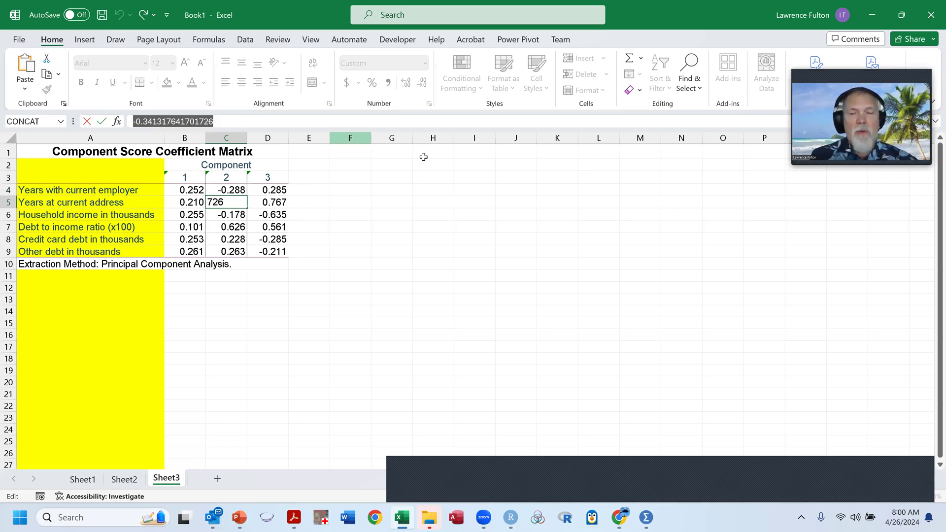
pyautogui.hotkey('alt', 'Tab')
pyautogui.click(435, 119)
pyautogui.keyDown('shift'); pyautogui.click(415, 119); pyautogui.keyUp('shift')
pyautogui.write('-0.341317641701726')
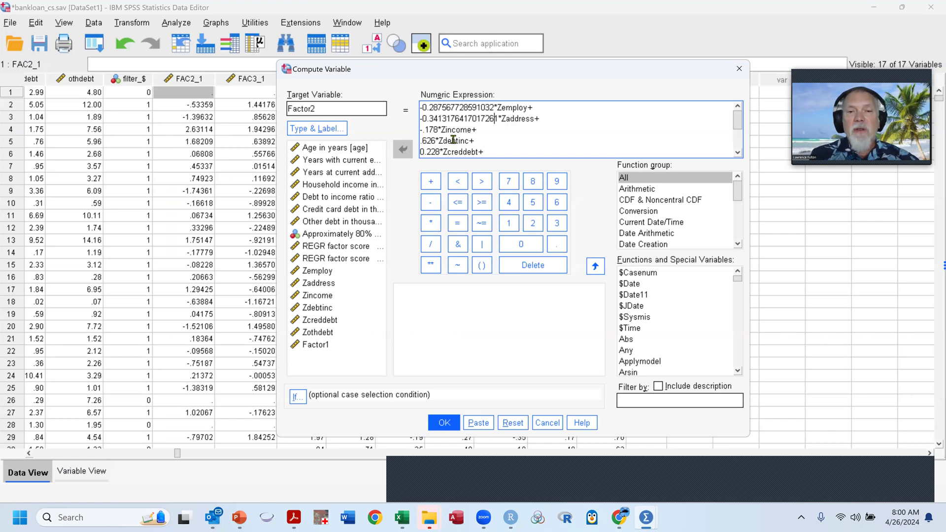
pyautogui.press('Delete')
# Copy the unrounded component 2 coefficient for household income from Excel and replace the Zincome coefficient in SPSS with -0.178060028257651.
pyautogui.hotkey('alt', 'Tab')
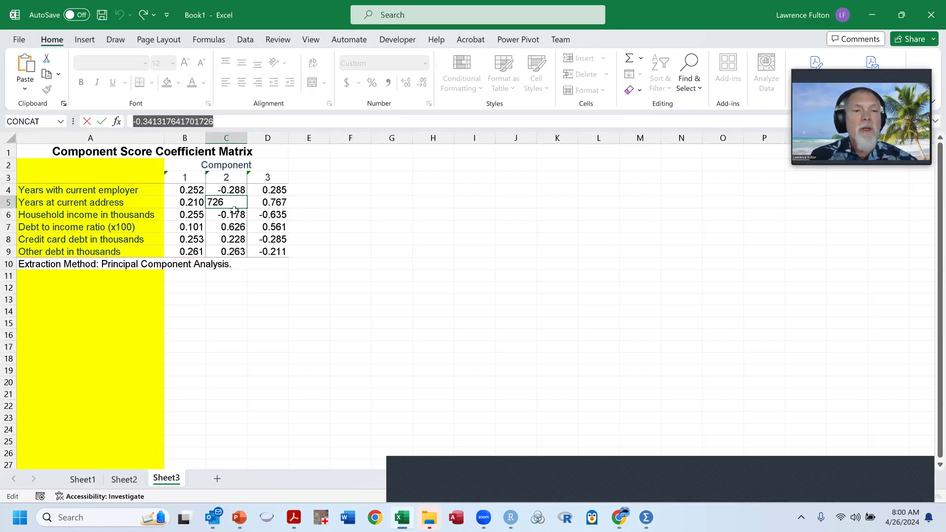
pyautogui.click(234, 211)
pyautogui.press('F2')
pyautogui.hotkey('shift', 'Home')
pyautogui.hotkey('ctrl', 'c')
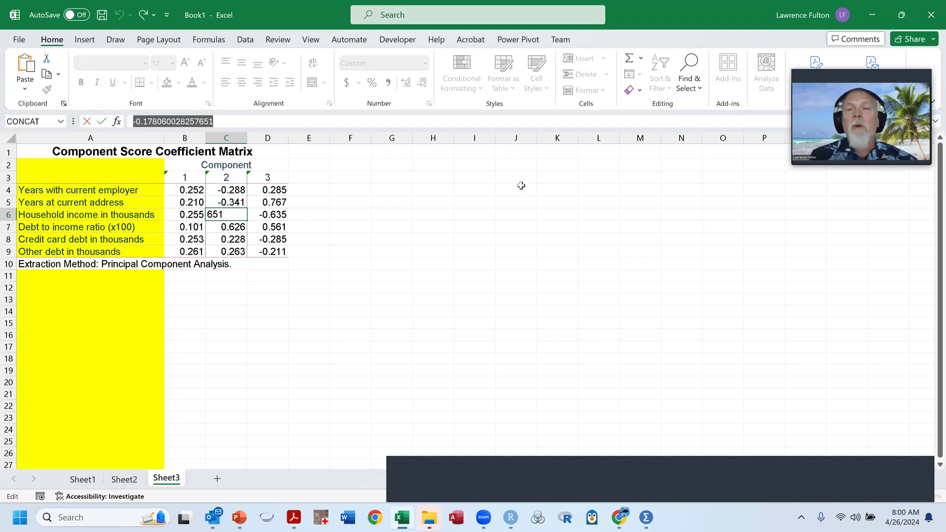
pyautogui.hotkey('alt', 'Tab')
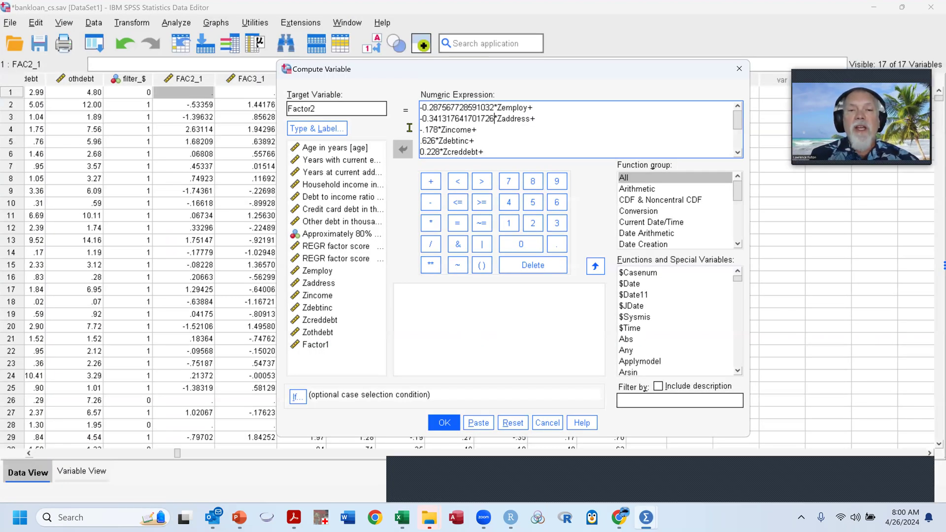
pyautogui.hotkey('ctrl', 'v')
# Copy the unrounded component 2 coefficient for debt to income ratio from Excel and replace the Zdebtinc coefficient in SPSS with 0.625605187926035.
pyautogui.hotkey('alt', 'Tab')
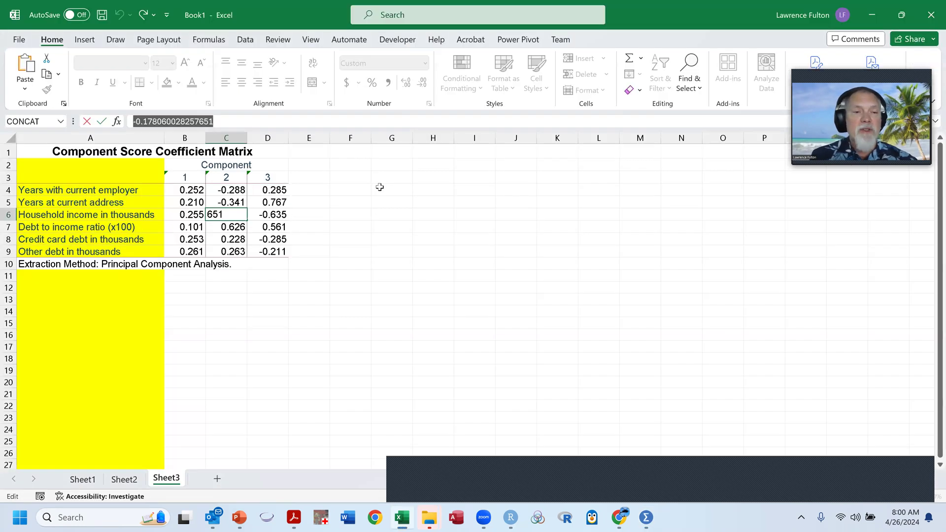
pyautogui.press('Return')
pyautogui.moveTo(231, 122); pyautogui.dragTo(89, 118)
pyautogui.hotkey('ctrl', 'c')
pyautogui.hotkey('alt', 'Tab')
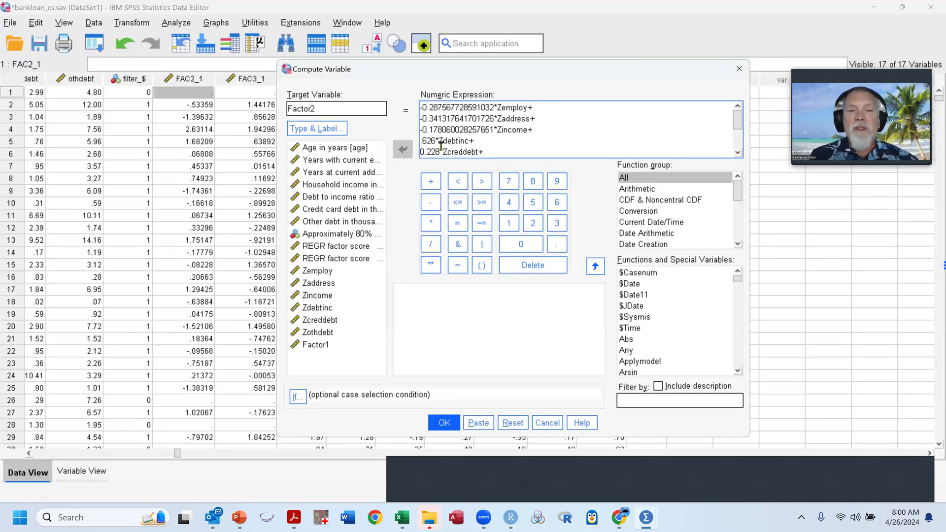
pyautogui.moveTo(438, 142); pyautogui.dragTo(420, 141)
pyautogui.hotkey('ctrl', 'v')
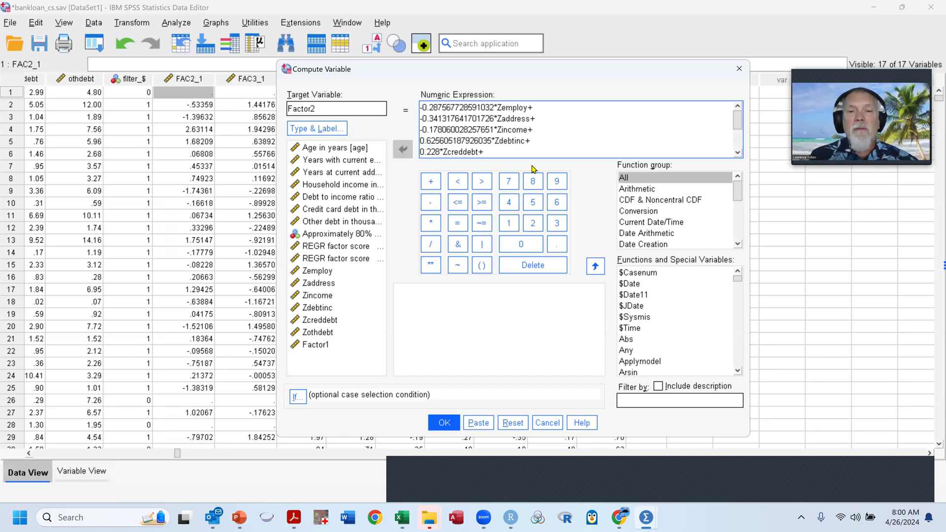
# Copy the unrounded component 2 coefficient for credit card debt from Excel and replace the Zcreddebt coefficient in SPSS with 0.22778333913574.
pyautogui.hotkey('alt', 'Tab')
pyautogui.press('Return')
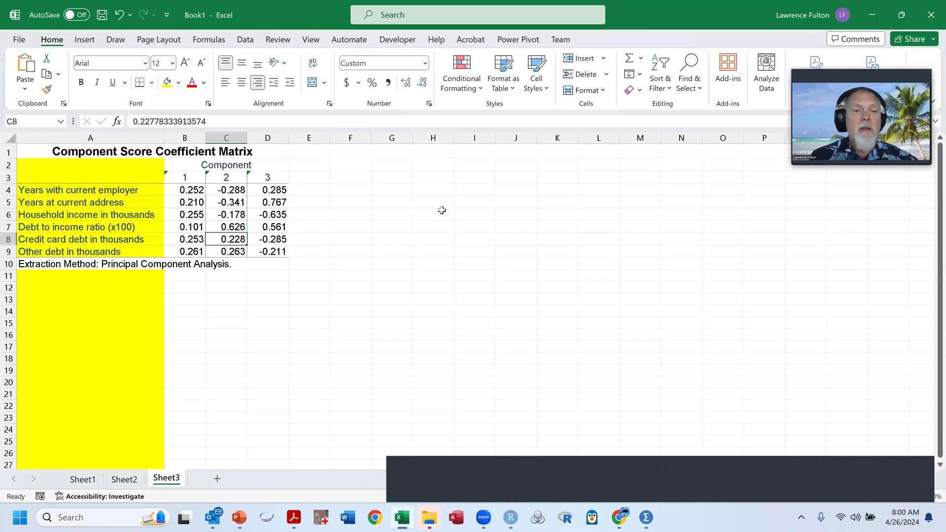
pyautogui.press('F2')
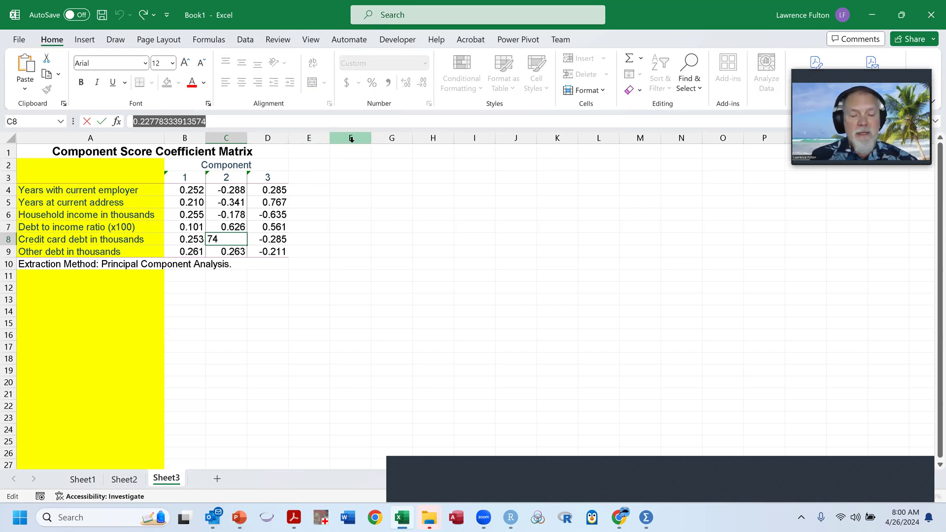
pyautogui.hotkey('alt', 'Tab')
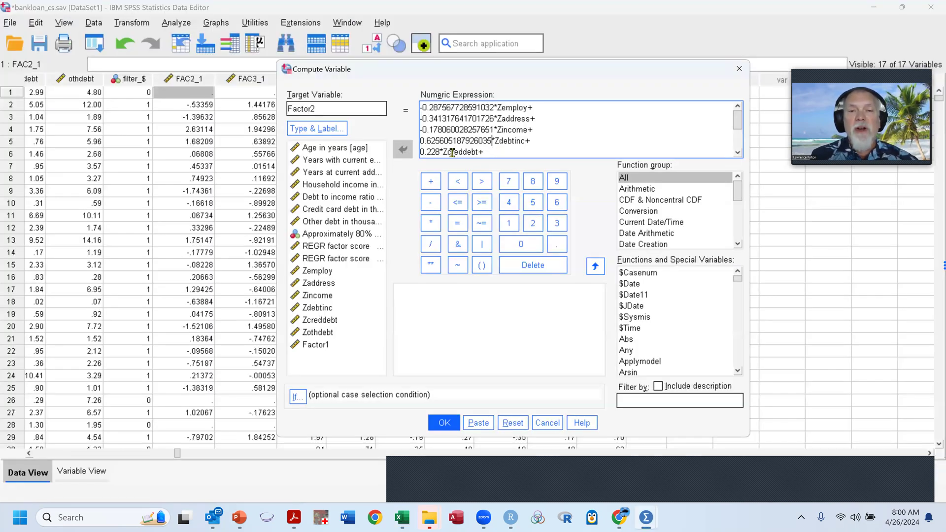
pyautogui.moveTo(440, 152); pyautogui.dragTo(403, 154)
pyautogui.hotkey('ctrl', 'v')
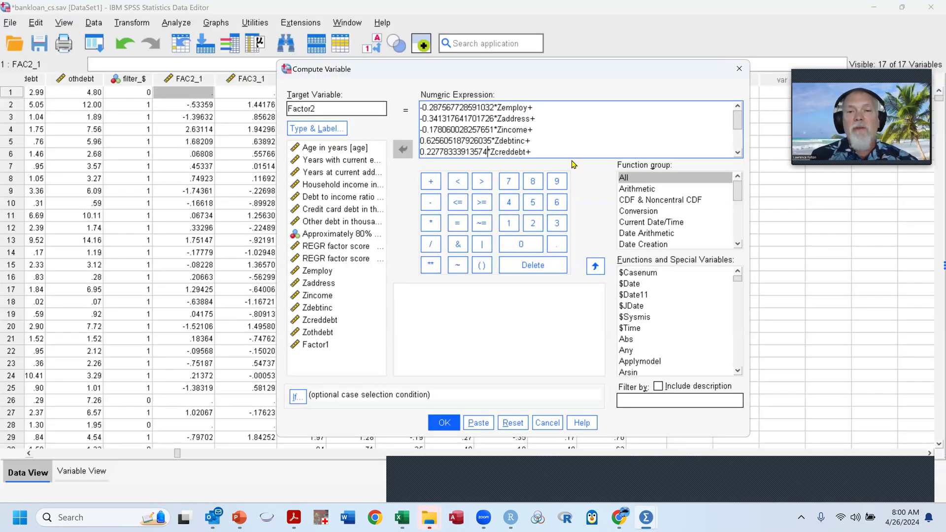
# Replace the Zothdebt coefficient with the unrounded component 2 value 0.26299212534596 copied from Excel, and compute Factor2 in SPSS.
pyautogui.moveTo(737, 124); pyautogui.dragTo(741, 141)
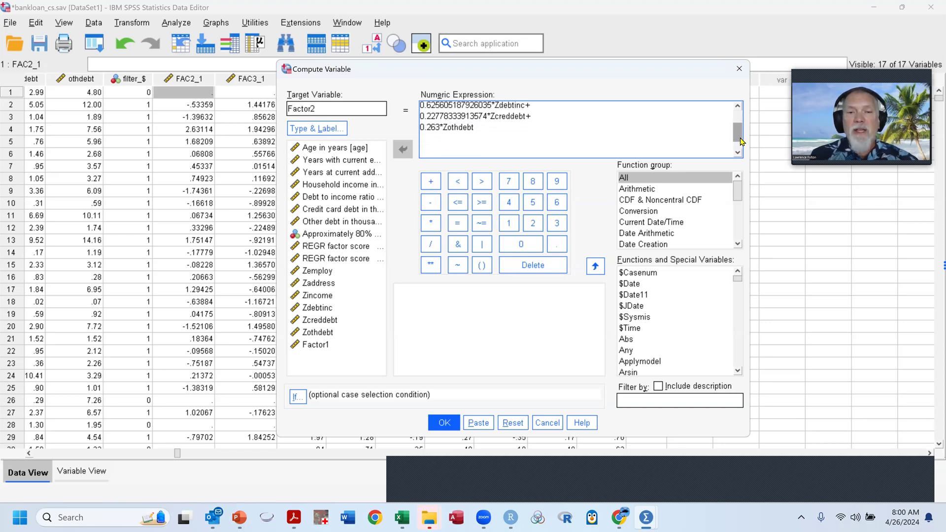
pyautogui.hotkey('alt', 'Tab')
pyautogui.press('Return')
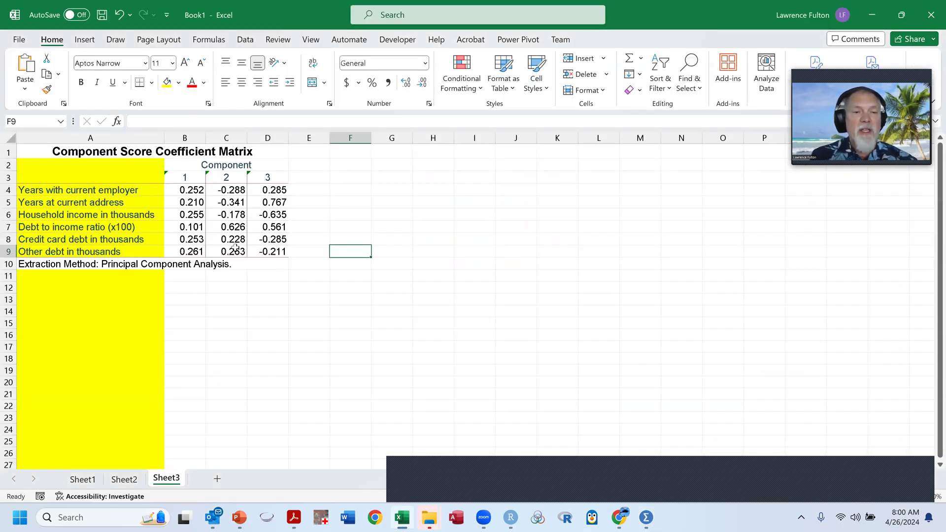
pyautogui.press('F2')
pyautogui.hotkey('shift', 'Home')
pyautogui.hotkey('alt', 'Tab')
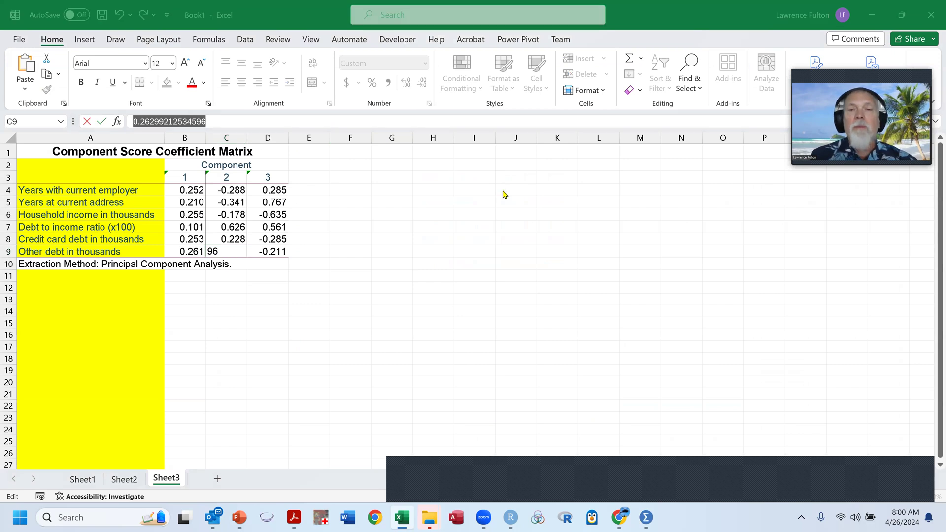
pyautogui.moveTo(441, 128); pyautogui.dragTo(419, 127)
pyautogui.hotkey('ctrl', 'v')
pyautogui.click(458, 422)
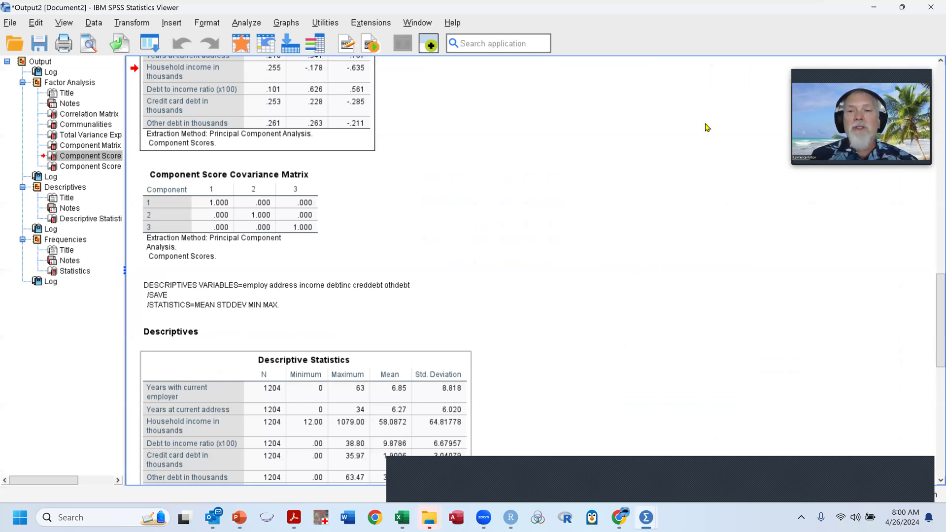
# Compare the computed Factor2 scores with the saved FAC2_1 scores for the first eight cases in the data.
pyautogui.hotkey('alt', 'Tab')
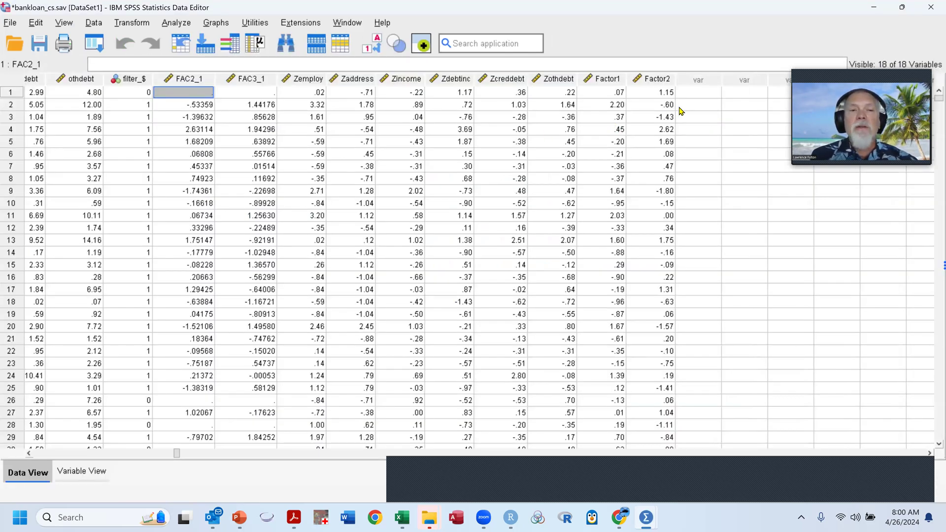
pyautogui.click(666, 93)
pyautogui.click(664, 108)
pyautogui.click(671, 96)
pyautogui.click(669, 105)
pyautogui.click(672, 97)
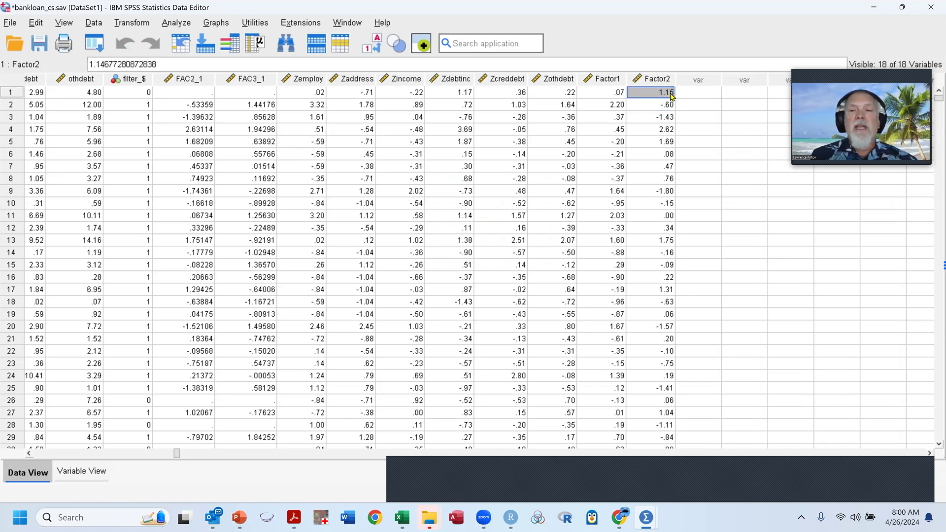
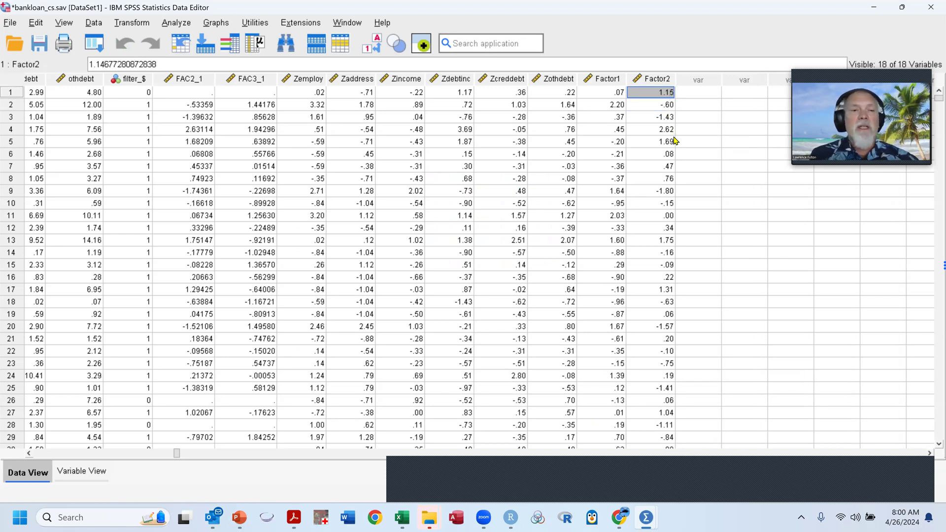
pyautogui.click(208, 108)
pyautogui.click(672, 105)
pyautogui.click(671, 121)
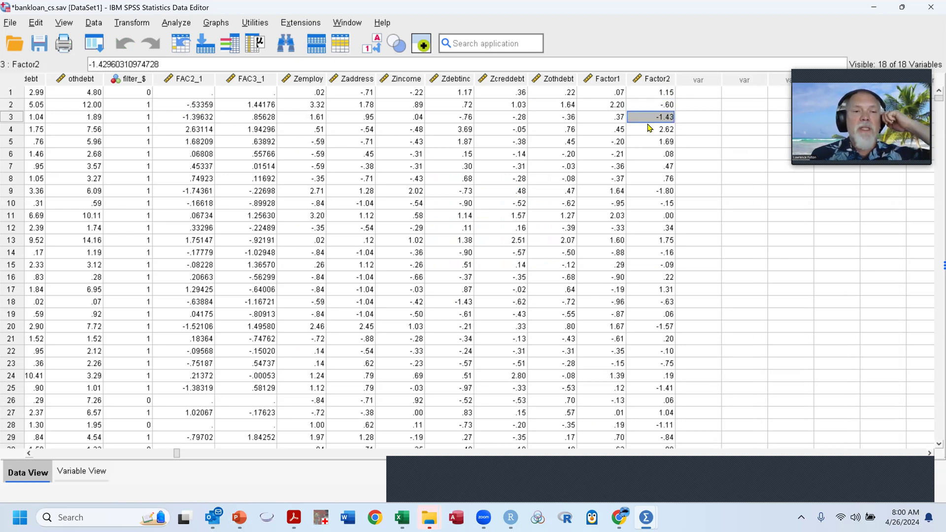
pyautogui.click(211, 121)
pyautogui.click(673, 120)
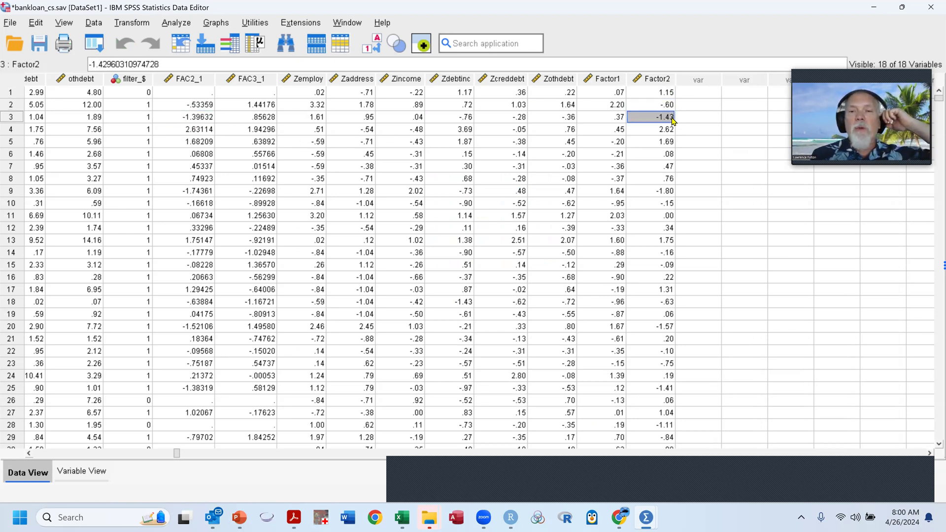
pyautogui.click(211, 130)
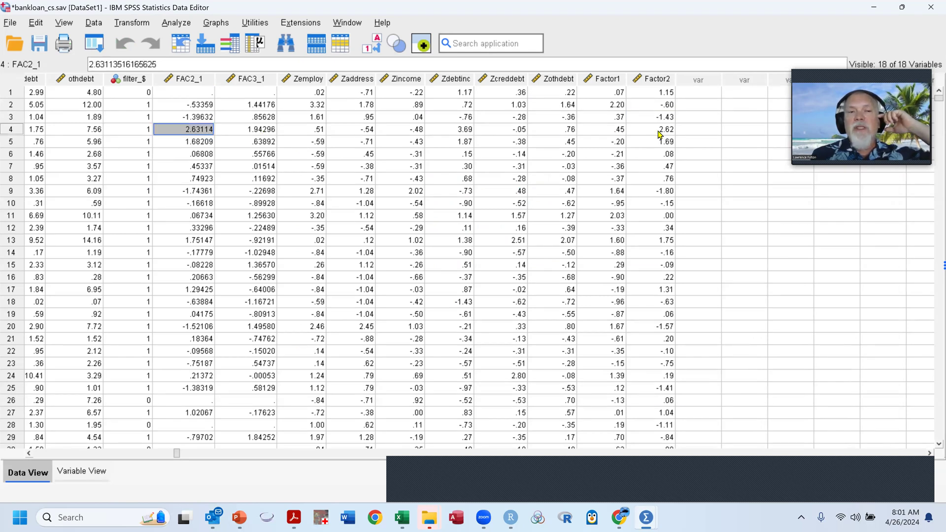
pyautogui.click(666, 131)
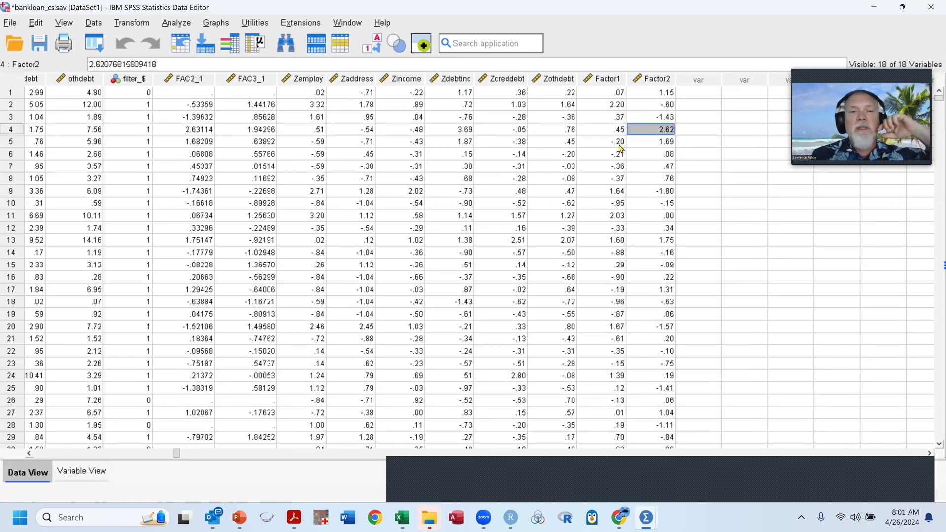
pyautogui.click(210, 143)
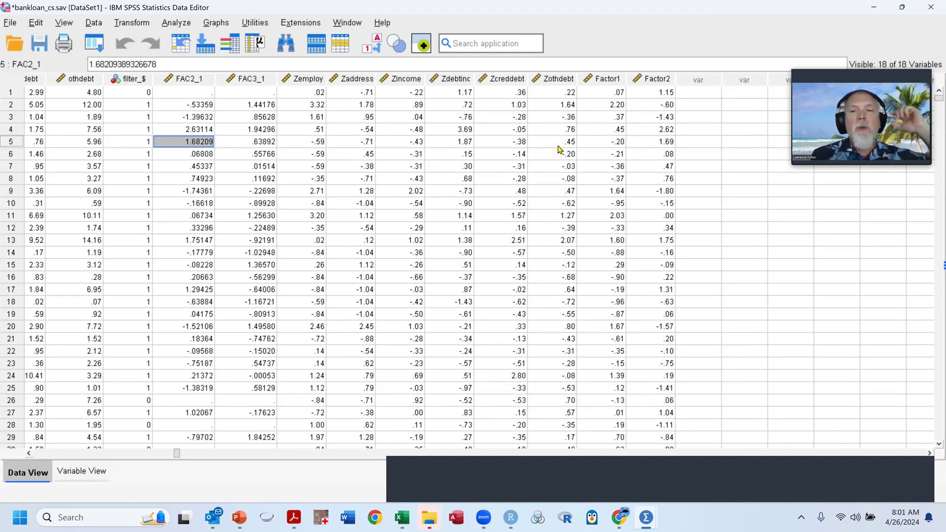
pyautogui.click(670, 143)
pyautogui.click(666, 158)
pyautogui.click(667, 167)
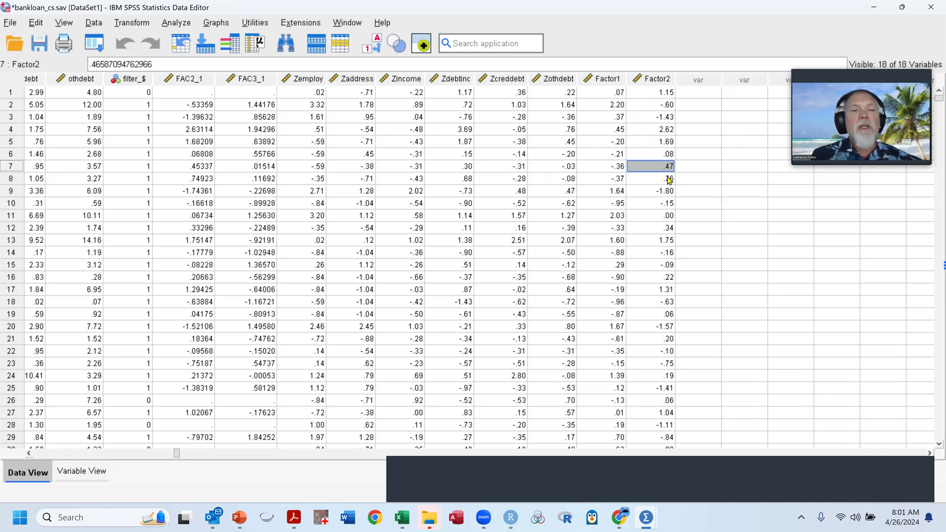
pyautogui.click(669, 179)
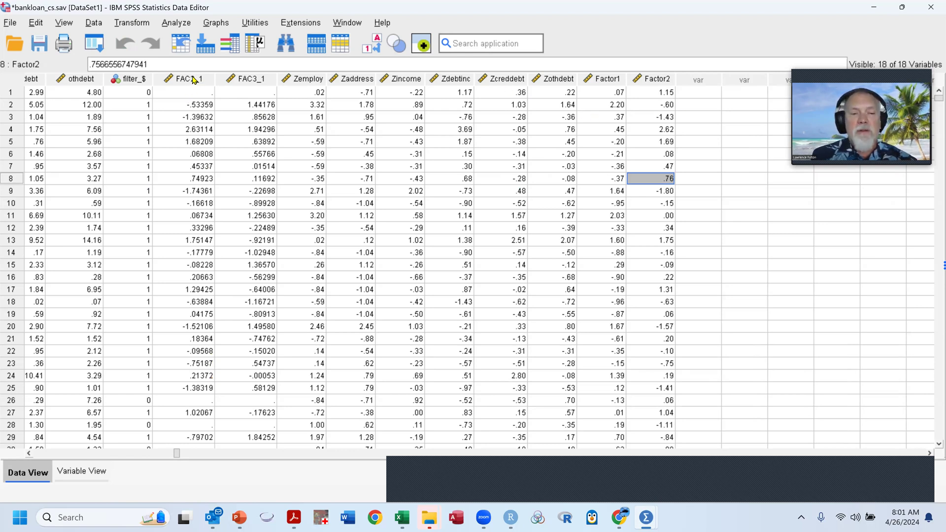
# Remove the FAC2_1 variable from the bankloan_cs data so that FAC3_1 is the only saved factor score remaining.
pyautogui.moveTo(194, 80)
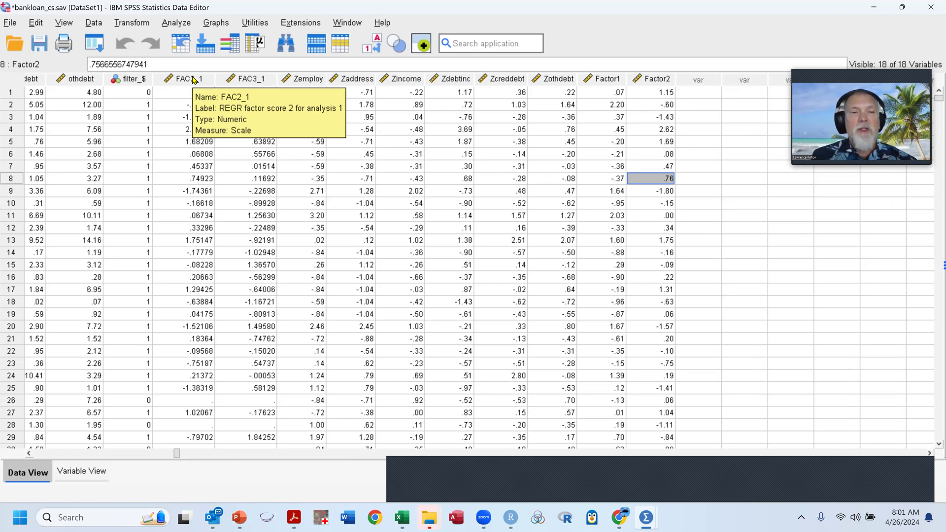
pyautogui.click(194, 80)
pyautogui.rightClick(201, 93)
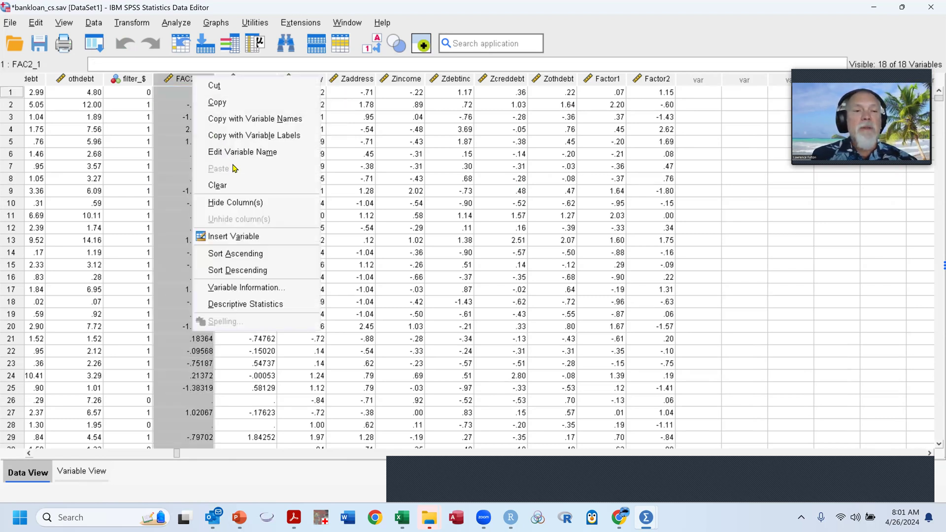
pyautogui.click(226, 88)
pyautogui.click(277, 116)
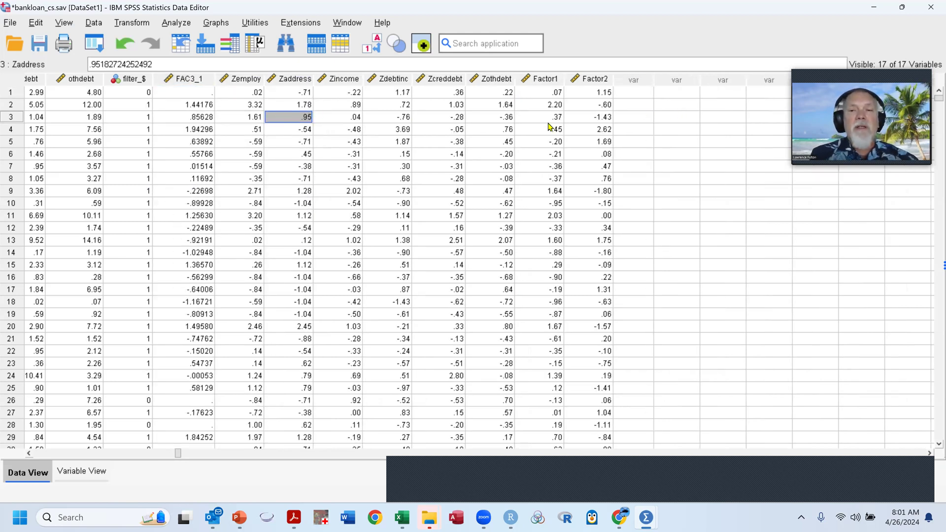
# Switch to Excel, leave cell editing, widen column D and show the component 3 coefficients with nine decimal places.
pyautogui.hotkey('alt', 'Tab')
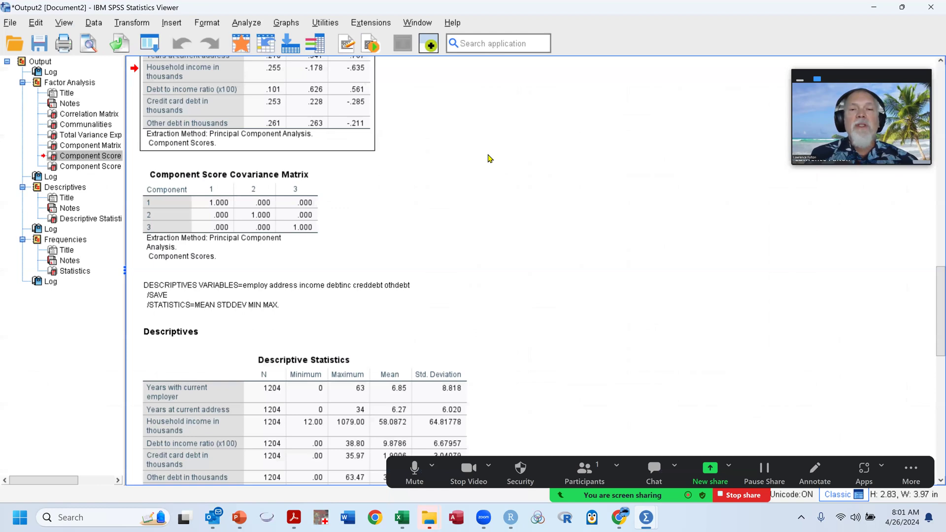
pyautogui.hotkey('alt', 'Tab')
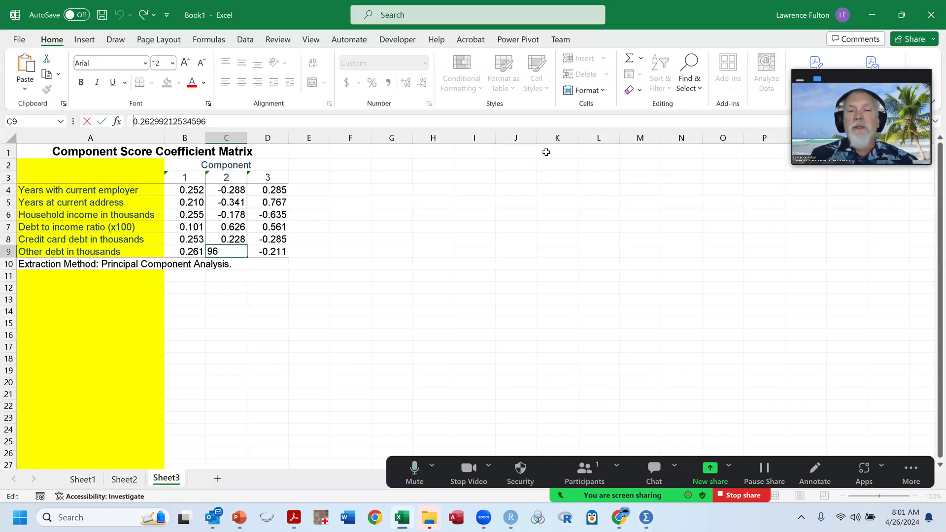
pyautogui.click(281, 191)
pyautogui.moveTo(288, 137); pyautogui.dragTo(407, 138)
pyautogui.moveTo(353, 190); pyautogui.dragTo(355, 249)
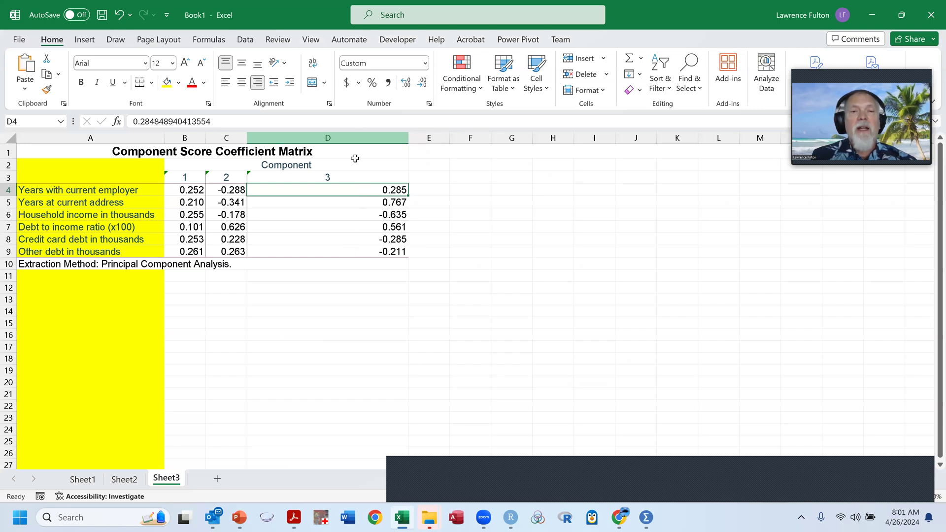
pyautogui.click(405, 83)
pyautogui.click(406, 83)
pyautogui.click(406, 83)
pyautogui.click(406, 83)
pyautogui.click(406, 82)
pyautogui.click(405, 83)
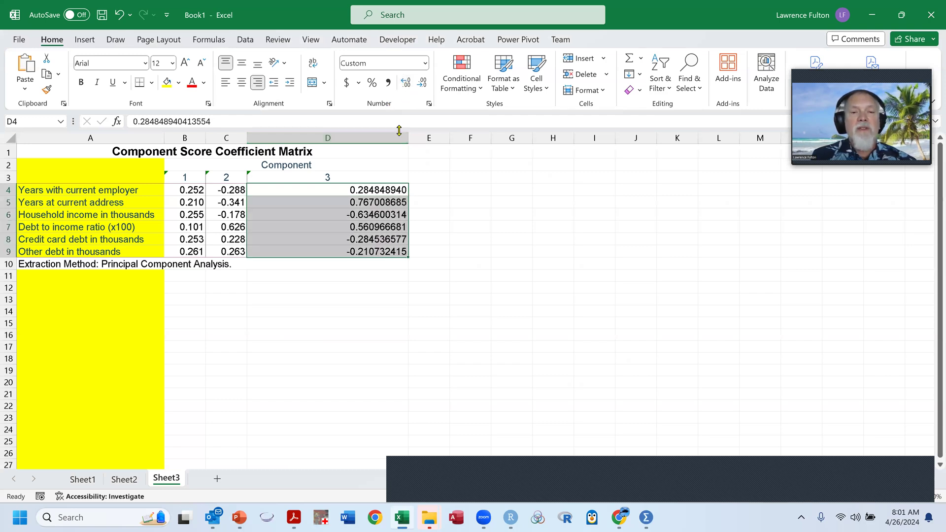
# Copy the component 3 coefficient for years with current employer from Excel and start computing a variable named Factor3 in SPSS.
pyautogui.hotkey('ctrl', 'c')
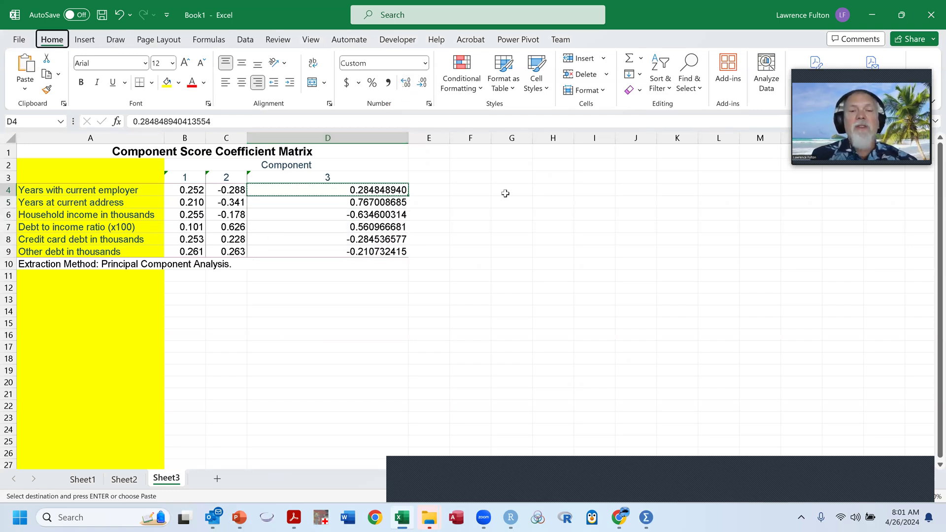
pyautogui.hotkey('alt', 'Tab')
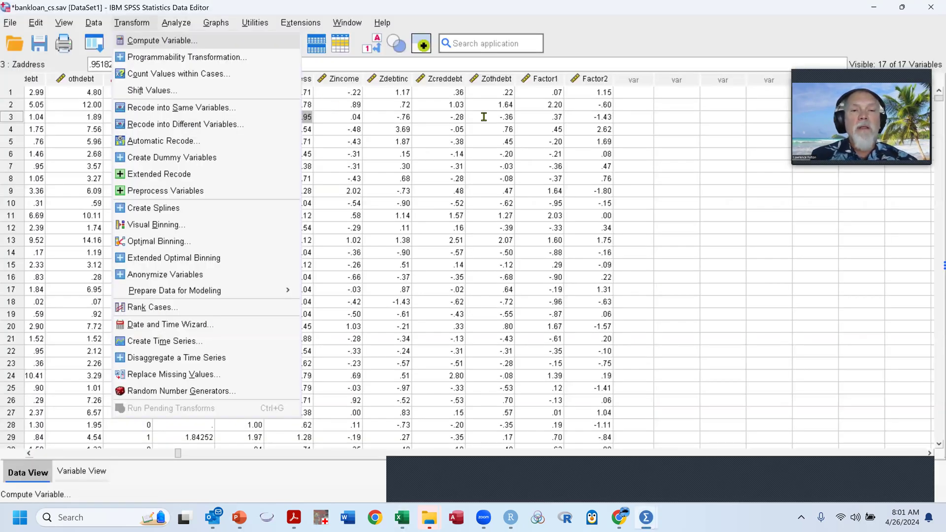
pyautogui.press('Return')
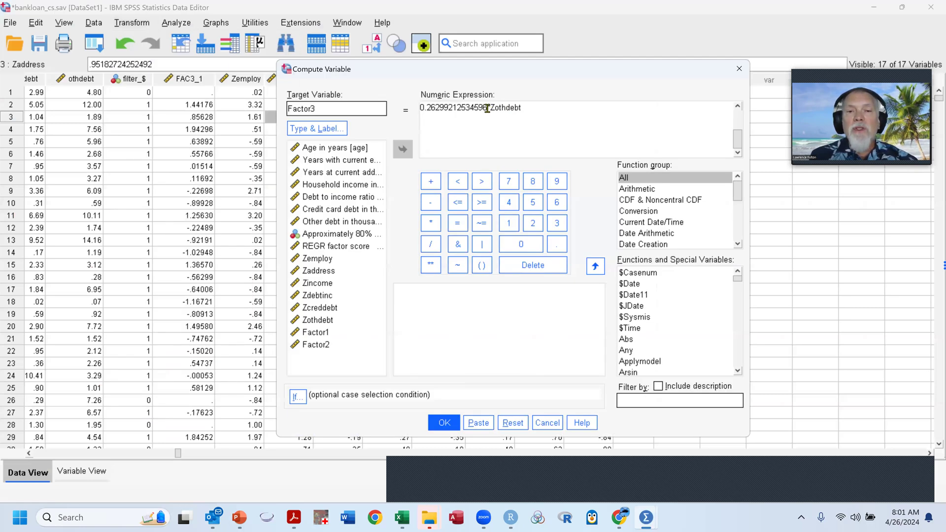
# Replace the Zothdebt coefficient in the Factor3 expression with the copied value 0.284848940.
pyautogui.moveTo(483, 108); pyautogui.dragTo(406, 109)
pyautogui.press('Delete')
pyautogui.press('Delete')
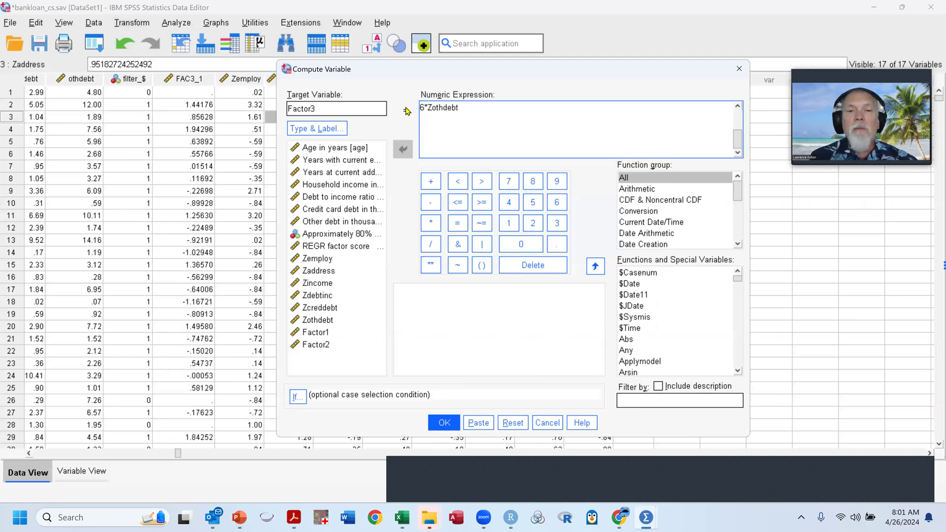
pyautogui.hotkey('ctrl', 'v')
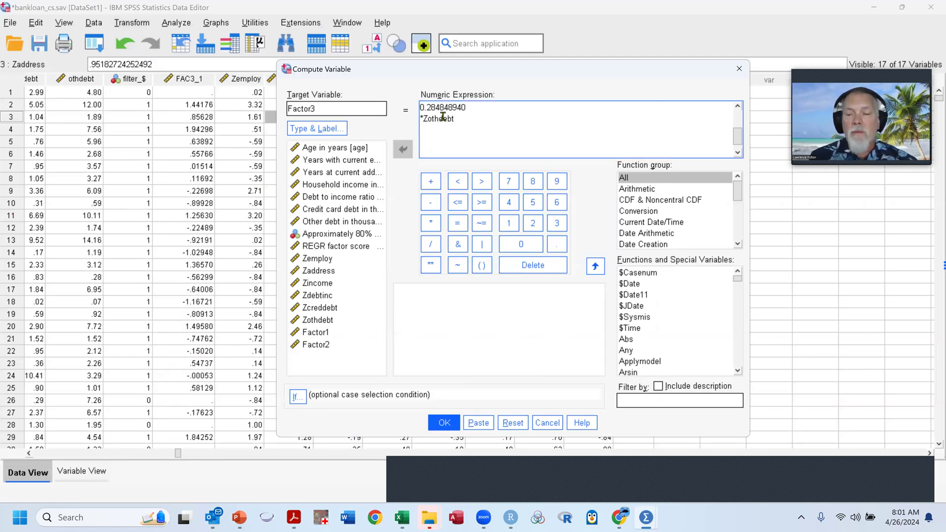
pyautogui.press('Delete')
# Replace the Zemploy coefficient in the Factor3 expression with 0.284848940 and keep the term on a single line.
pyautogui.scroll(1, 495, 127)
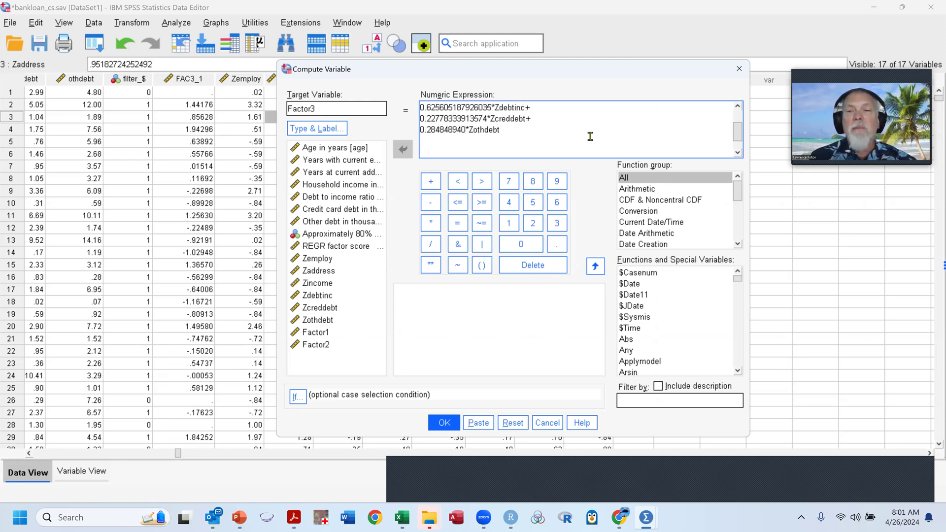
pyautogui.scroll(1, 589, 126)
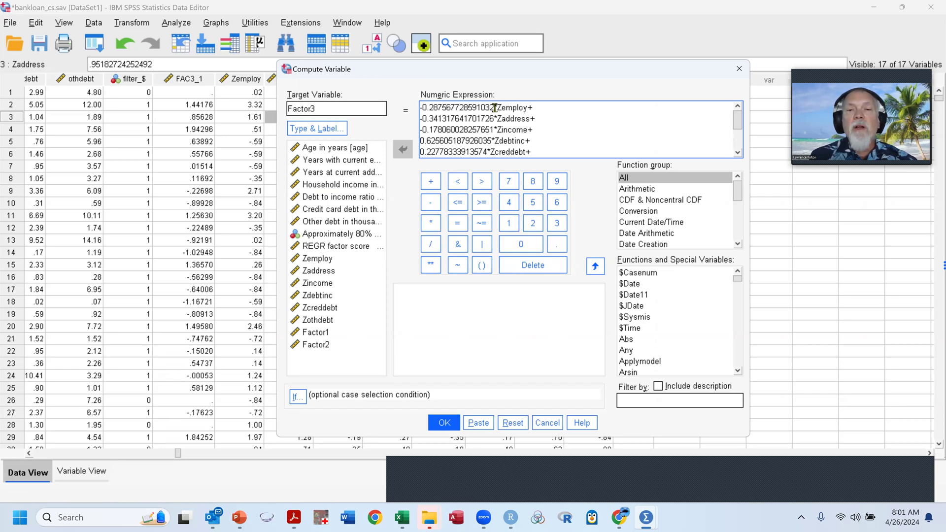
pyautogui.moveTo(494, 107); pyautogui.dragTo(362, 97)
pyautogui.hotkey('ctrl', 'v')
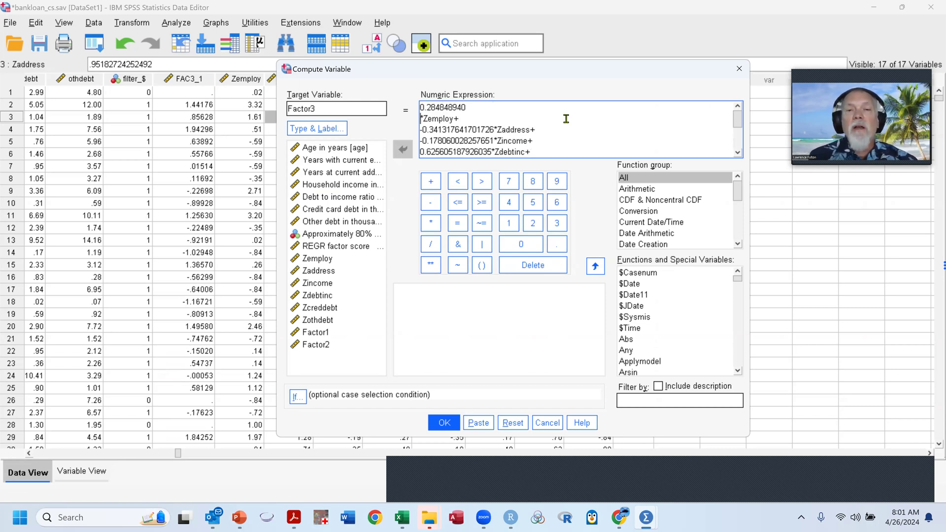
pyautogui.press('BackSpace')
# Copy the component 3 coefficient for years at current address from Excel and replace the Zaddress coefficient in SPSS with 0.767008685.
pyautogui.hotkey('alt', 'Tab')
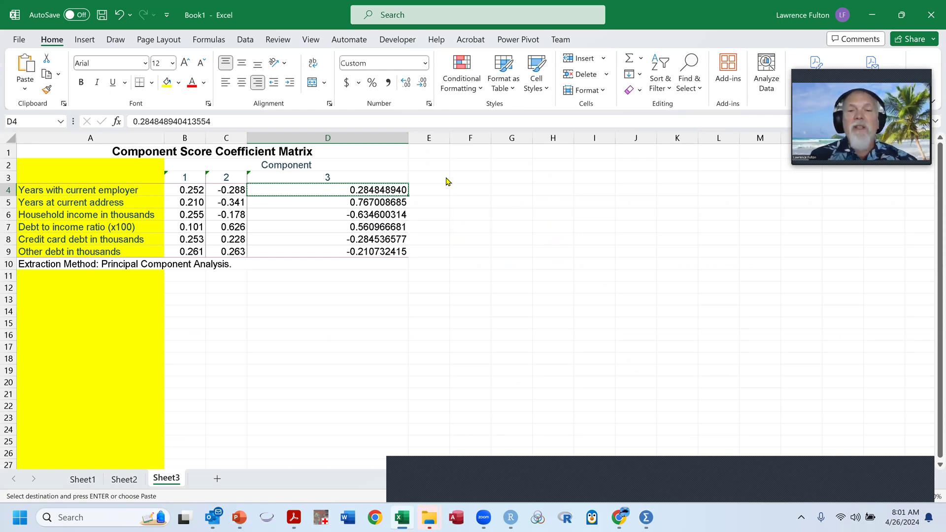
pyautogui.hotkey('alt', 'Tab')
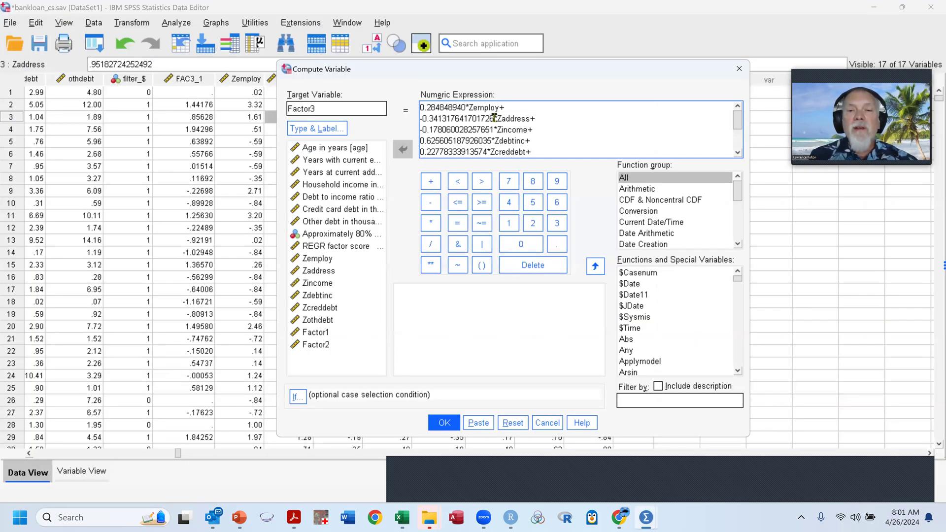
pyautogui.moveTo(494, 119); pyautogui.dragTo(400, 116)
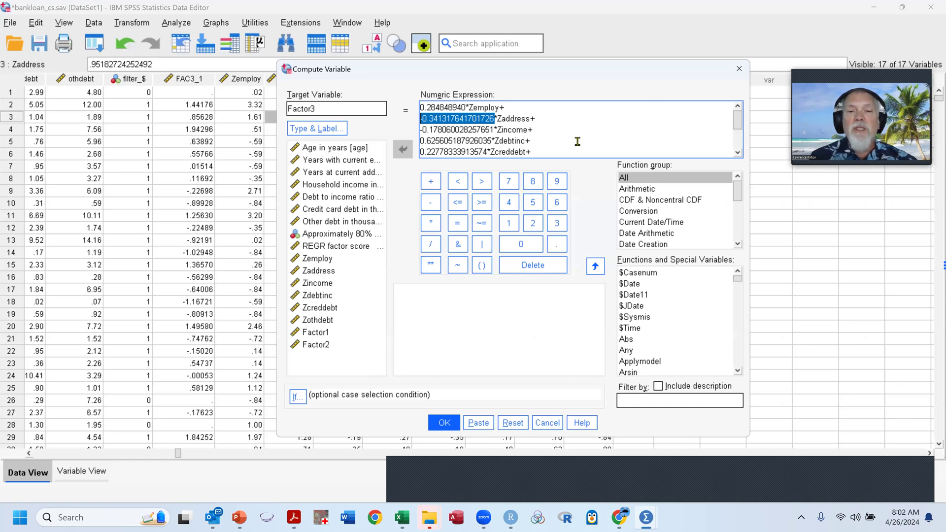
pyautogui.hotkey('alt', 'Tab')
pyautogui.click(392, 216)
pyautogui.hotkey('ctrl', 'c')
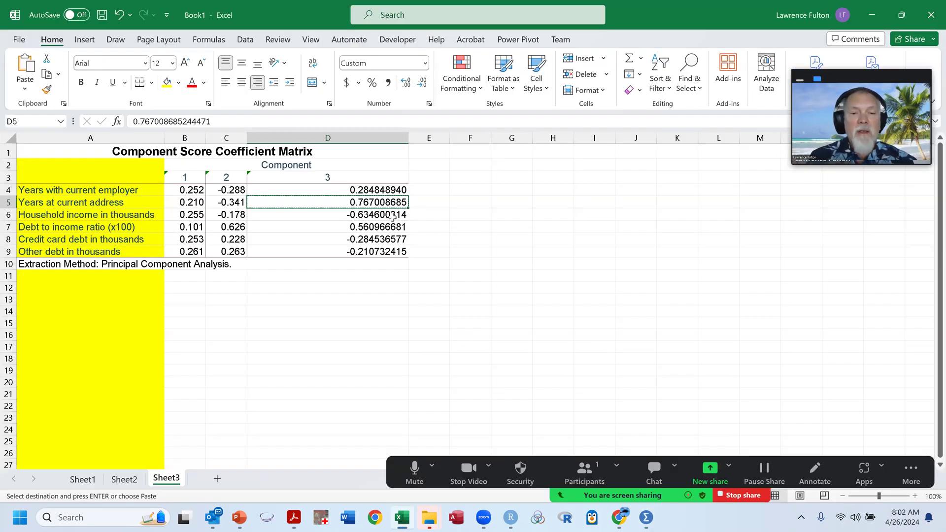
pyautogui.hotkey('alt', 'Tab')
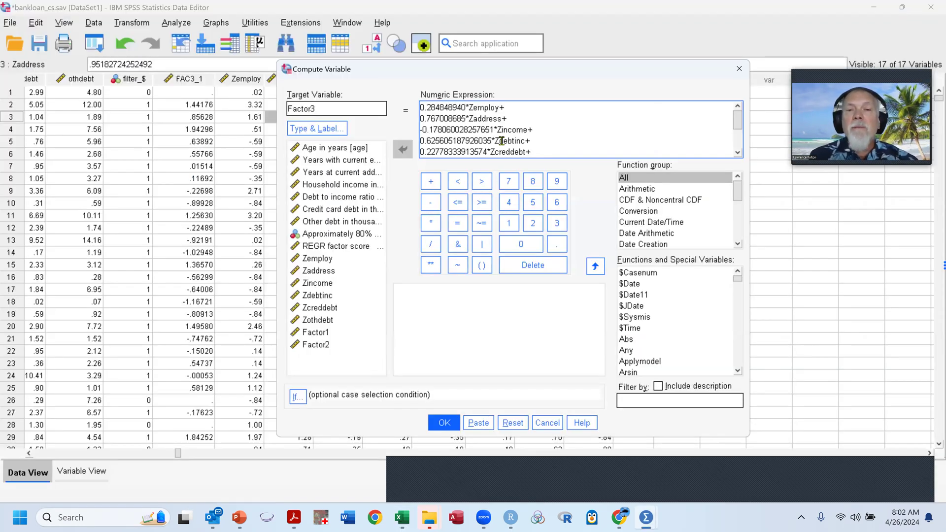
# Replace the Zincome coefficient in the Factor3 expression with the component 3 value -0.634600314 from Excel.
pyautogui.moveTo(422, 130); pyautogui.dragTo(494, 130)
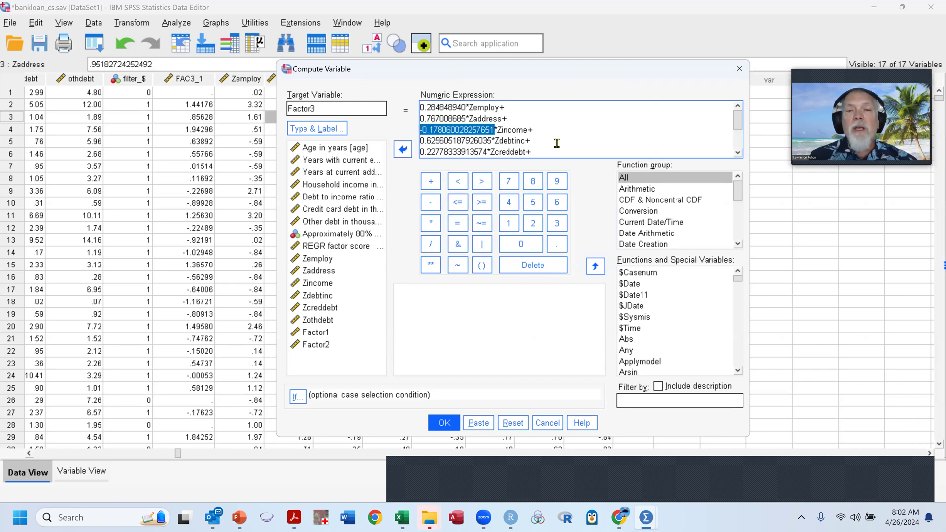
pyautogui.hotkey('ctrl', 'v')
pyautogui.press('BackSpace')
# Replace the Zdebtinc coefficient in the Factor3 expression with 0.560966681, the component 3 value for debt to income ratio in Excel.
pyautogui.hotkey('alt', 'Tab')
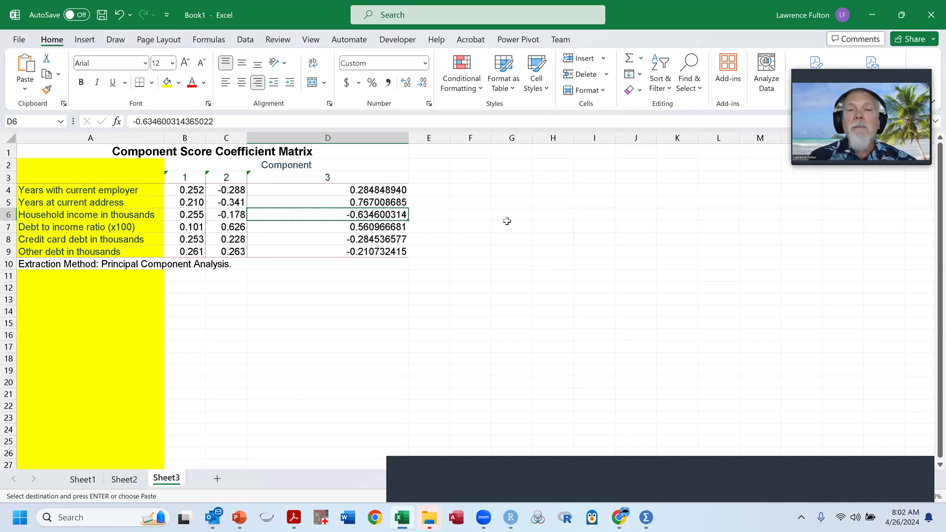
pyautogui.hotkey('alt', 'Tab')
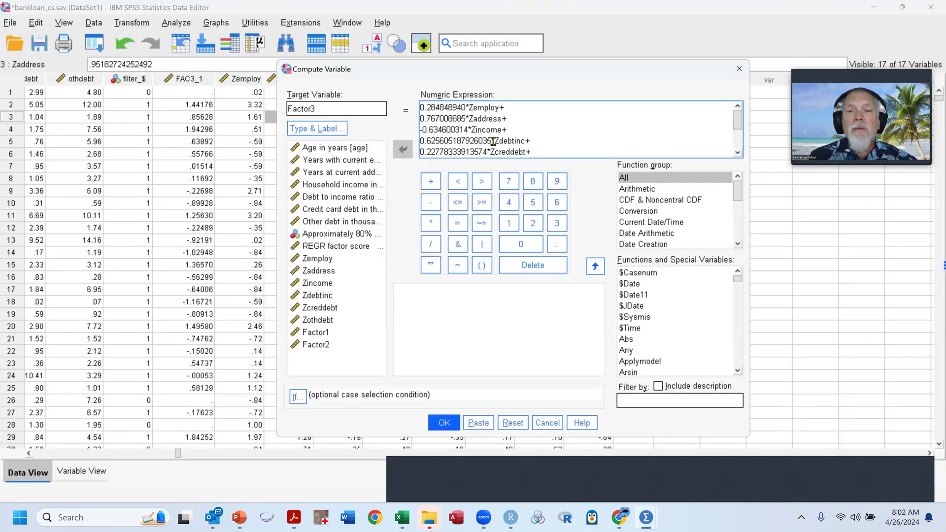
pyautogui.moveTo(403, 139); pyautogui.dragTo(492, 141)
pyautogui.hotkey('ctrl', 'v')
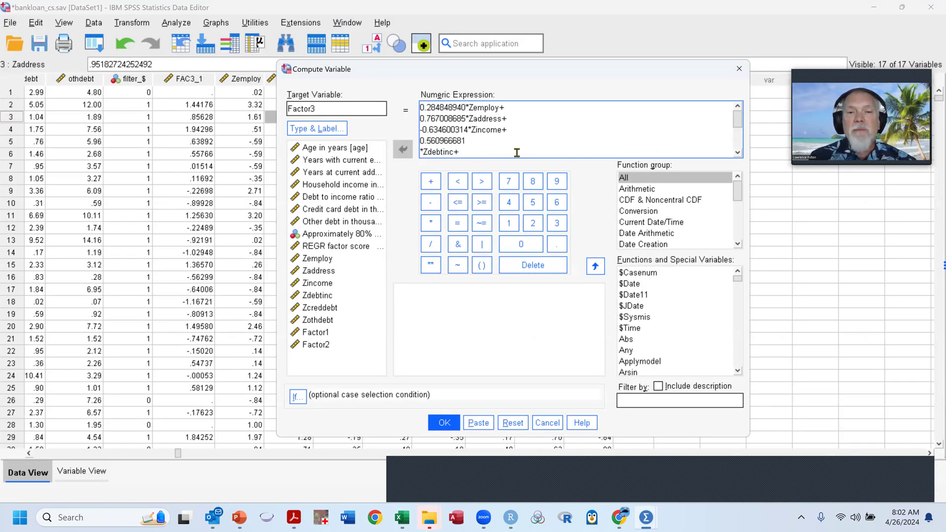
pyautogui.press('BackSpace')
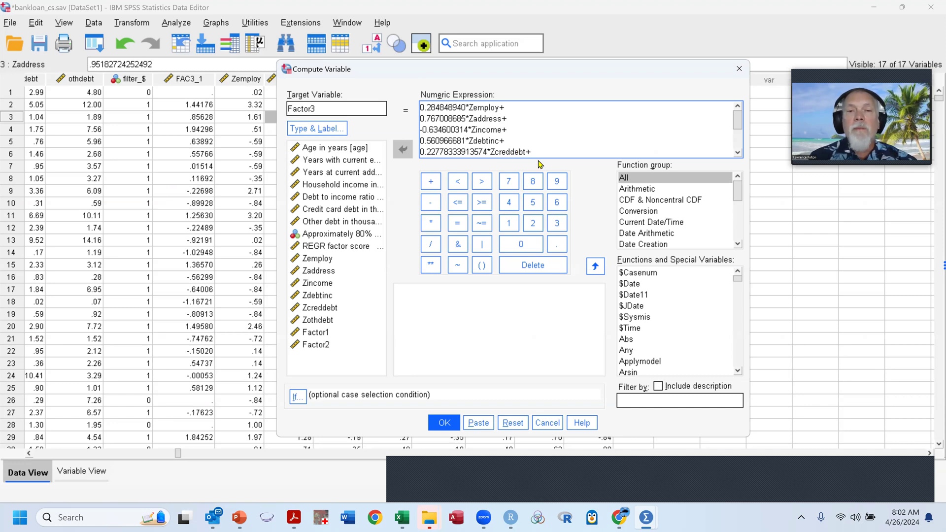
# Copy the component 3 coefficient for credit card debt from Excel and replace the Zcreddebt coefficient in SPSS with -0.284536577.
pyautogui.hotkey('alt', 'Tab')
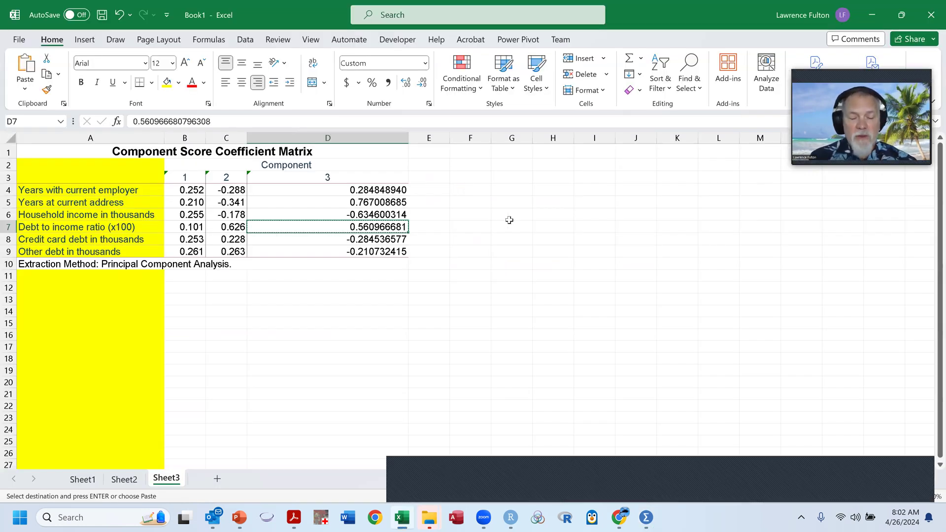
pyautogui.press('Down')
pyautogui.hotkey('ctrl', 'c')
pyautogui.hotkey('alt', 'Tab')
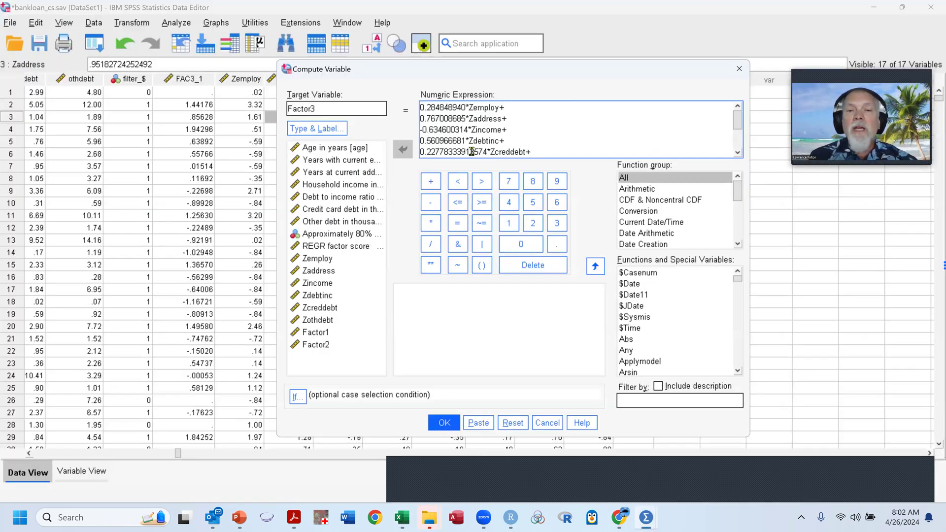
pyautogui.keyDown('shift'); pyautogui.click(420, 151); pyautogui.keyUp('shift')
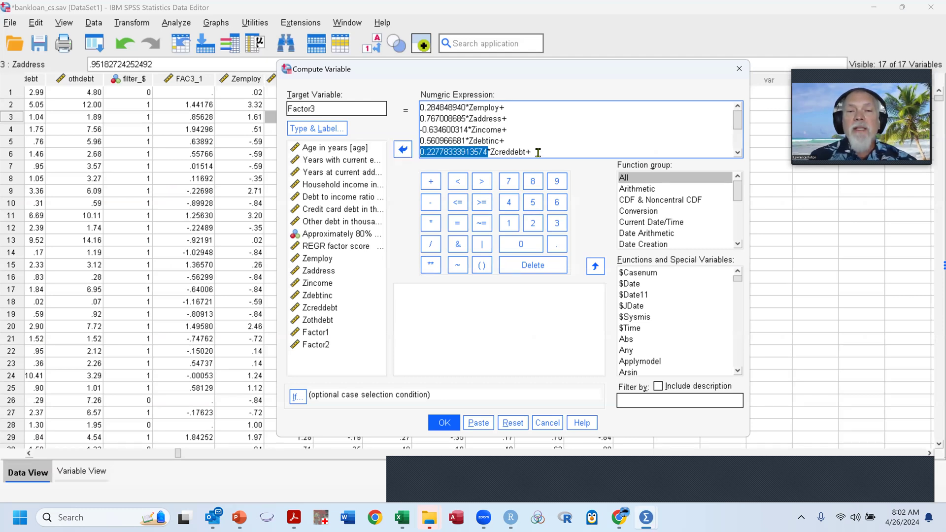
pyautogui.hotkey('ctrl', 'v')
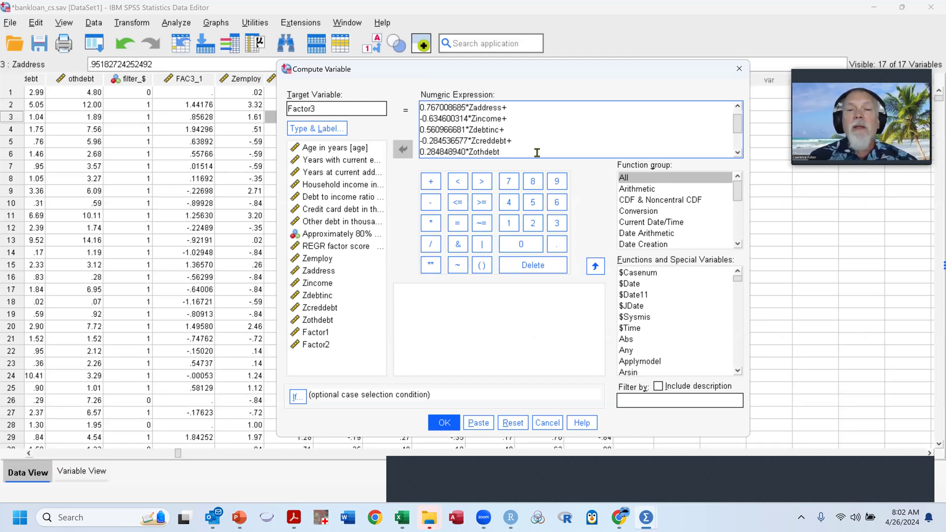
# Replace the Zothdebt coefficient with the component 3 value -0.210732415 from Excel, and compute Factor3 in SPSS.
pyautogui.scroll(-1, 531, 150)
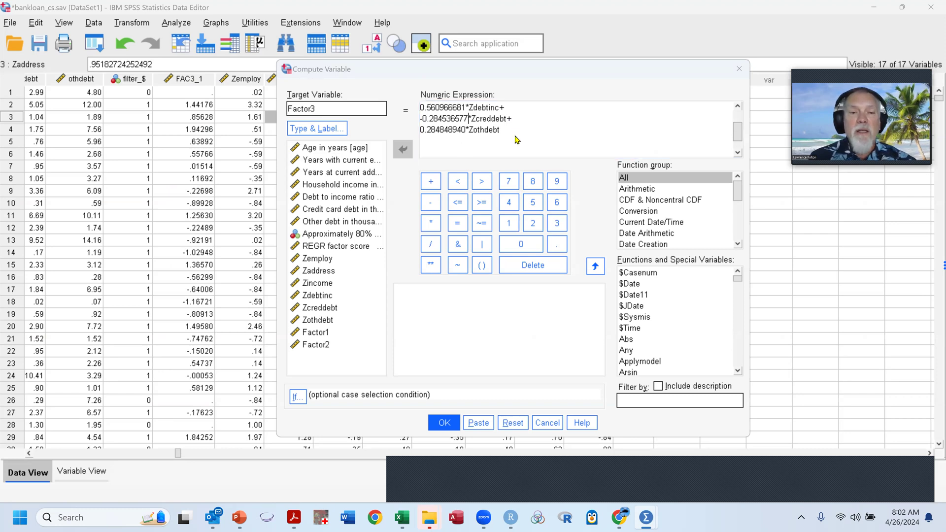
pyautogui.hotkey('alt', 'Tab')
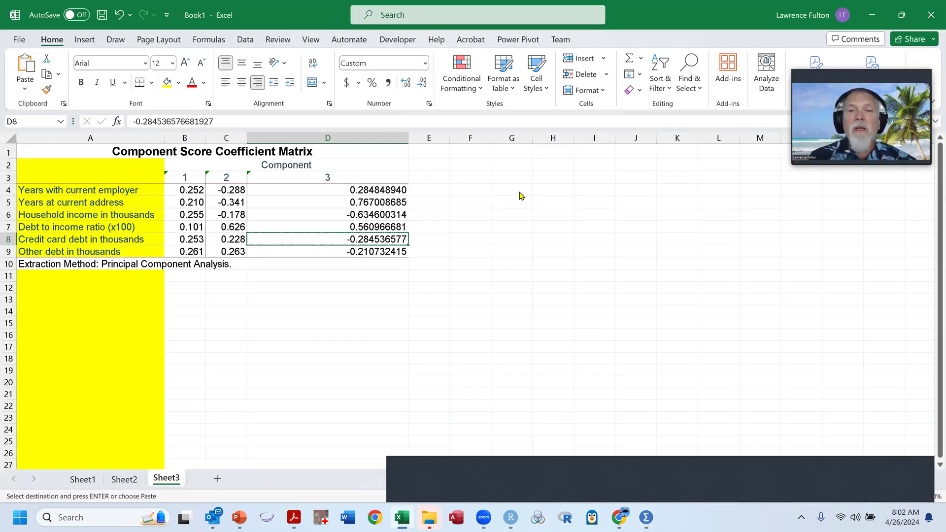
pyautogui.hotkey('alt', 'Tab')
pyautogui.moveTo(466, 129); pyautogui.dragTo(419, 130)
pyautogui.hotkey('ctrl', 'v')
pyautogui.press('Delete')
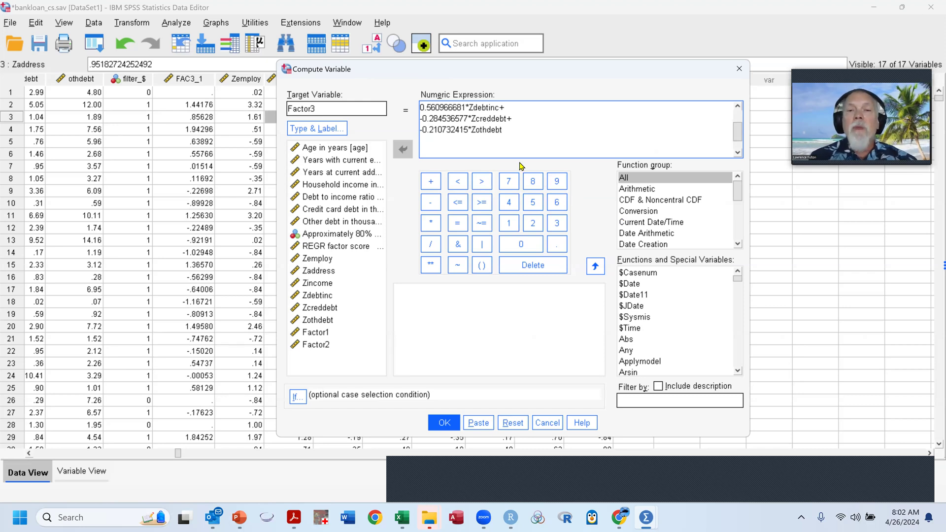
pyautogui.click(445, 424)
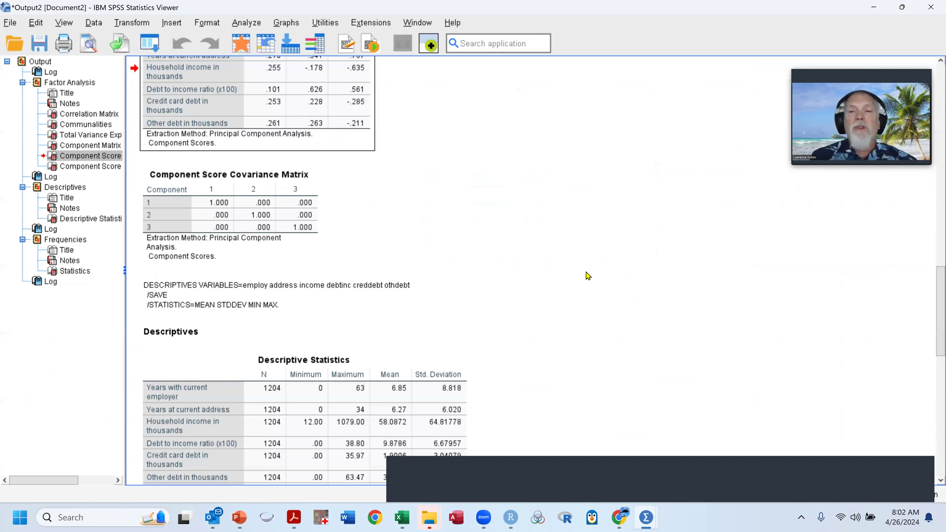
# Compare the computed Factor3 scores with the saved FAC3_1 scores for the first seven cases in the data.
pyautogui.hotkey('alt', 'Tab')
pyautogui.click(655, 105)
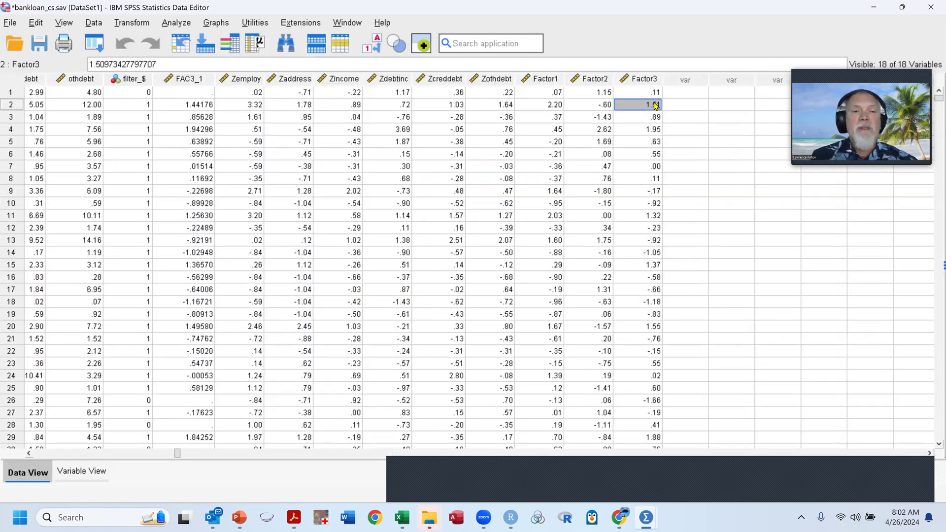
pyautogui.click(655, 121)
pyautogui.click(654, 170)
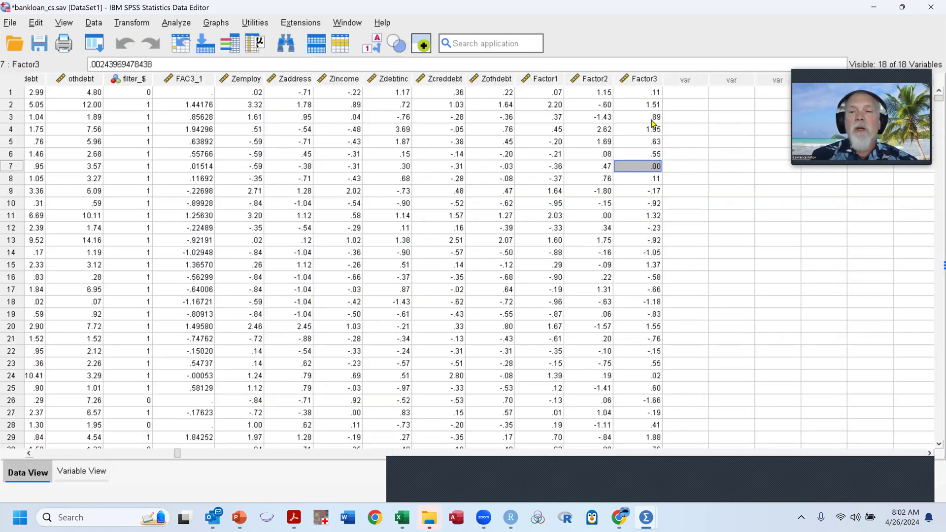
# Cut the saved FAC3_1 variable from the dataset and review the computed Factor1, Factor2 and Factor3 columns.
pyautogui.moveTo(655, 93); pyautogui.dragTo(659, 279)
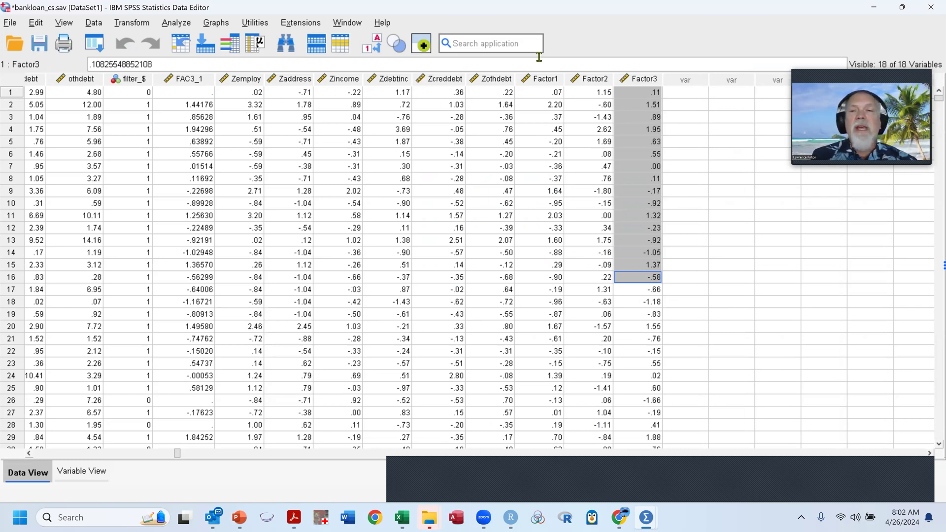
pyautogui.click(192, 79)
pyautogui.rightClick(193, 81)
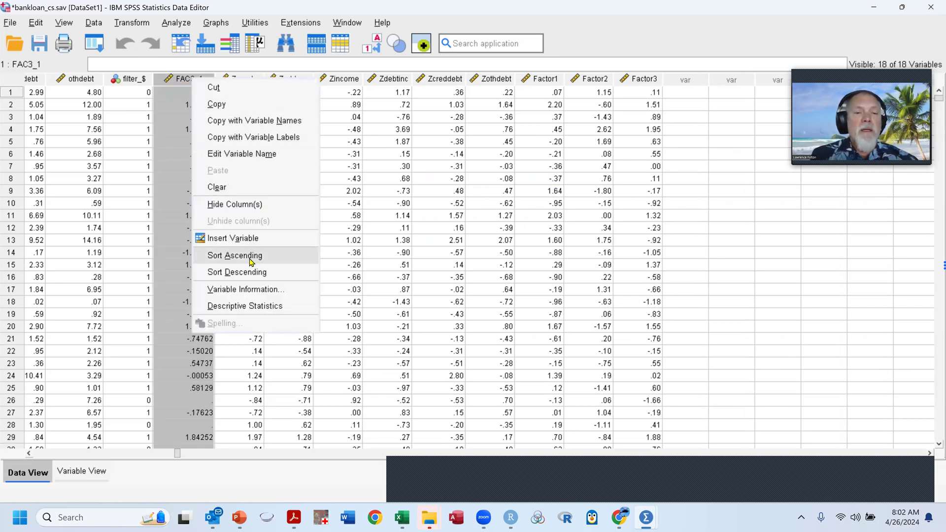
pyautogui.click(224, 89)
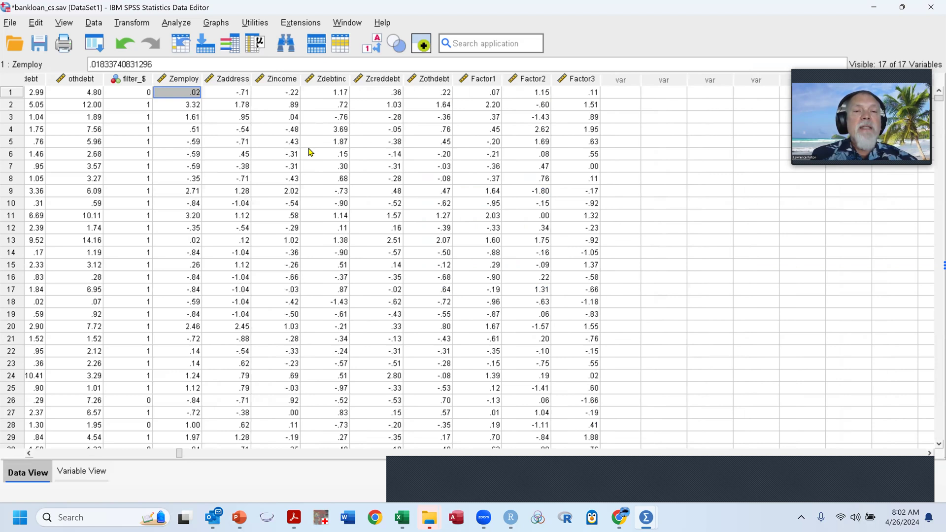
pyautogui.click(319, 152)
pyautogui.moveTo(483, 80); pyautogui.dragTo(588, 79)
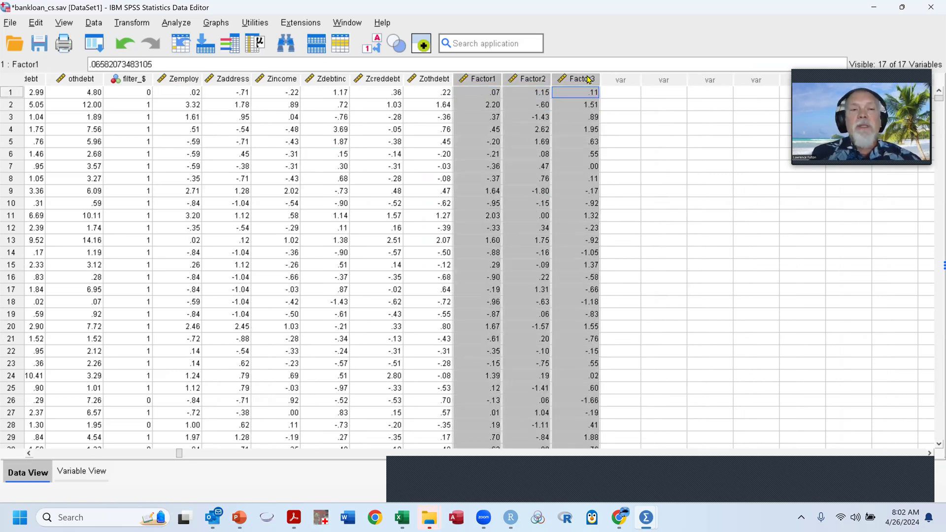
# Select only the cases satisfying filter_$=1, filtering out the unselected cases.
pyautogui.click(188, 154)
pyautogui.click(93, 24)
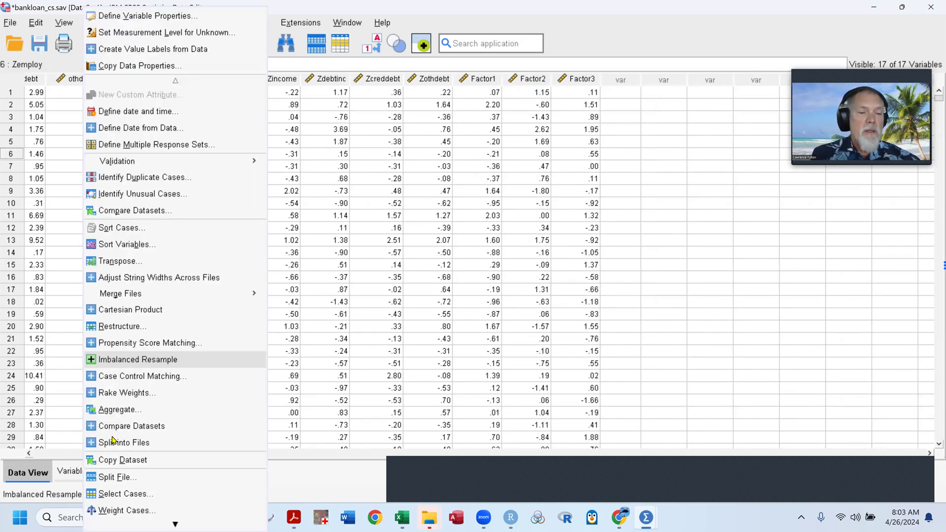
pyautogui.click(133, 493)
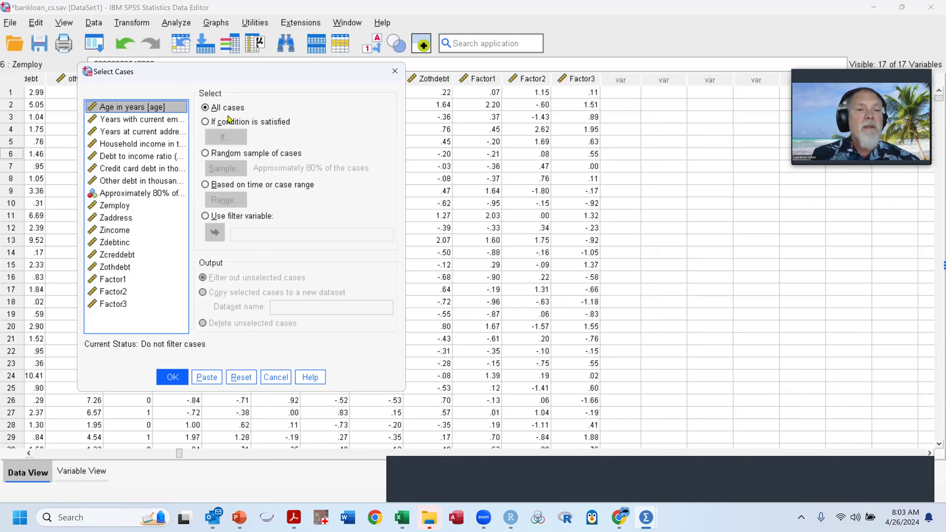
pyautogui.click(210, 124)
pyautogui.click(224, 137)
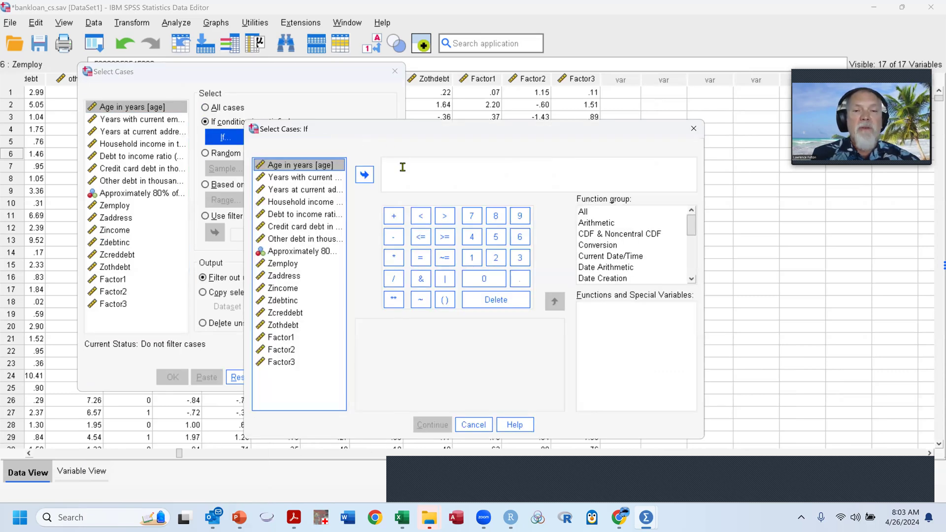
pyautogui.click(294, 252)
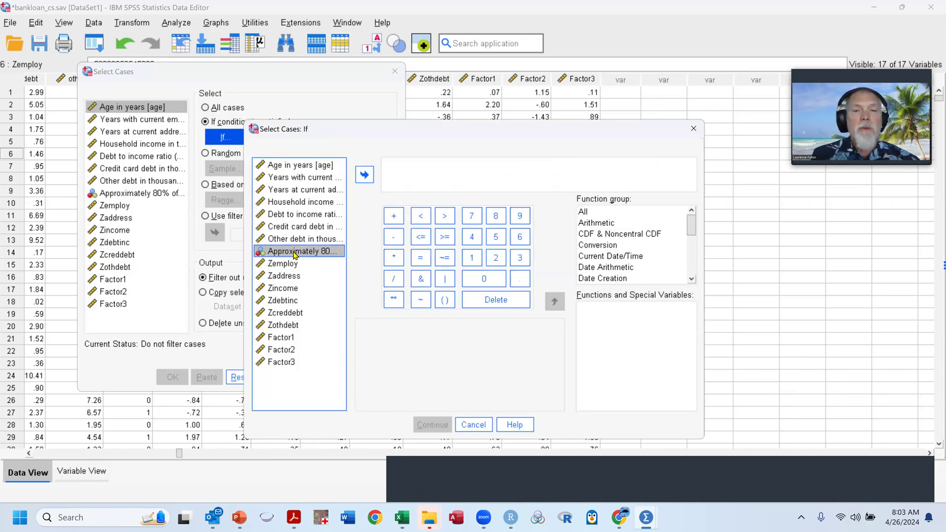
pyautogui.click(364, 174)
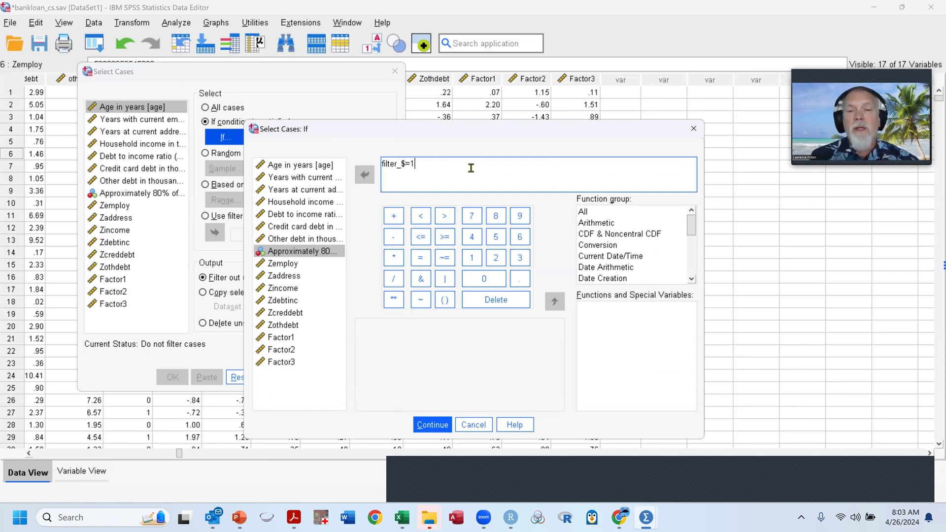
pyautogui.click(432, 425)
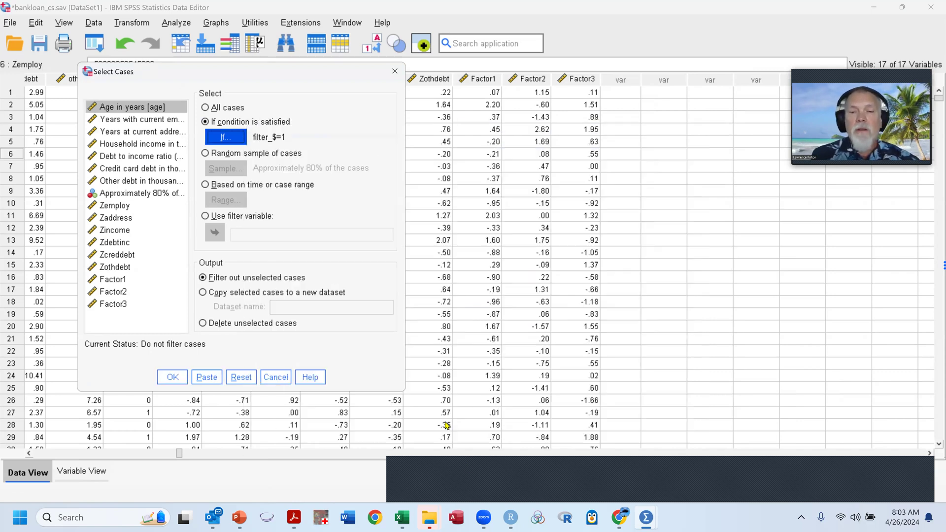
pyautogui.click(172, 377)
pyautogui.hotkey('alt', 'Tab')
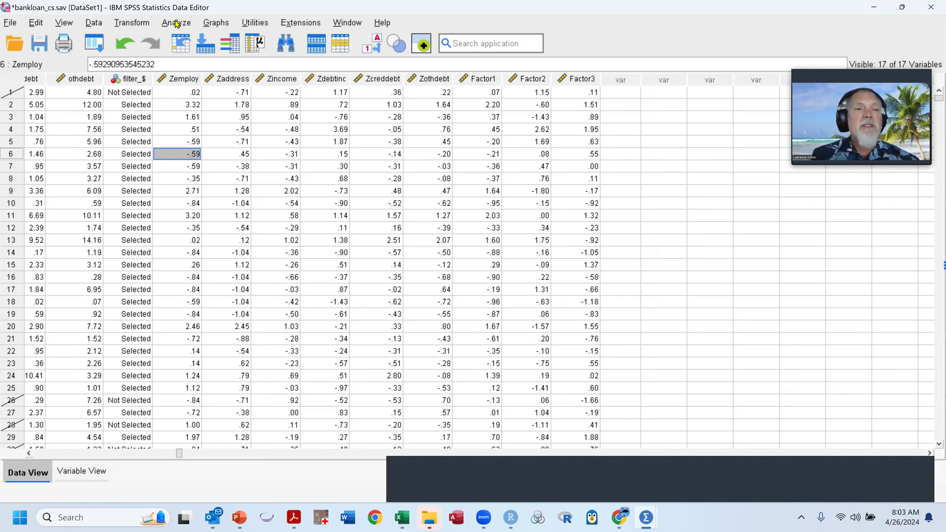
# Run a linear regression with Age in years as the dependent variable and Factor1, Factor2 and Factor3 as independents.
pyautogui.click(176, 23)
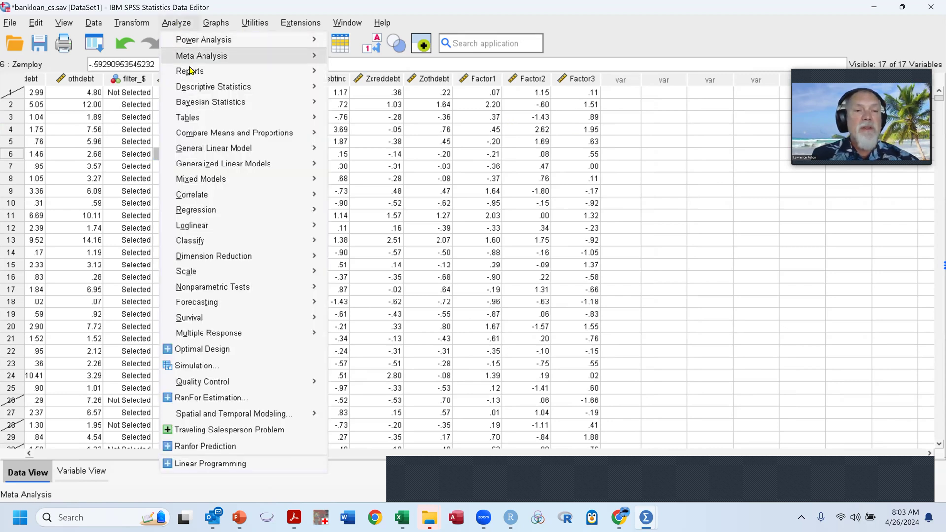
pyautogui.moveTo(224, 212)
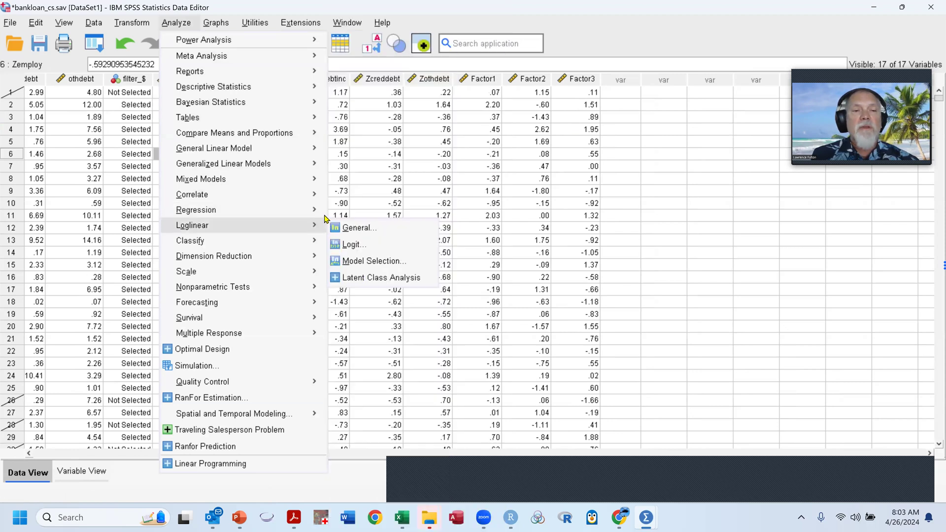
pyautogui.moveTo(407, 29)
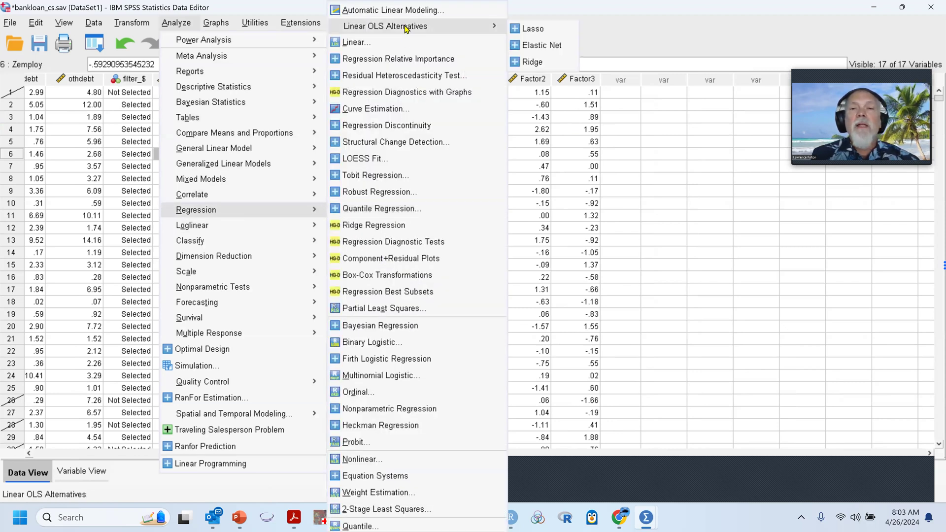
pyautogui.click(407, 43)
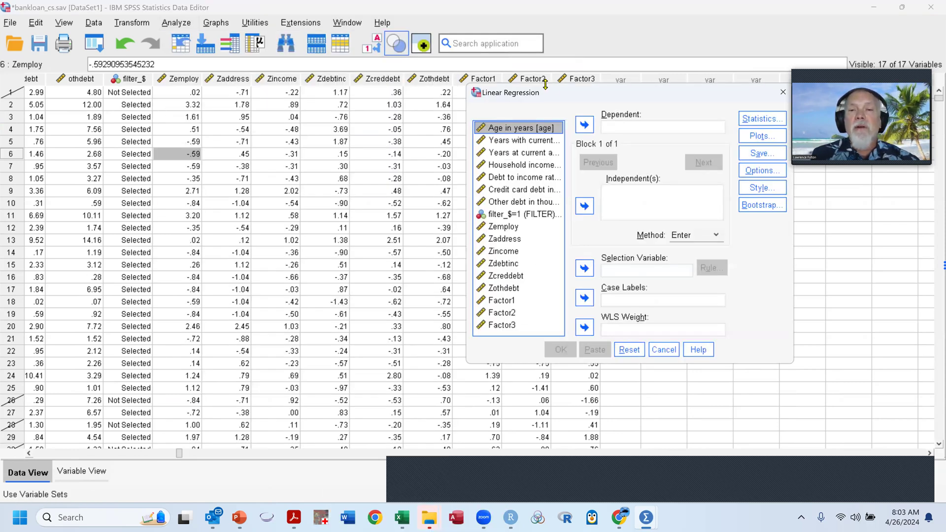
pyautogui.click(583, 126)
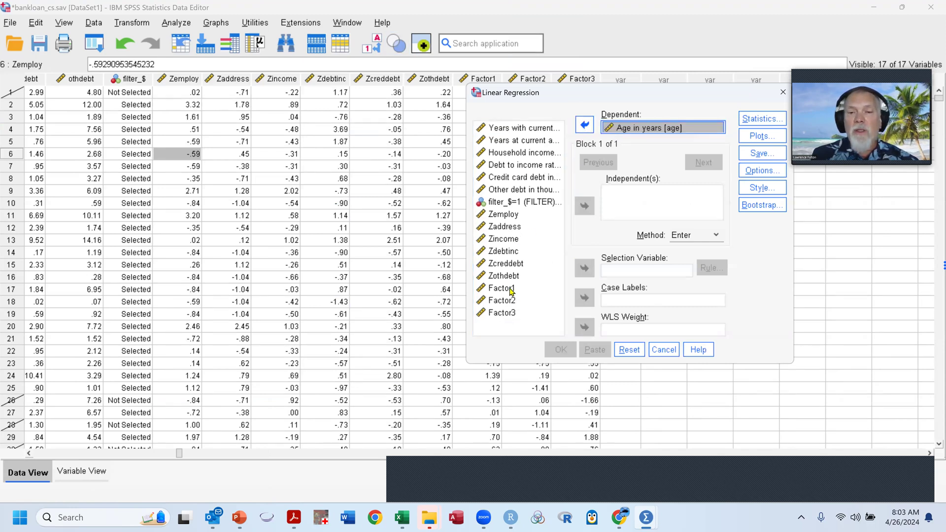
pyautogui.moveTo(512, 289); pyautogui.dragTo(513, 313)
pyautogui.click(592, 207)
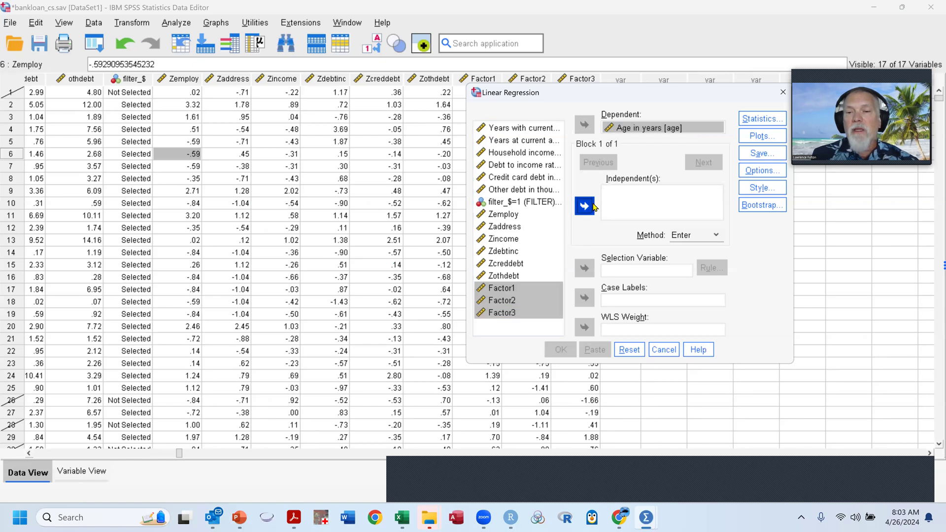
pyautogui.click(560, 350)
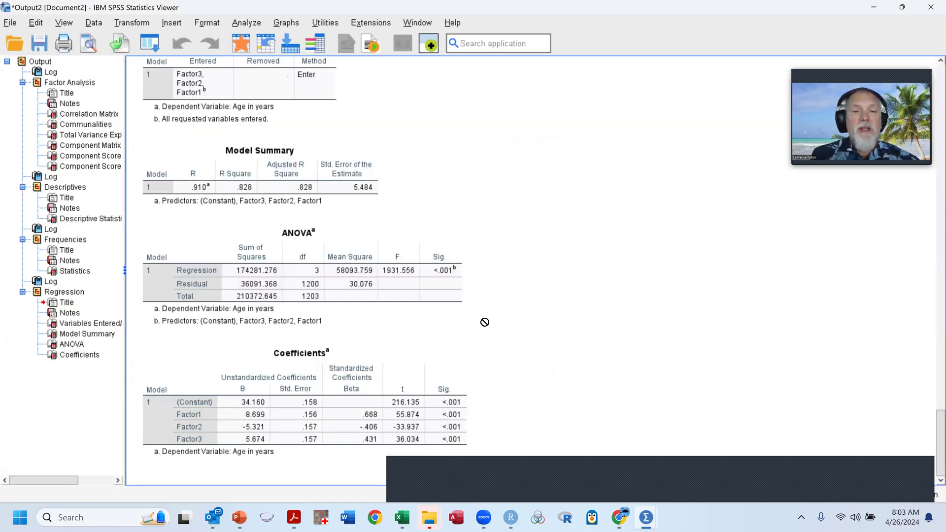
# Examine the regression's ANOVA and Coefficients tables for the significance of the model and its factors.
pyautogui.click(416, 310)
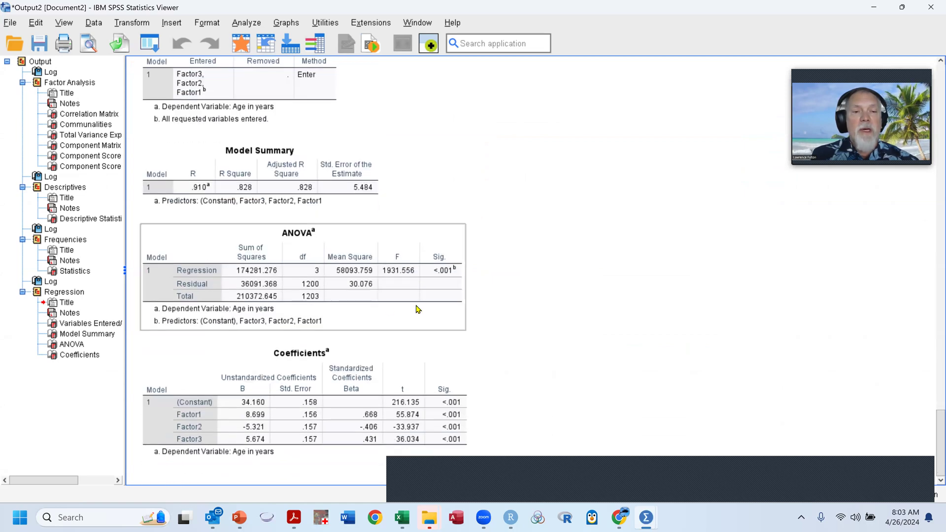
pyautogui.click(299, 418)
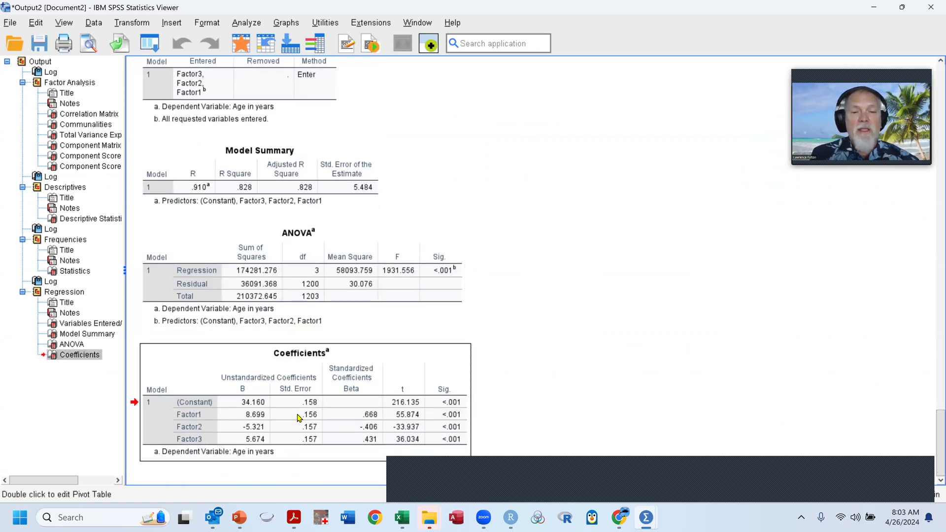
pyautogui.click(460, 275)
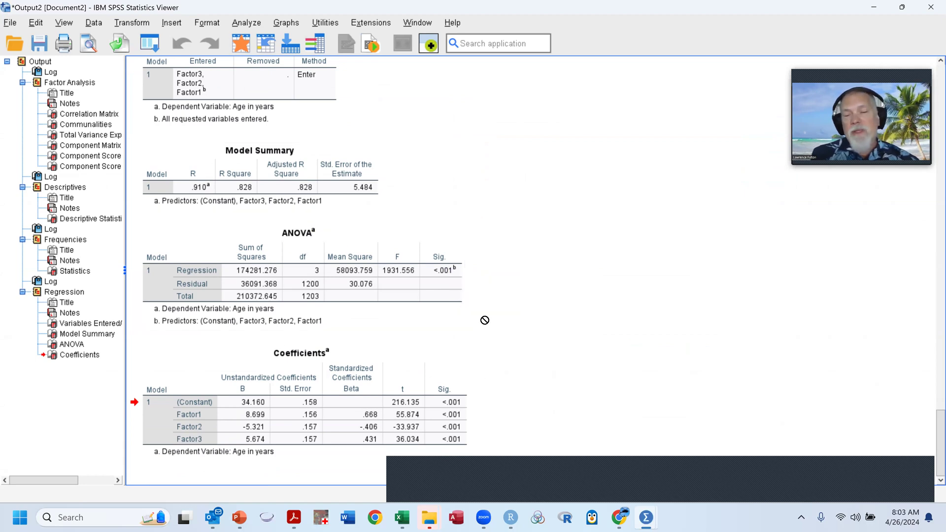
pyautogui.click(408, 295)
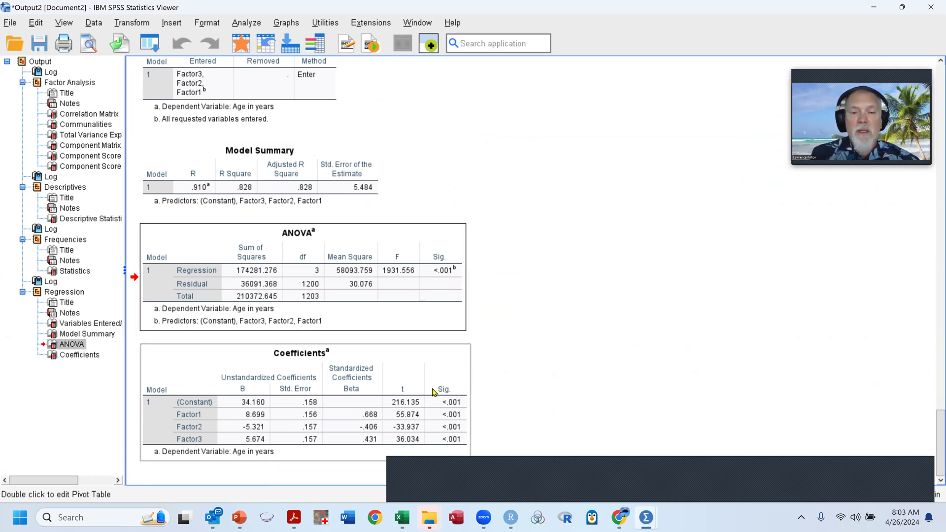
# Copy the constant and factor labels with their B values from the Coefficients table into Excel, starting at cell G4.
pyautogui.click(411, 402)
pyautogui.doubleClick(371, 394)
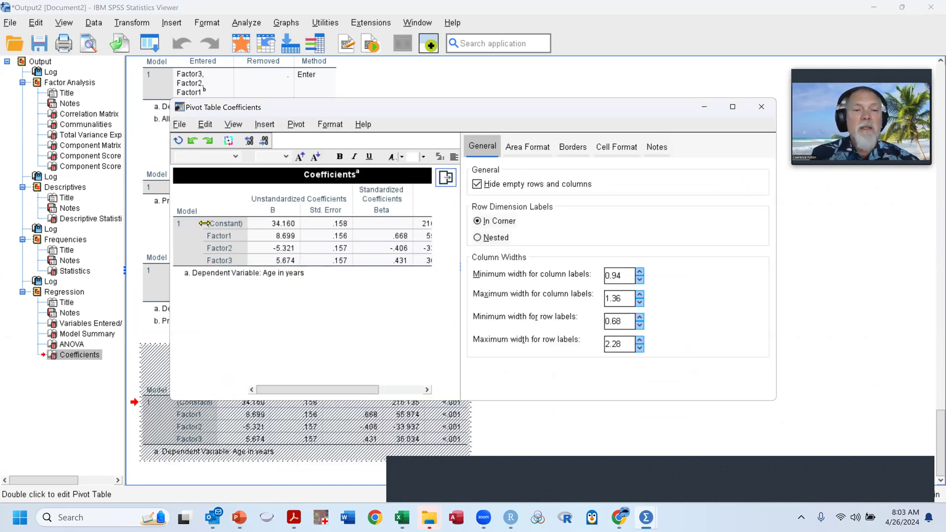
pyautogui.moveTo(207, 224); pyautogui.dragTo(282, 259)
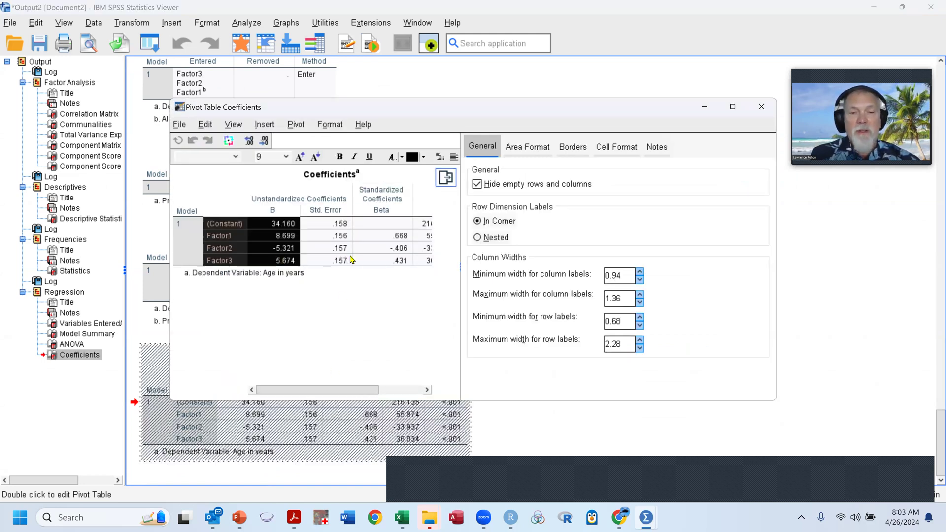
pyautogui.click(761, 106)
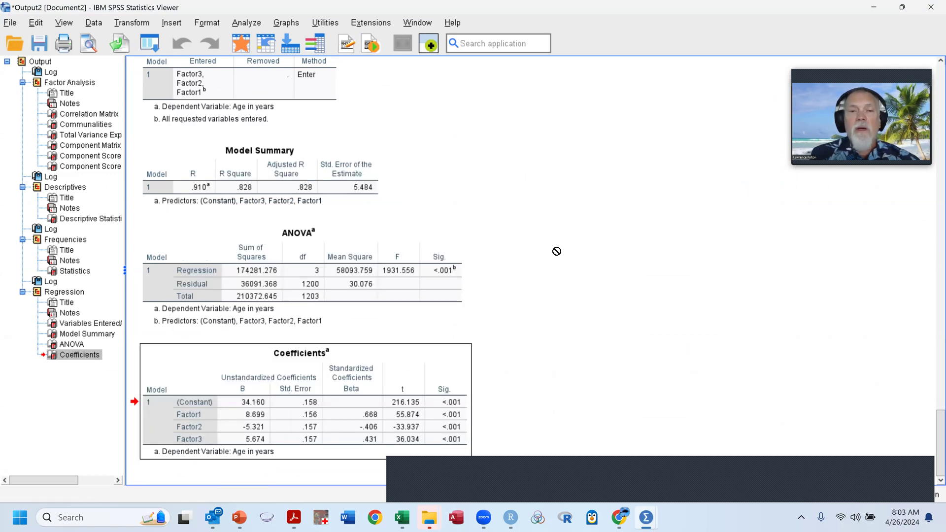
pyautogui.hotkey('alt', 'Tab')
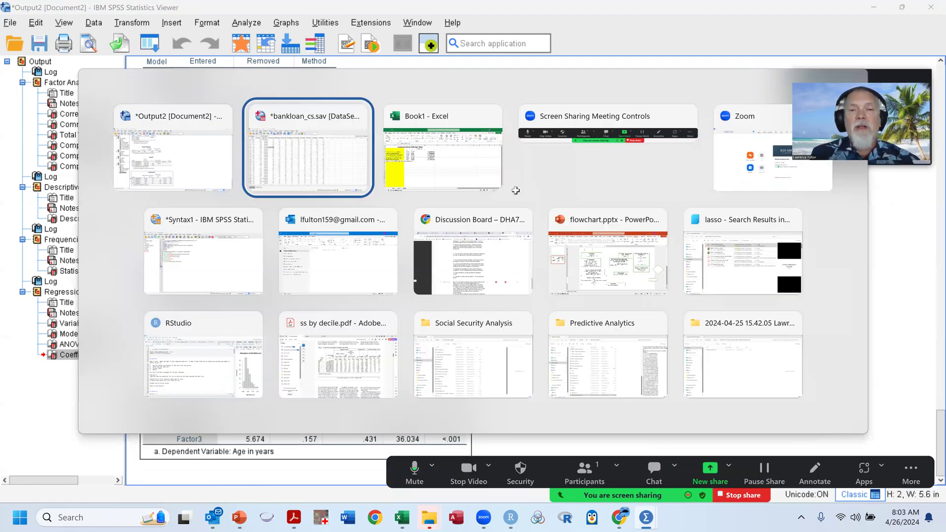
pyautogui.hotkey('alt', 'Tab')
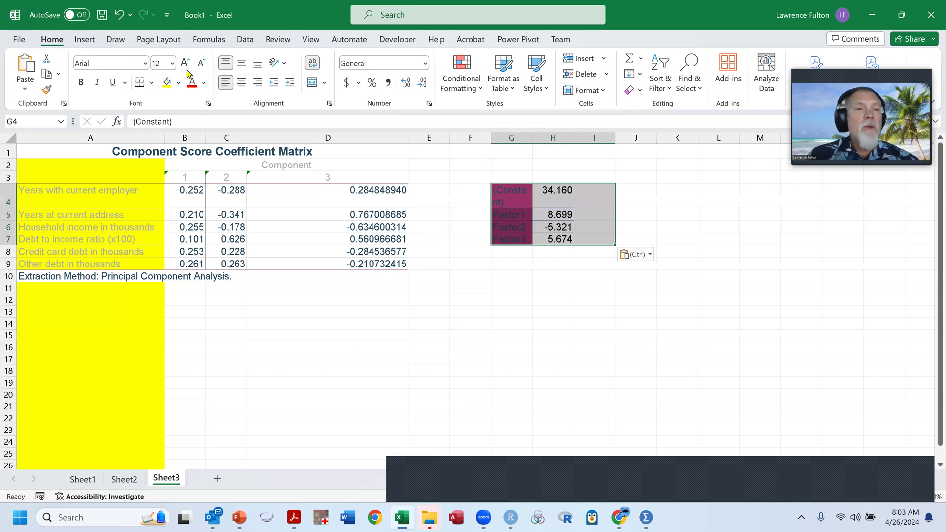
# Fill column G, which holds the regression coefficient labels, with yellow.
pyautogui.hotkey('ctrl', 'space')
pyautogui.click(168, 82)
pyautogui.click(718, 275)
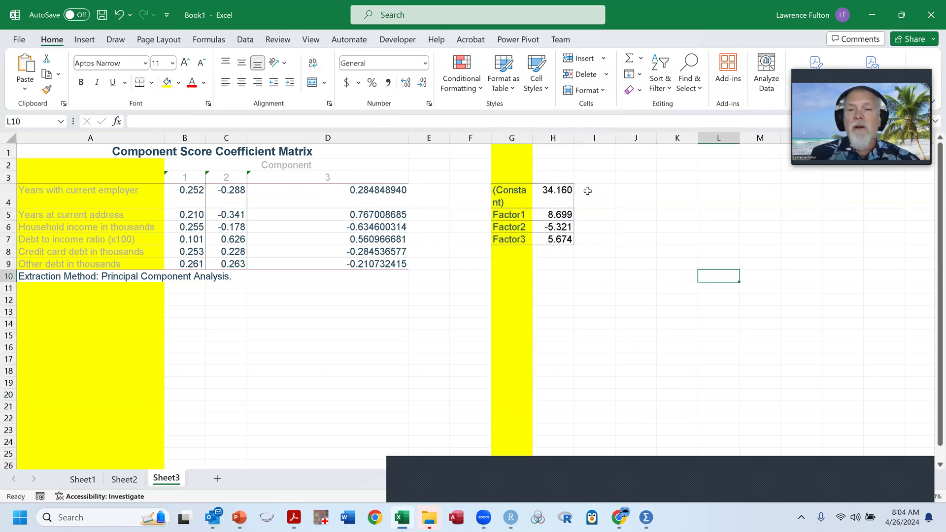
# Switch back to the SPSS data and turn off the case filter by selecting all cases.
pyautogui.hotkey('alt', 'Tab')
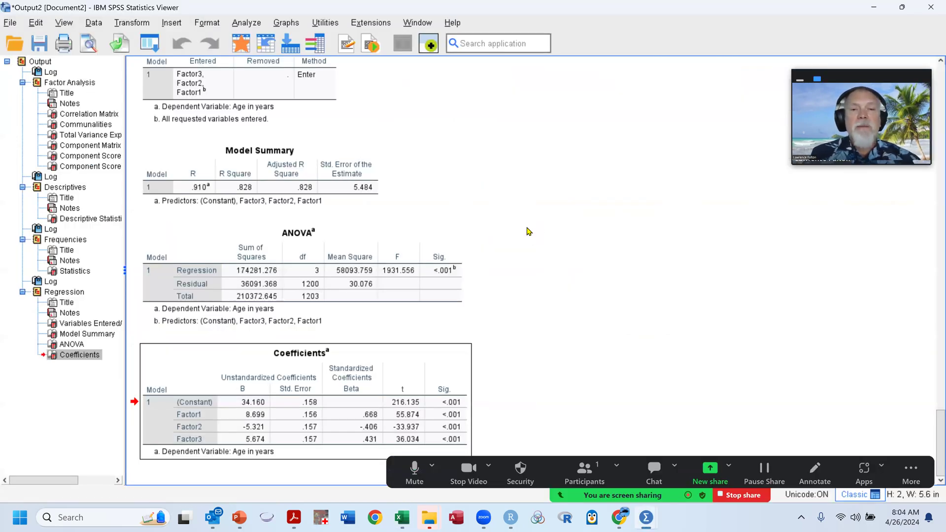
pyautogui.hotkey('alt', 'Tab')
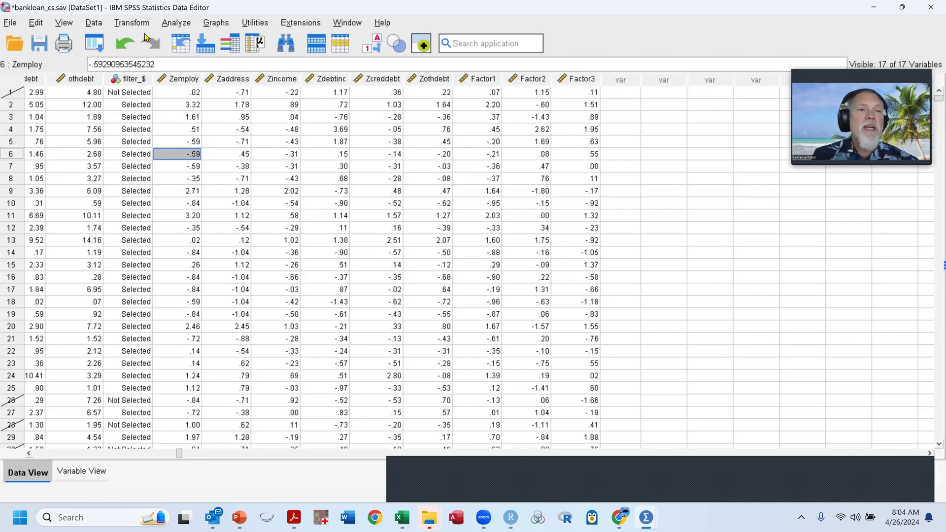
pyautogui.hotkey('alt', 'd')
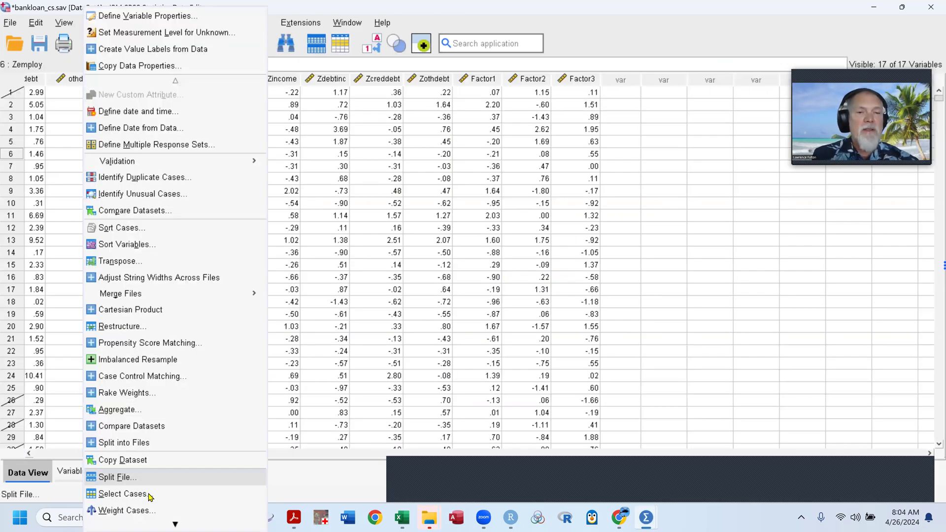
pyautogui.press('Down')
pyautogui.press('Return')
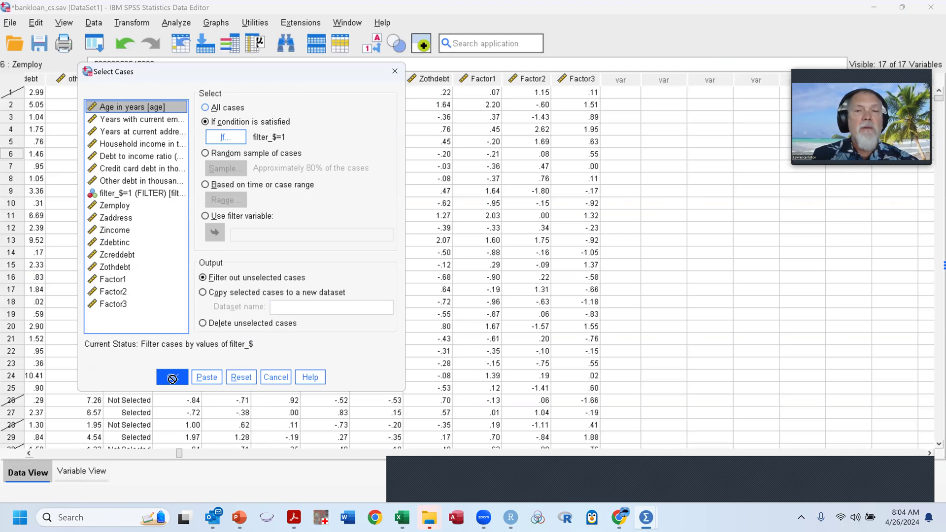
pyautogui.click(173, 377)
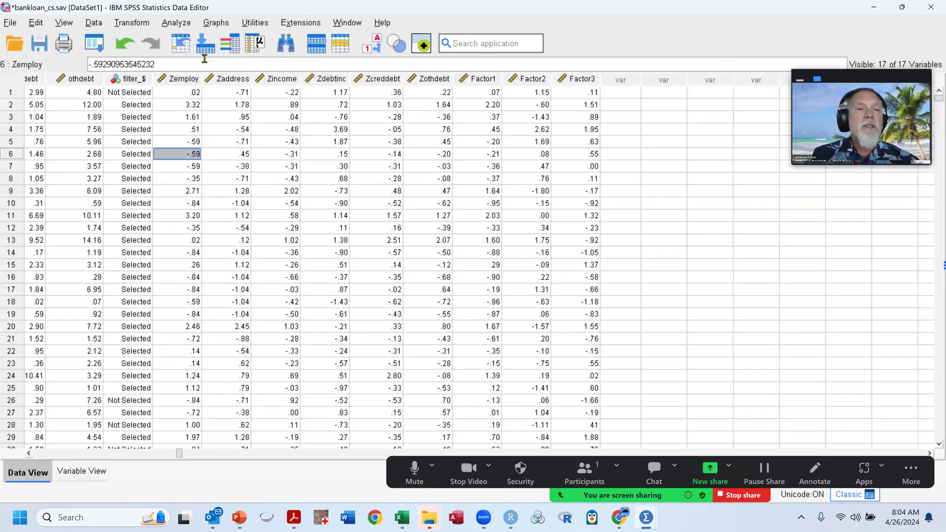
# Start computing a new variable with the target name Forecast and clear the old numeric expression.
pyautogui.click(142, 24)
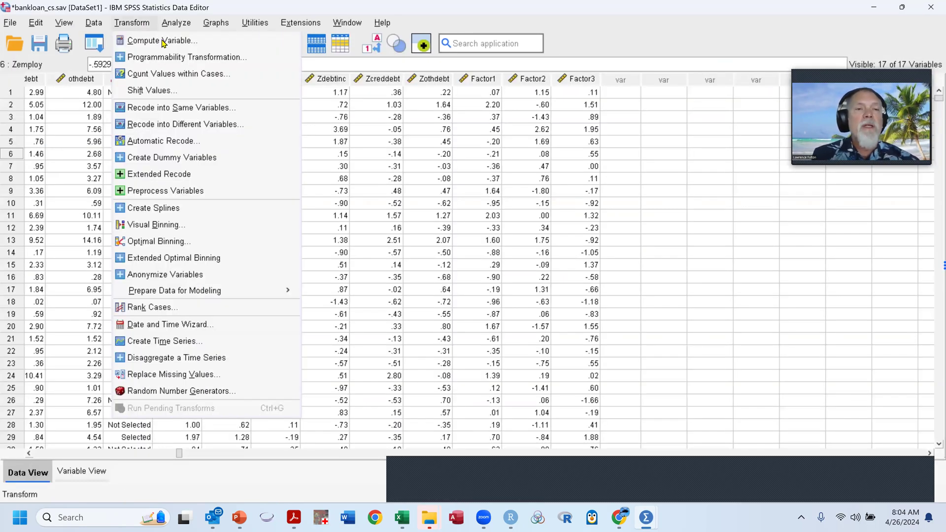
pyautogui.click(162, 41)
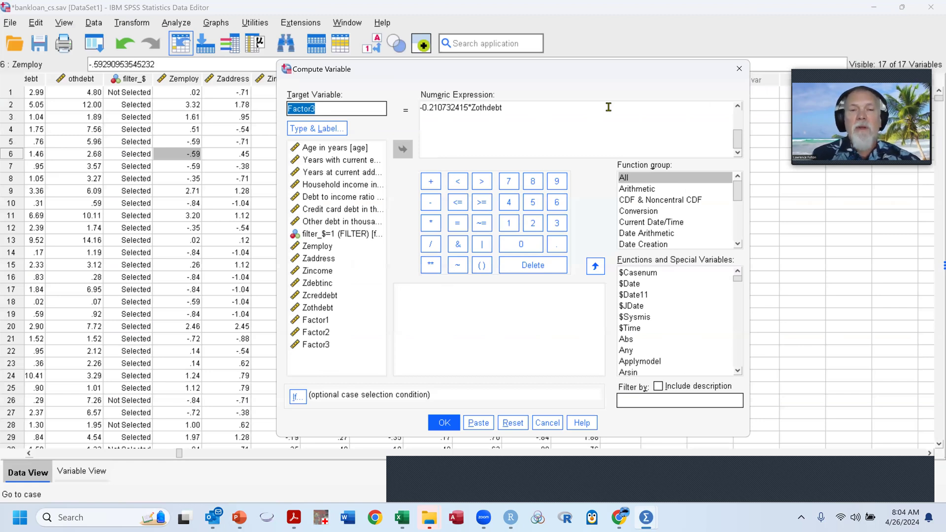
pyautogui.write('Forecast')
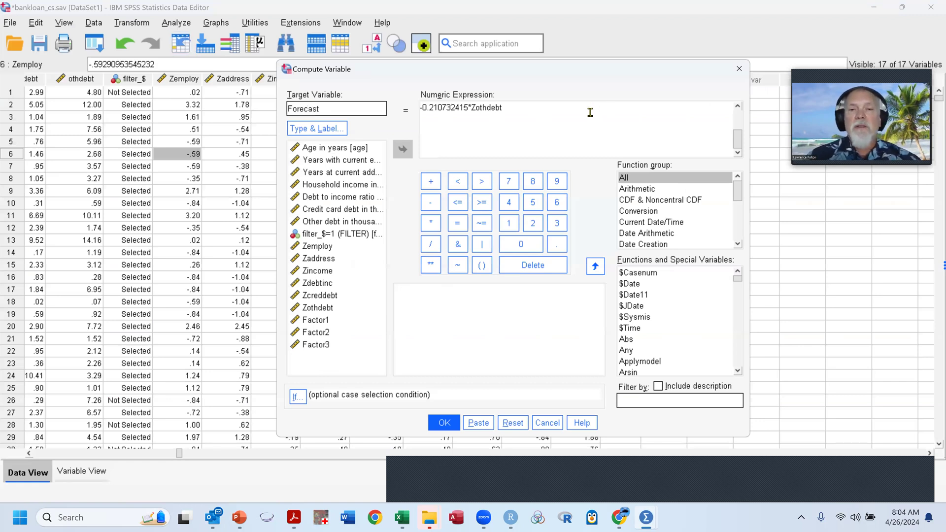
pyautogui.hotkey('ctrl', 'a')
pyautogui.moveTo(597, 137); pyautogui.dragTo(348, 21)
pyautogui.press('Delete')
# Copy the four regression B values in H4:H7 of the Excel sheet into the numeric expression for Forecast.
pyautogui.hotkey('alt', 'Tab')
pyautogui.hotkey('alt', 'Tab')
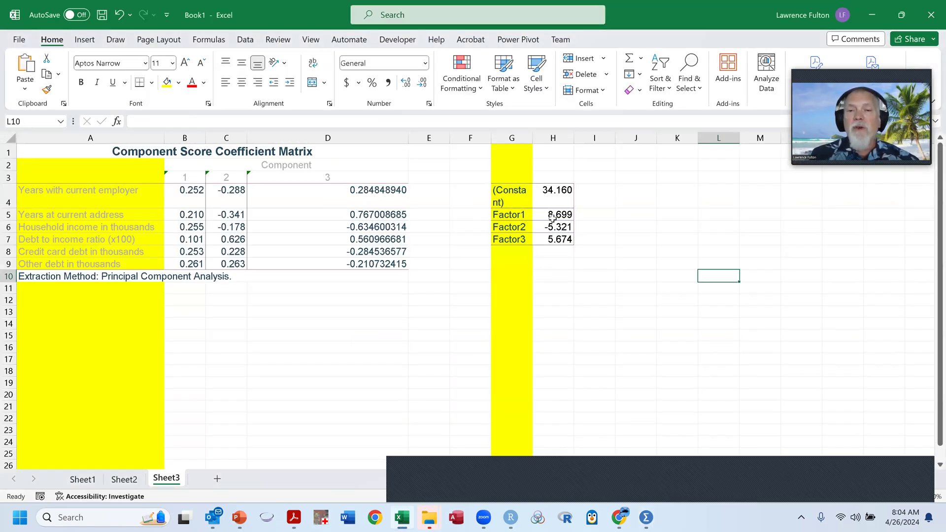
pyautogui.moveTo(555, 215); pyautogui.dragTo(560, 240)
pyautogui.moveTo(567, 190); pyautogui.dragTo(566, 239)
pyautogui.hotkey('ctrl', 'c')
pyautogui.hotkey('alt', 'Tab')
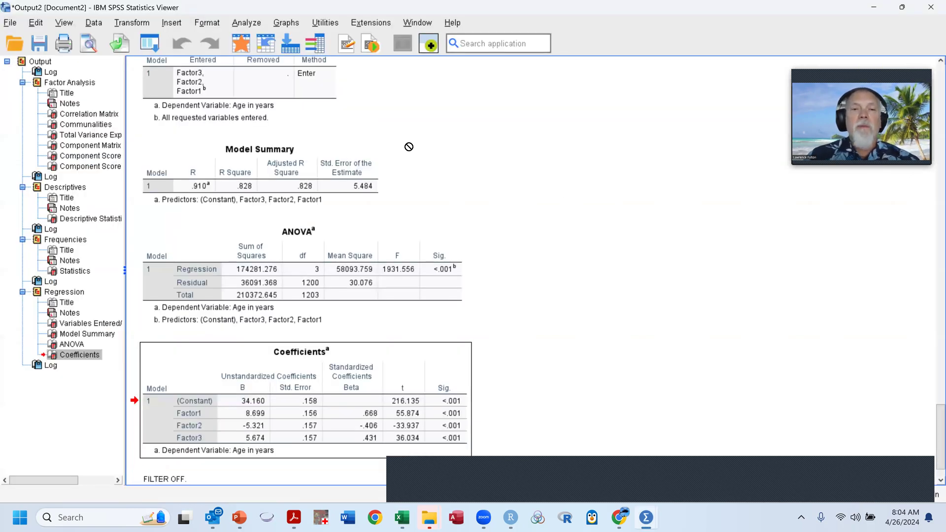
pyautogui.hotkey('alt', 'Tab')
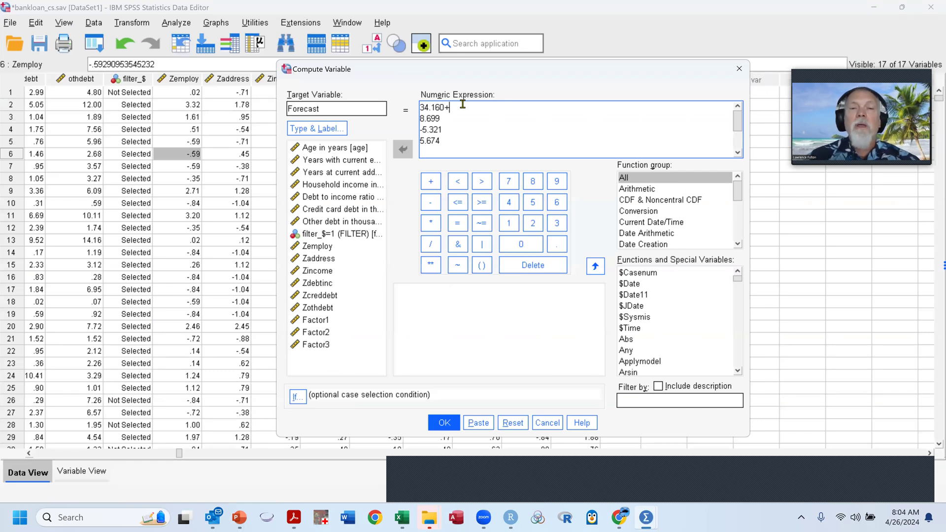
# Complete the expression as 34.160+8.699*Factor1+-5.321*Factor2+5.674*Factor3, compute Forecast, and return to the data.
pyautogui.click(460, 116)
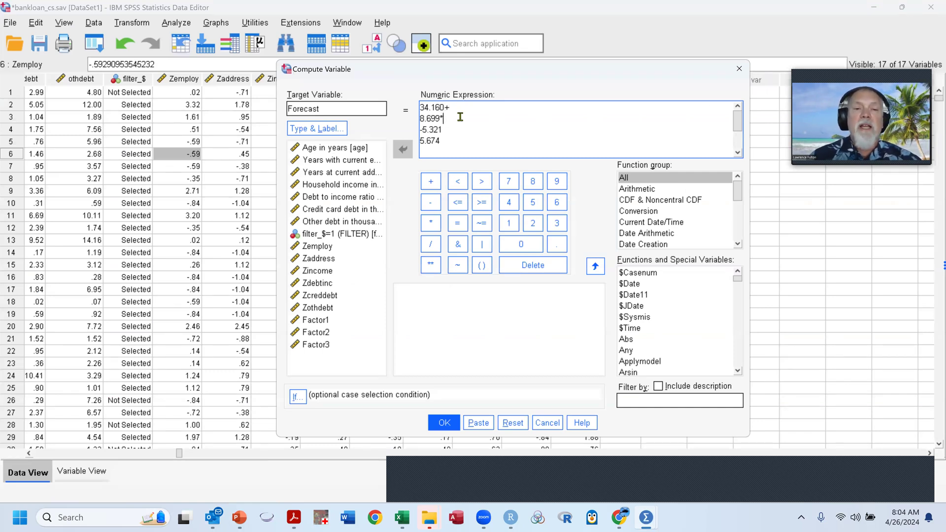
pyautogui.doubleClick(325, 320)
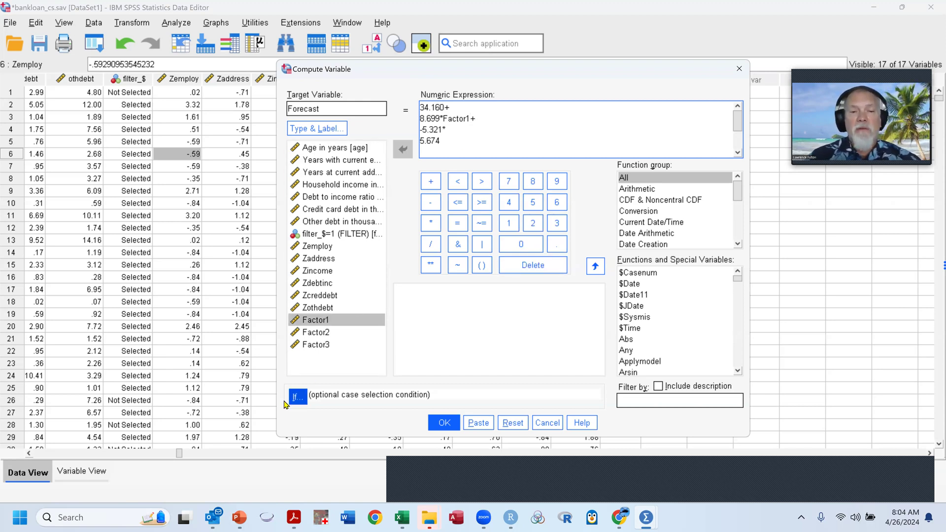
pyautogui.doubleClick(316, 332)
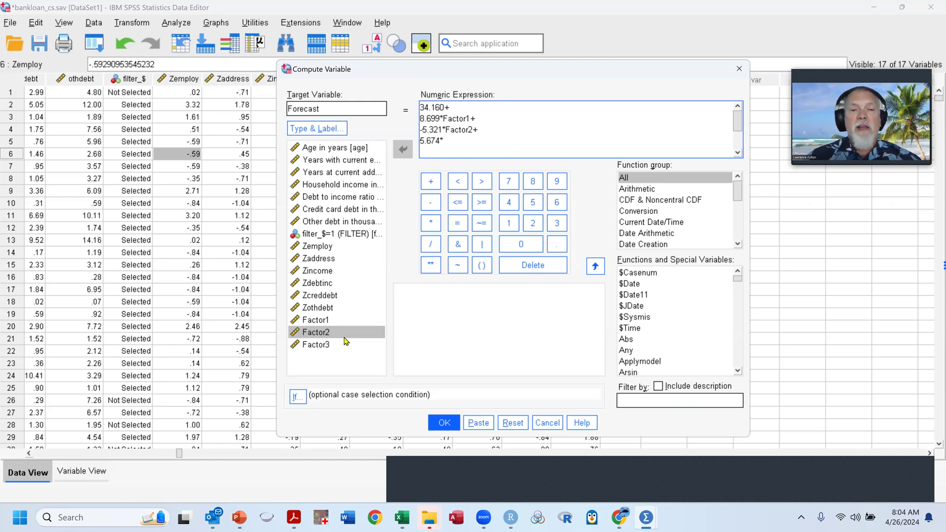
pyautogui.doubleClick(317, 345)
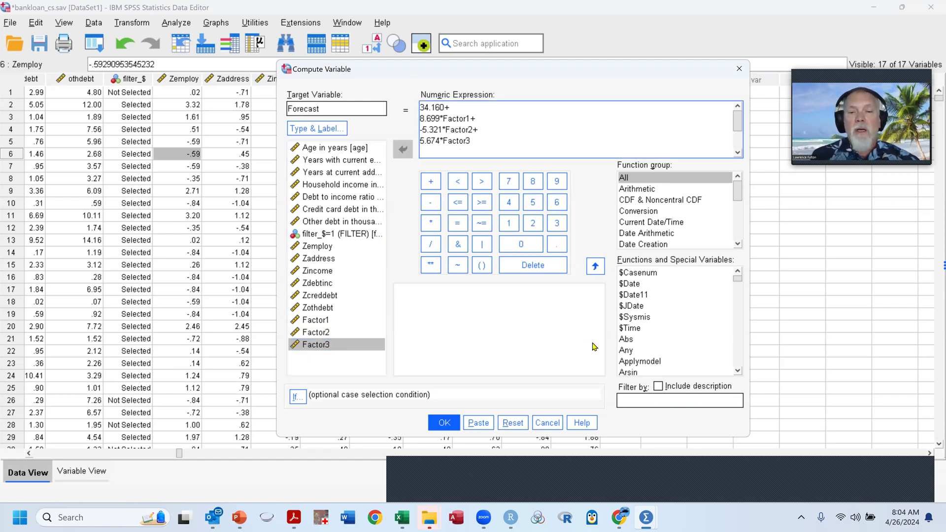
pyautogui.click(444, 422)
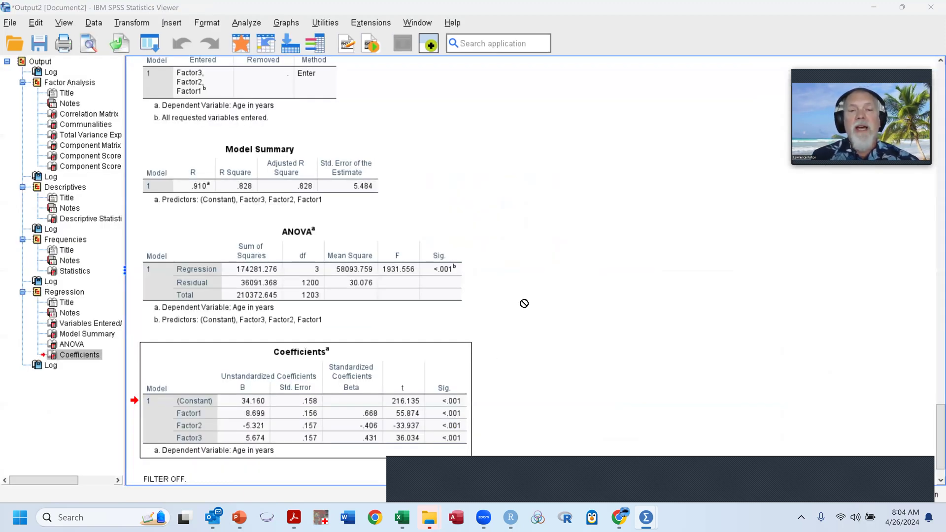
pyautogui.hotkey('alt', 'Tab')
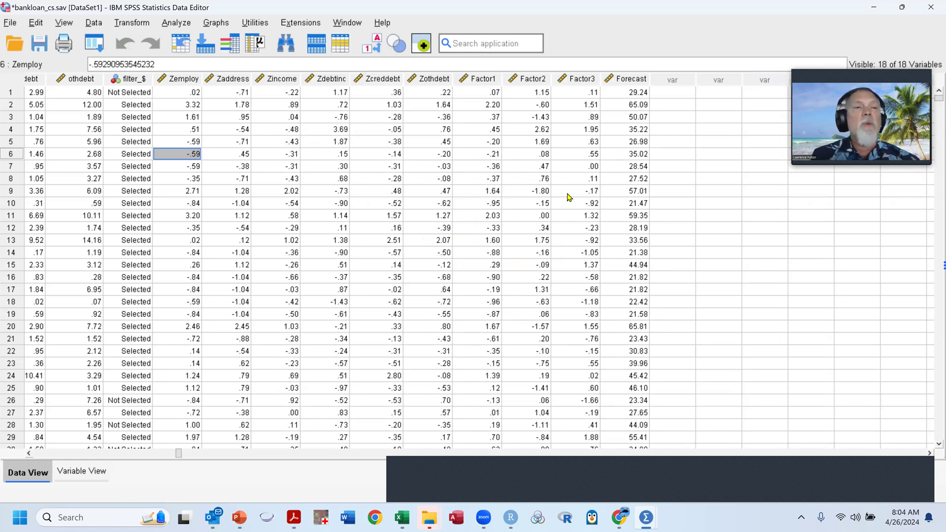
# Set up another computed variable with the target name SSE.
pyautogui.click(132, 23)
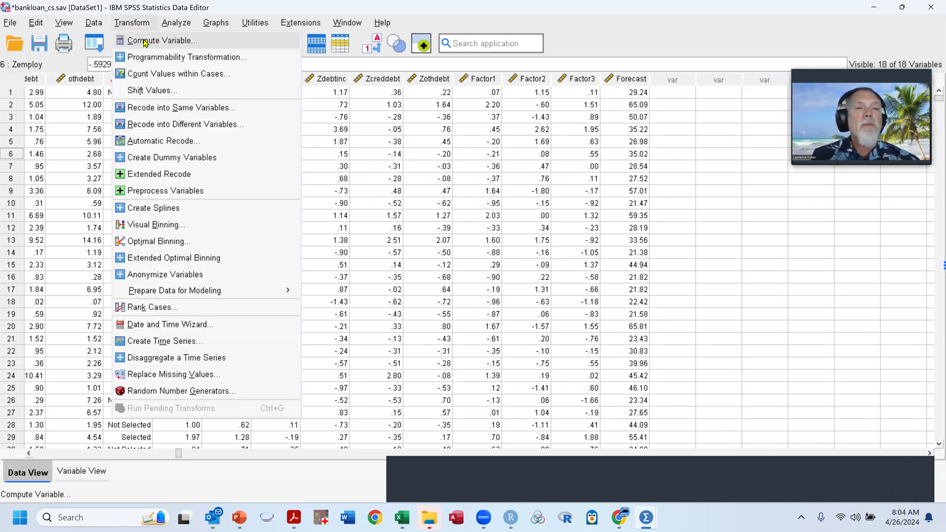
pyautogui.click(144, 39)
pyautogui.click(340, 106)
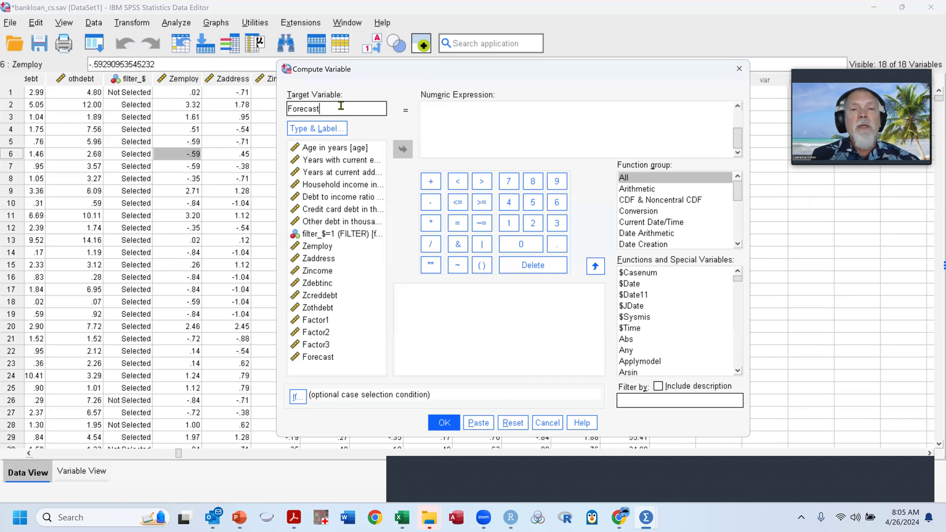
pyautogui.doubleClick(293, 106)
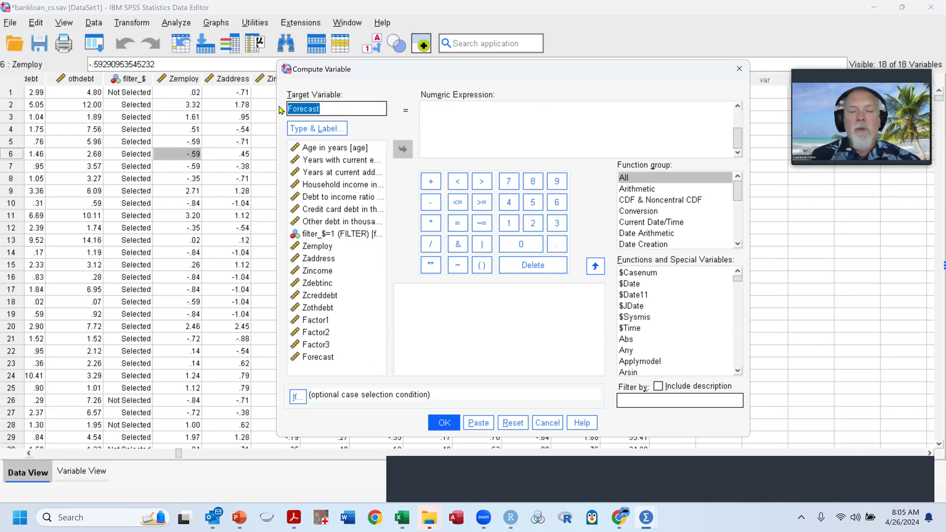
pyautogui.write('SSE')
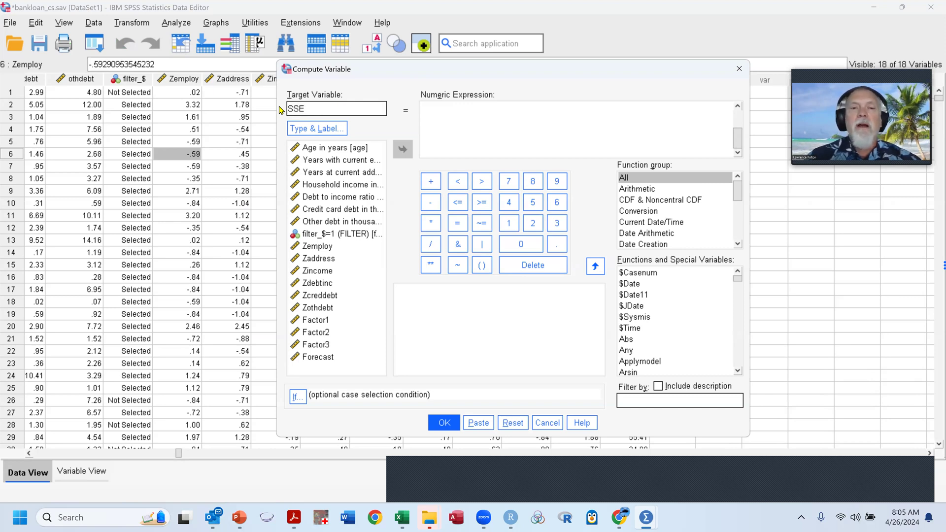
# Enter (age-Forecast)**2 as the numeric expression for SSE and try to compute it.
pyautogui.click(456, 116)
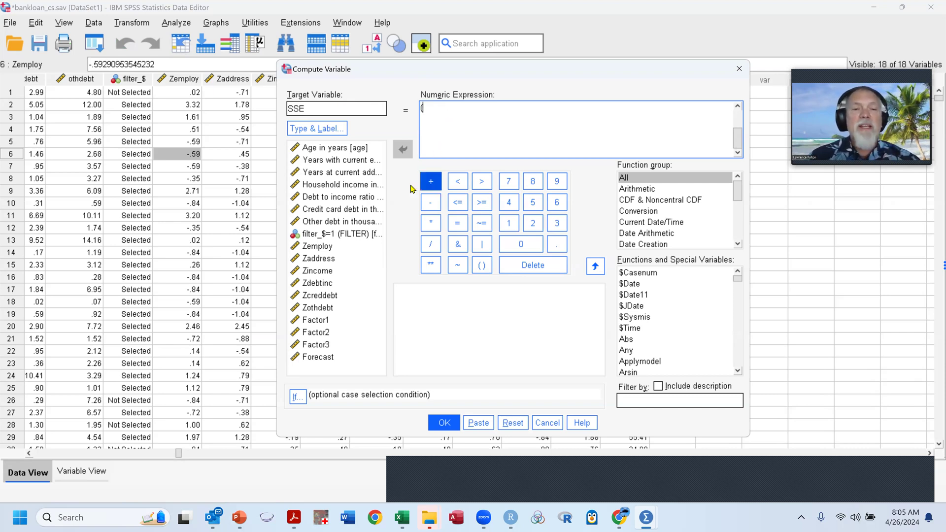
pyautogui.doubleClick(351, 150)
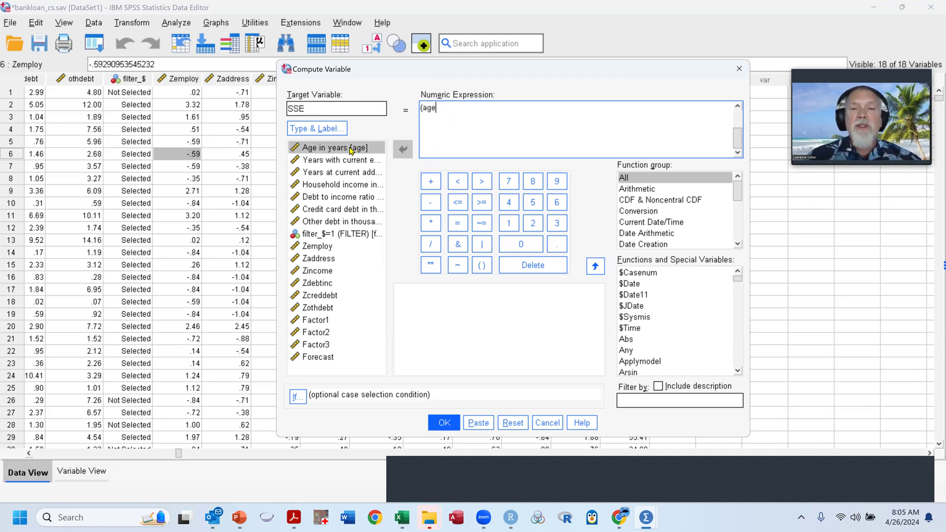
pyautogui.write('-')
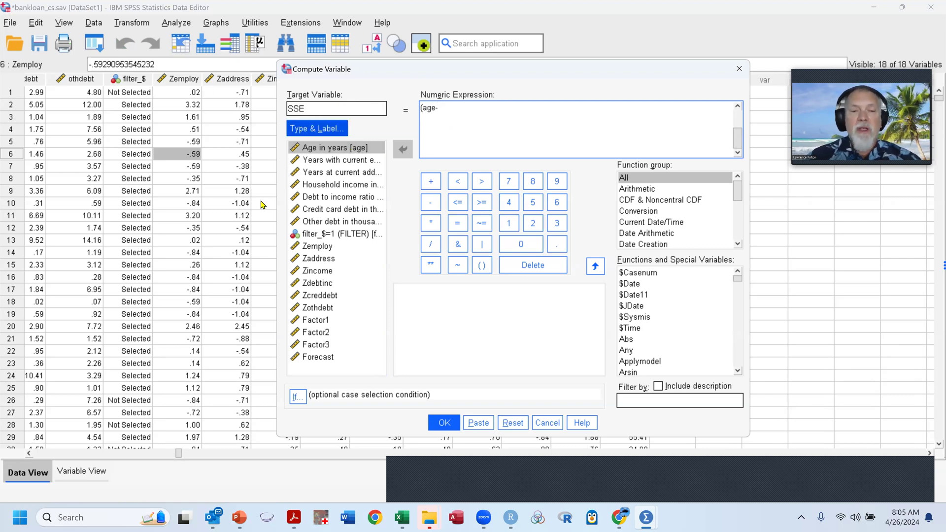
pyautogui.doubleClick(326, 358)
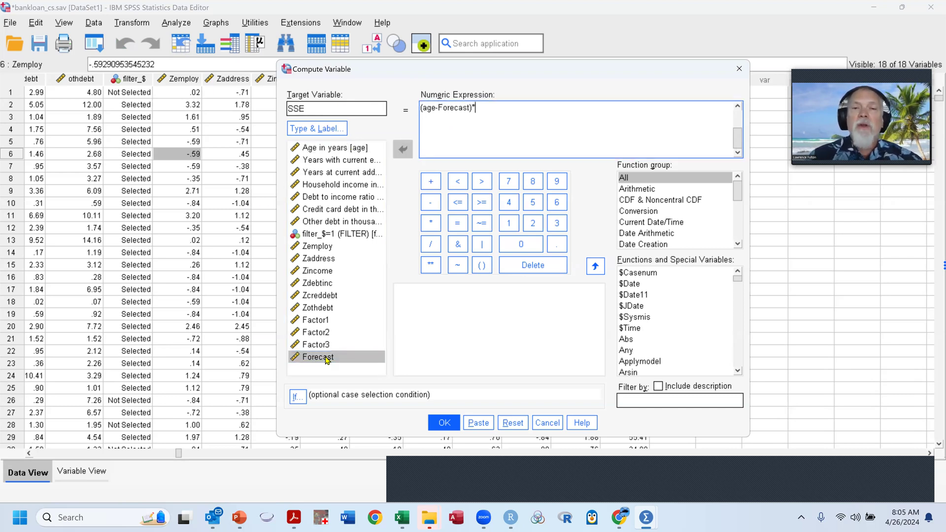
pyautogui.click(443, 422)
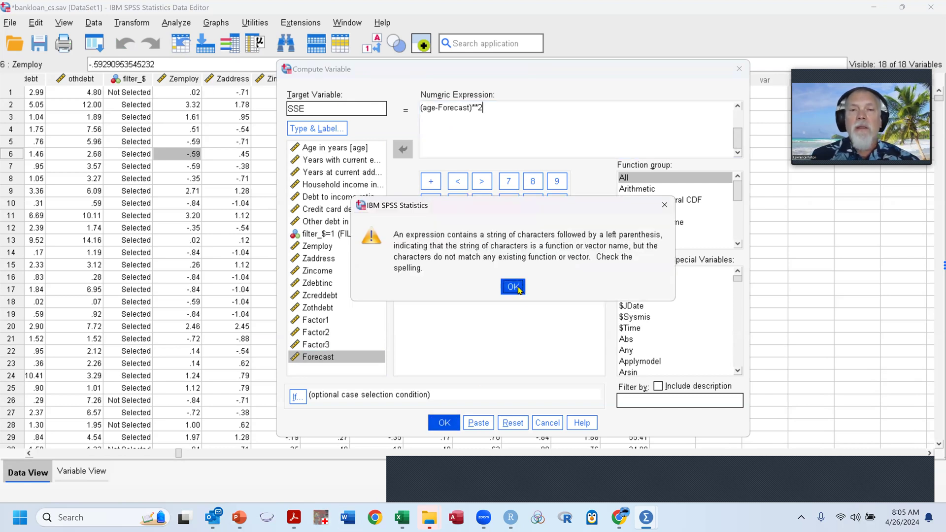
# Clear the leftover text from the SSE expression, keep only (age-Forecast)**2, compute it, and return to the data.
pyautogui.click(513, 287)
pyautogui.click(489, 120)
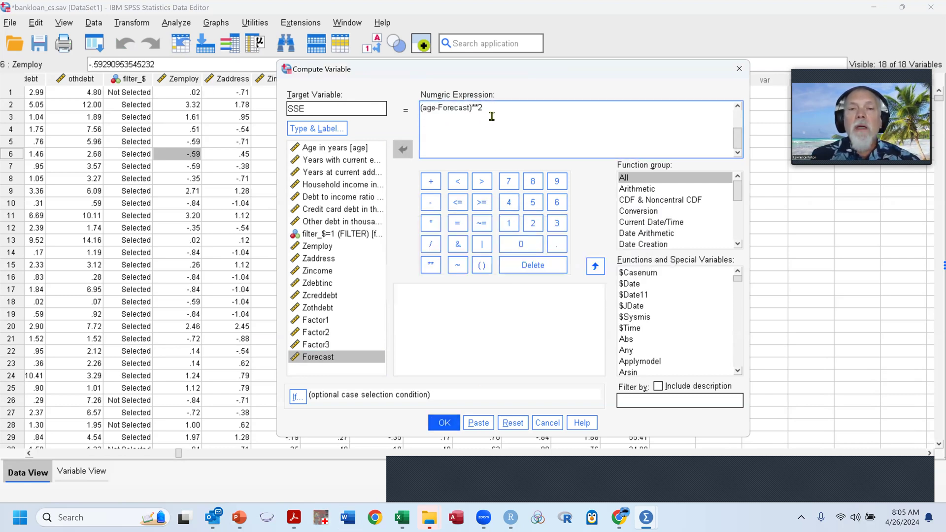
pyautogui.click(421, 106)
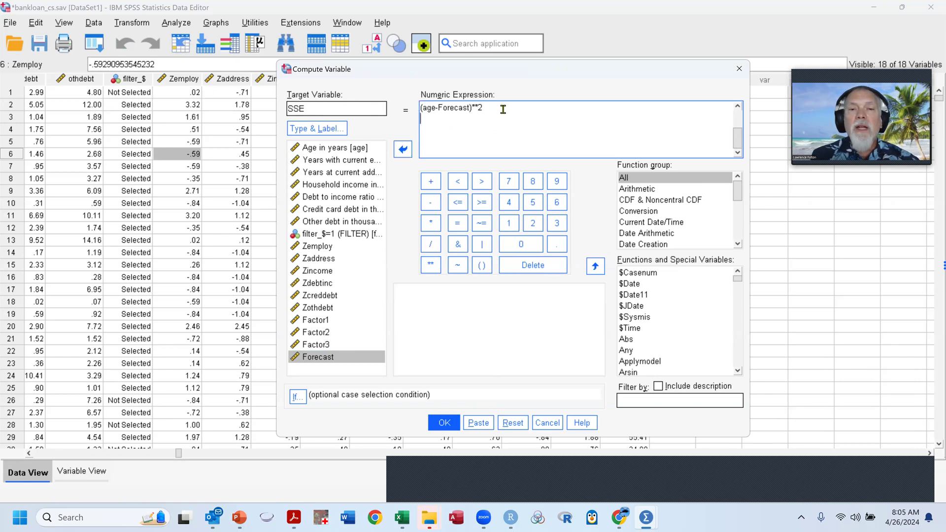
pyautogui.click(421, 102)
pyautogui.moveTo(507, 108); pyautogui.dragTo(379, 58)
pyautogui.press('Delete')
pyautogui.press('Delete')
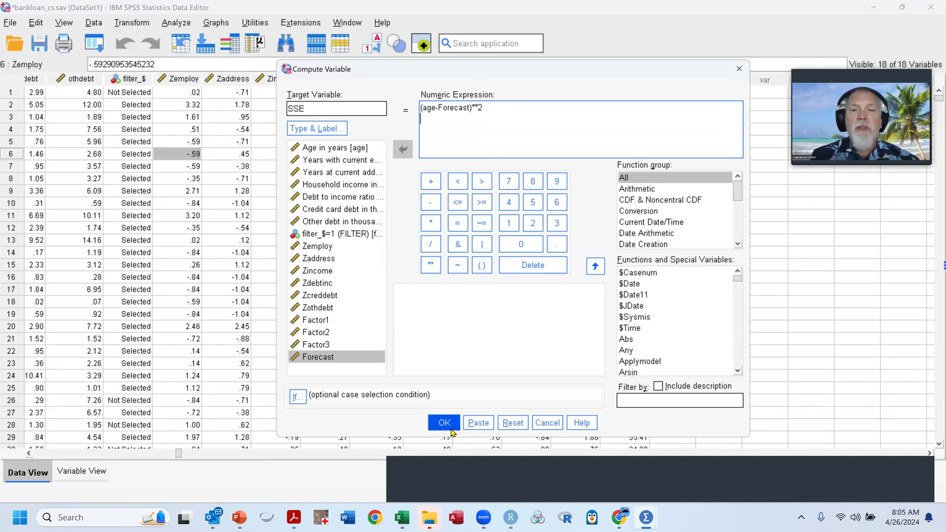
pyautogui.moveTo(496, 123); pyautogui.dragTo(375, 59)
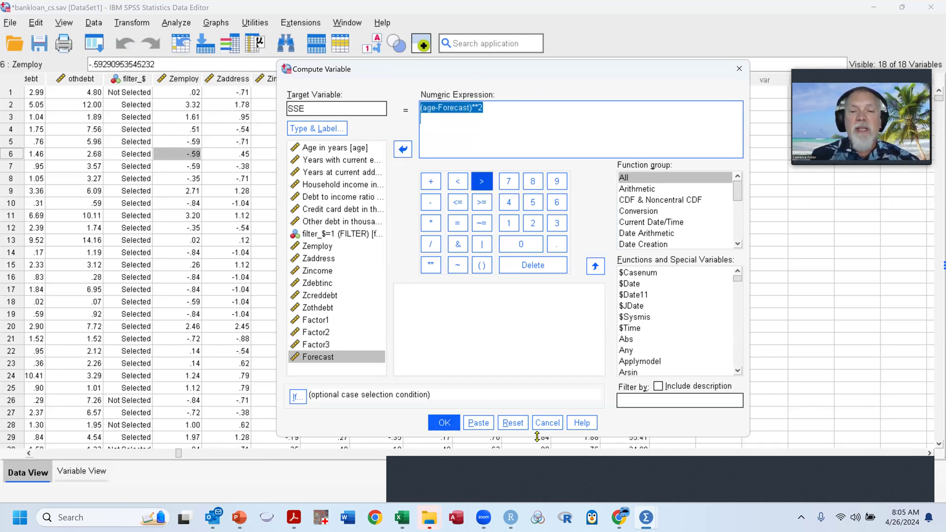
pyautogui.click(454, 425)
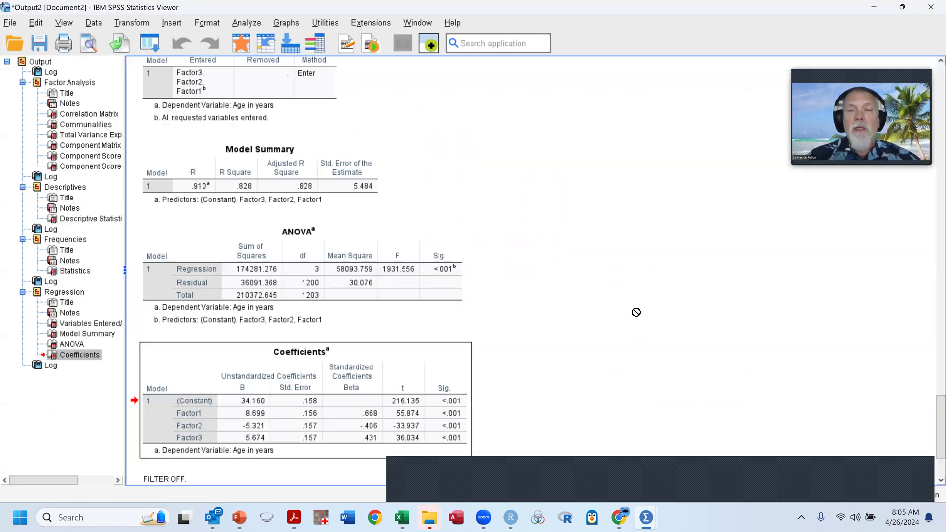
pyautogui.hotkey('alt', 'Tab')
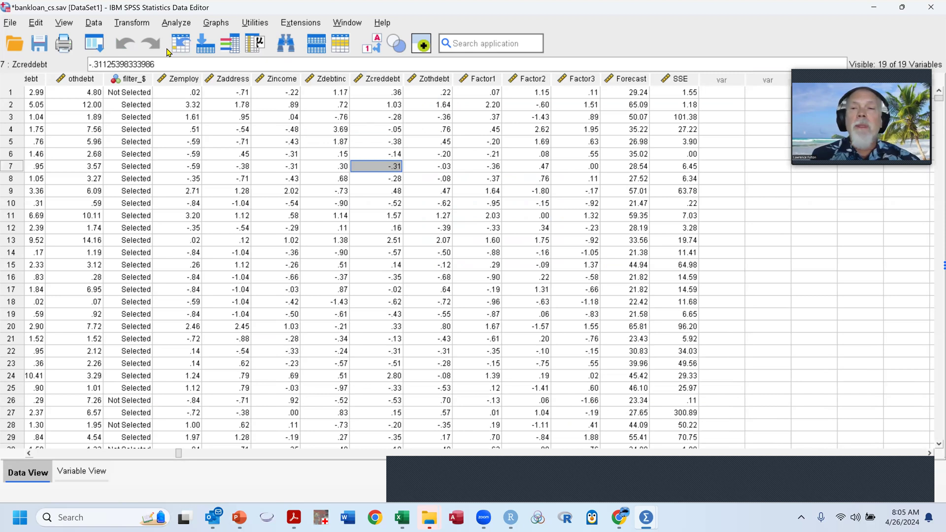
# Filter the dataset to the cases satisfying the condition filter_$=1, filtering out the unselected cases.
pyautogui.click(97, 23)
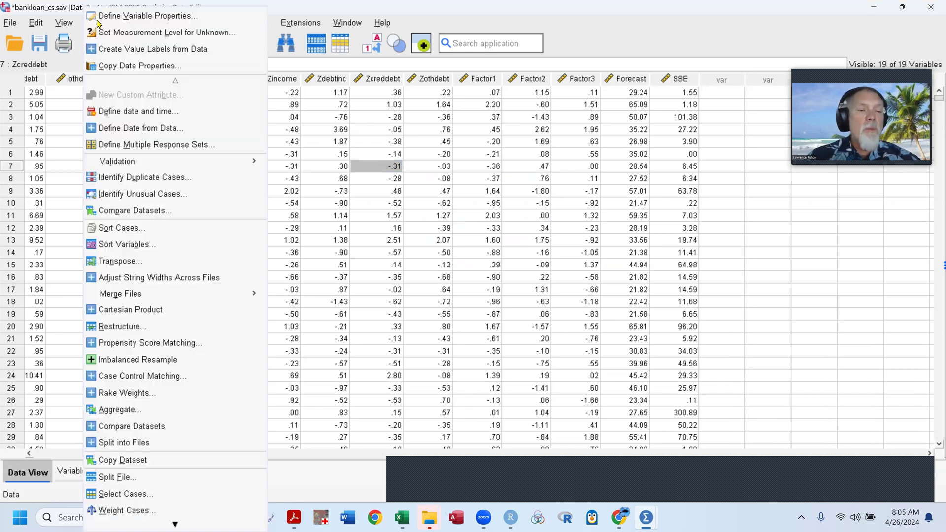
pyautogui.click(173, 492)
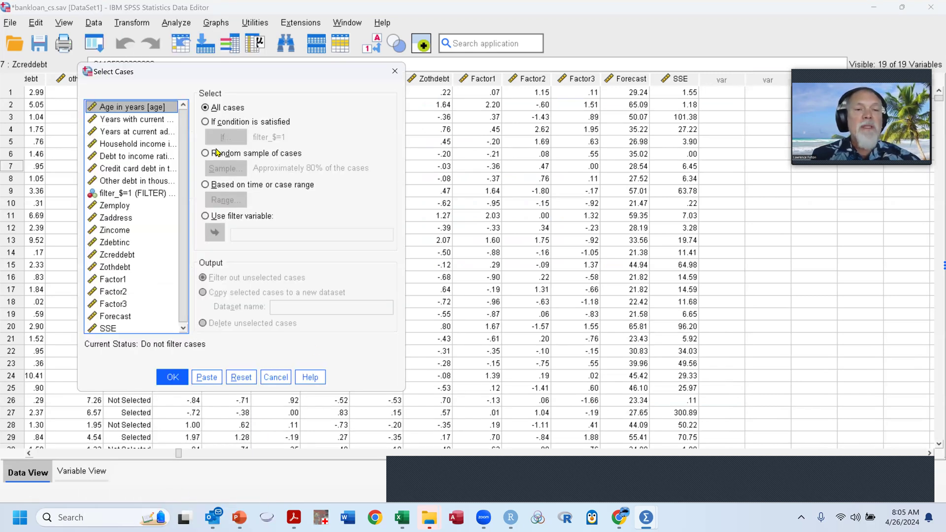
pyautogui.click(205, 122)
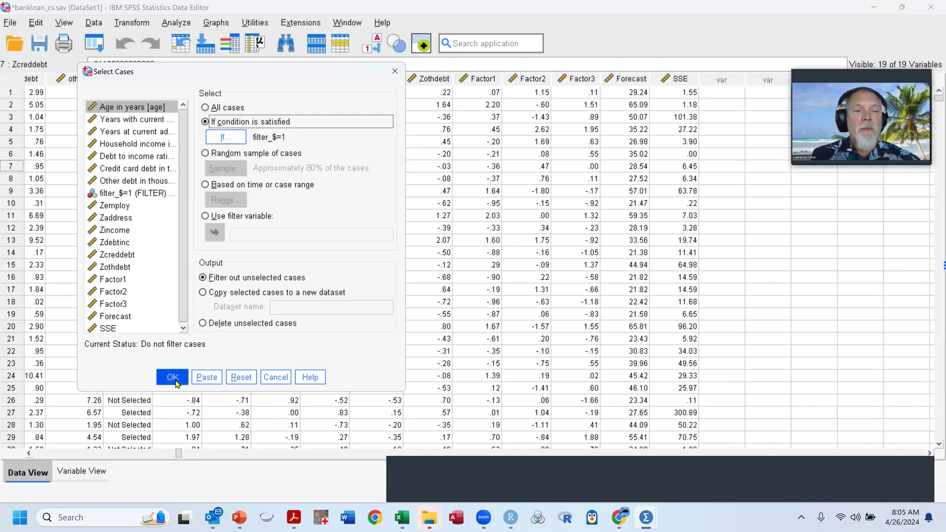
pyautogui.click(172, 377)
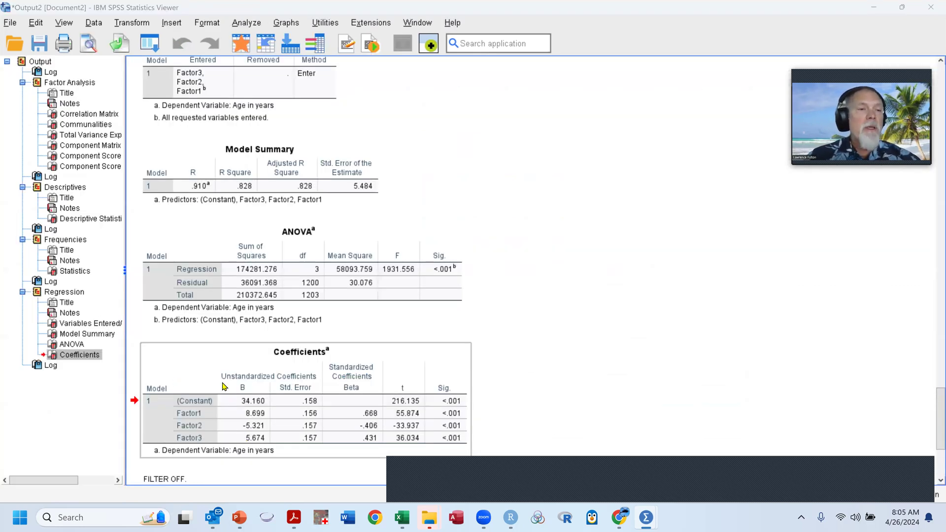
pyautogui.hotkey('alt', 'Tab')
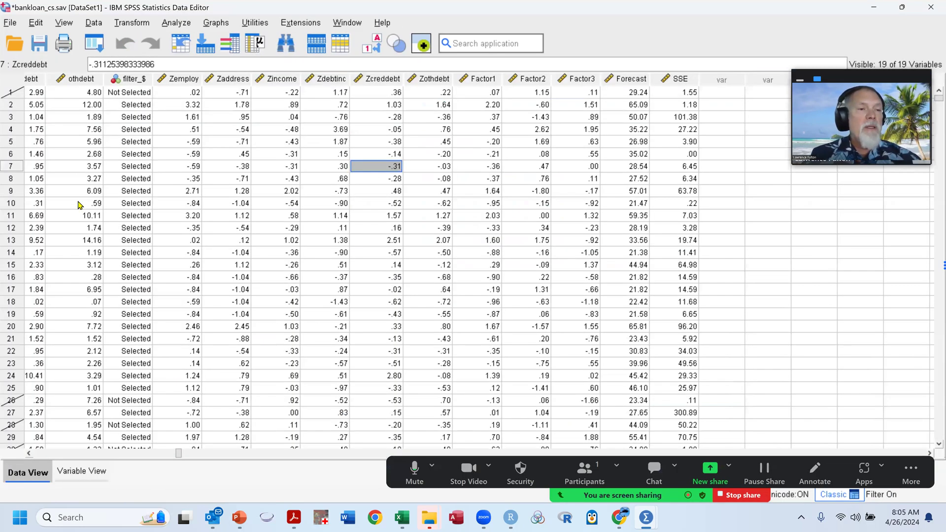
pyautogui.click(95, 24)
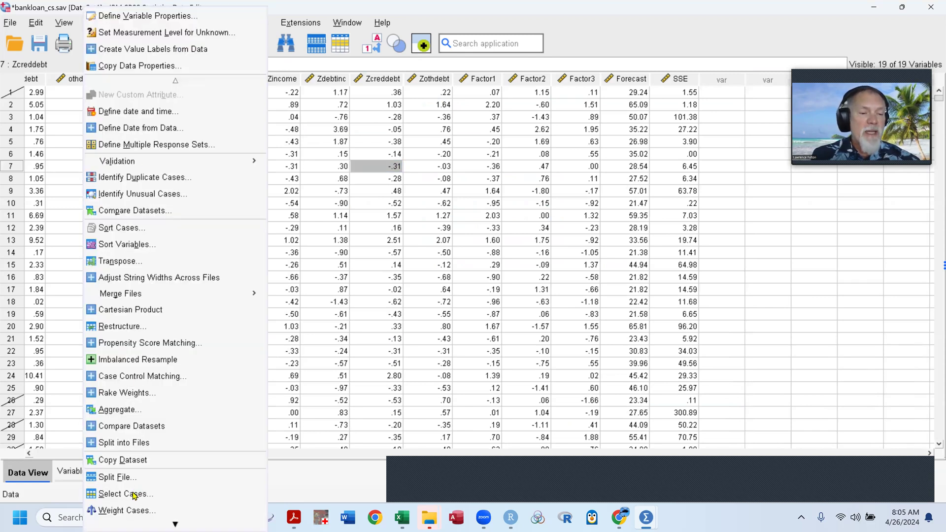
pyautogui.click(176, 378)
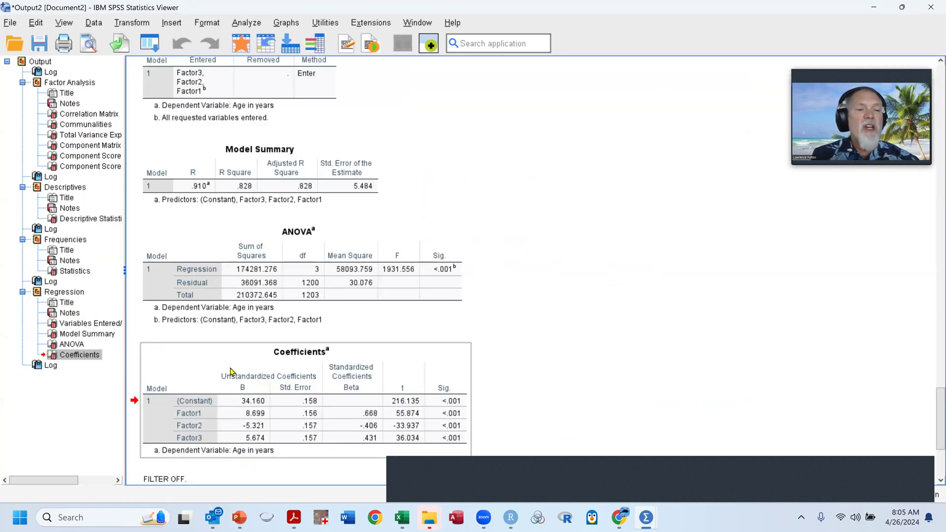
pyautogui.hotkey('alt', 'Tab')
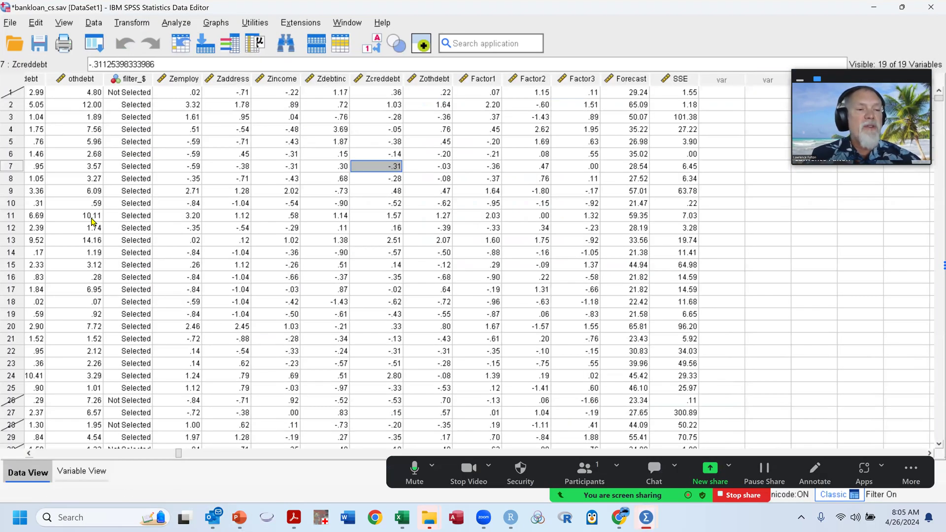
# Change the case selection condition to filter_$=0, filtering out the unselected cases, and return to the data.
pyautogui.click(94, 23)
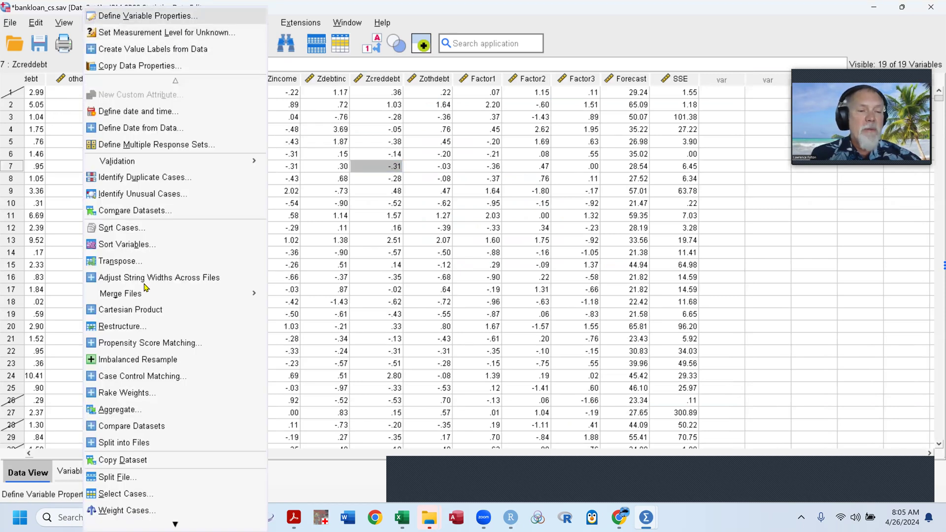
pyautogui.click(139, 495)
pyautogui.click(238, 144)
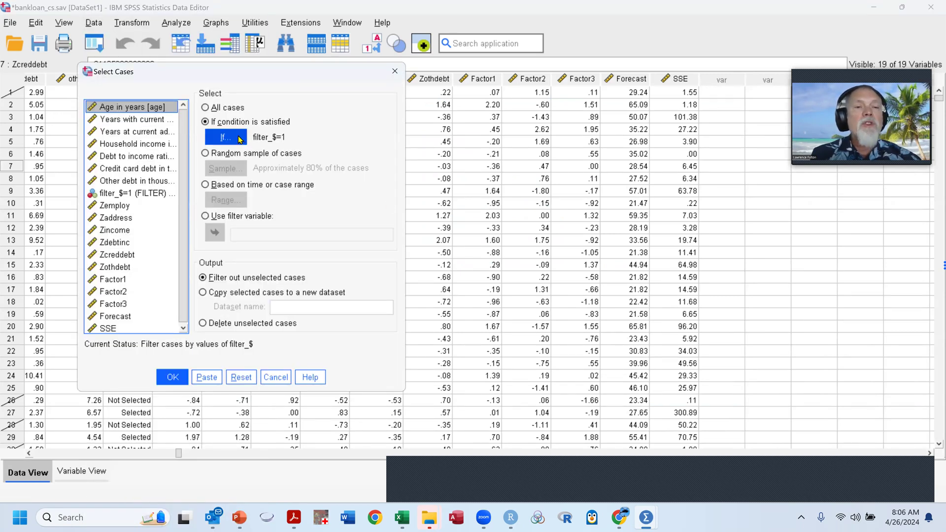
pyautogui.click(433, 169)
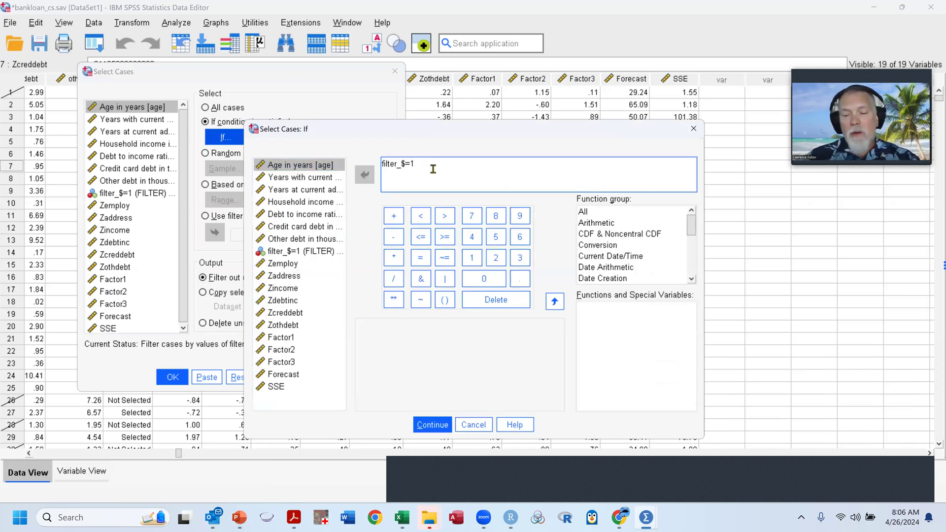
pyautogui.write('0')
pyautogui.click(432, 425)
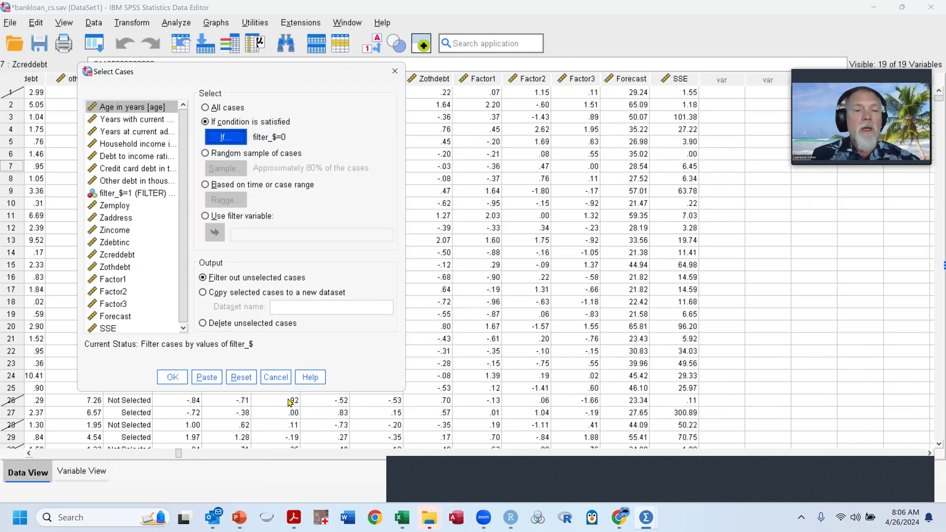
pyautogui.click(178, 377)
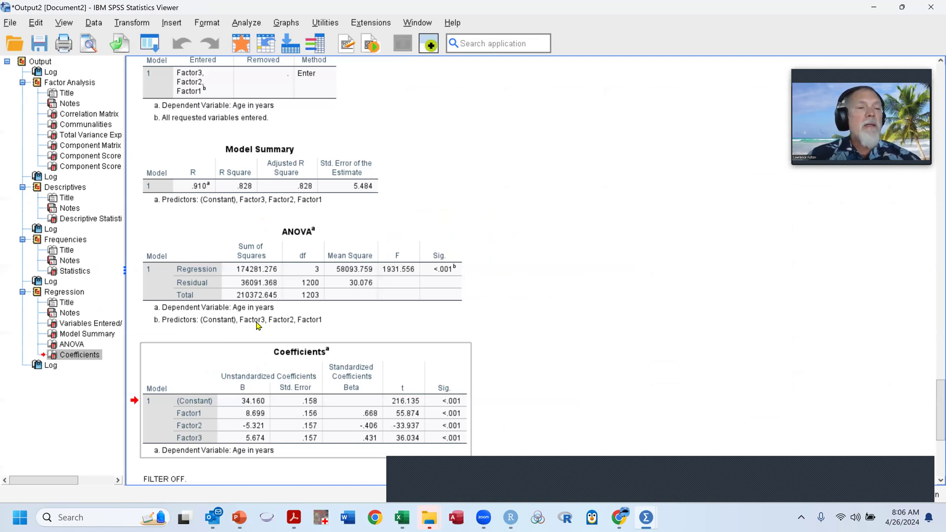
pyautogui.hotkey('alt', 'Tab')
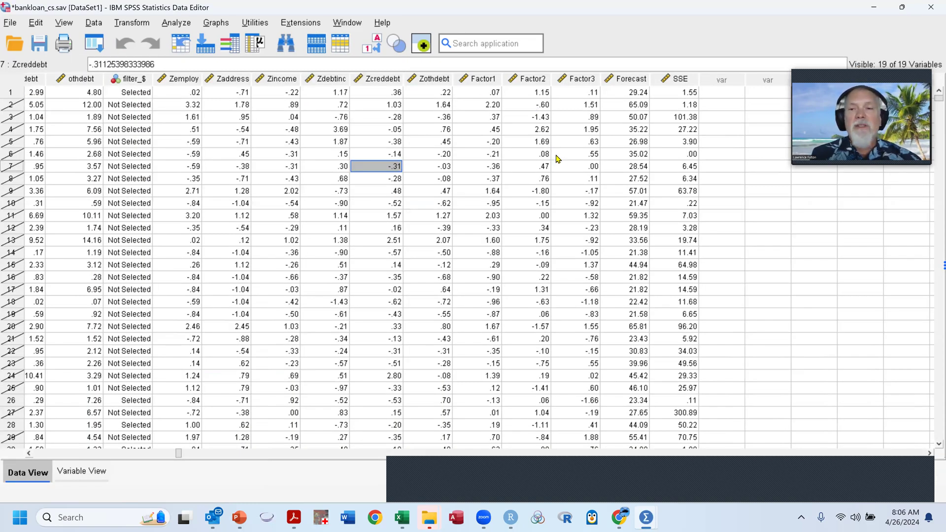
# Run descriptive statistics on the SSE variable for the filtered cases.
pyautogui.scroll(-2, 567, 187)
pyautogui.scroll(2, 567, 186)
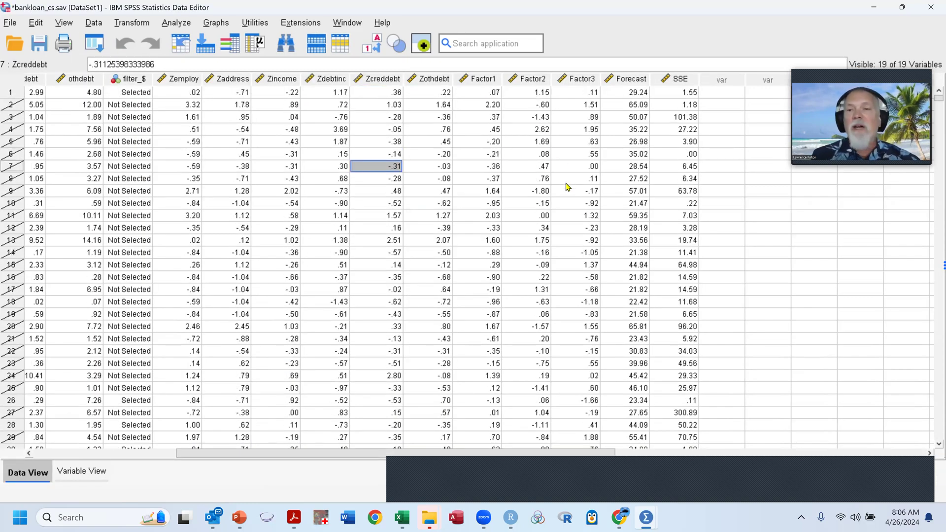
pyautogui.rightClick(681, 80)
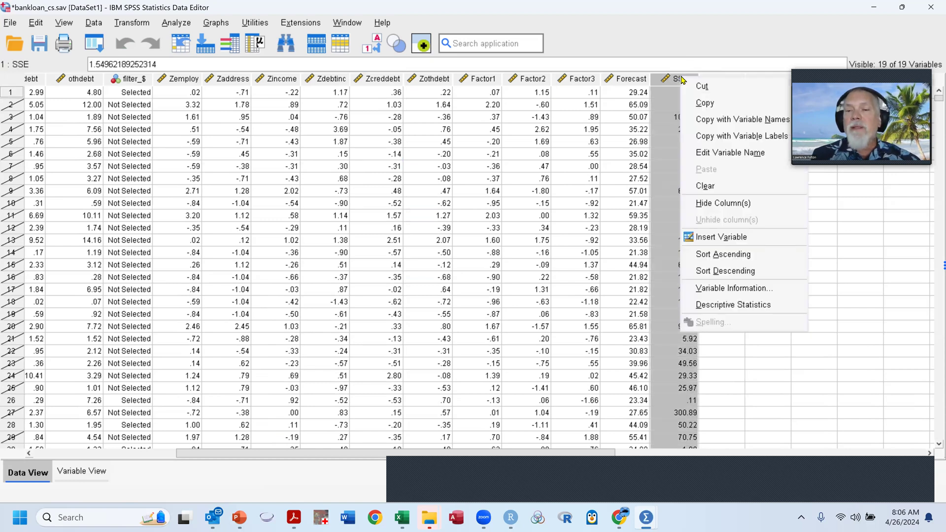
pyautogui.click(732, 305)
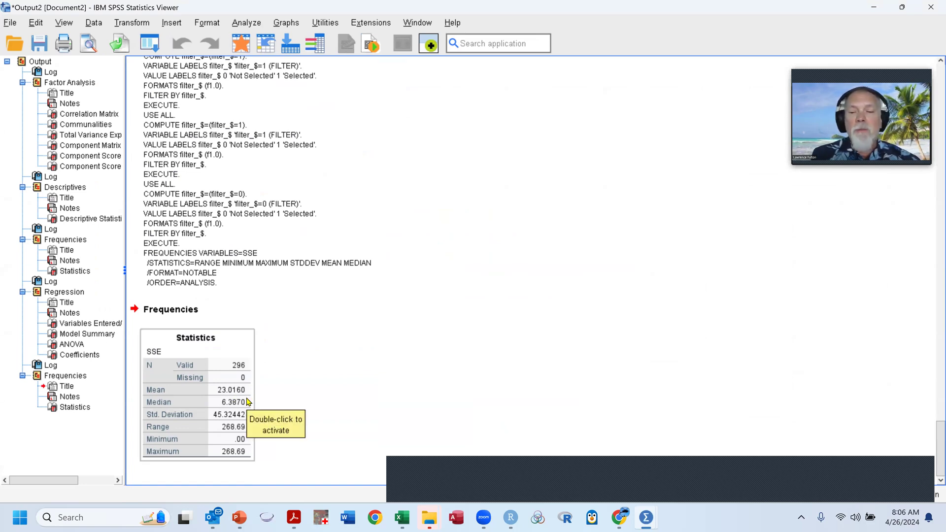
# Switch to the Excel workbook and calculate the square root of the mean SSE in cell K10 with =SQRT(23.016).
pyautogui.click(402, 517)
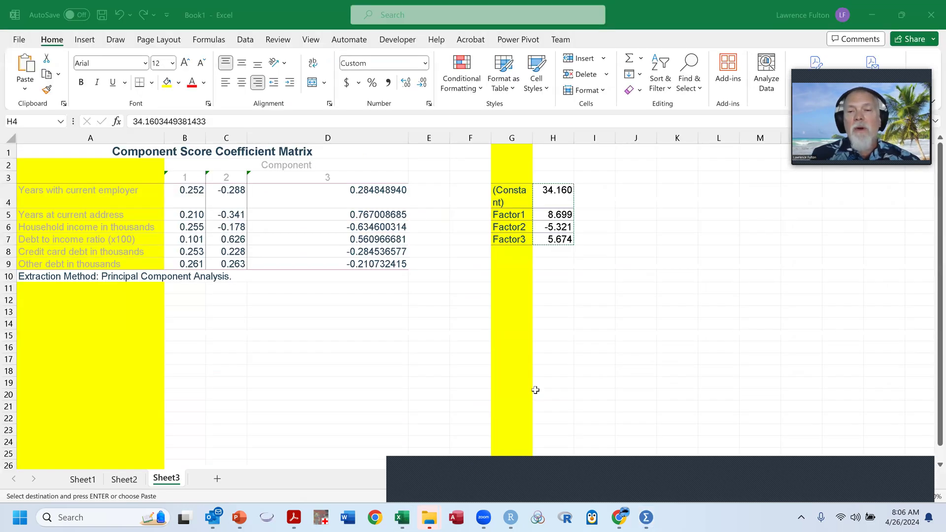
pyautogui.click(677, 277)
pyautogui.write('=s')
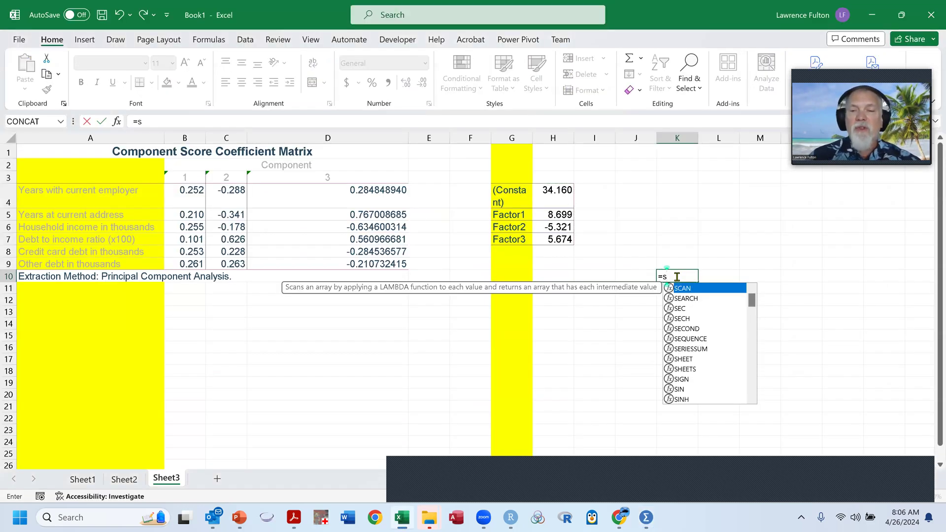
pyautogui.write('qrt(23.')
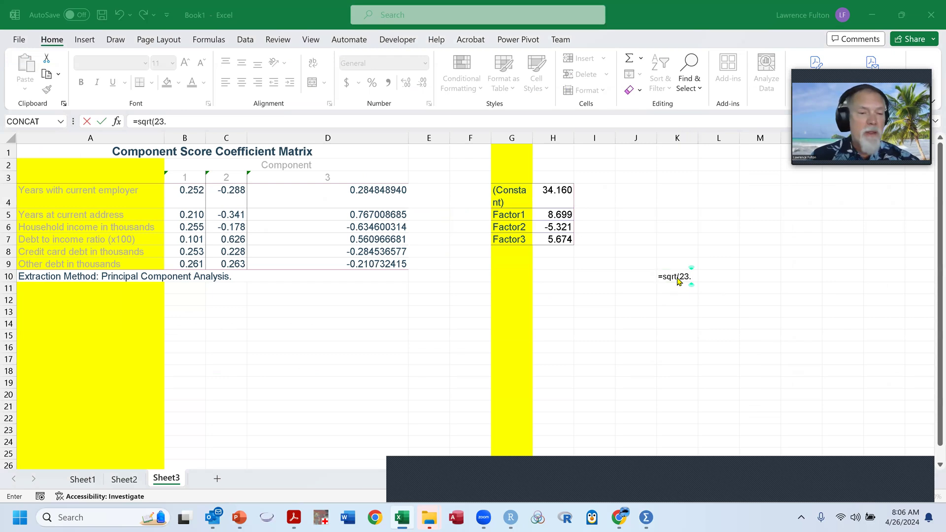
pyautogui.hotkey('alt', 'Tab')
pyautogui.hotkey('alt', 'Tab')
pyautogui.write('.016)')
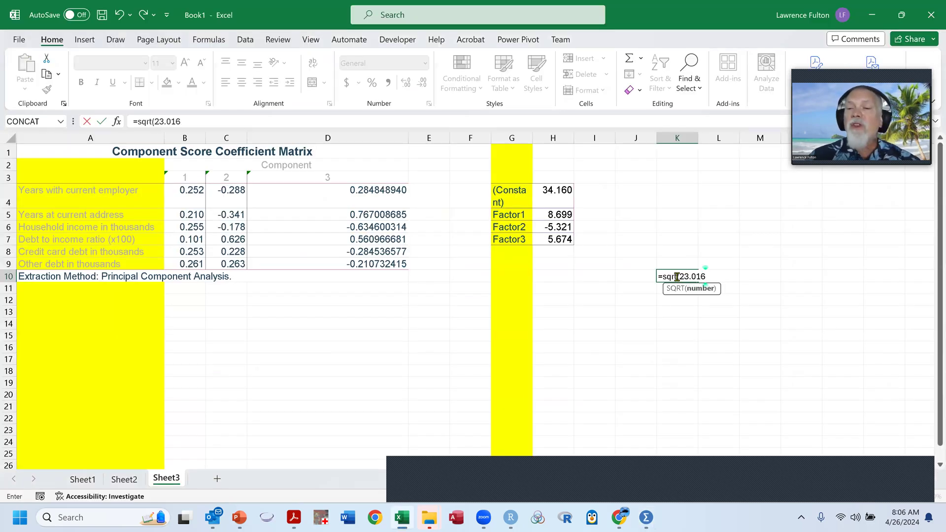
pyautogui.press('Return')
pyautogui.click(694, 275)
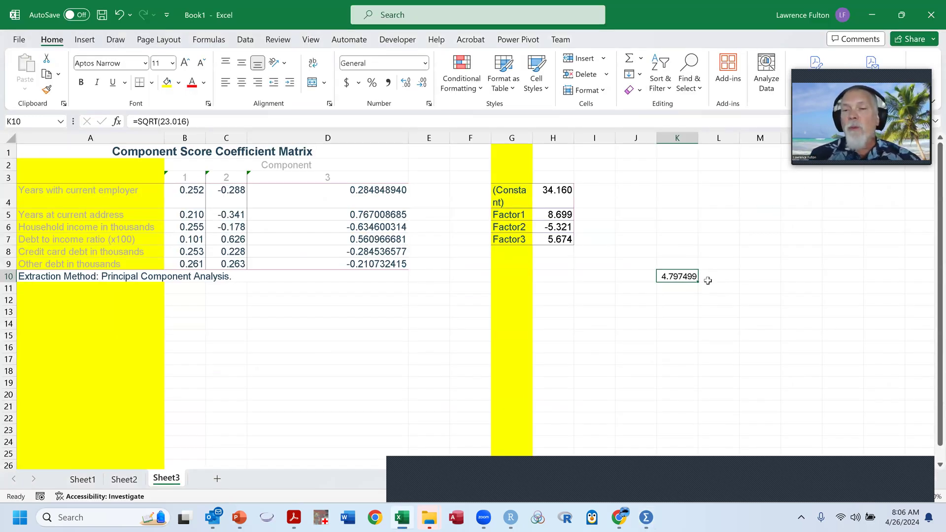
# Enter the note "Age+/-4.8 years" in cell K12, below the square root result.
pyautogui.click(689, 299)
pyautogui.write('Age')
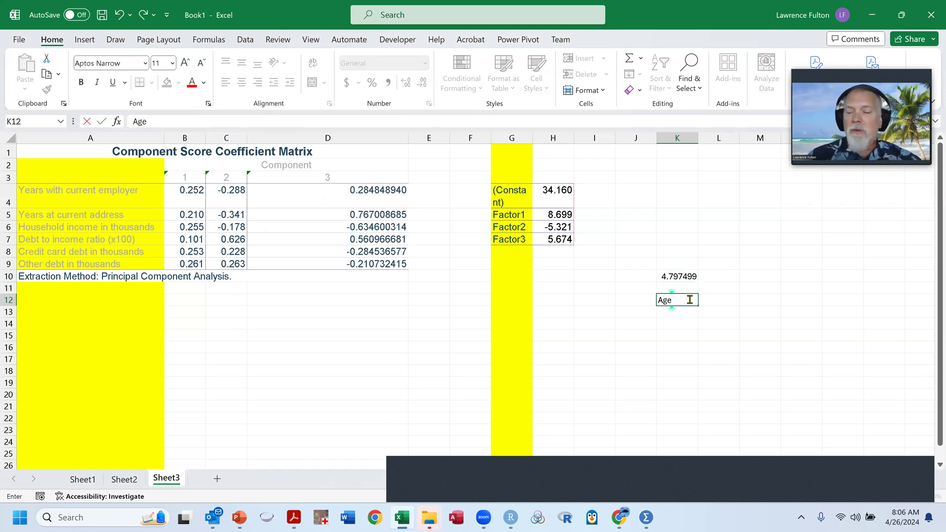
pyautogui.write('+/-')
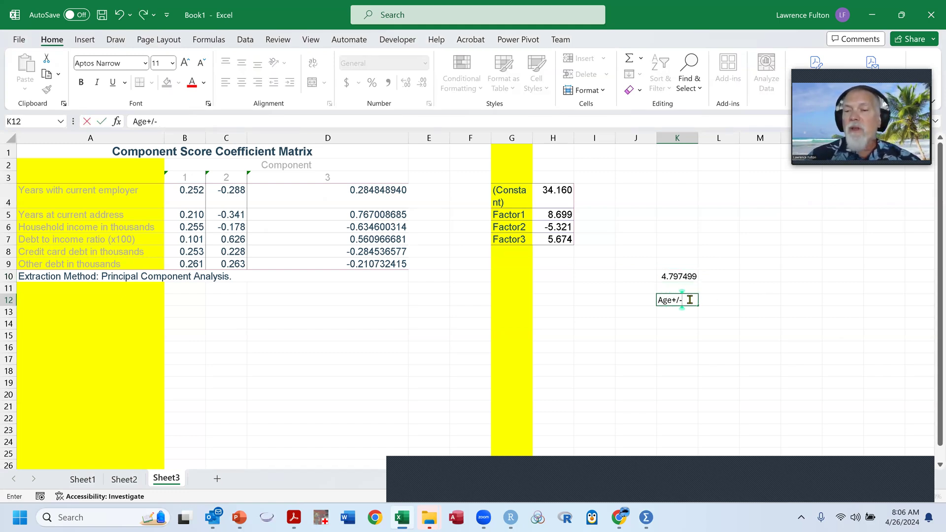
pyautogui.write('4.8 years')
pyautogui.press('Return')
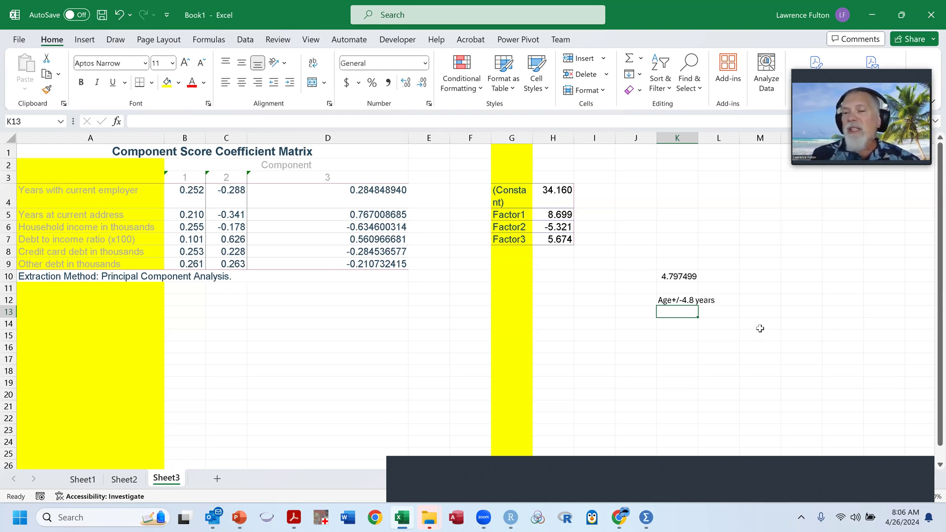
pyautogui.click(676, 302)
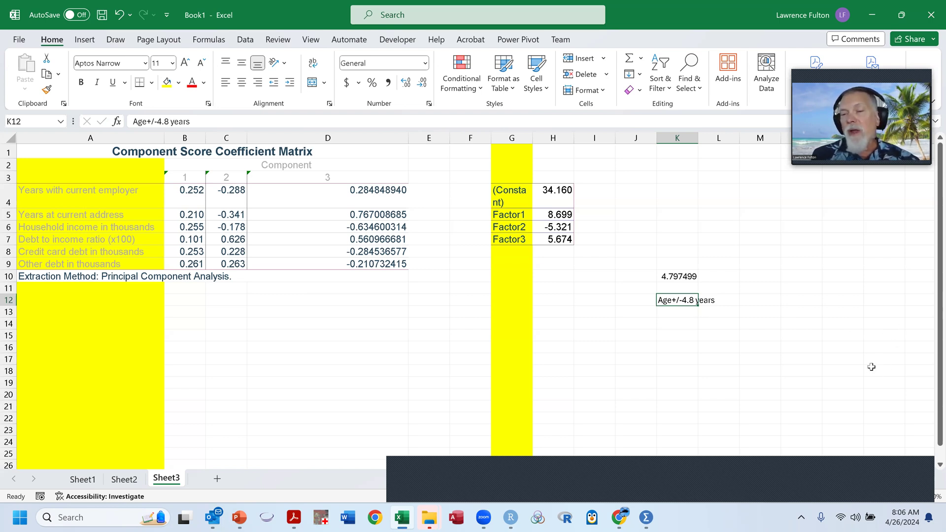
# Switch back to the bankloan_cs dataset in the SPSS Data Editor and select the Factor3 value of case 8.
pyautogui.hotkey('alt', 'Tab')
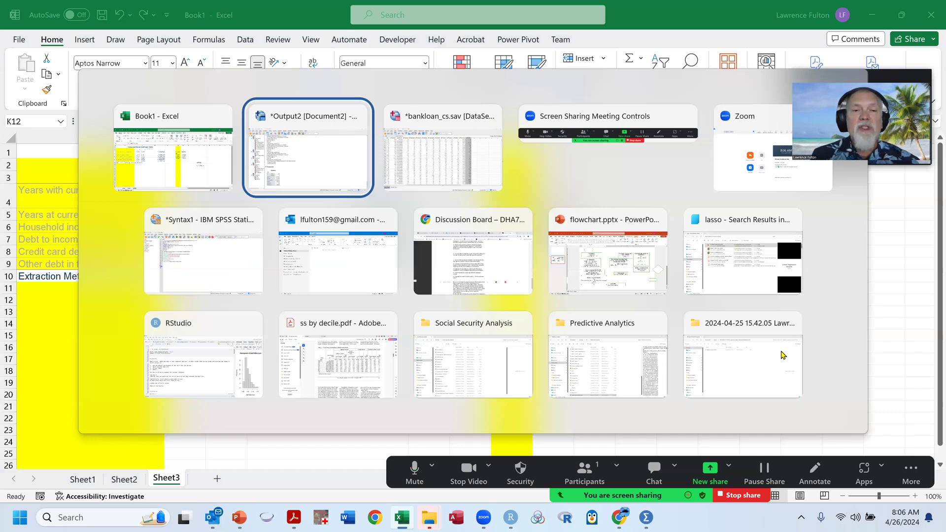
pyautogui.hotkey('alt', 'Tab')
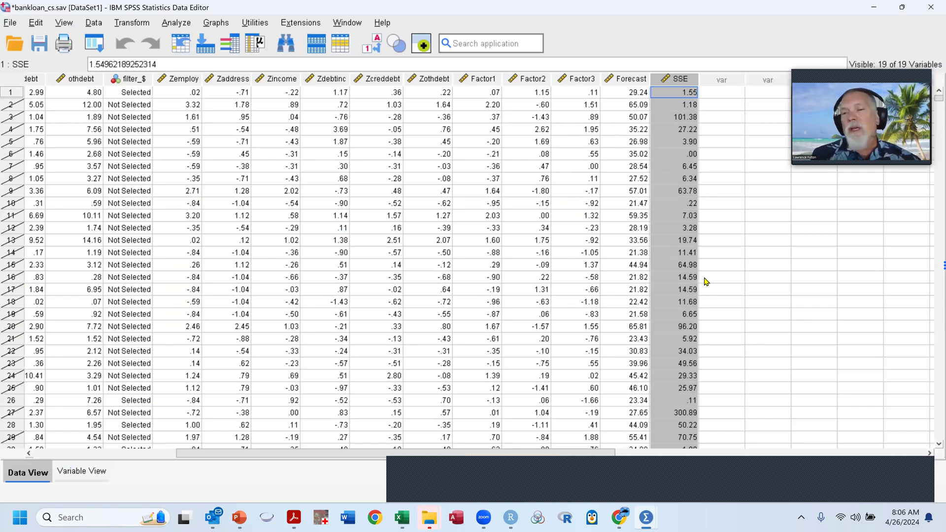
pyautogui.click(564, 178)
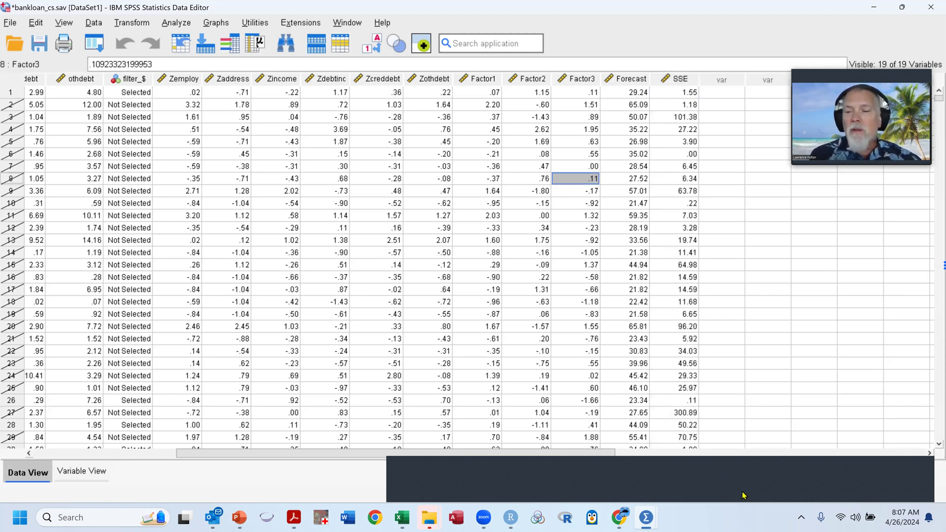